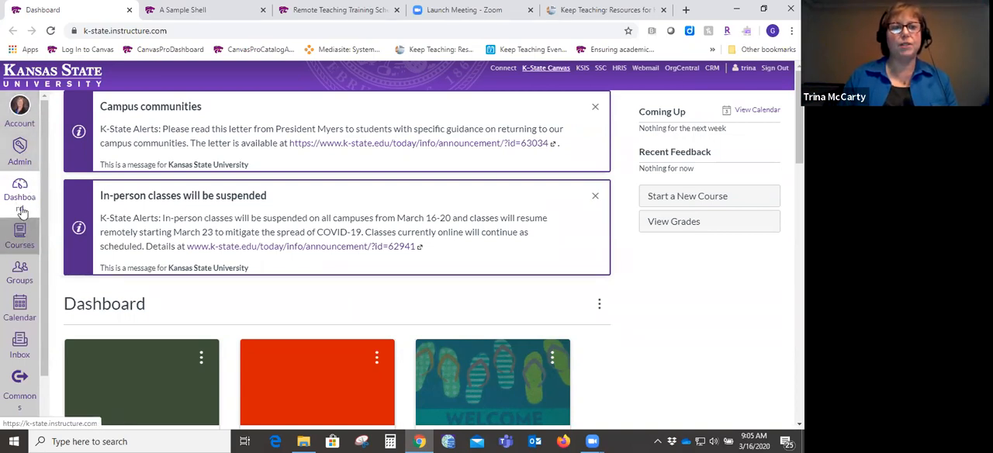
# - Open the Canvas Guides page from the dashboard's Help resources
pyautogui.click(23, 210)
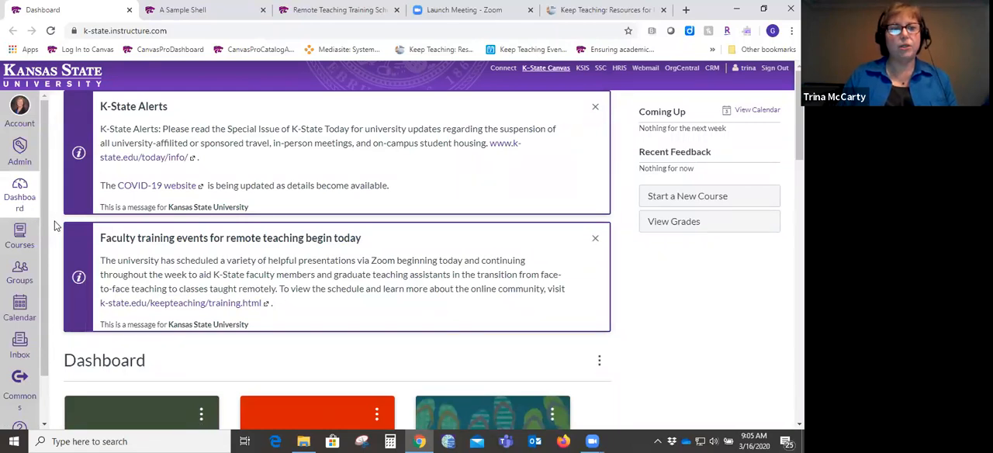
pyautogui.moveTo(41, 234); pyautogui.dragTo(43, 355)
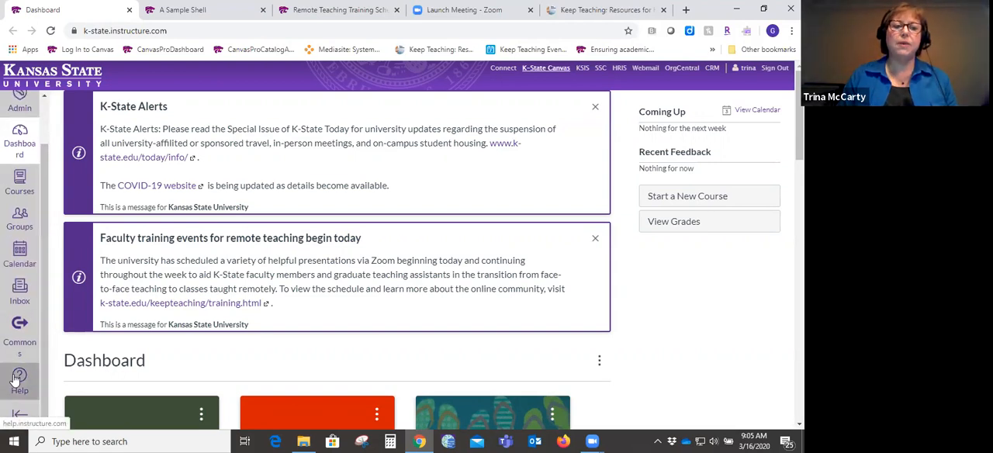
pyautogui.click(15, 377)
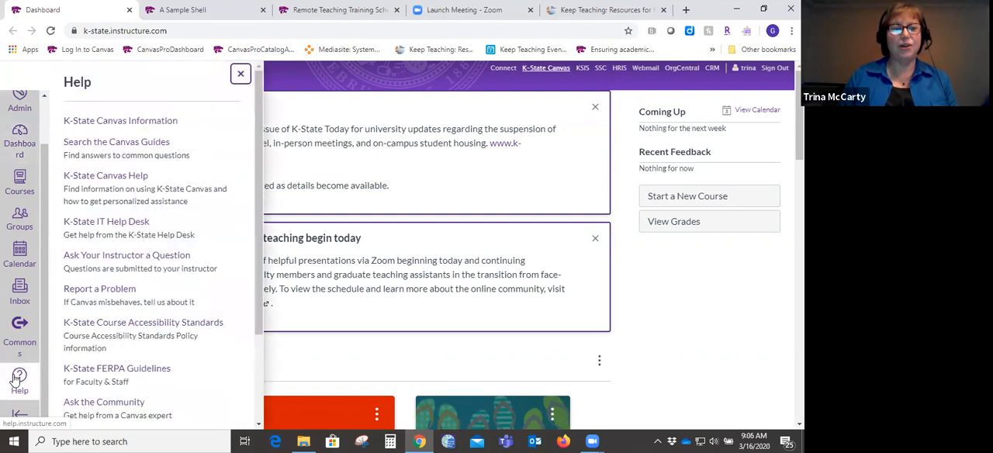
pyautogui.click(153, 141)
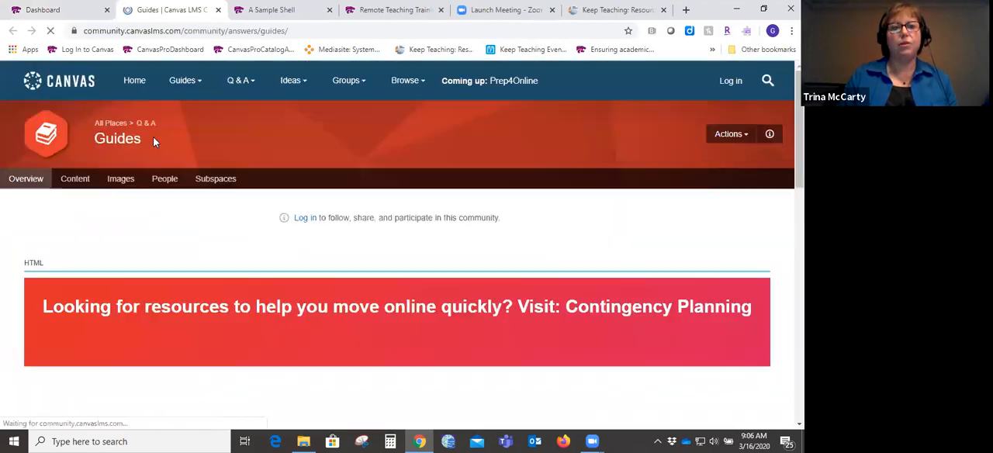
# - Search the Canvas Guides for "discussion", and close the guides and the Help resources after looking over the matches
pyautogui.scroll(-2, 401, 246)
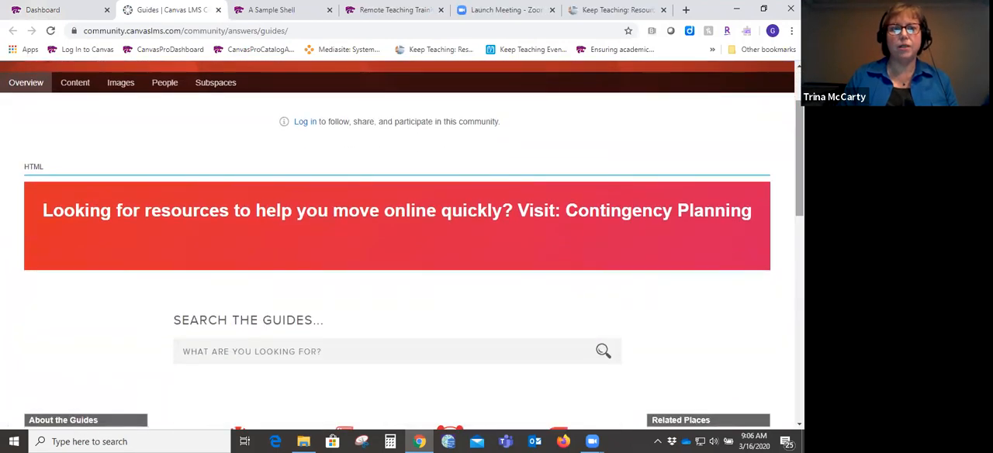
pyautogui.click(380, 352)
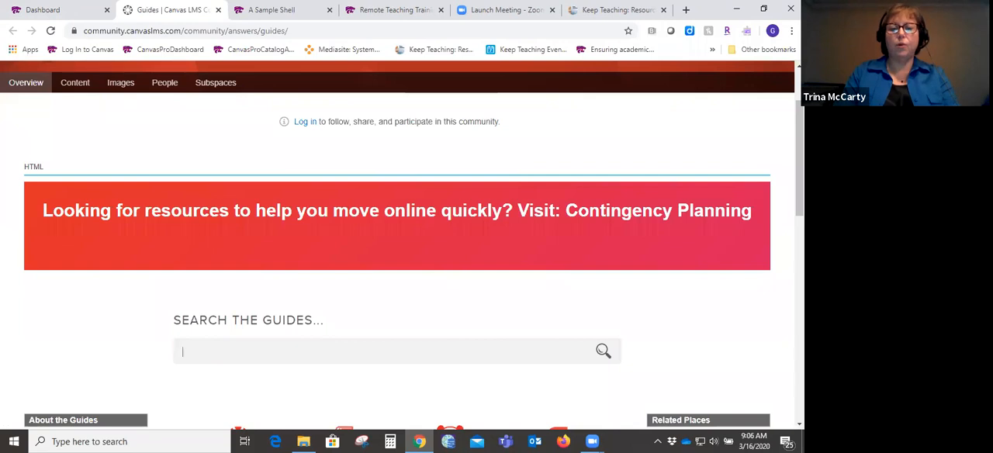
pyautogui.write('discussion')
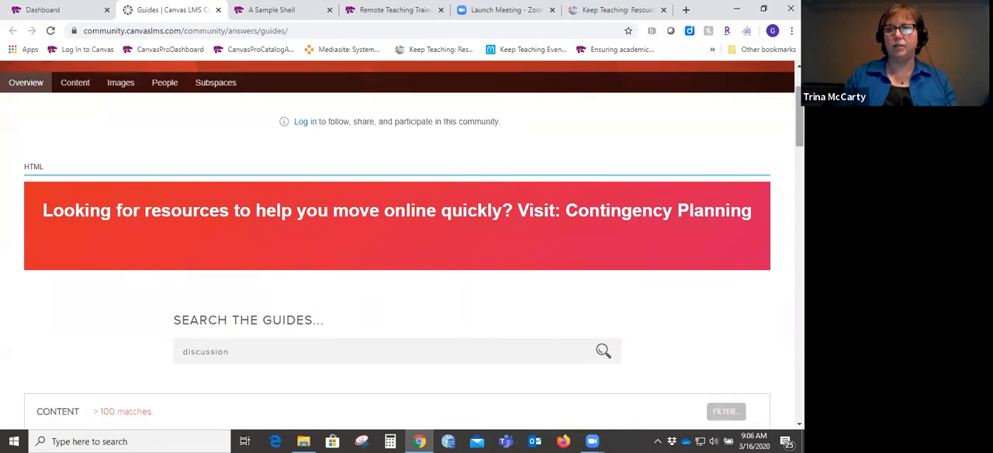
pyautogui.scroll(-5, 398, 248)
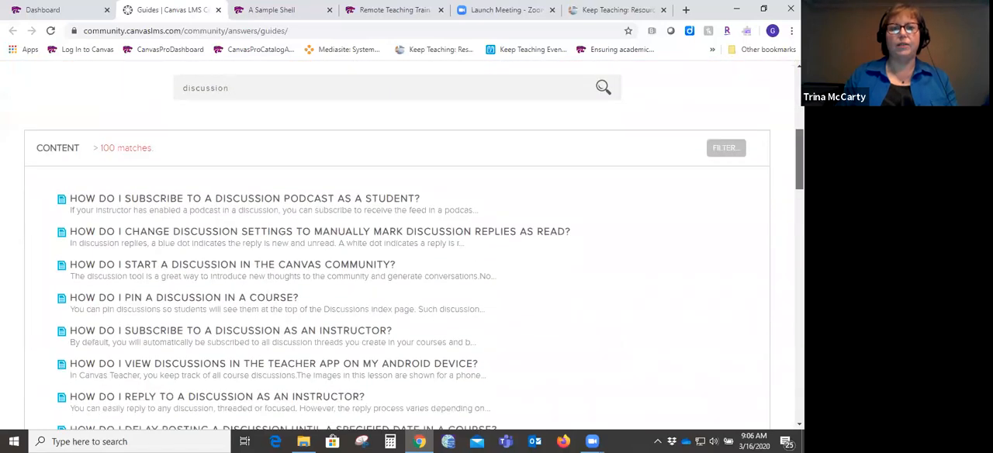
pyautogui.scroll(5, 397, 248)
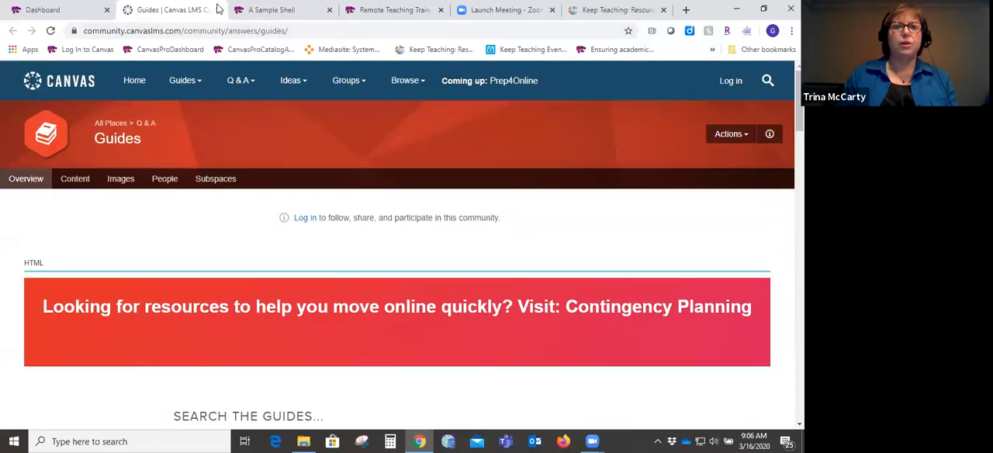
pyautogui.click(218, 9)
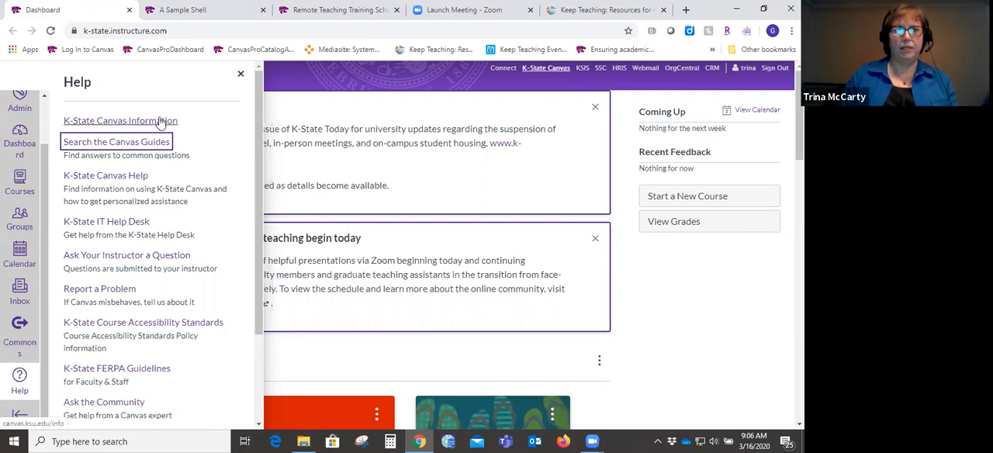
pyautogui.click(240, 77)
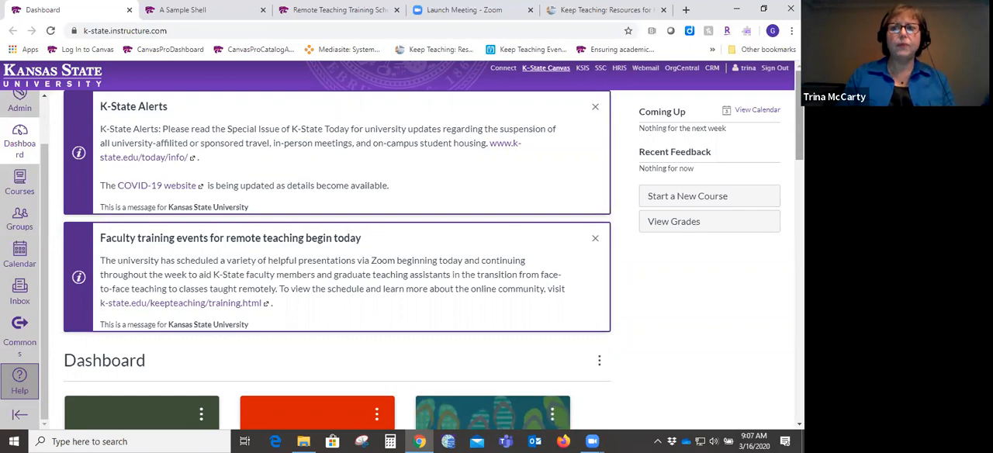
# - Browse the Courses list to its end and open All Courses
pyautogui.scroll(-2, 402, 244)
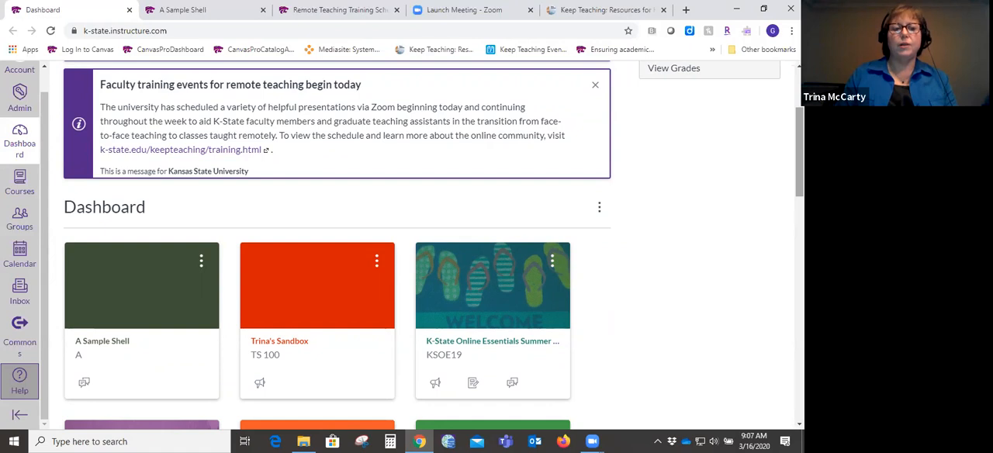
pyautogui.click(27, 191)
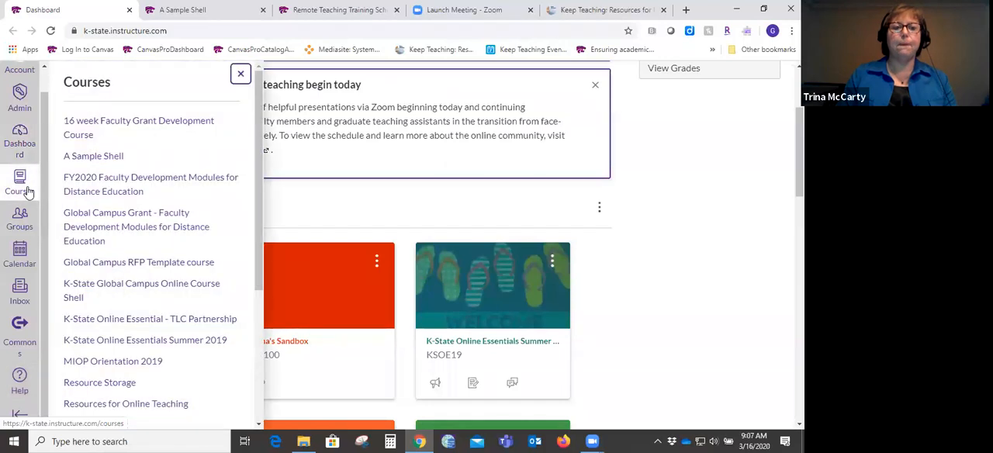
pyautogui.scroll(-3, 251, 313)
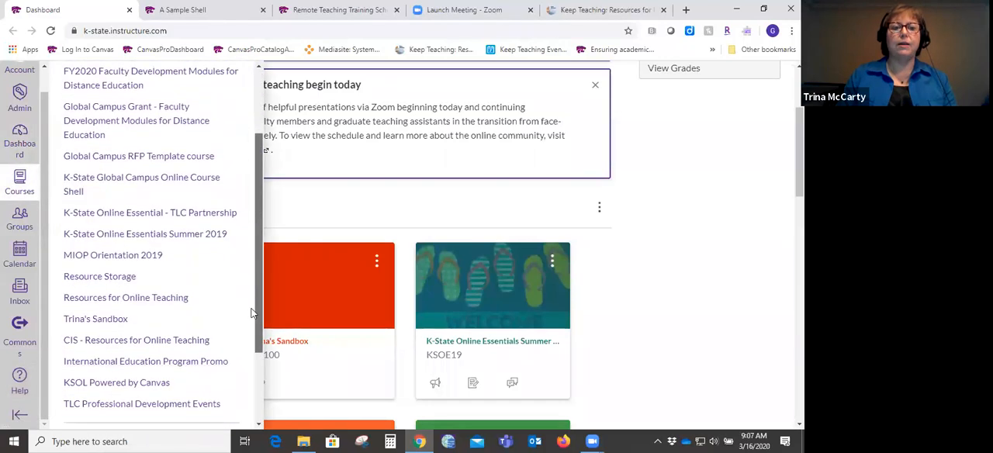
pyautogui.scroll(-3, 250, 312)
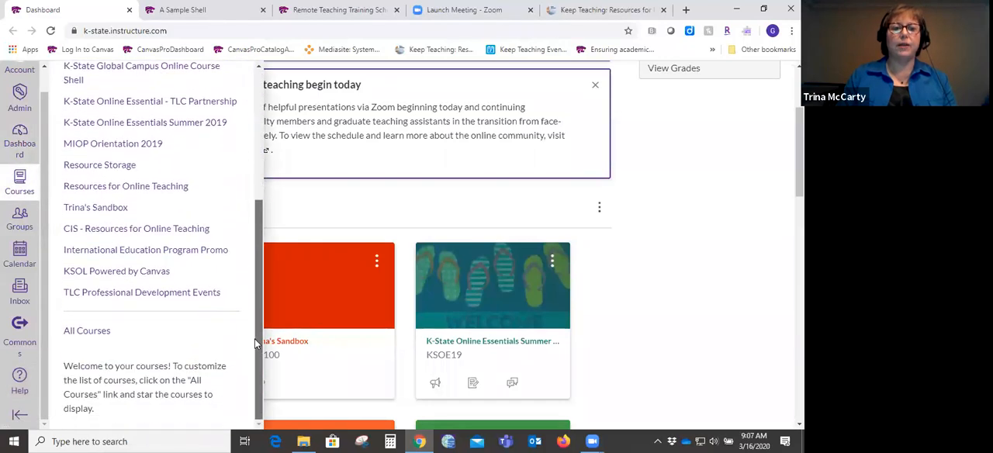
pyautogui.click(78, 334)
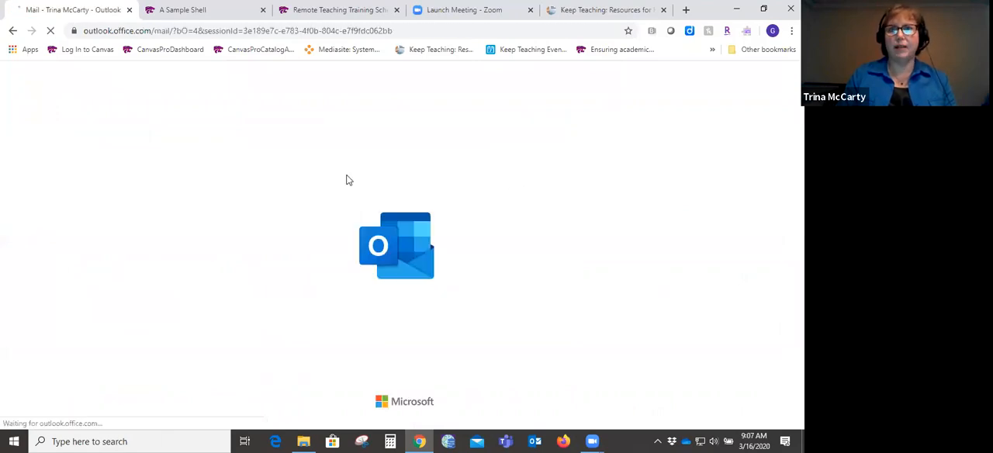
# - Leave the Outlook inbox and load the K-State Canvas dashboard in its place
pyautogui.click(12, 35)
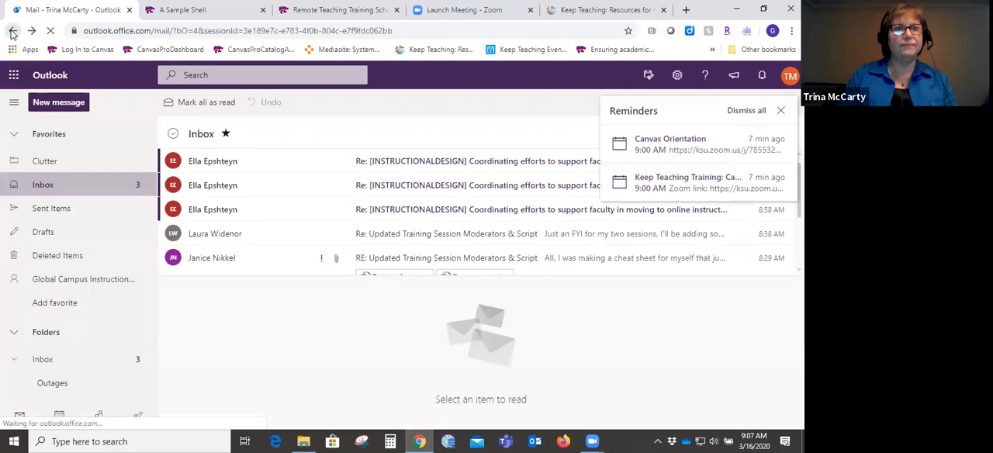
pyautogui.click(126, 31)
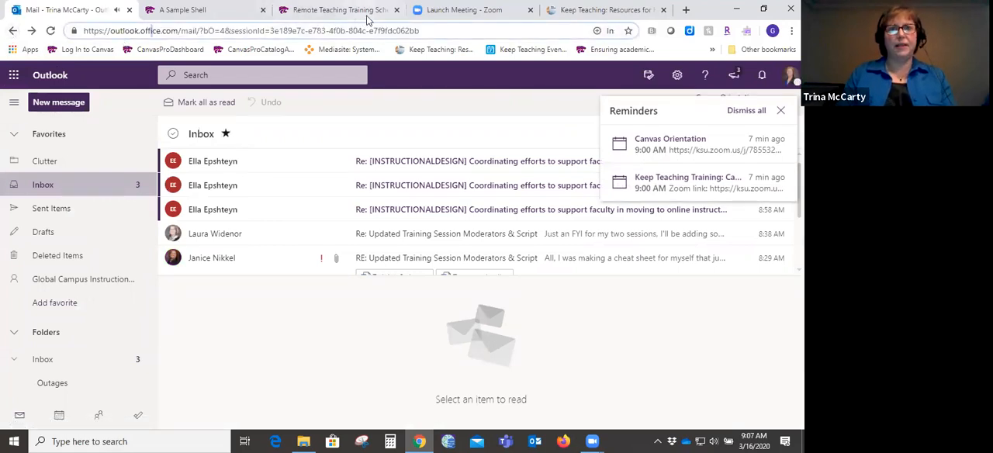
pyautogui.moveTo(369, 31); pyautogui.dragTo(439, 31)
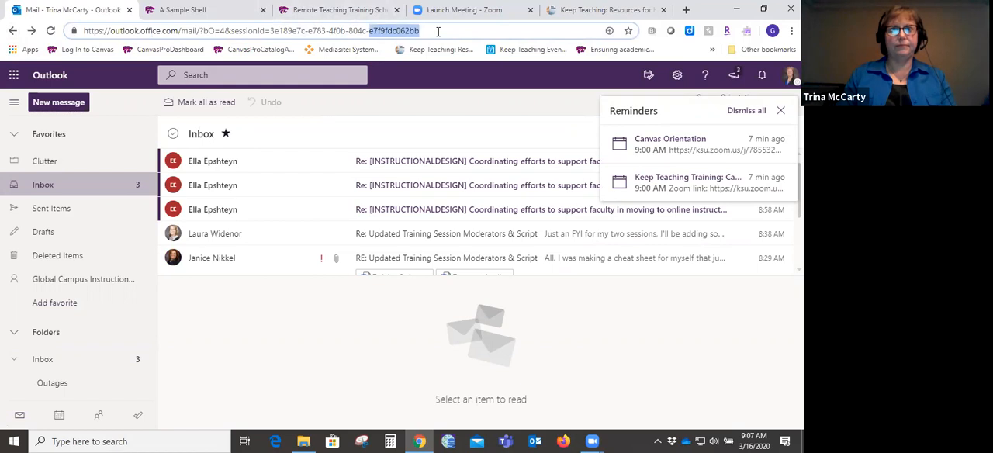
pyautogui.tripleClick(438, 31)
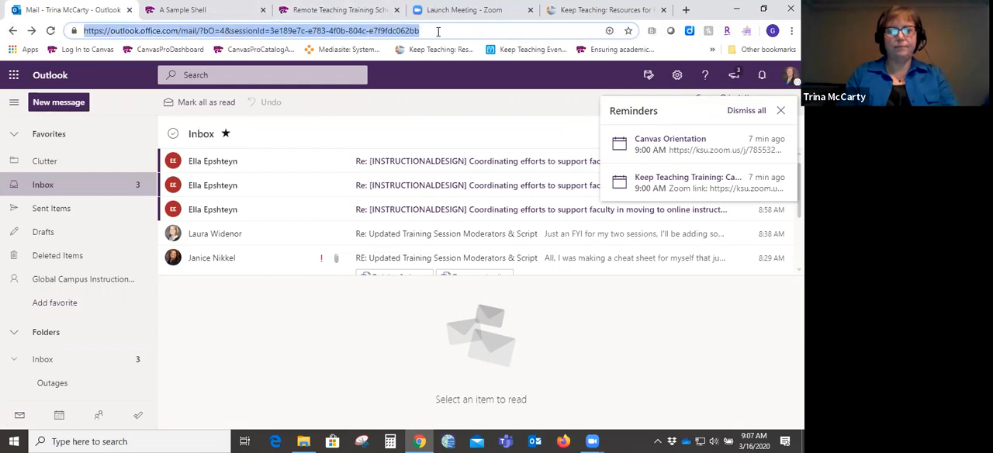
pyautogui.write('can')
pyautogui.press('Return')
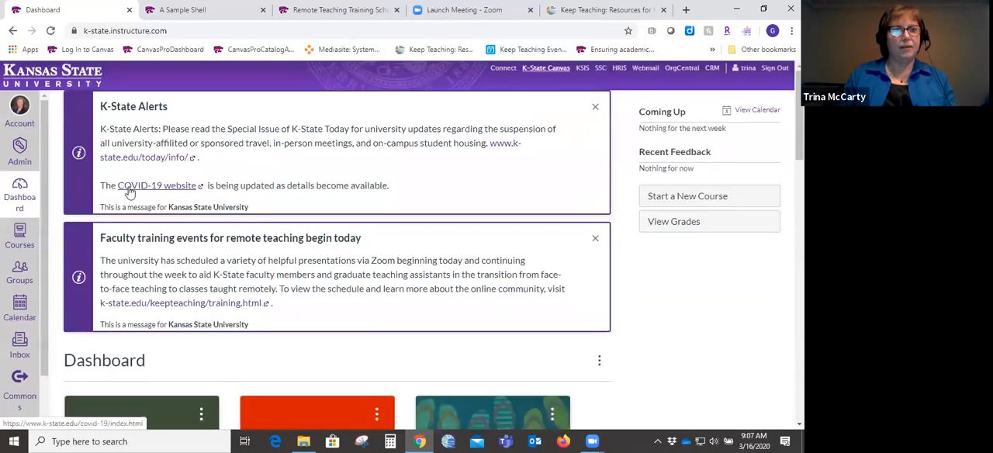
# - View the All Courses page with its starred courses, and return to the dashboard
pyautogui.click(31, 237)
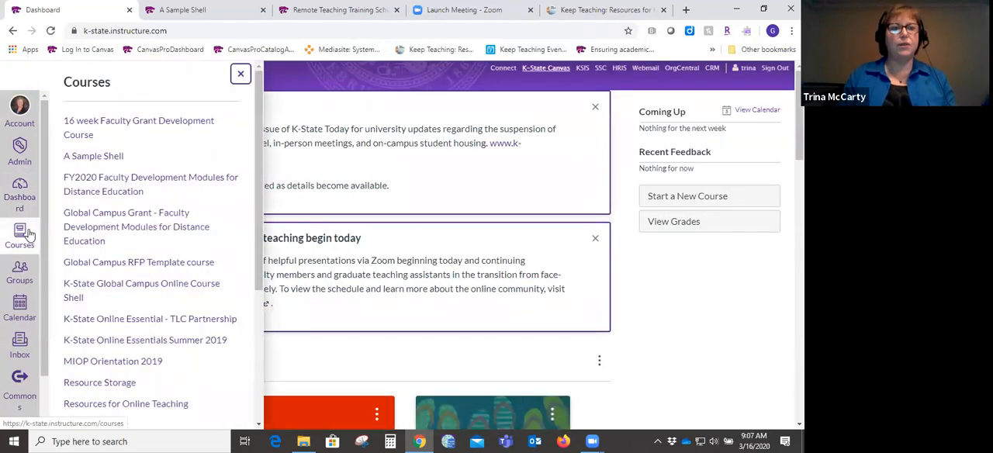
pyautogui.scroll(-3, 248, 325)
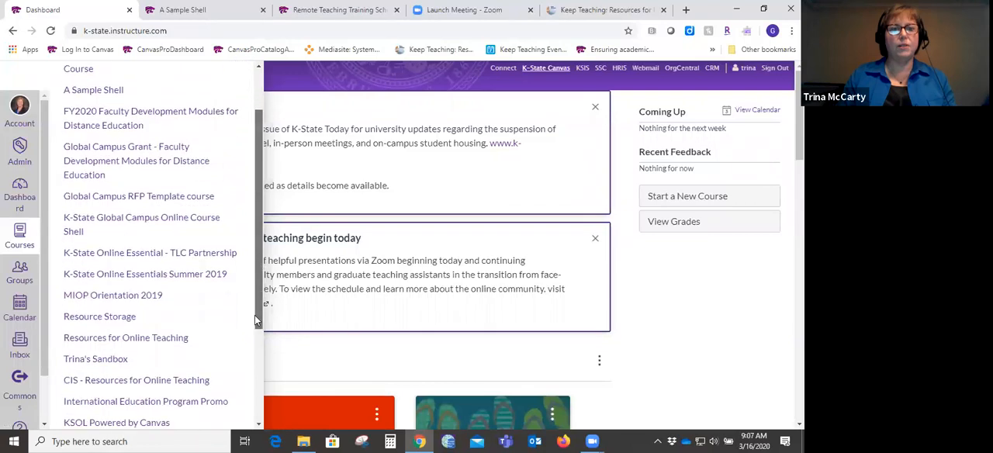
pyautogui.click(92, 358)
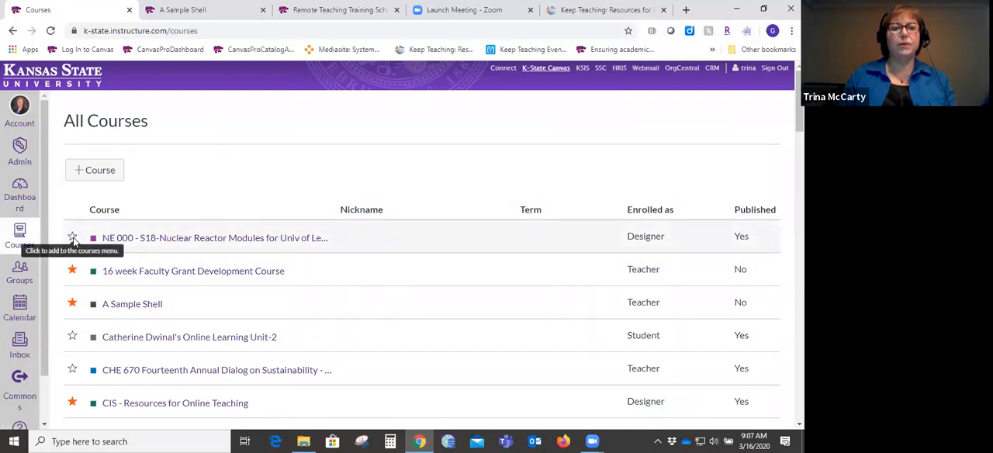
pyautogui.click(27, 196)
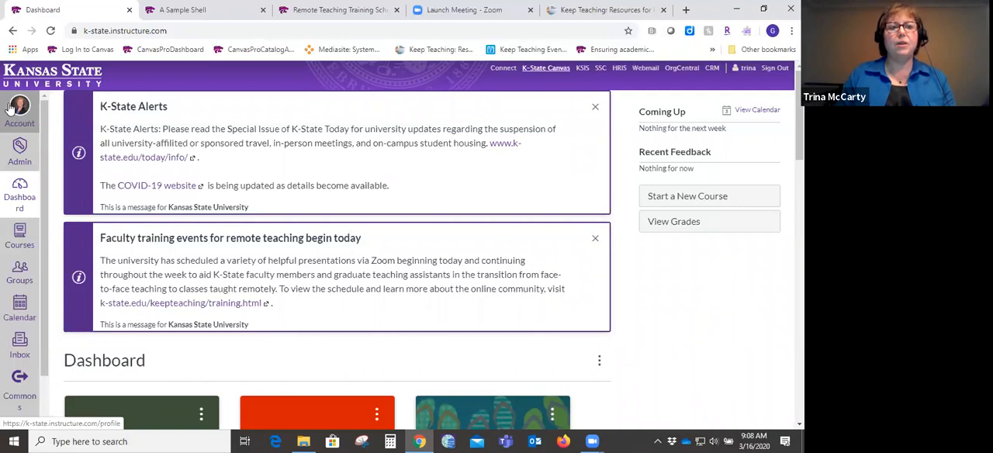
# - Review the account's Notification Preferences from Course Activities through Scheduling, and return to the dashboard
pyautogui.click(19, 105)
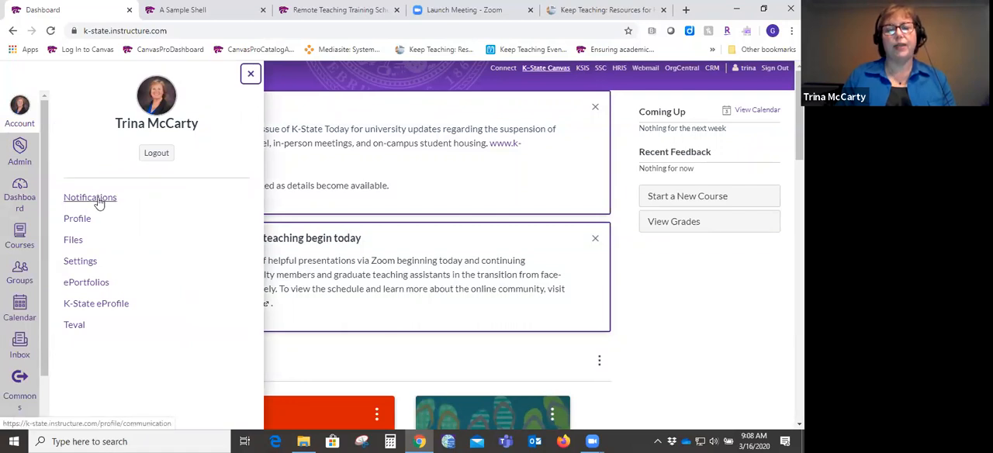
pyautogui.click(97, 200)
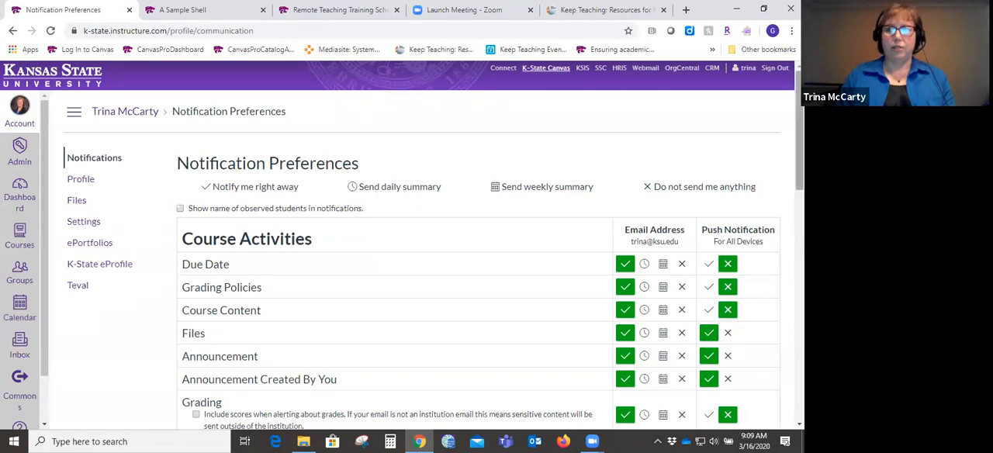
pyautogui.scroll(-6, 490, 246)
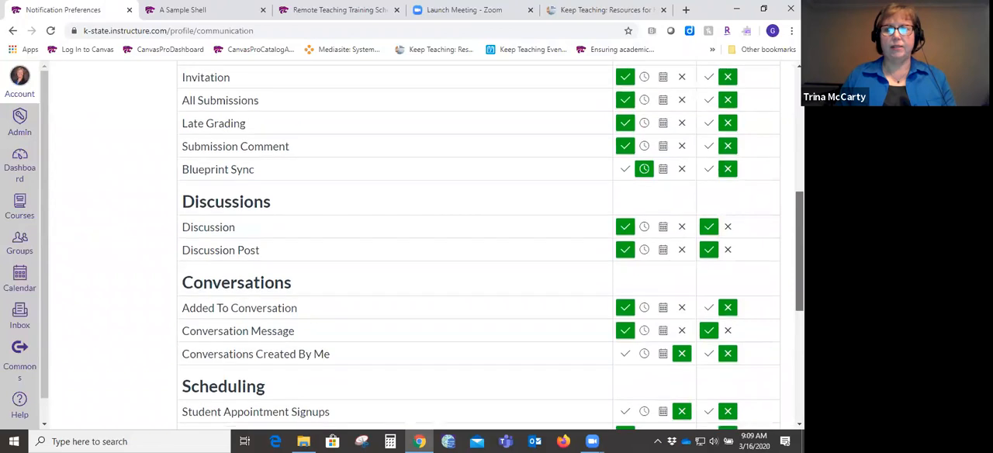
pyautogui.scroll(8, 490, 246)
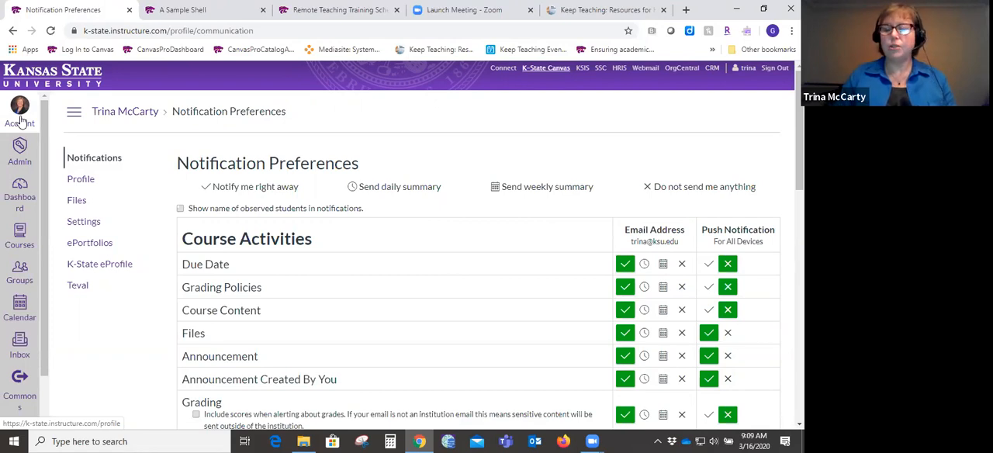
pyautogui.click(20, 194)
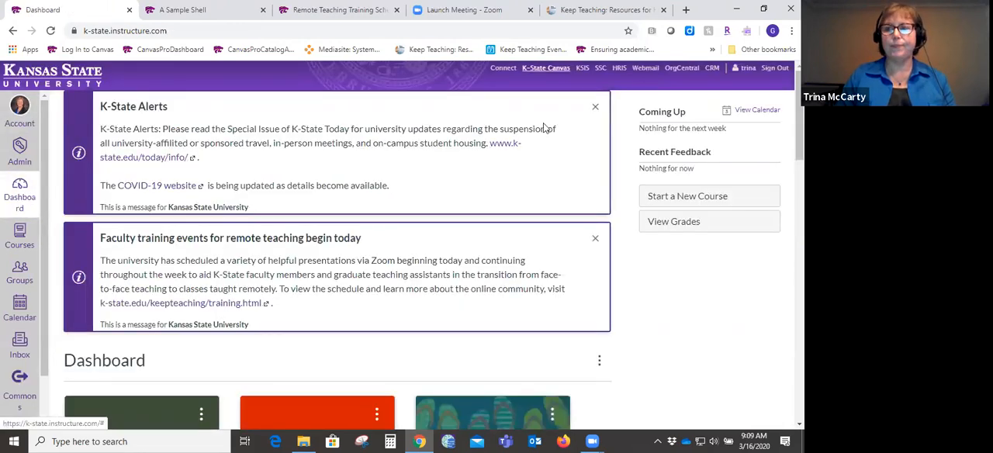
# - Open the course A Sample Shell from the dashboard and look through its course navigation down to Settings
pyautogui.scroll(-3, 545, 128)
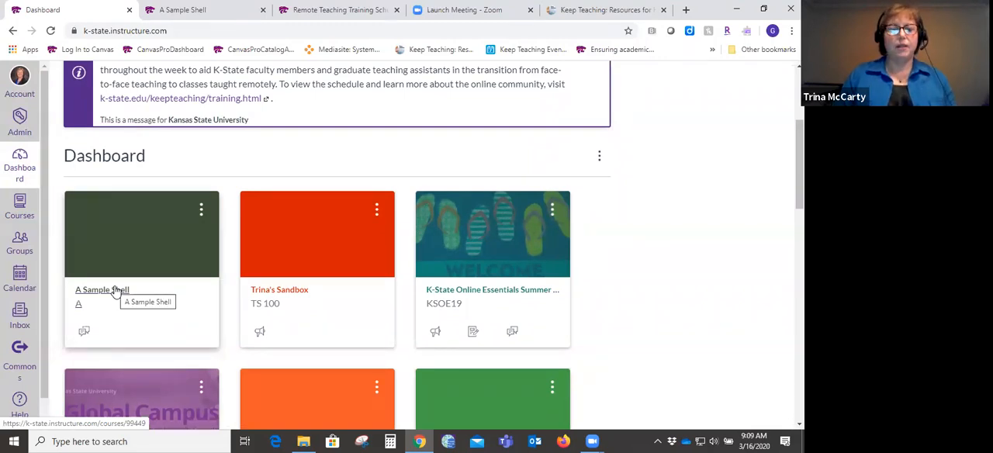
pyautogui.click(115, 290)
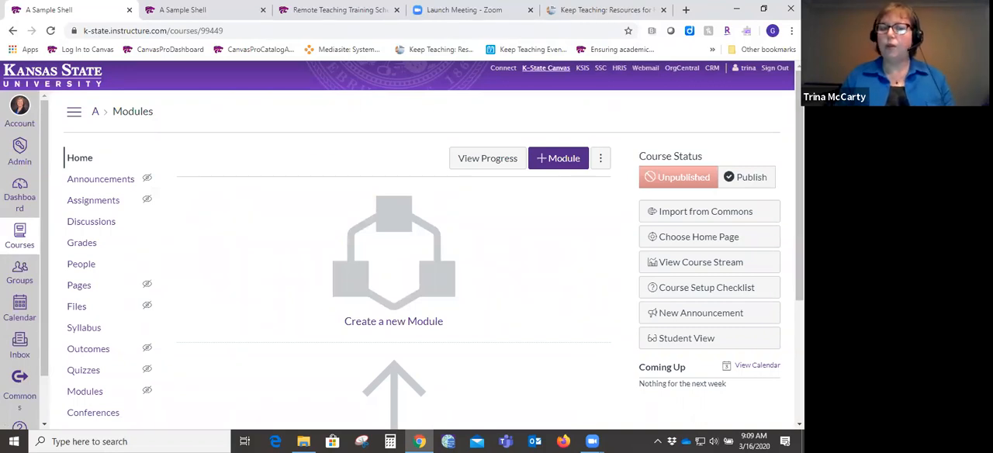
pyautogui.moveTo(798, 186)
pyautogui.mouseDown()
pyautogui.moveTo(799, 253)
pyautogui.moveTo(799, 184)
pyautogui.mouseUp()
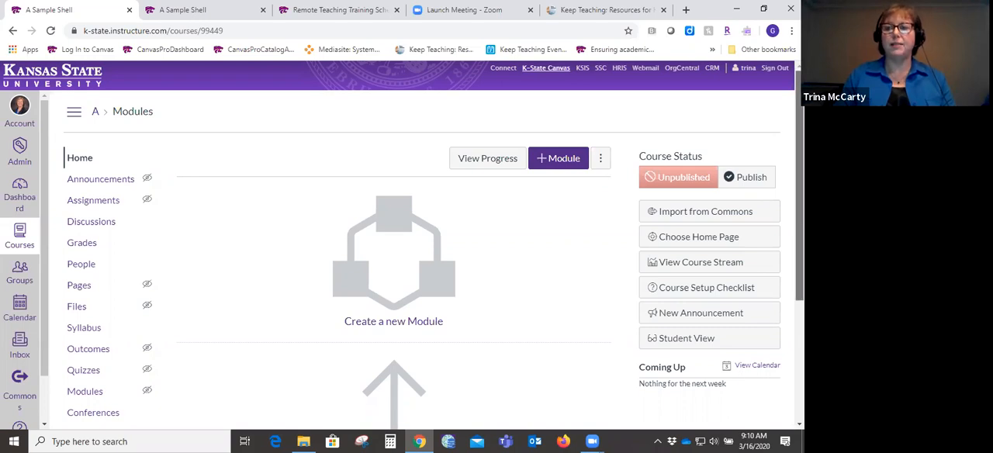
pyautogui.scroll(-3, 402, 244)
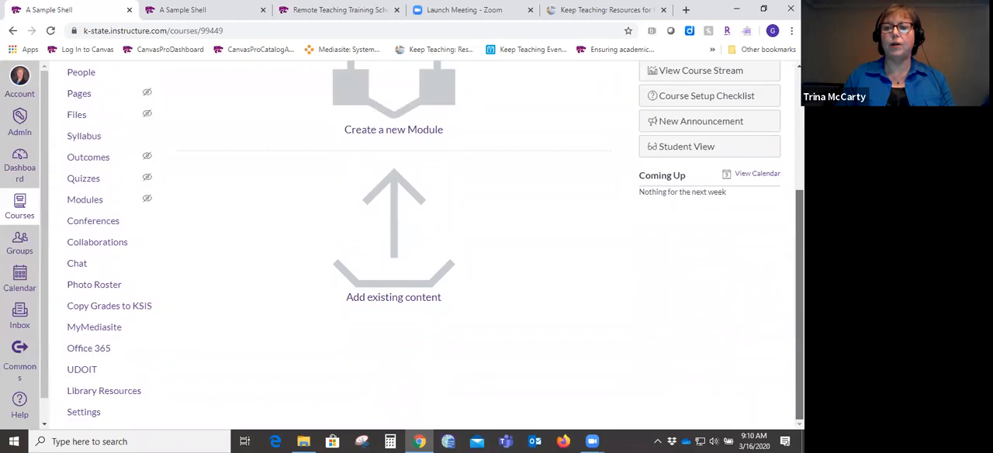
pyautogui.scroll(3, 402, 244)
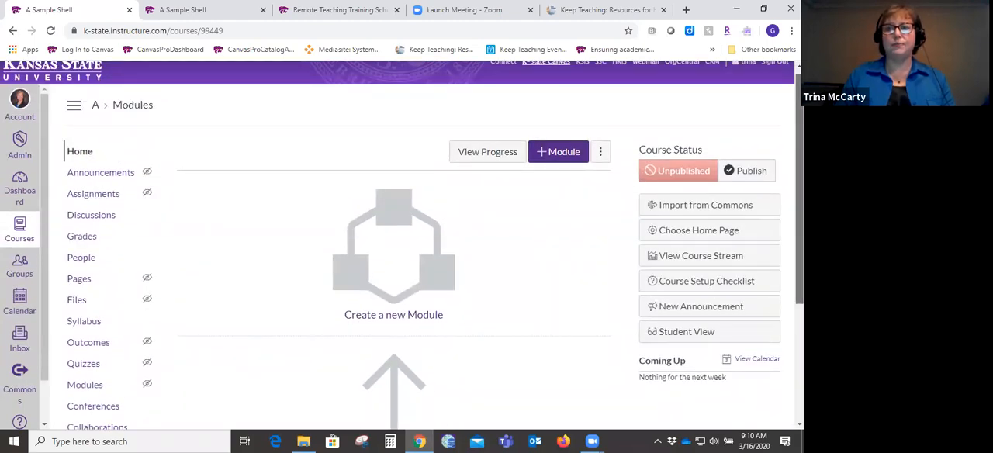
# - Open Import Course Content from the sample course's settings and set the content type to Copy a Canvas Course
pyautogui.scroll(-3, 402, 245)
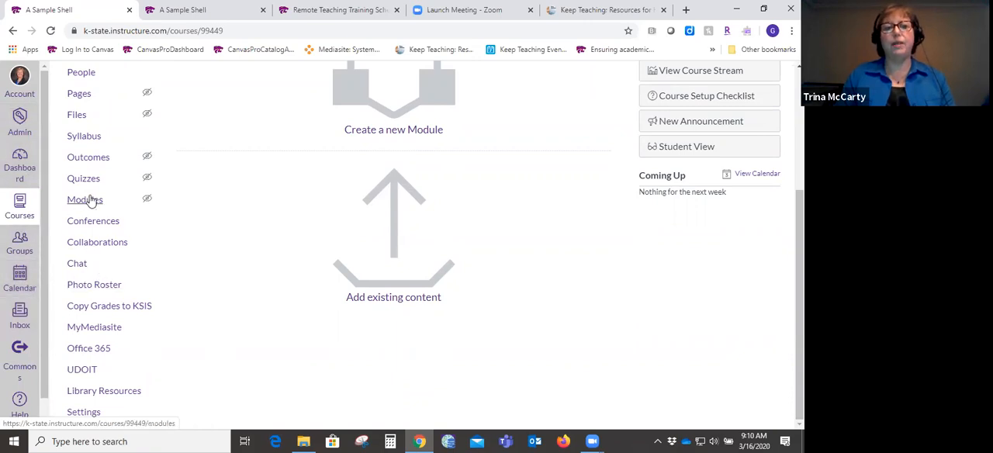
pyautogui.click(85, 413)
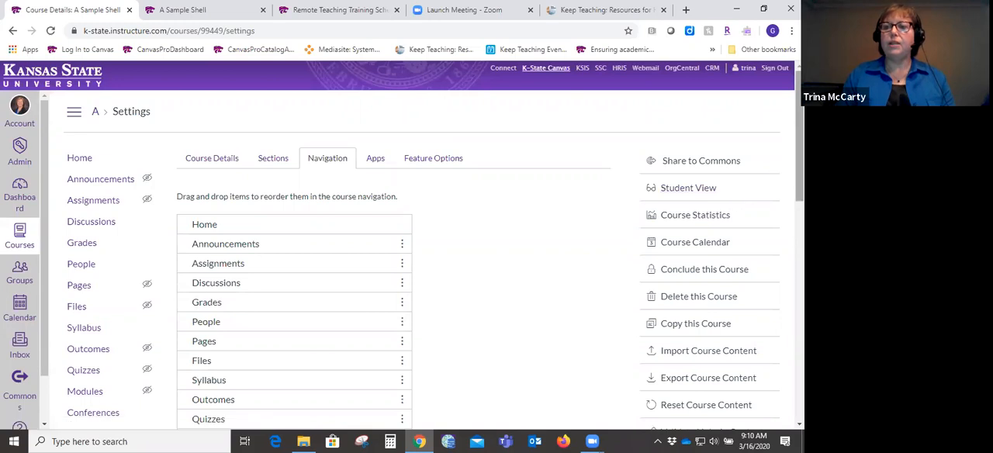
pyautogui.scroll(-3, 402, 245)
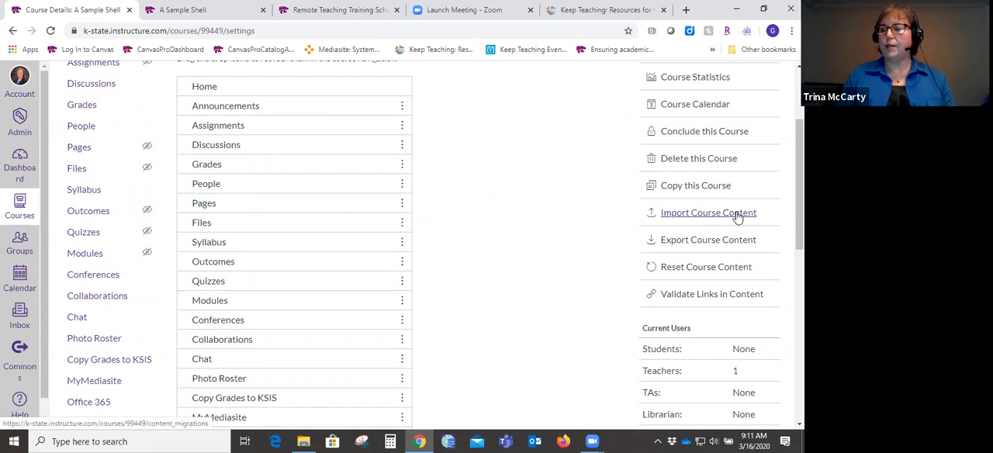
pyautogui.click(708, 212)
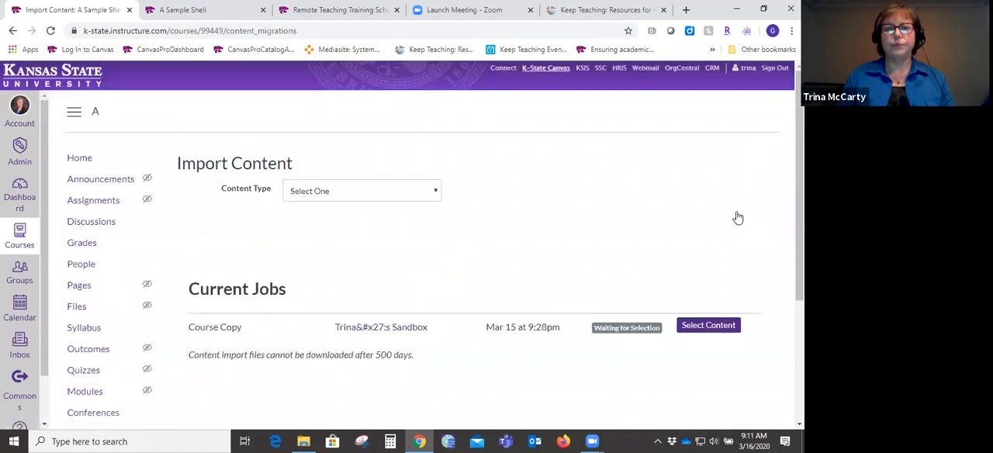
pyautogui.click(435, 194)
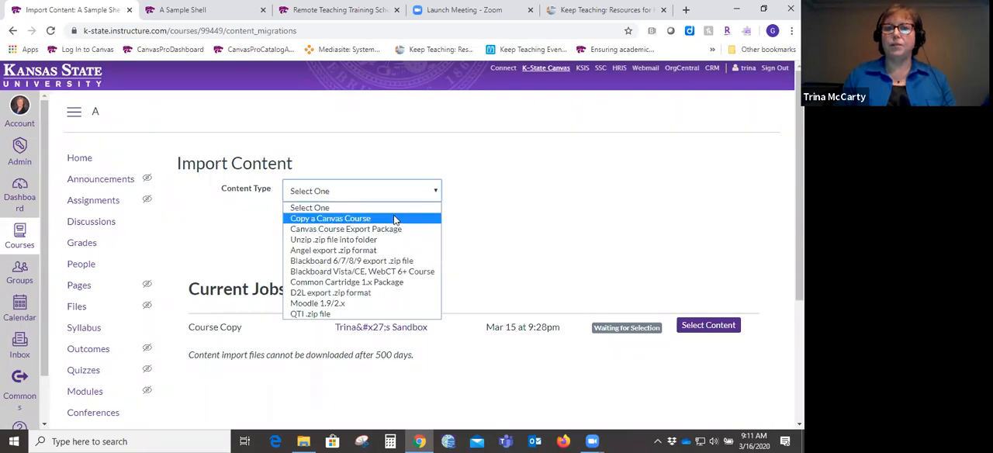
pyautogui.click(394, 220)
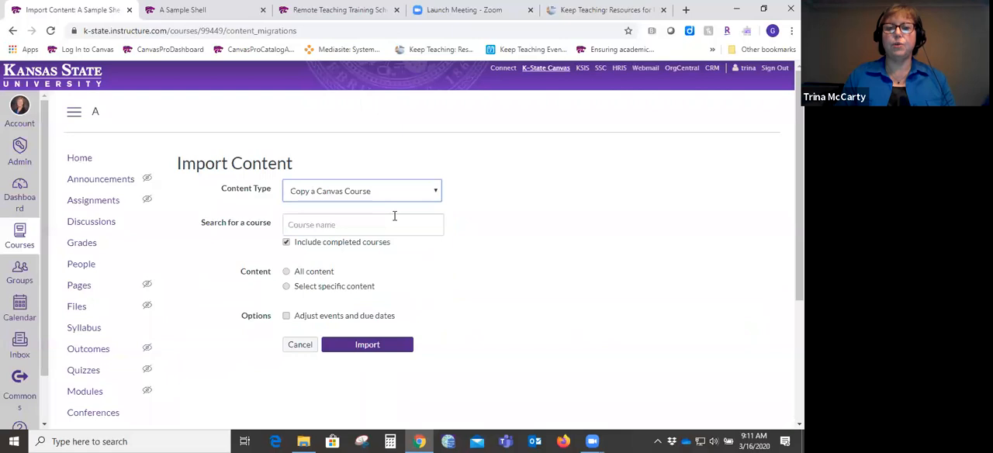
# - Search for a source course with "spring 2019" and clear the search text
pyautogui.click(380, 225)
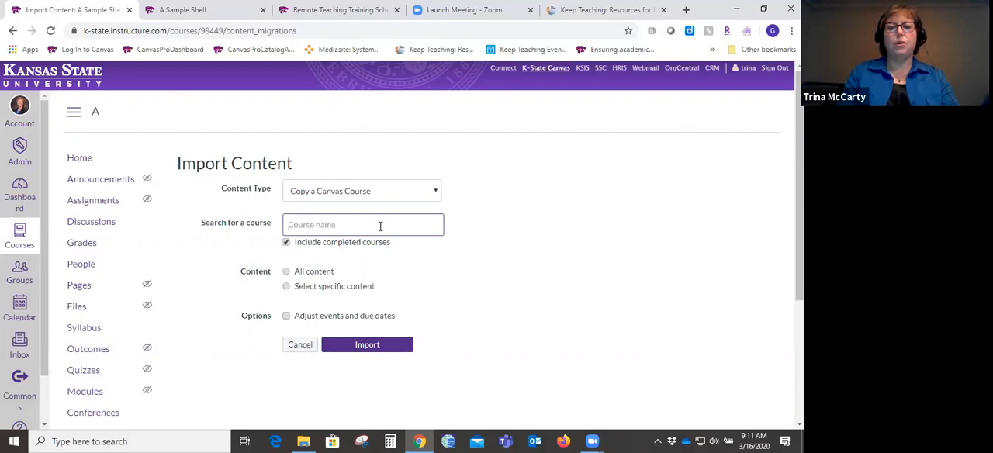
pyautogui.write('sprin')
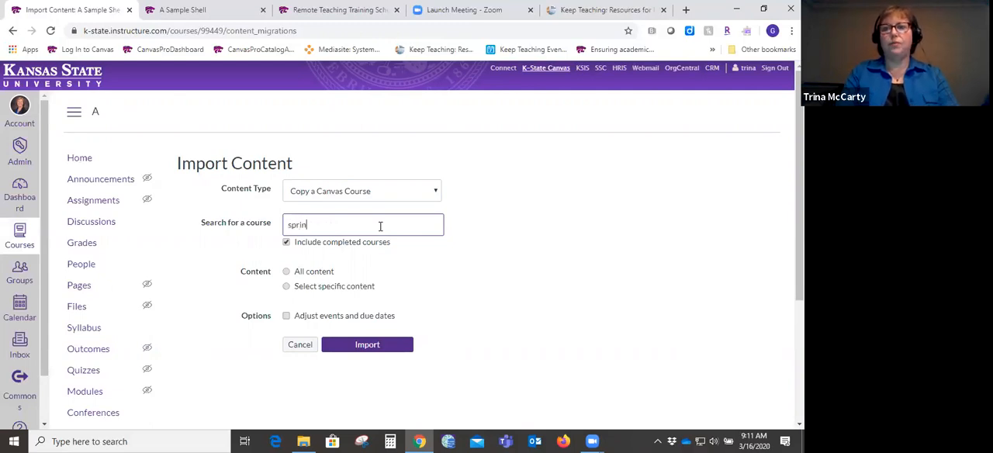
pyautogui.write('g 2019')
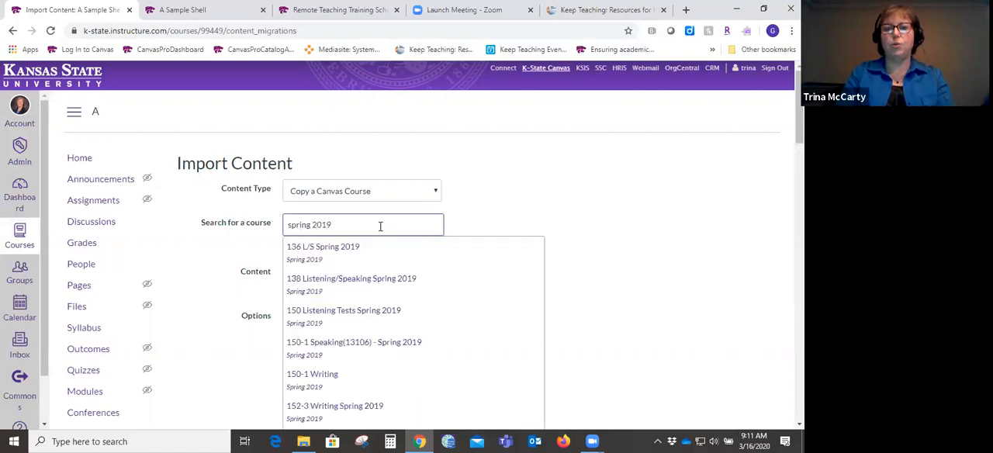
pyautogui.press('BackSpace')
pyautogui.press('BackSpace')
pyautogui.press('BackSpace')
pyautogui.press('BackSpace')
pyautogui.press('BackSpace')
pyautogui.press('BackSpace')
pyautogui.press('BackSpace')
pyautogui.press('BackSpace')
pyautogui.press('BackSpace')
pyautogui.press('BackSpace')
pyautogui.press('BackSpace')
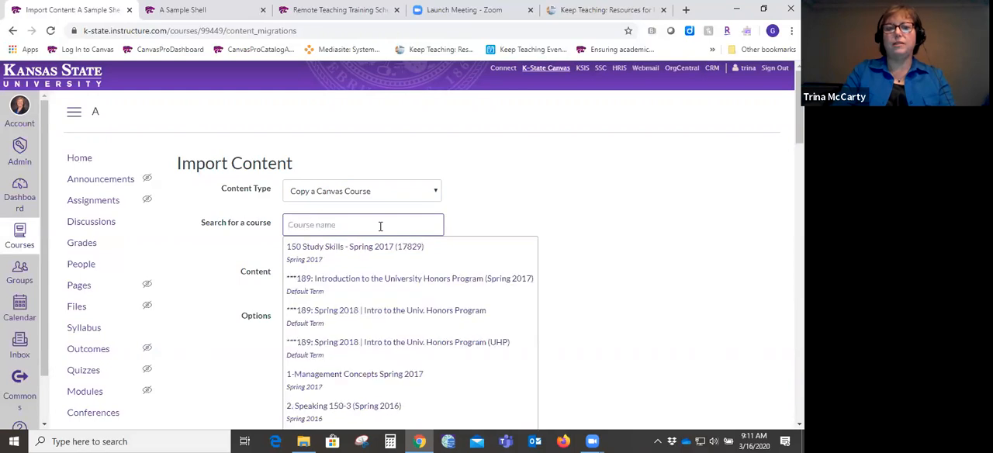
# - Search for a source course with "english", clear the search text, and set the content to All content
pyautogui.write('english')
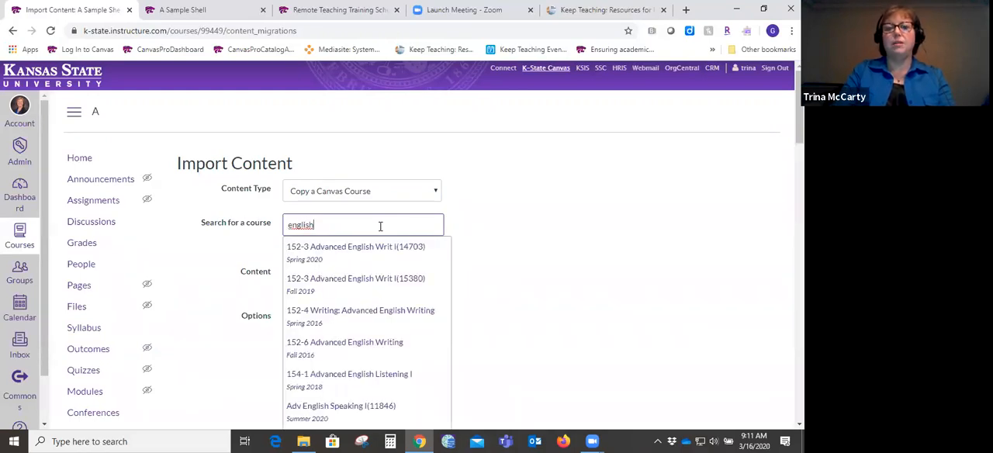
pyautogui.press('BackSpace')
pyautogui.press('BackSpace')
pyautogui.press('BackSpace')
pyautogui.press('BackSpace')
pyautogui.press('BackSpace')
pyautogui.press('BackSpace')
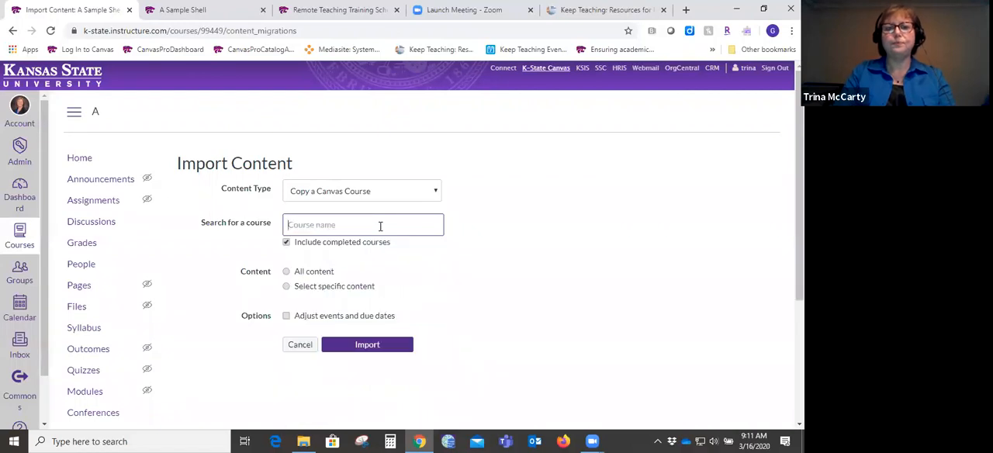
pyautogui.click(482, 276)
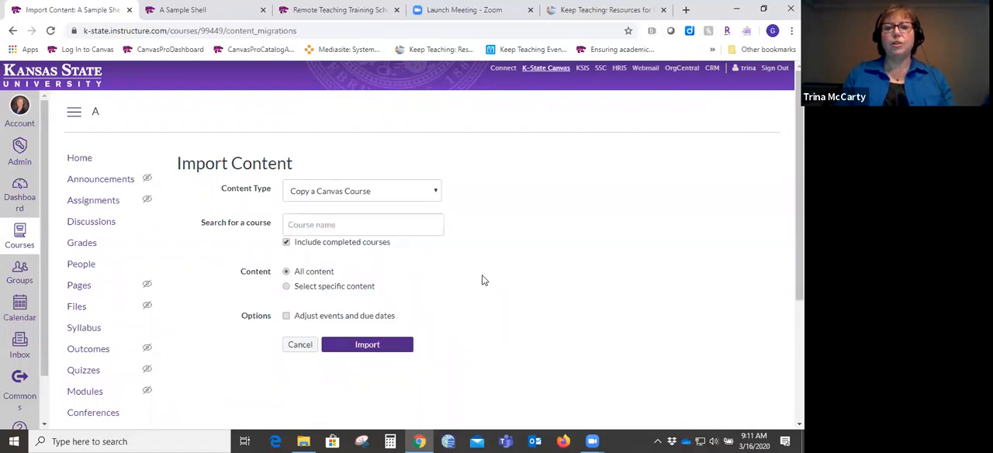
# - Search for a source course with "spring 2020", extend it to "spring 2020 sandbox", and clear the search text
pyautogui.click(383, 223)
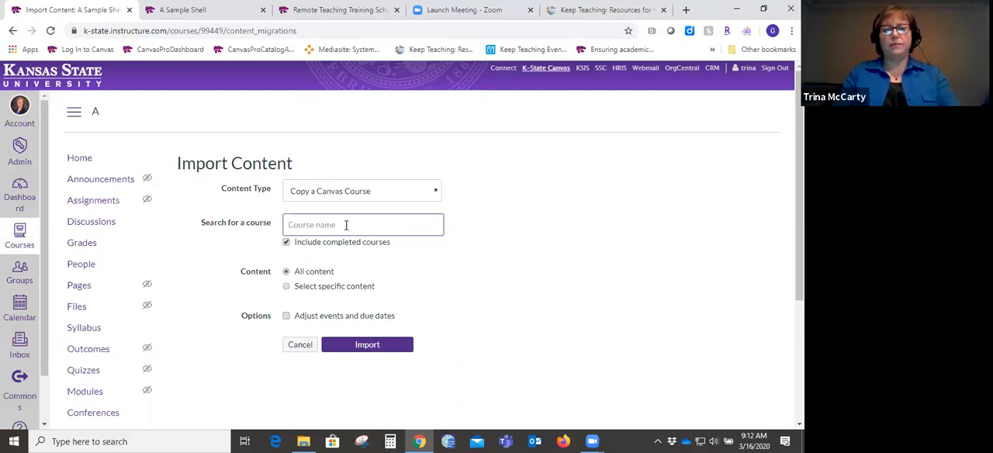
pyautogui.moveTo(344, 242); pyautogui.dragTo(350, 225)
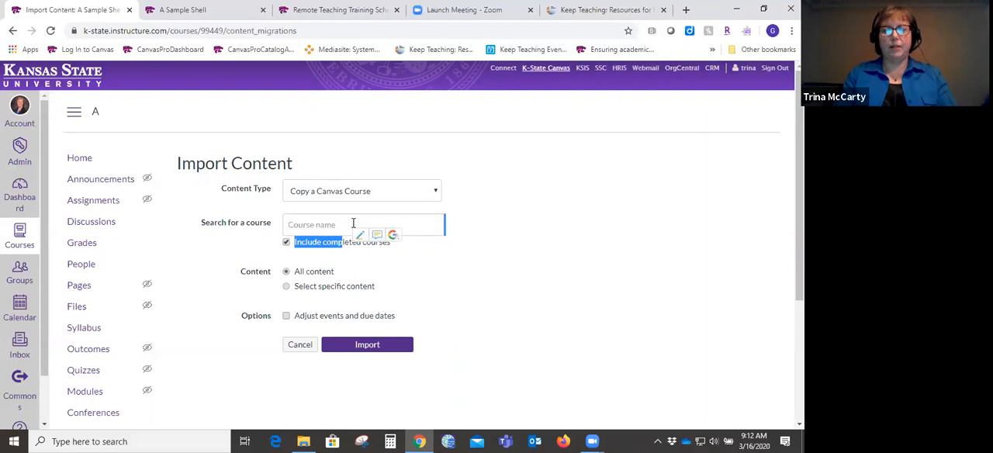
pyautogui.click(353, 224)
pyautogui.write('spring')
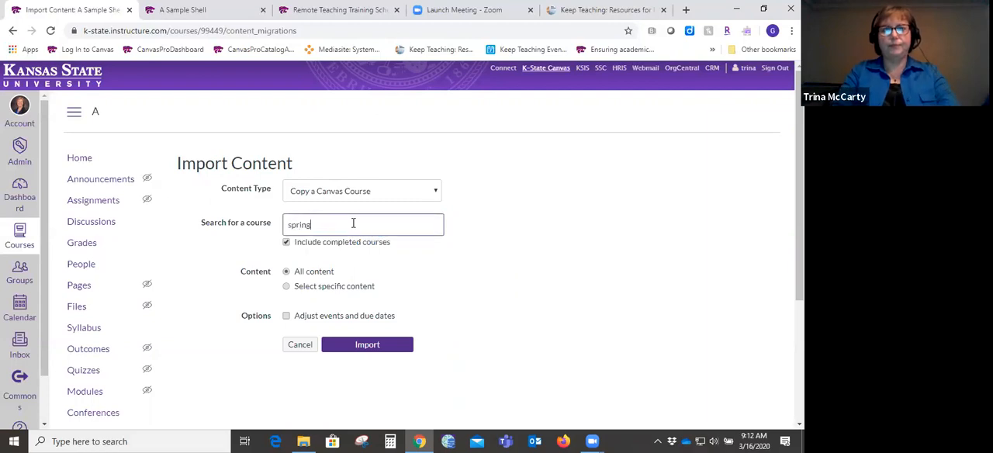
pyautogui.write(' 2020')
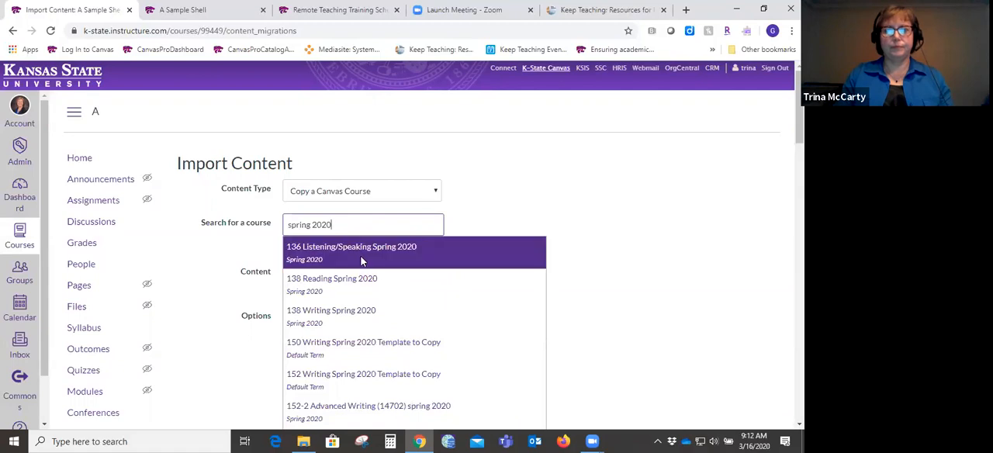
pyautogui.write('sandbox')
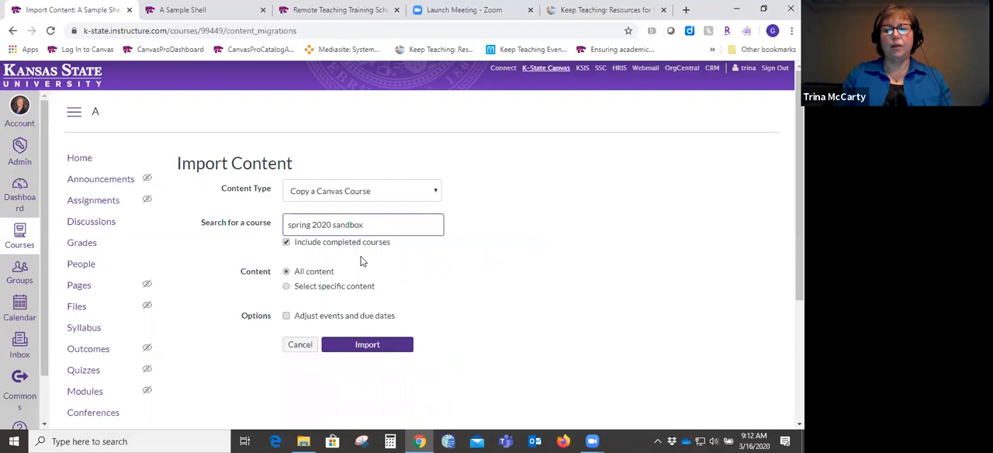
pyautogui.press('BackSpace')
pyautogui.press('BackSpace')
pyautogui.press('BackSpace')
pyautogui.press('BackSpace')
pyautogui.press('BackSpace')
pyautogui.press('BackSpace')
pyautogui.press('BackSpace')
pyautogui.press('BackSpace')
pyautogui.press('BackSpace')
pyautogui.press('BackSpace')
pyautogui.press('BackSpace')
pyautogui.press('BackSpace')
pyautogui.press('BackSpace')
pyautogui.press('BackSpace')
pyautogui.press('BackSpace')
pyautogui.press('BackSpace')
pyautogui.press('BackSpace')
pyautogui.press('BackSpace')
# - Search for the instructor's own sandbox course by name and choose it as the course to copy
pyautogui.write('tr')
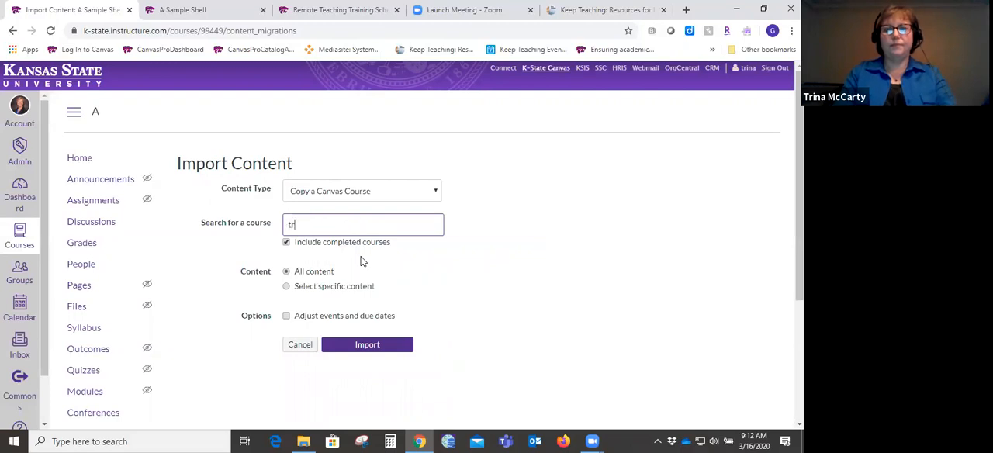
pyautogui.write("ina's sand")
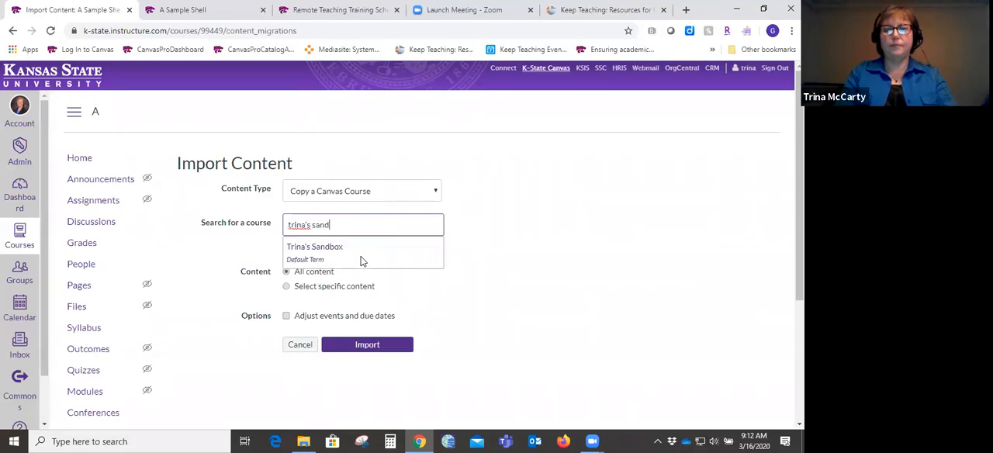
pyautogui.click(360, 256)
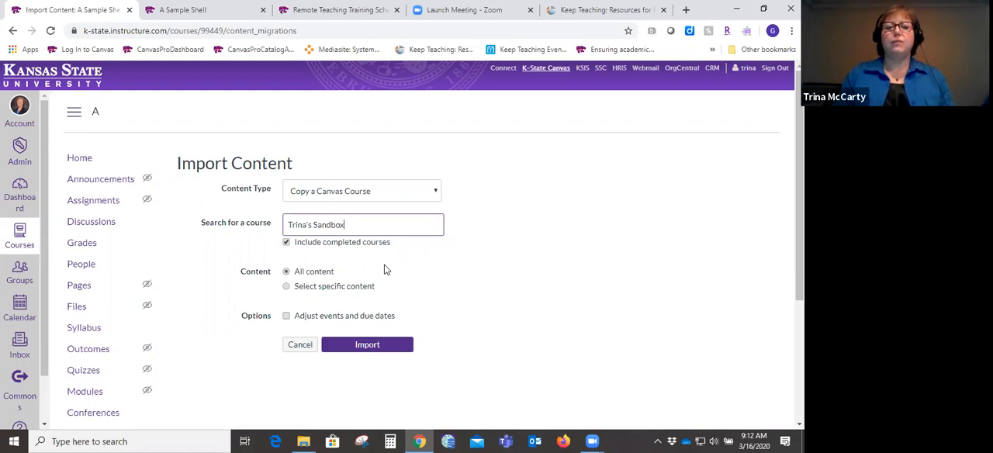
# - Start the import with Select specific content and Adjust events and due dates, using the Remove dates option
pyautogui.click(340, 287)
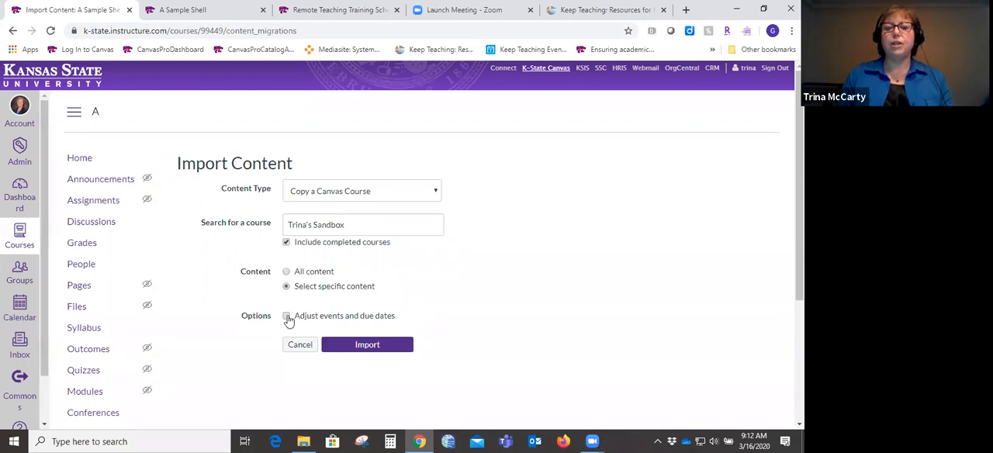
pyautogui.click(287, 319)
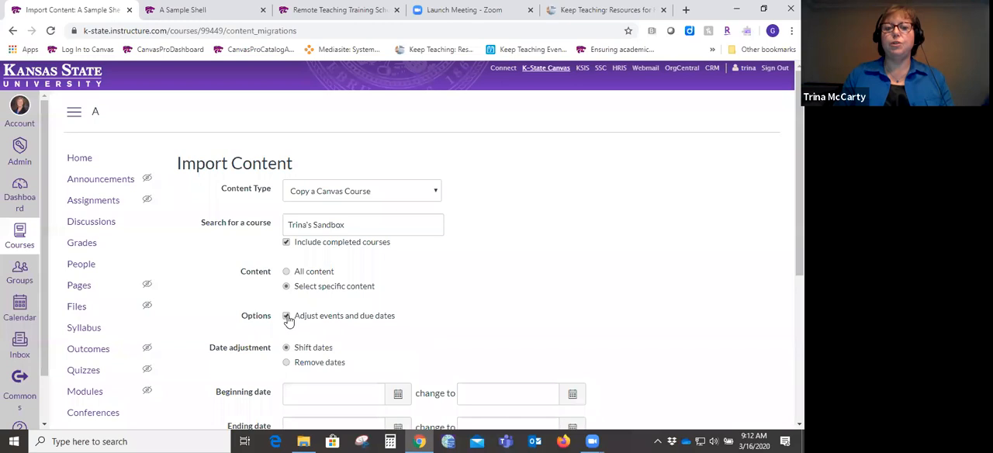
pyautogui.scroll(-1, 402, 244)
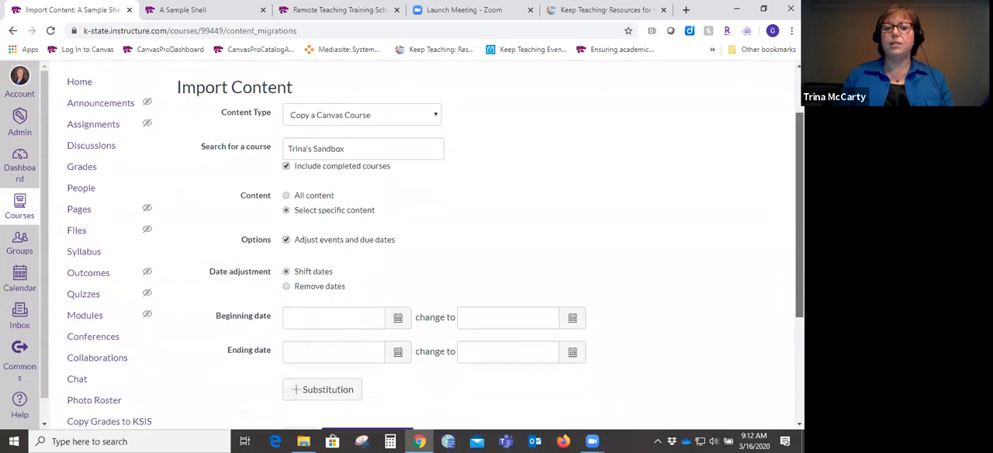
pyautogui.click(287, 290)
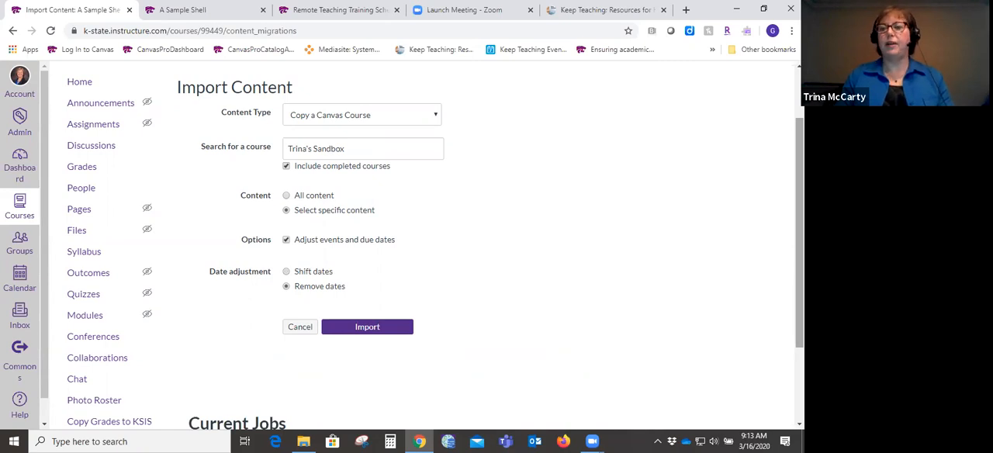
pyautogui.scroll(-2, 435, 245)
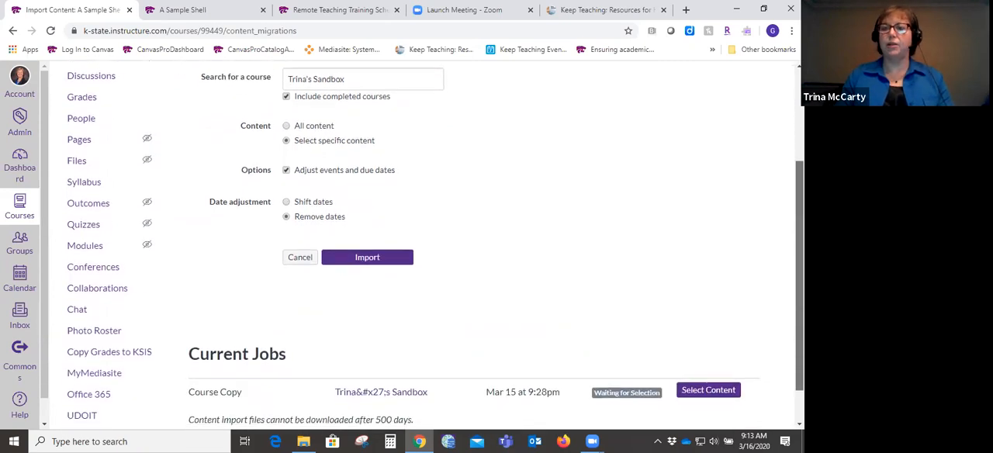
pyautogui.scroll(1, 404, 298)
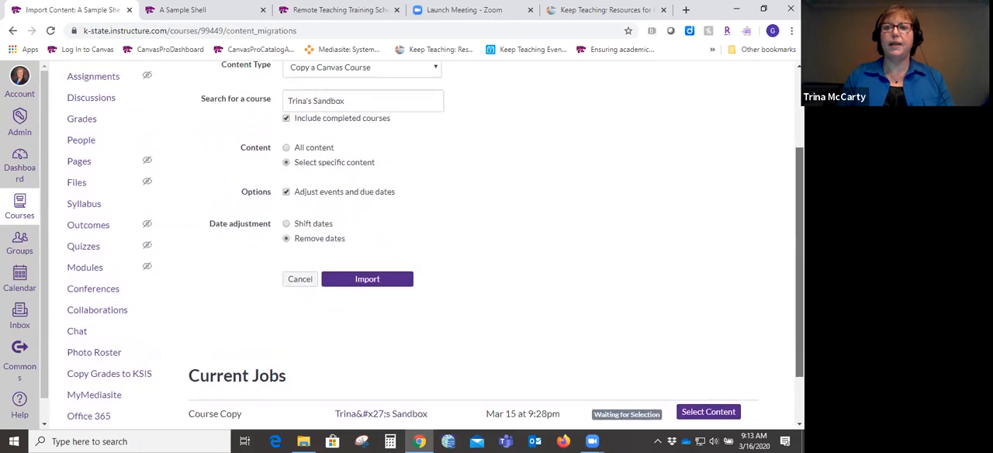
pyautogui.click(395, 293)
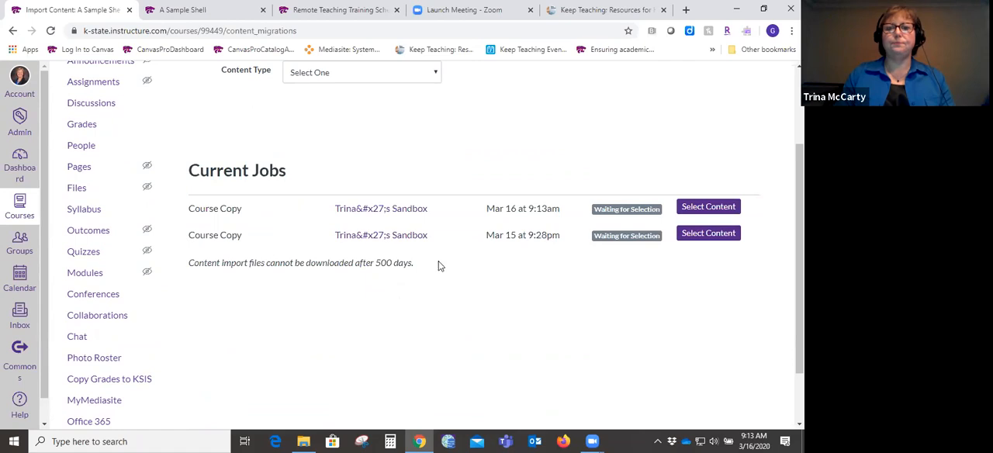
# - For the Mar 16 course copy job, select only the Getting Started module under Modules and submit the selection
pyautogui.click(708, 206)
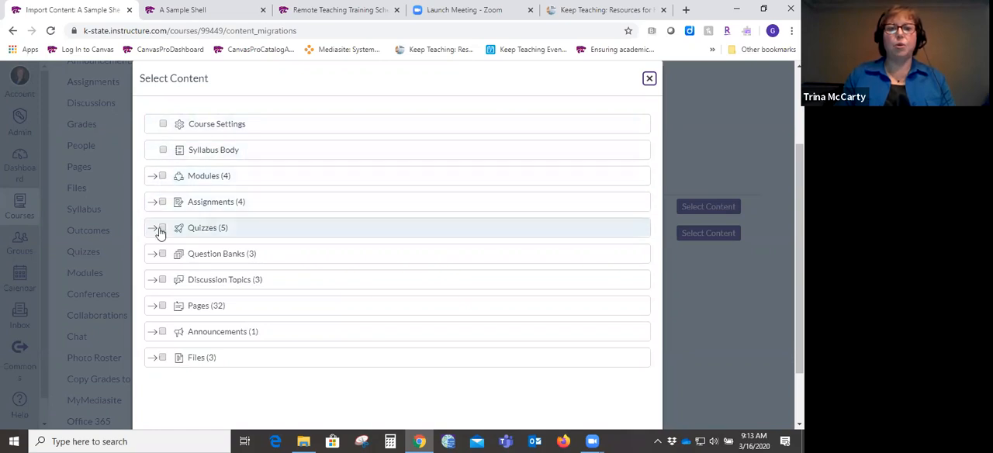
pyautogui.click(161, 178)
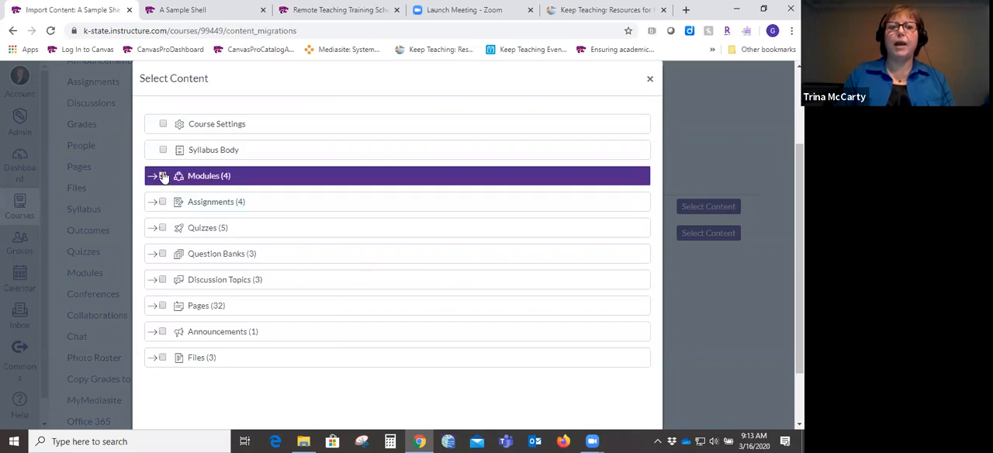
pyautogui.click(153, 177)
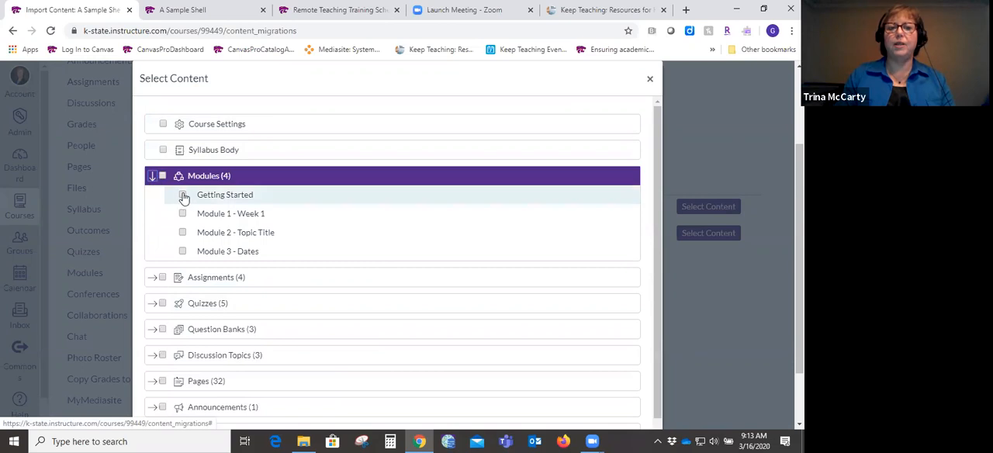
pyautogui.click(184, 196)
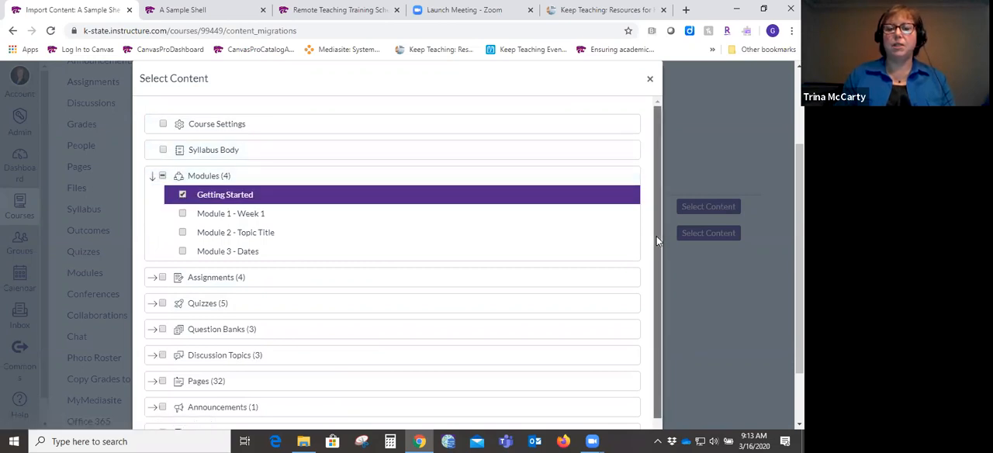
pyautogui.scroll(-1, 656, 236)
pyautogui.scroll(-2, 641, 322)
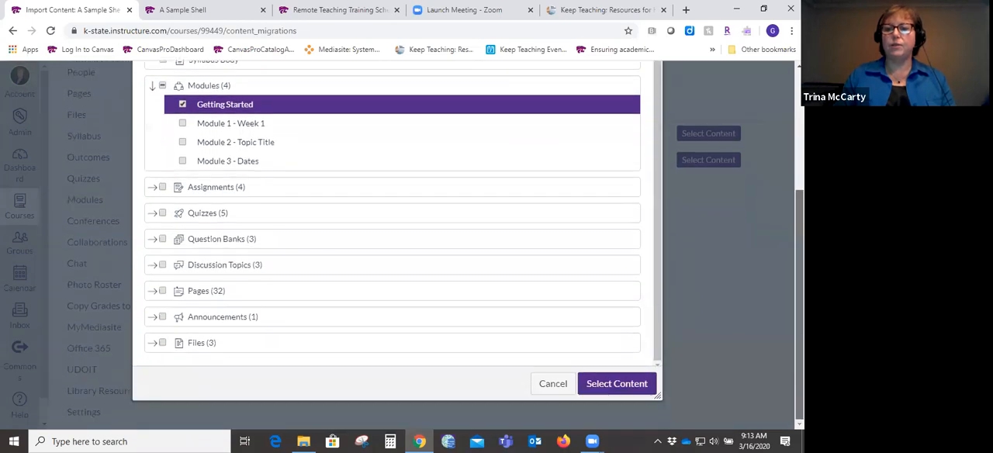
pyautogui.click(615, 384)
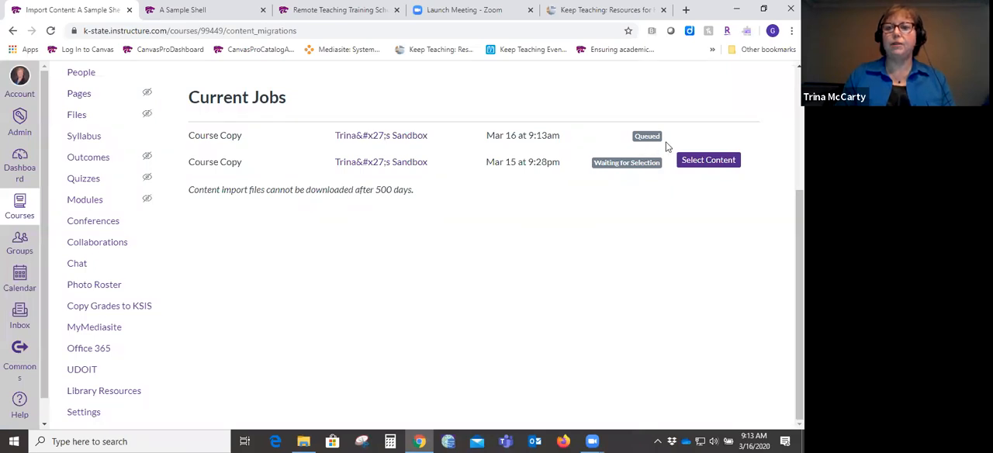
pyautogui.scroll(2, 434, 246)
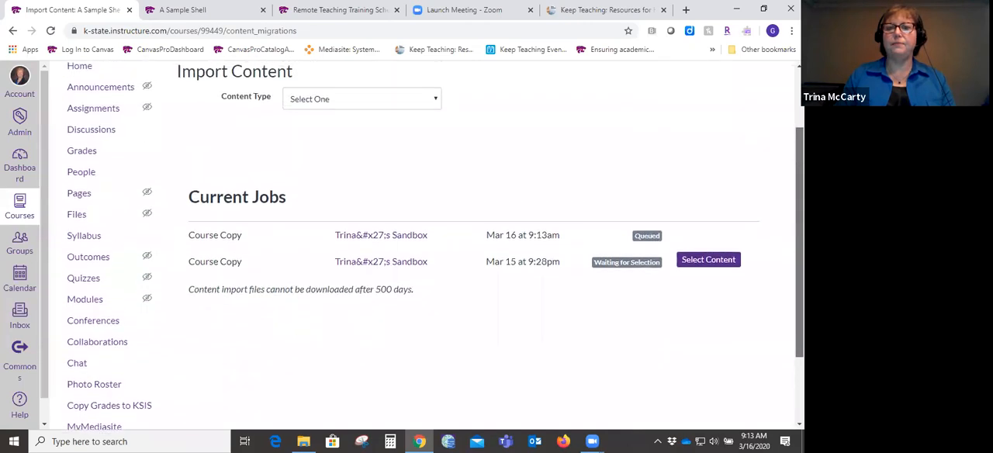
# - Go to the sample course's home page and review the items imported into the Getting Started module
pyautogui.scroll(1, 434, 246)
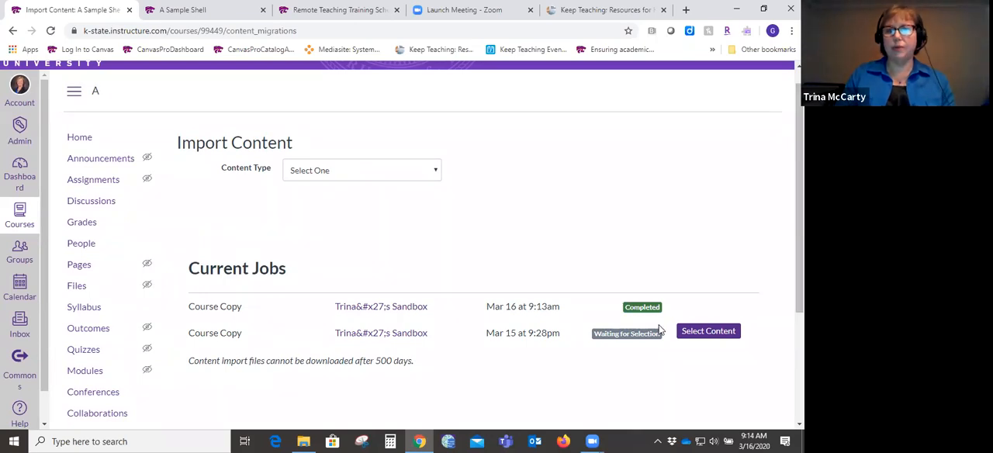
pyautogui.click(80, 138)
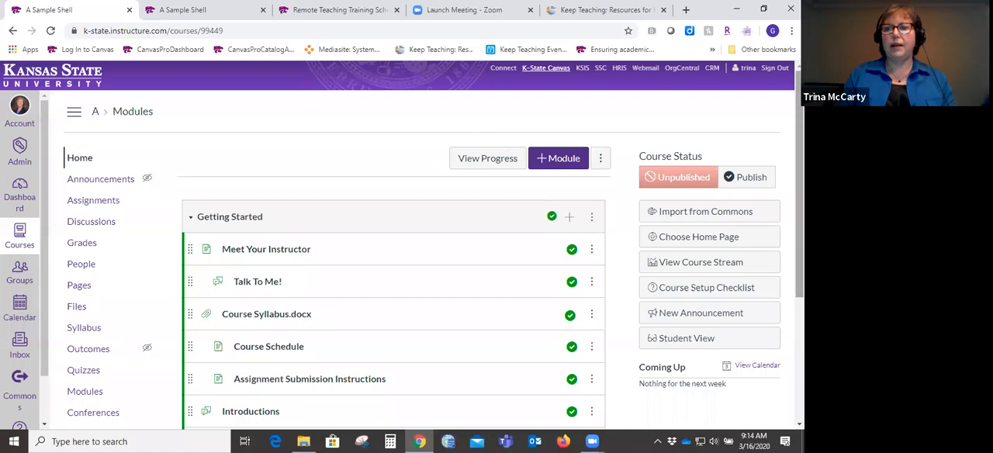
pyautogui.scroll(-3, 394, 271)
pyautogui.scroll(5, 394, 271)
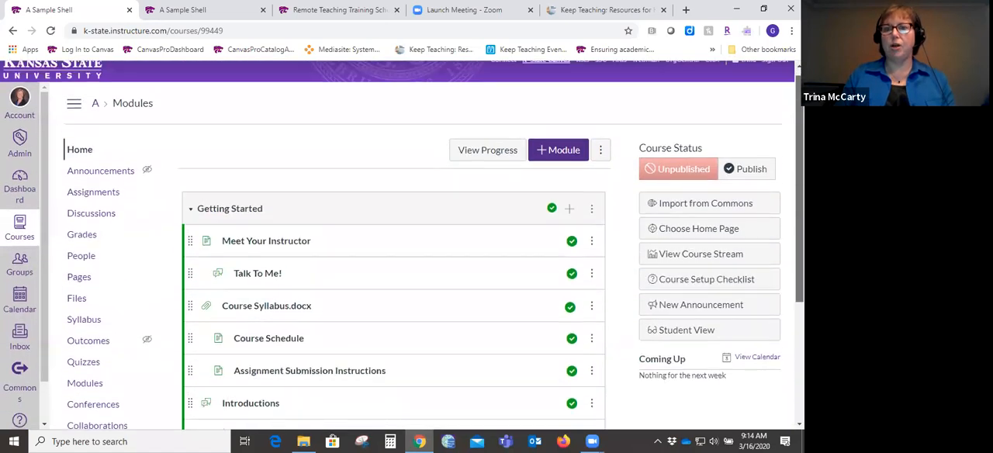
pyautogui.scroll(-1, 394, 271)
pyautogui.scroll(-2, 393, 272)
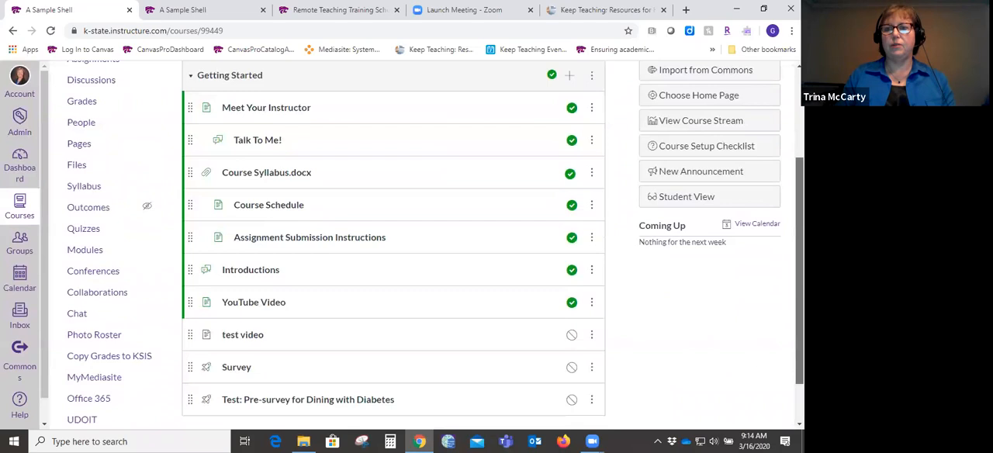
pyautogui.scroll(3, 393, 272)
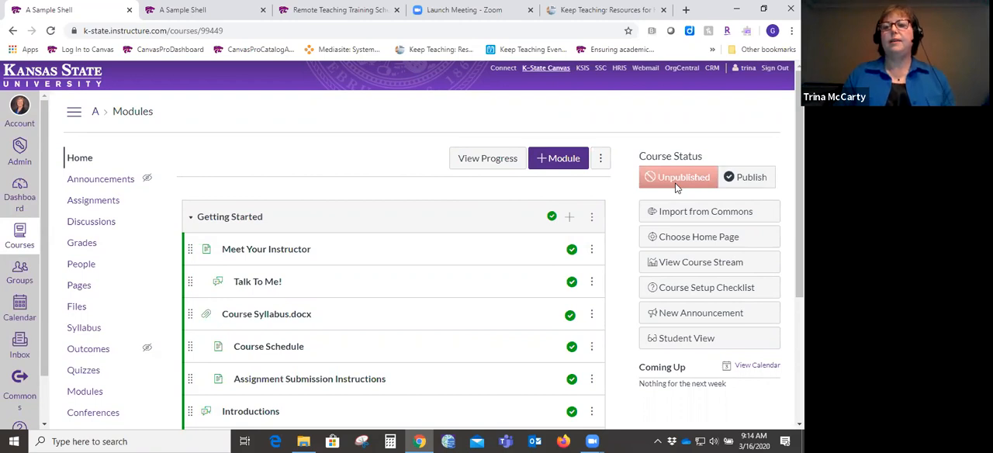
# - Publish the sample course and review the publish status of the Getting Started items
pyautogui.click(750, 178)
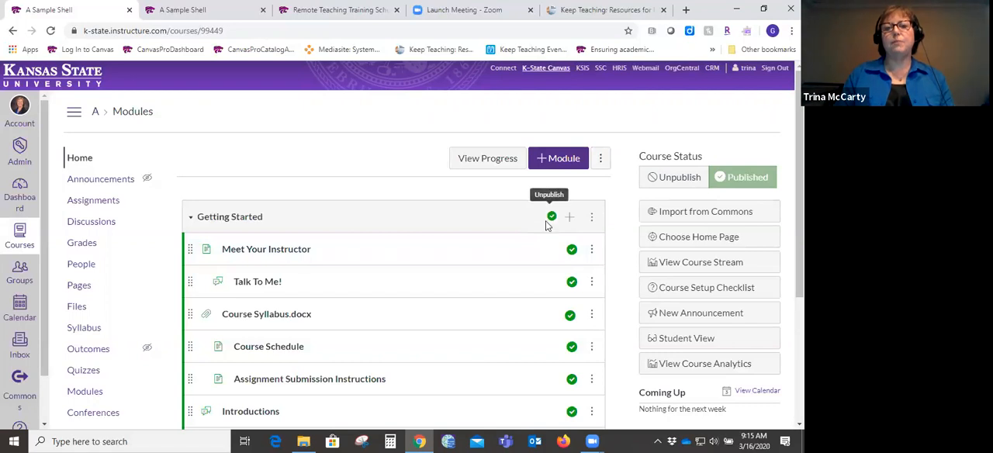
pyautogui.scroll(-3, 781, 359)
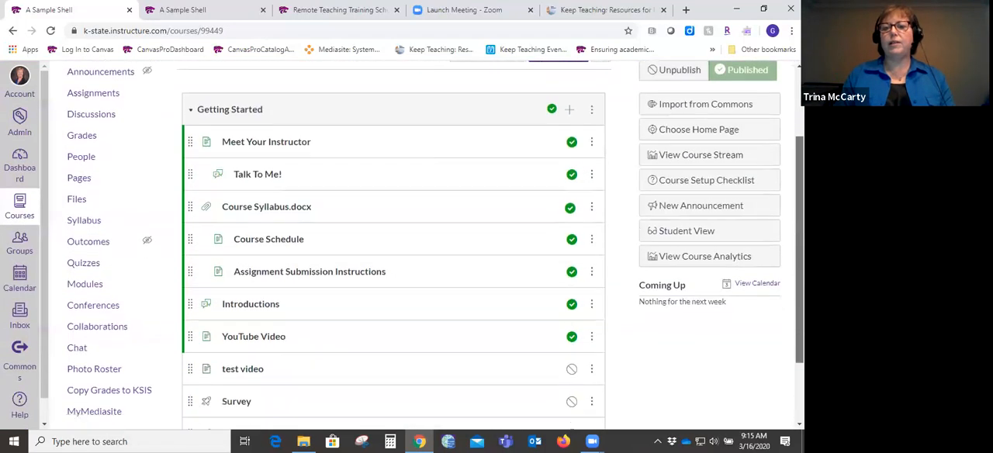
pyautogui.scroll(3, 435, 241)
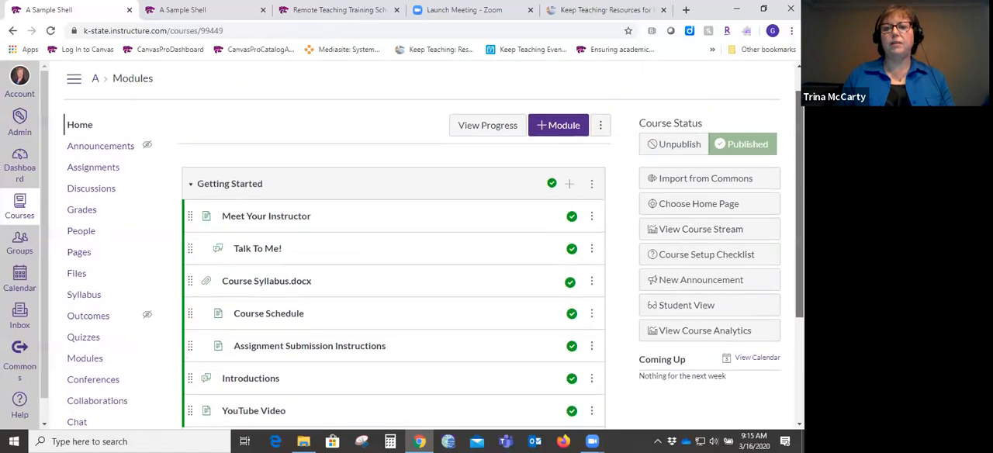
# - Unpublish the Getting Started module and check the course home page in Student View, returning to the instructor view
pyautogui.click(551, 190)
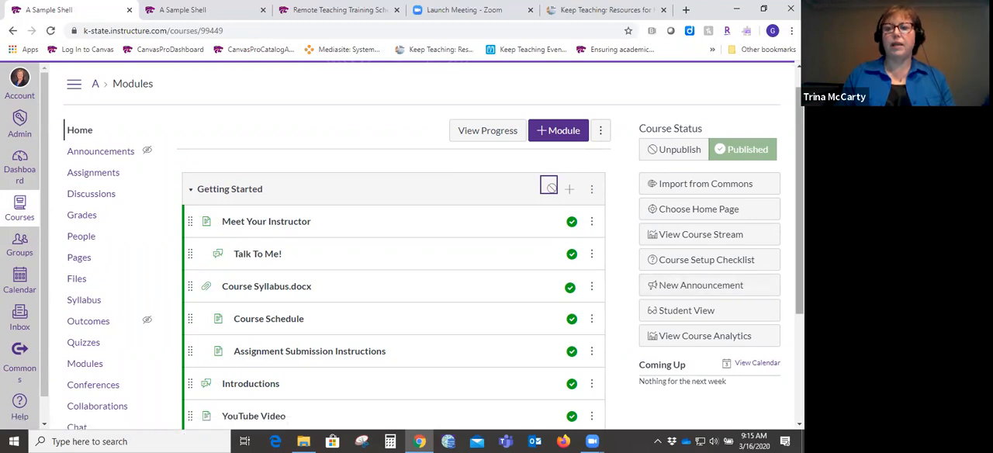
pyautogui.scroll(-3, 183, 216)
pyautogui.scroll(4, 183, 215)
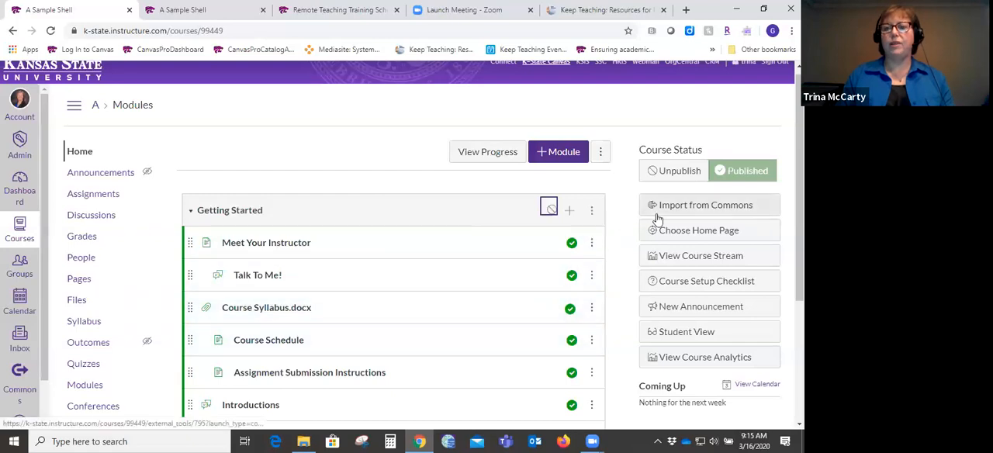
pyautogui.moveTo(799, 203)
pyautogui.mouseDown()
pyautogui.moveTo(799, 242)
pyautogui.moveTo(799, 198)
pyautogui.mouseUp()
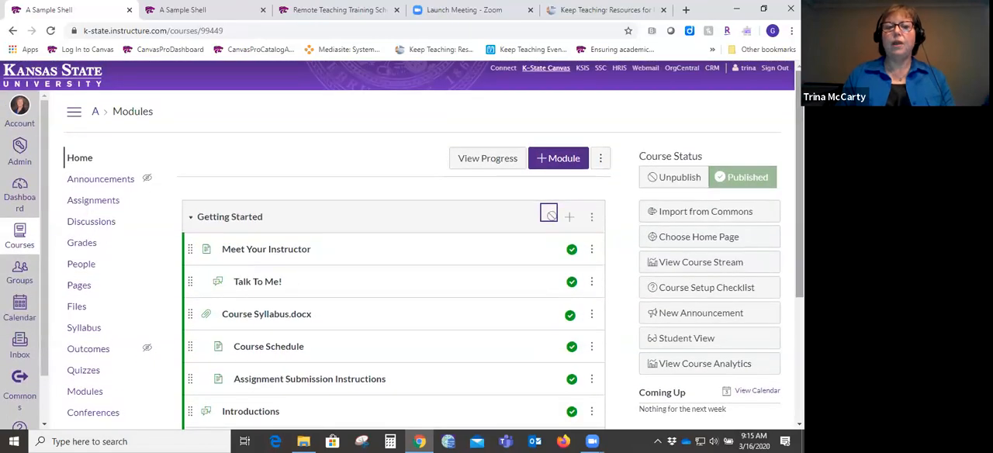
pyautogui.click(681, 341)
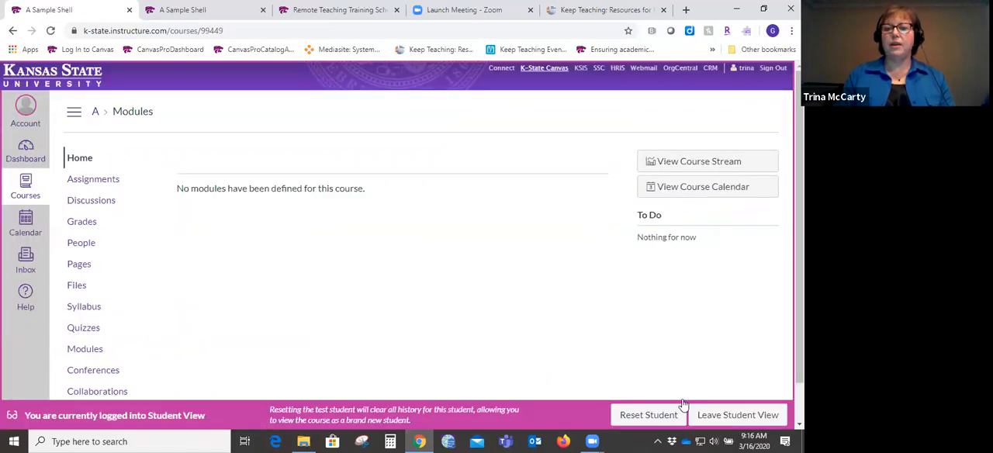
pyautogui.click(760, 422)
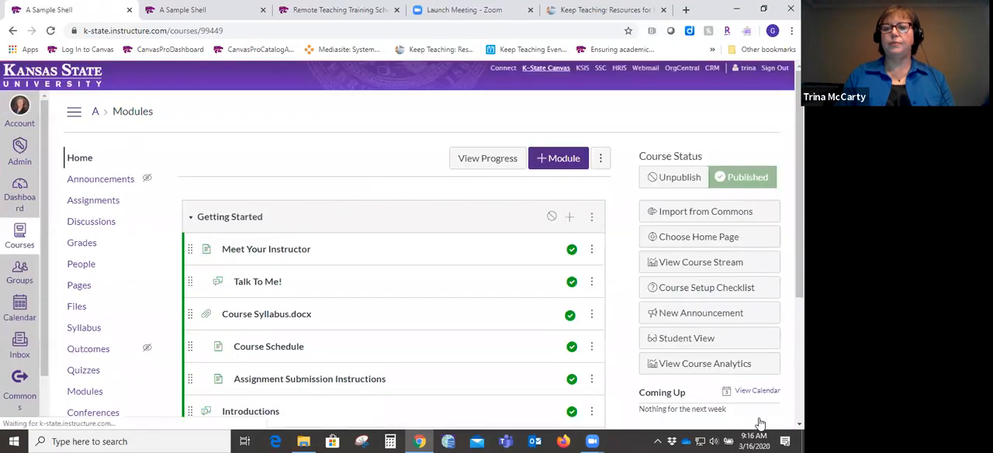
# - Publish the Getting Started module again and check it in Student View, returning to the instructor view
pyautogui.click(549, 219)
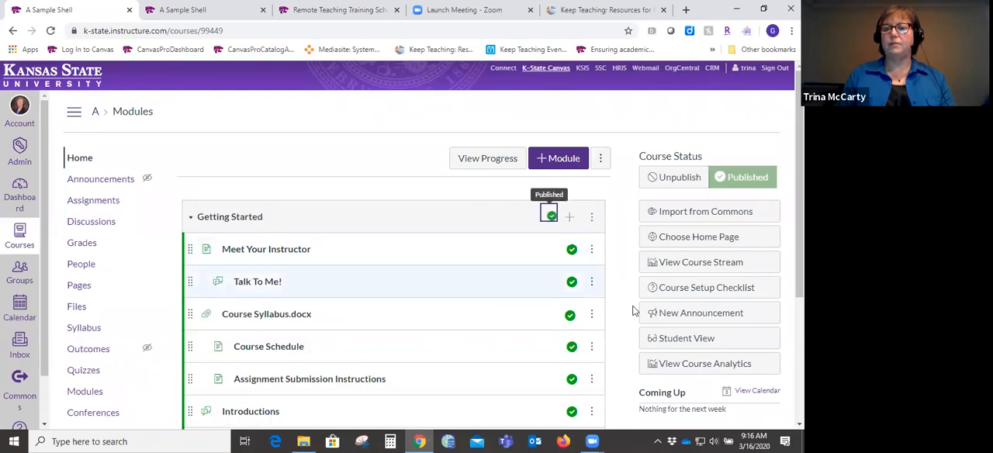
pyautogui.click(665, 340)
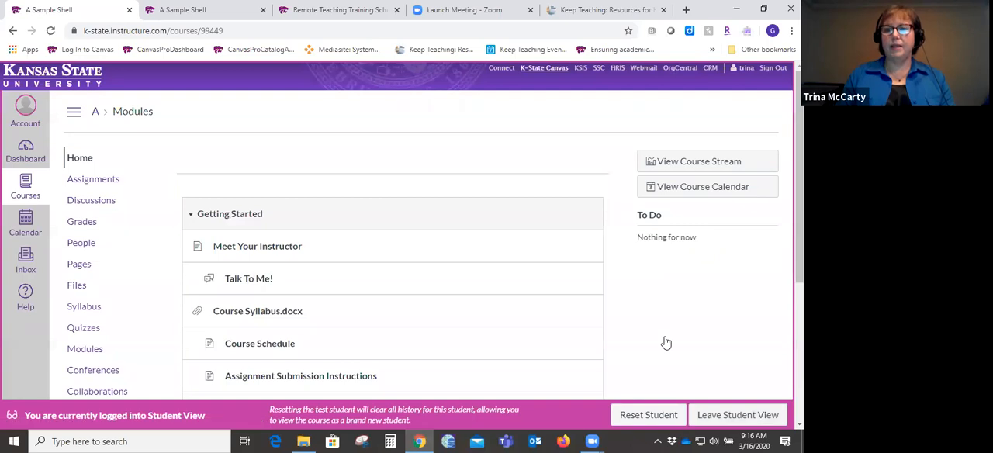
pyautogui.click(707, 420)
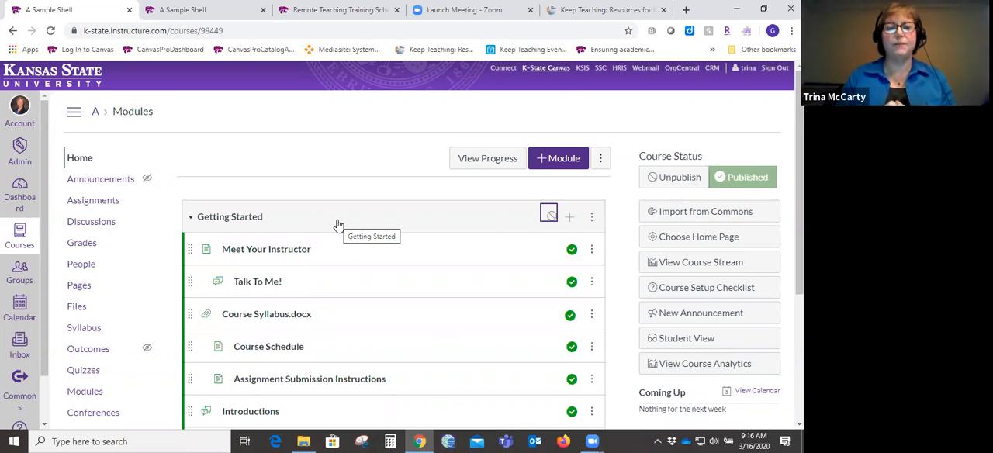
# - Open the Inbox, filter its messages to the favorite course K-State Online Essentials Summer 2019, and review the mailbox folder options
pyautogui.click(19, 346)
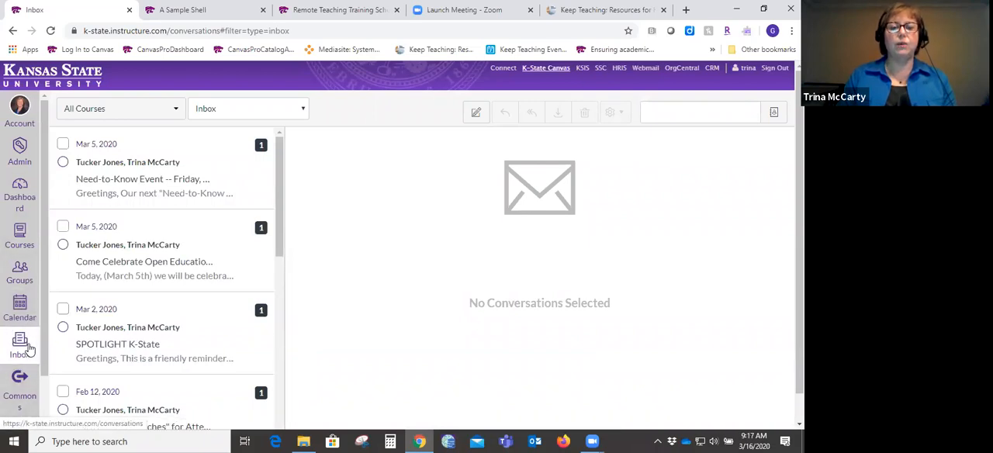
pyautogui.click(25, 349)
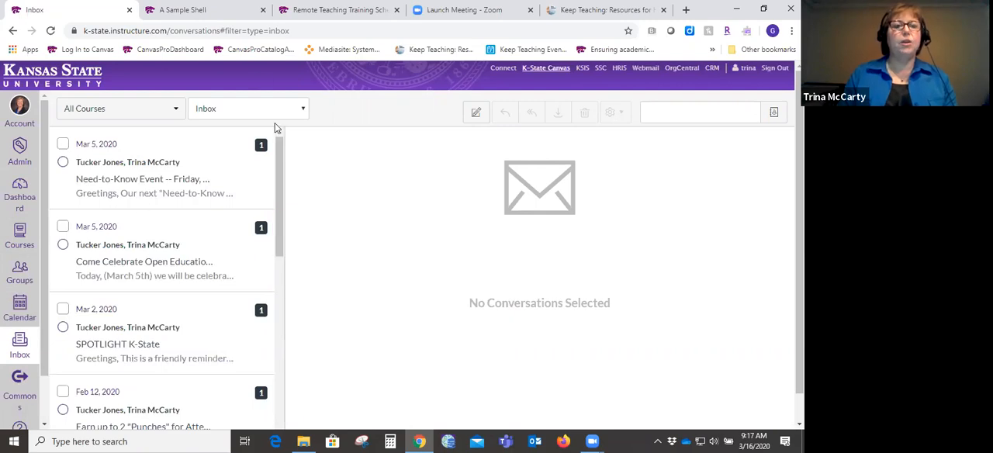
pyautogui.click(175, 117)
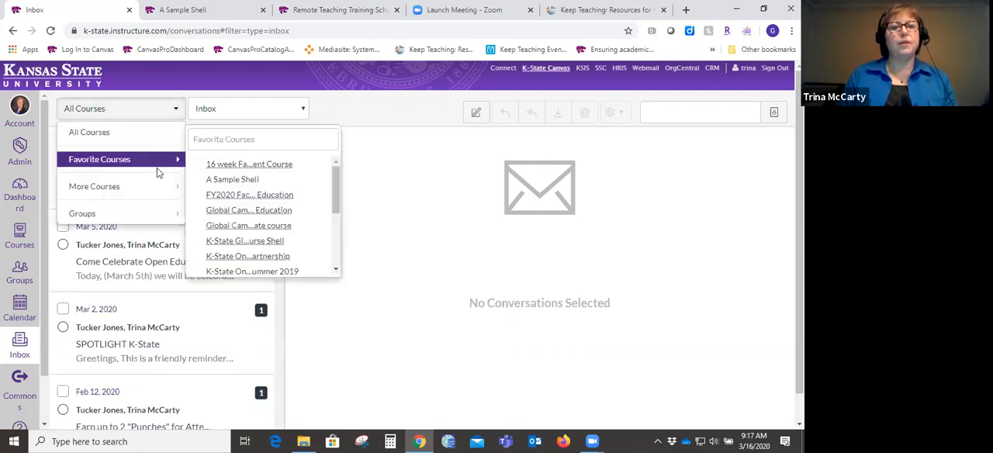
pyautogui.moveTo(159, 169)
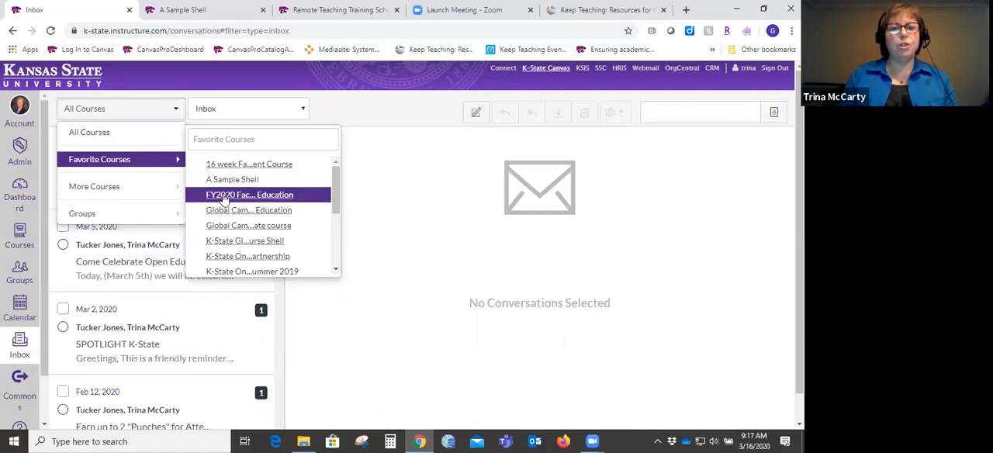
pyautogui.click(235, 272)
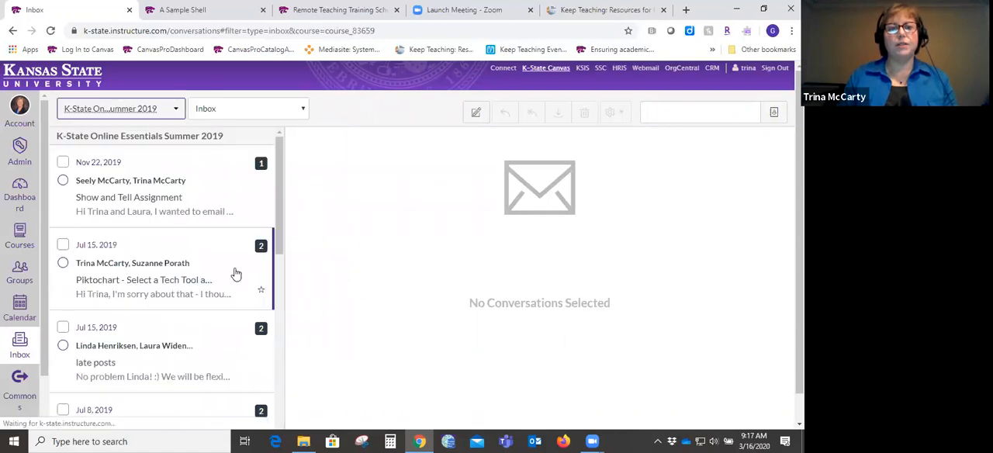
pyautogui.click(305, 112)
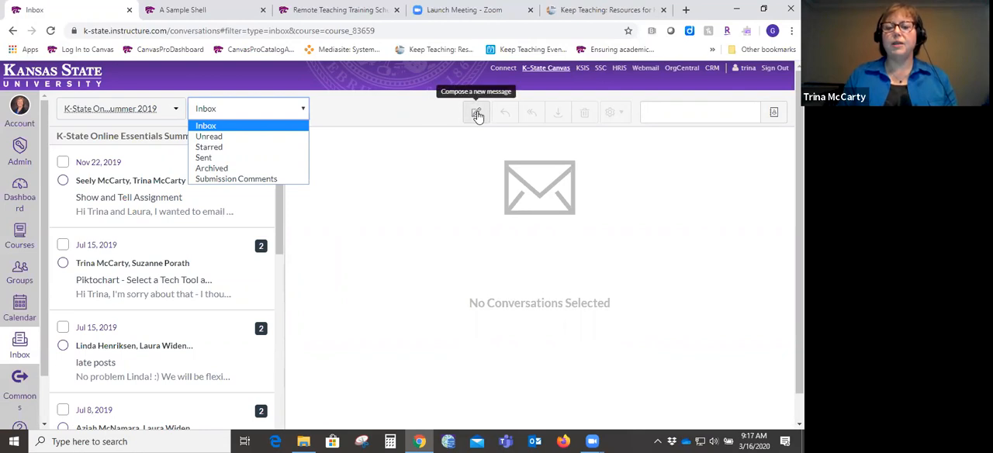
# - Start a new message for K-State Online Essentials Summer 2019 and review its course choices and recipient groups
pyautogui.click(477, 114)
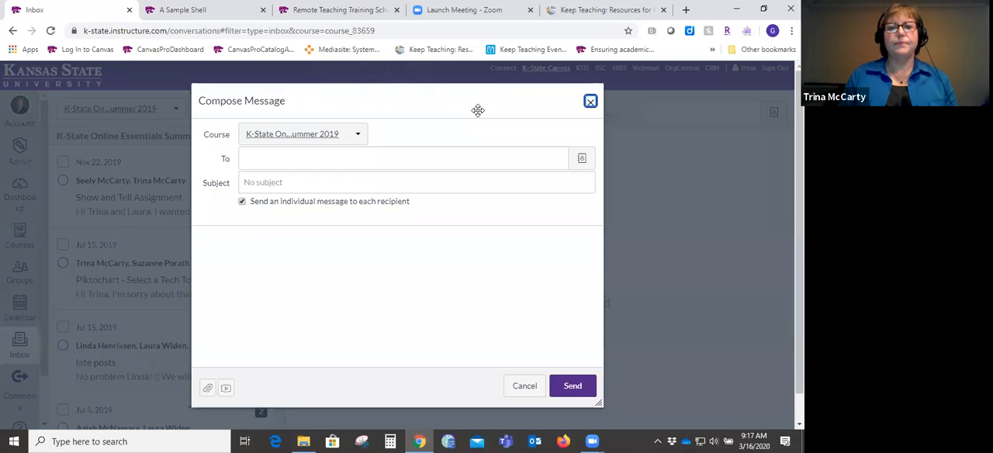
pyautogui.click(356, 136)
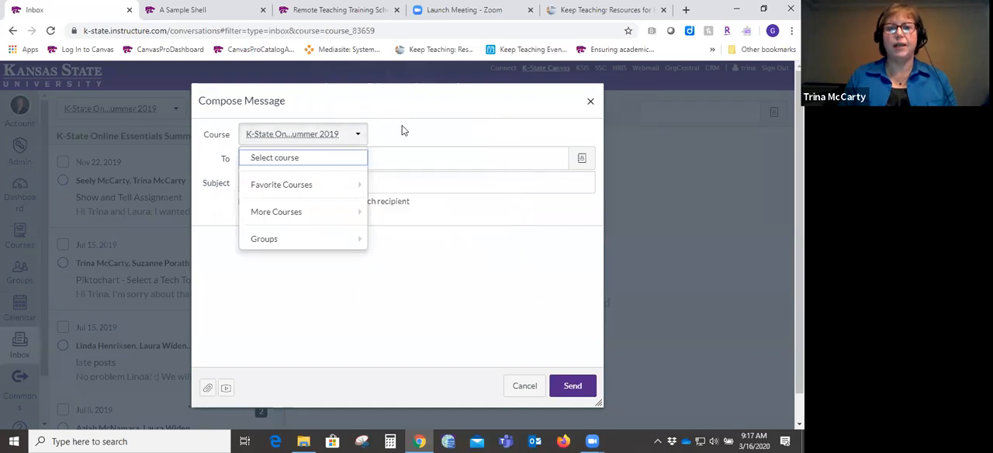
pyautogui.click(428, 110)
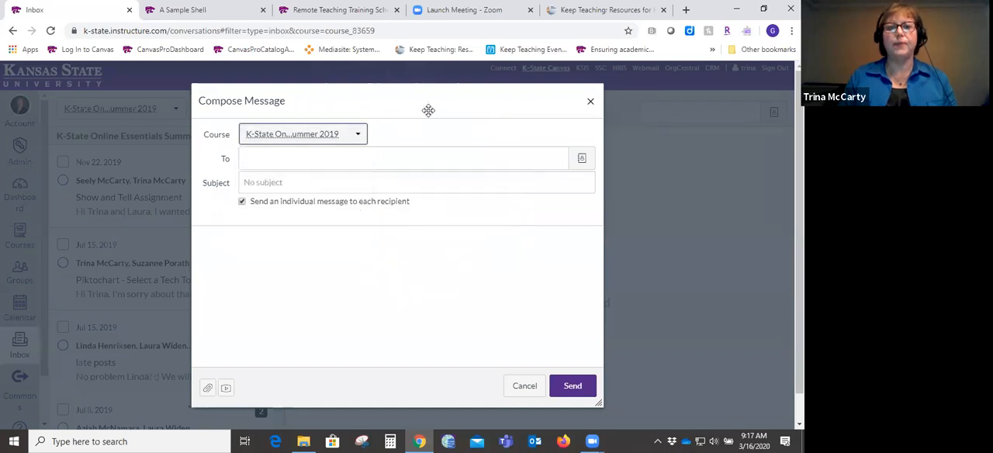
pyautogui.click(581, 161)
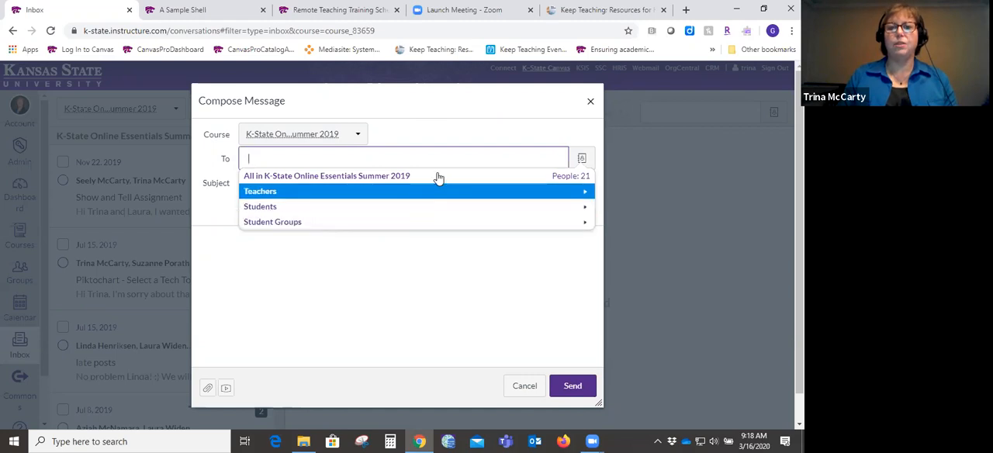
pyautogui.click(465, 134)
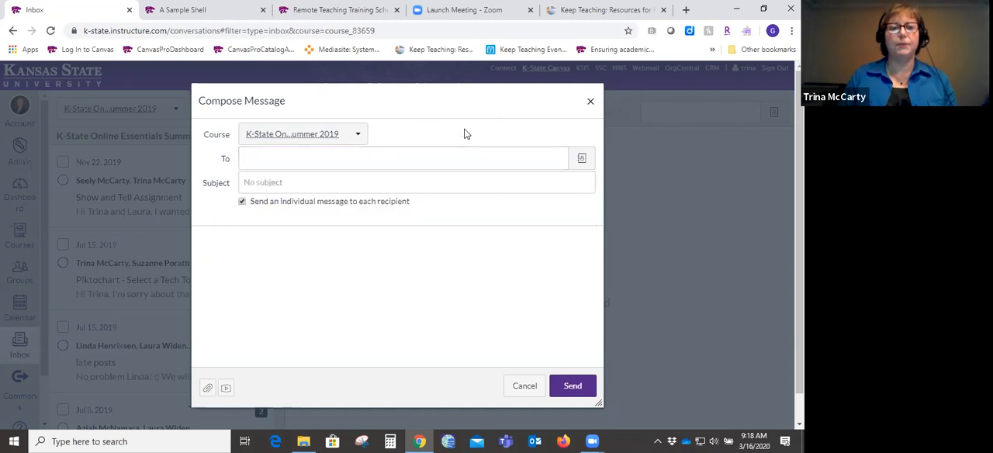
# - Enter "jsdklfjasldkf" as the message body, look at the attachment option, and discard the message unsent
pyautogui.click(384, 180)
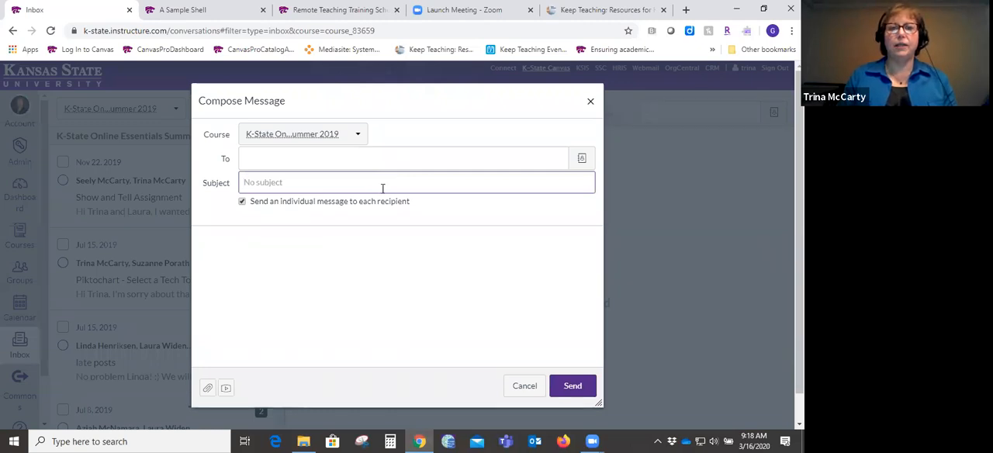
pyautogui.click(354, 247)
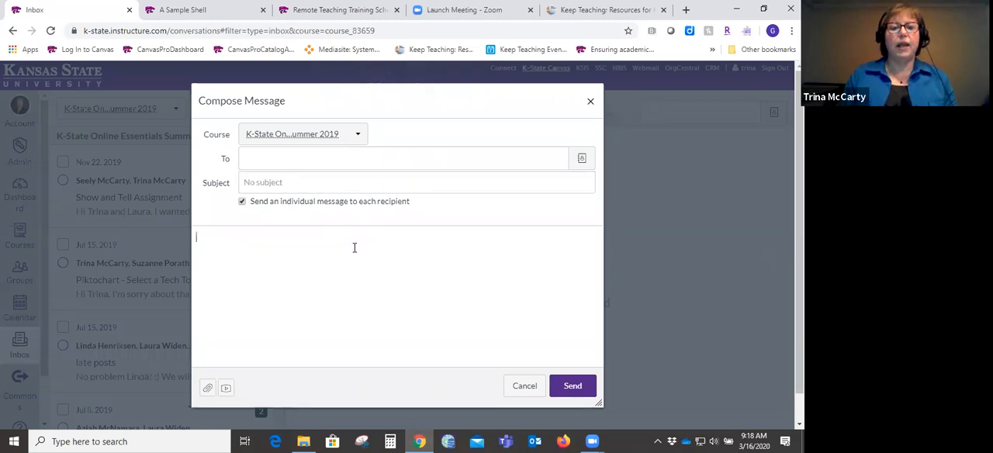
pyautogui.write('jsdklfjasldkf')
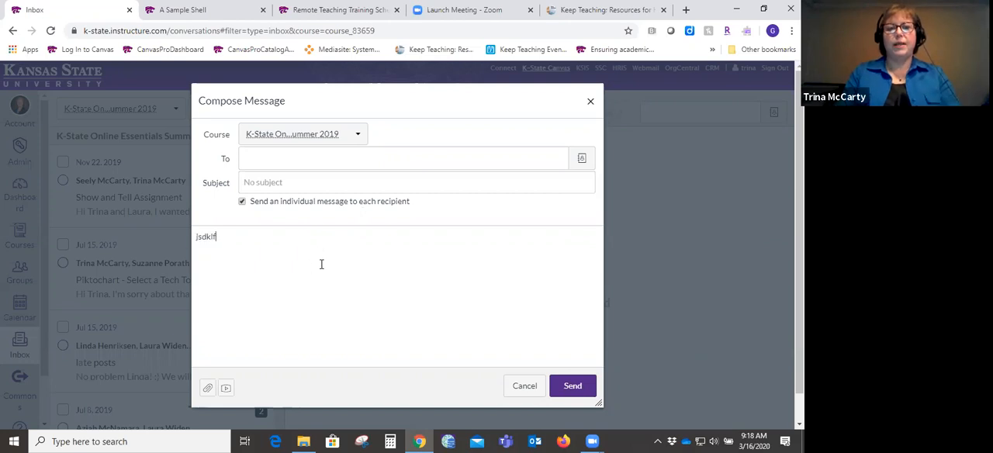
pyautogui.click(197, 370)
pyautogui.click(524, 299)
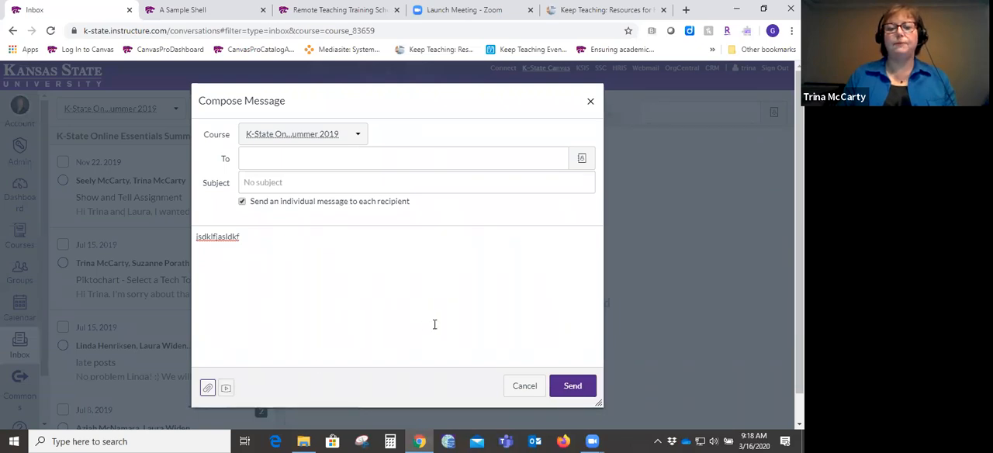
pyautogui.click(508, 381)
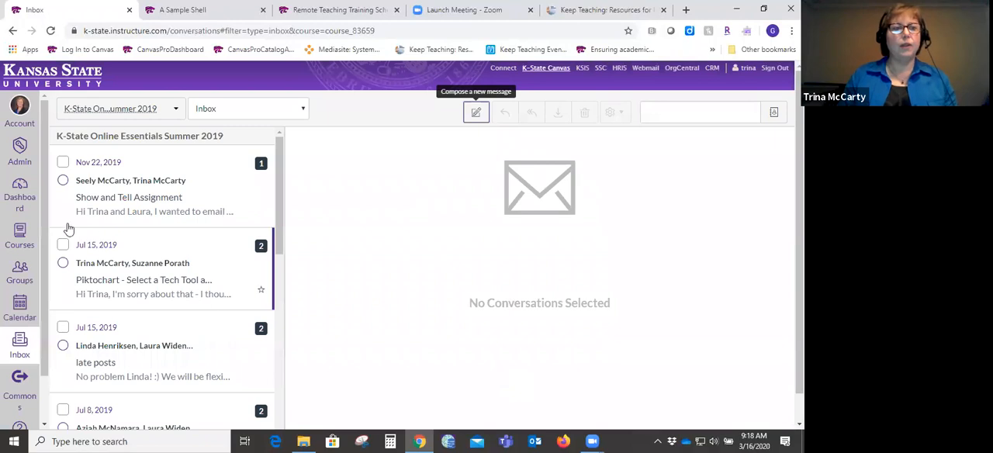
# - Return to the sample course from the Dashboard and open its Announcements page
pyautogui.click(19, 194)
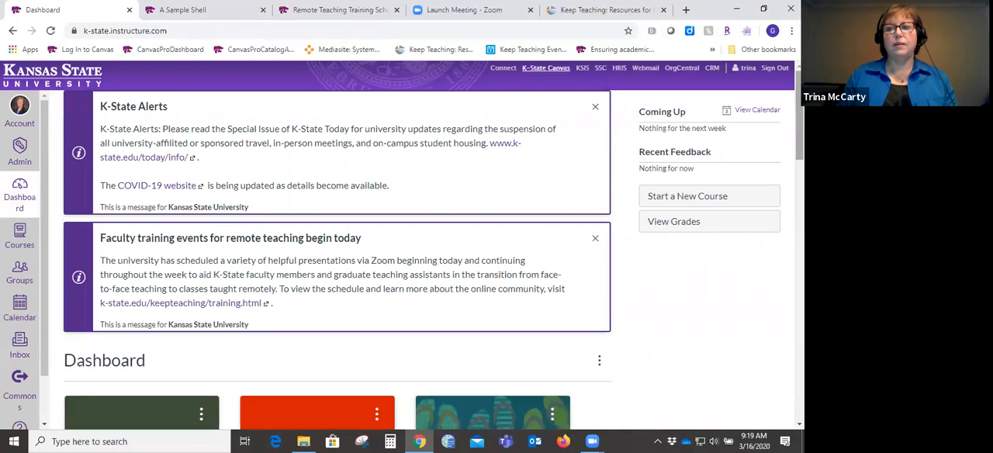
pyautogui.scroll(-3, 146, 311)
pyautogui.click(130, 292)
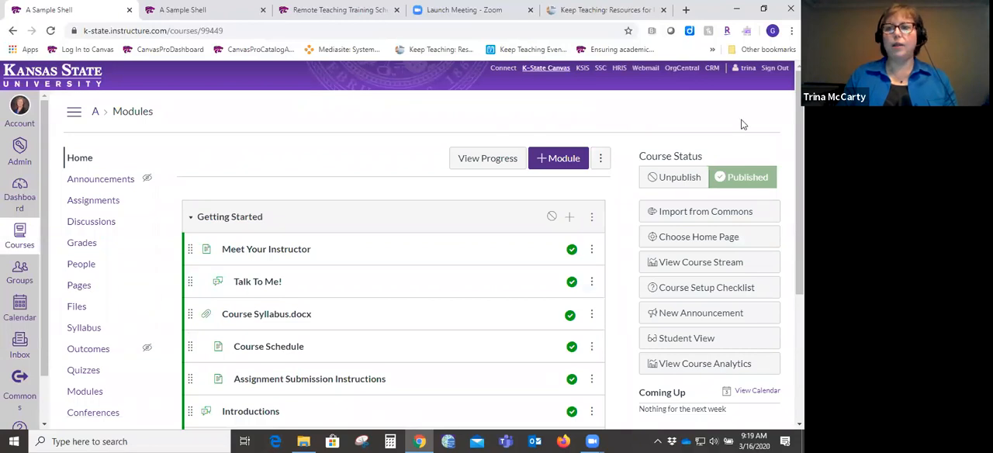
pyautogui.click(102, 181)
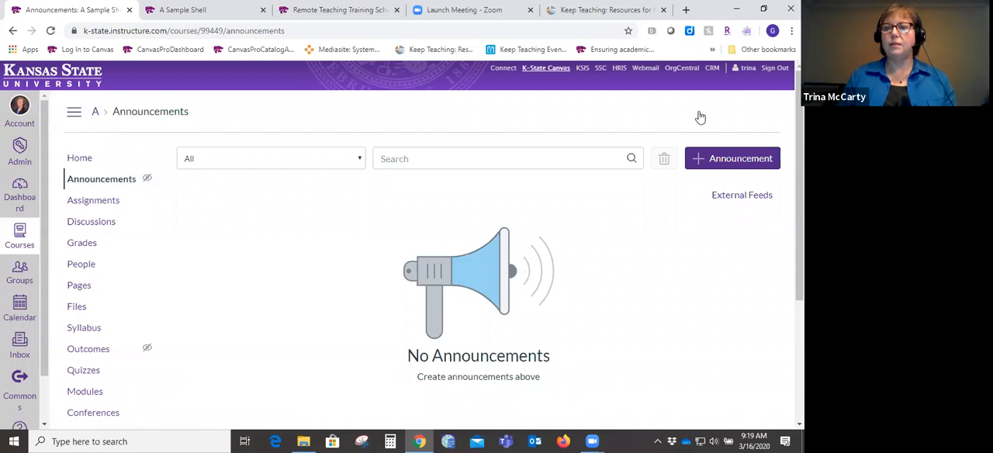
# - Start a new announcement in the sample course and title it "Welcome to Week 8"
pyautogui.click(703, 158)
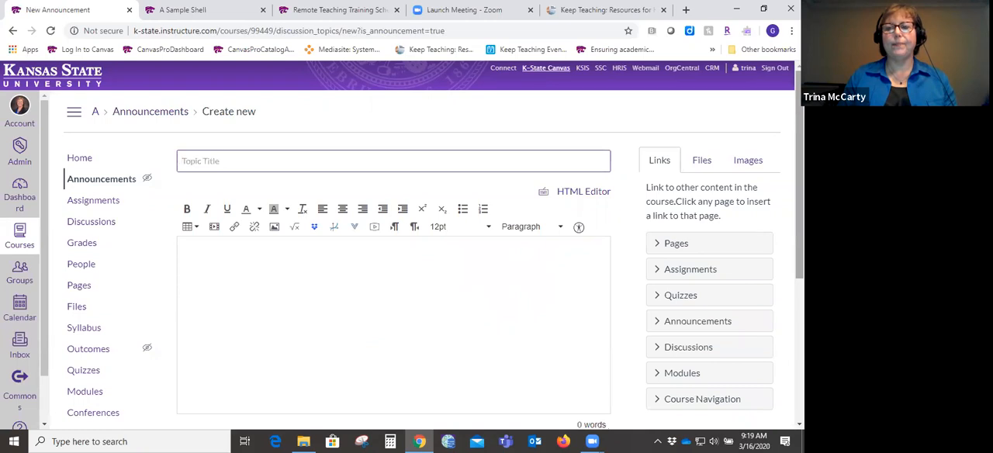
pyautogui.click(394, 161)
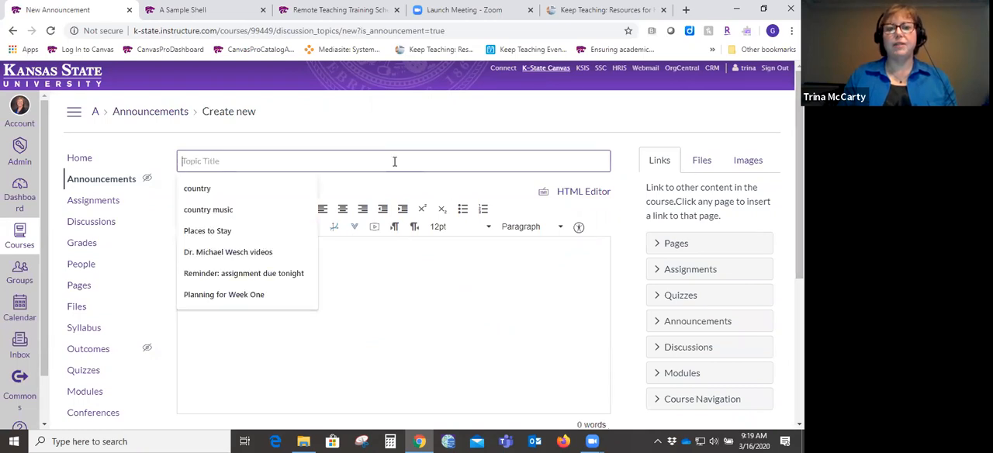
pyautogui.write('Welcome')
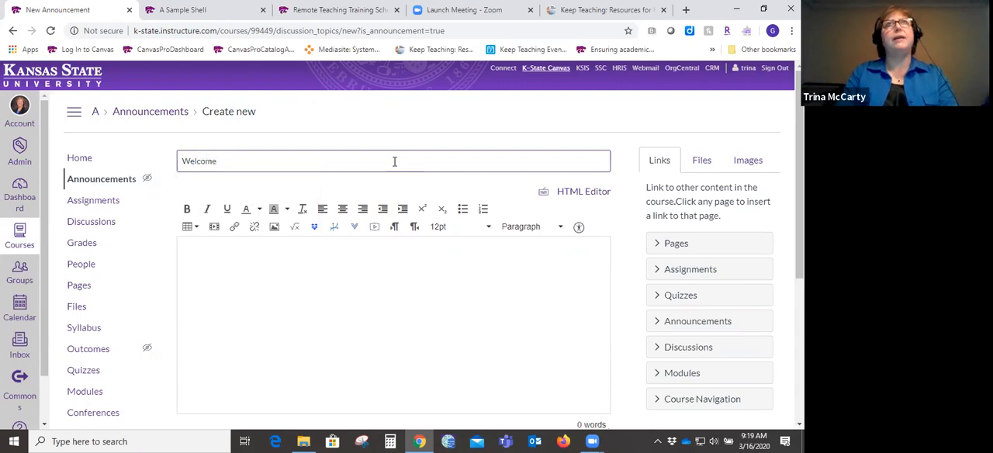
pyautogui.write(' to W')
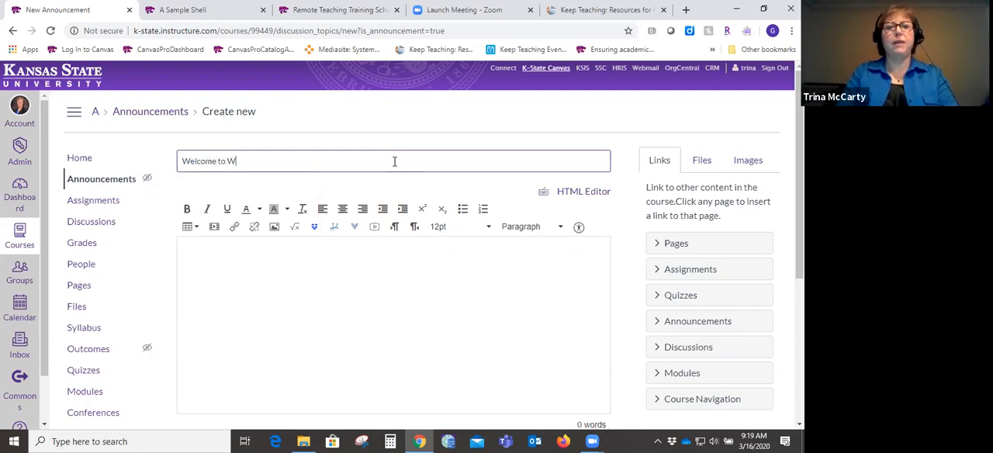
pyautogui.write('eek 8')
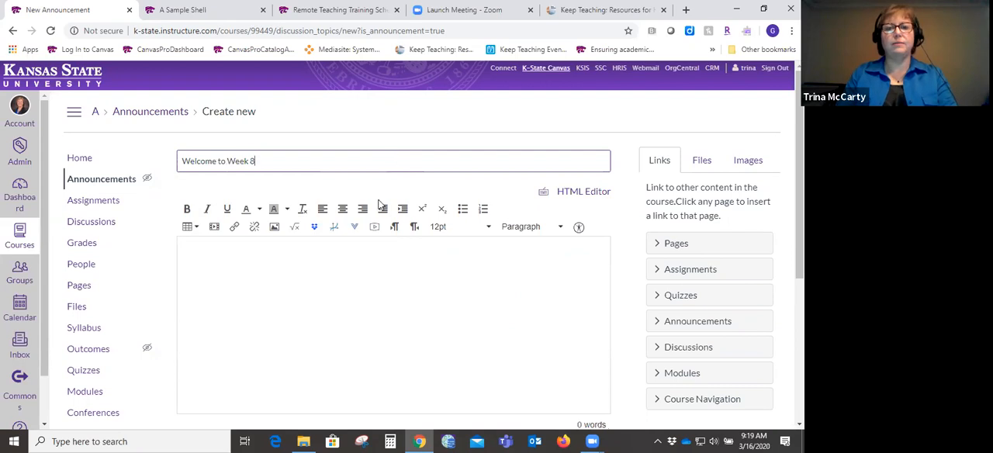
# - Write "Things we will do this week are:" as the announcement body and correct the misspelled first word to "Things"
pyautogui.click(380, 278)
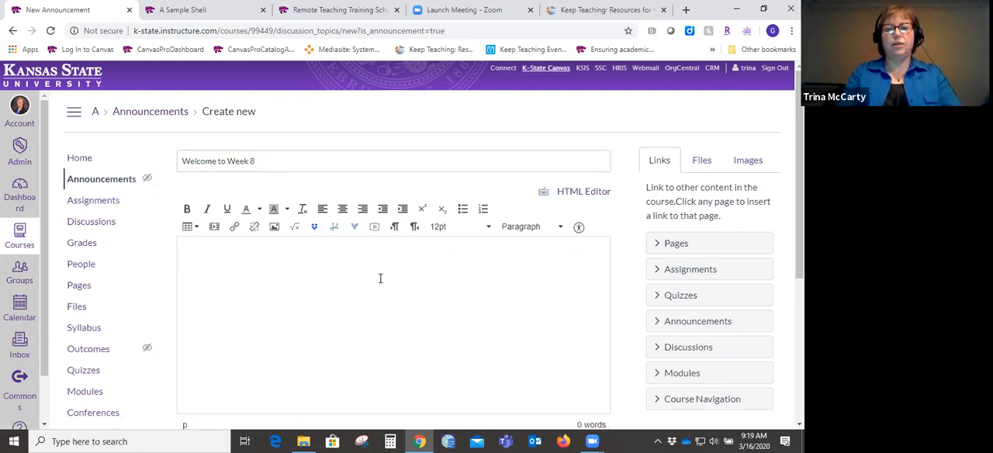
pyautogui.write('THings wer')
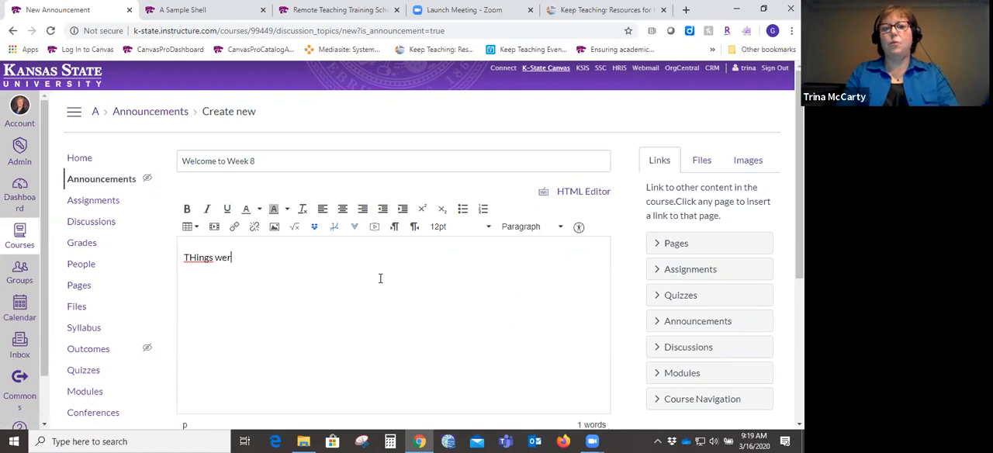
pyautogui.press('BackSpace')
pyautogui.write('will do th')
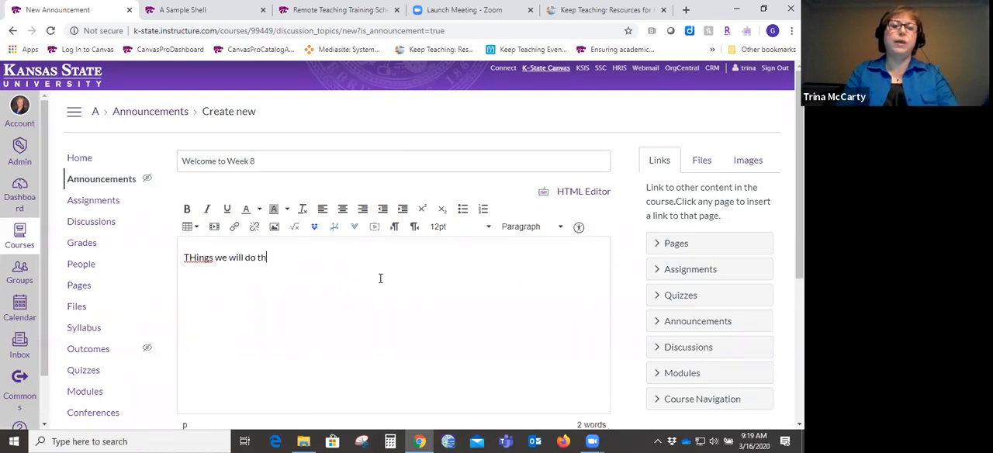
pyautogui.write('is week are:')
pyautogui.press('Return')
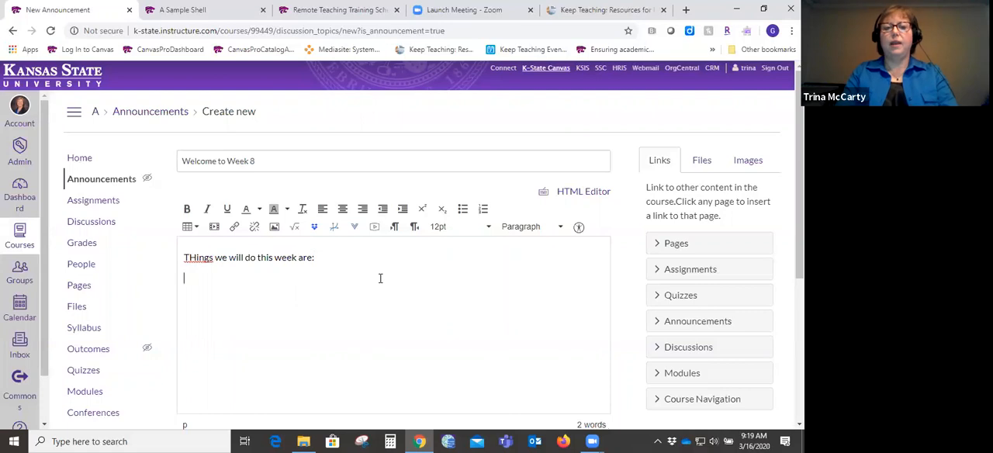
pyautogui.rightClick(200, 259)
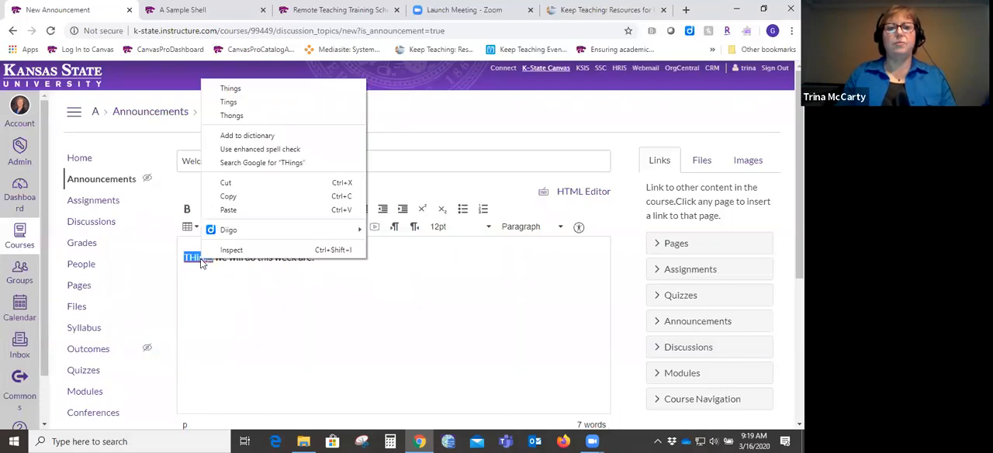
pyautogui.click(256, 91)
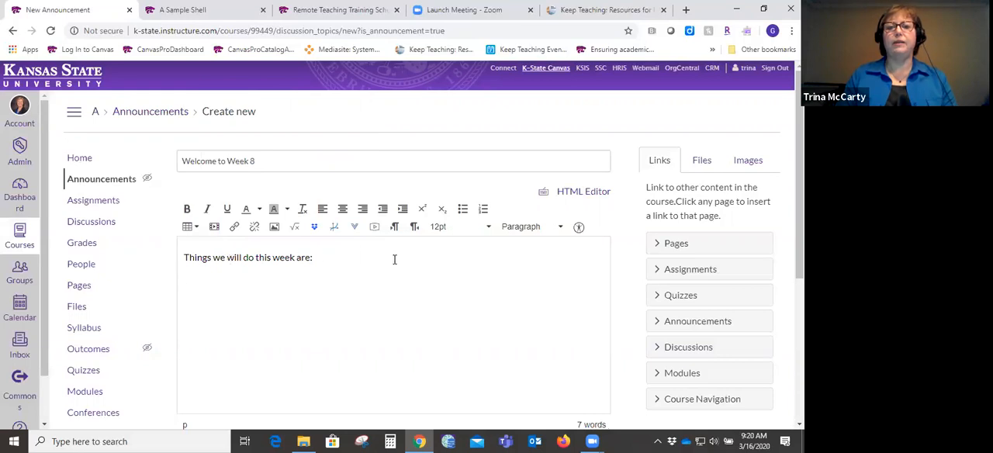
# - Add a "Readings" line above the body sentence and format it as Header 2
pyautogui.click(186, 257)
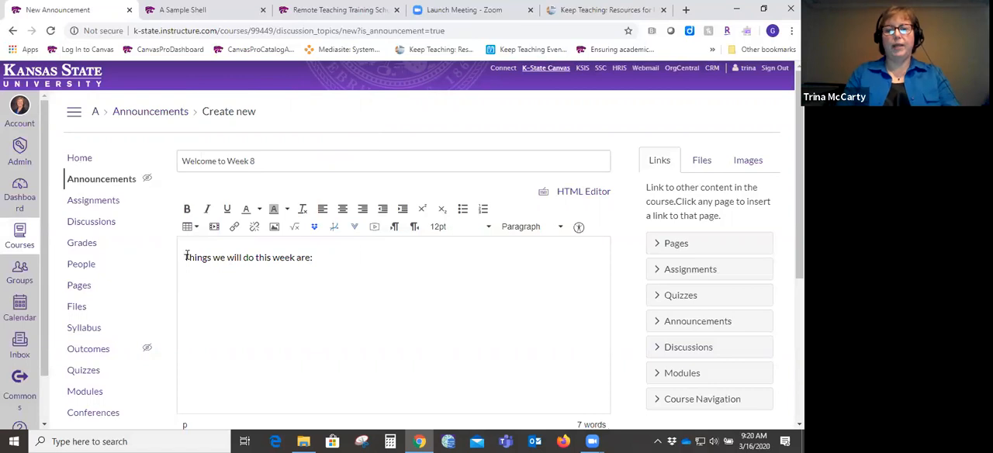
pyautogui.write('Readings')
pyautogui.press('Return')
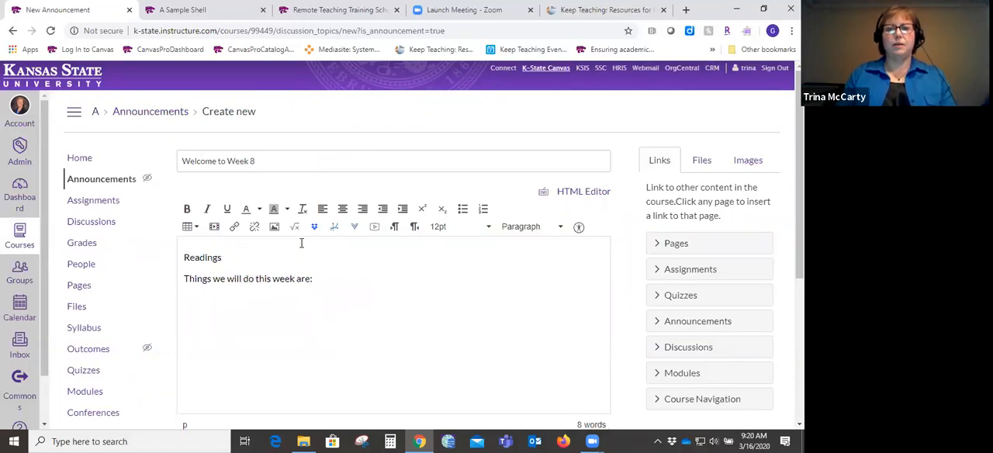
pyautogui.doubleClick(204, 257)
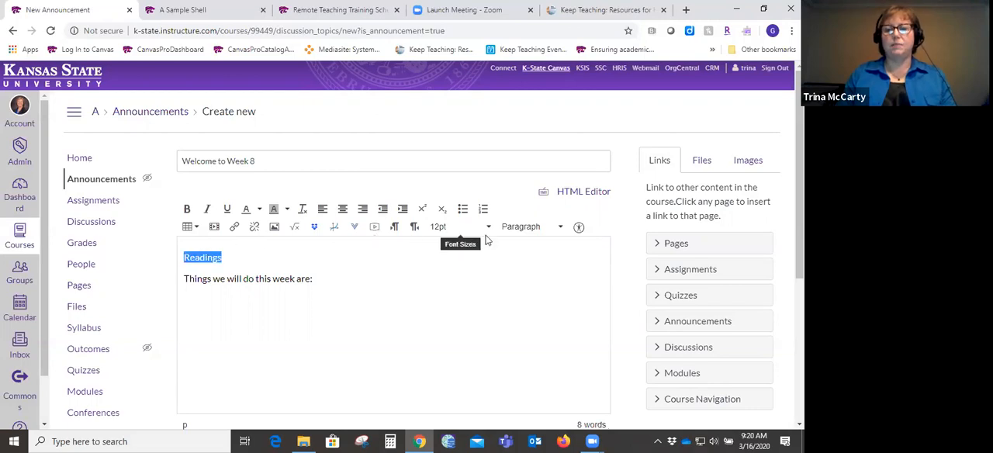
pyautogui.click(518, 226)
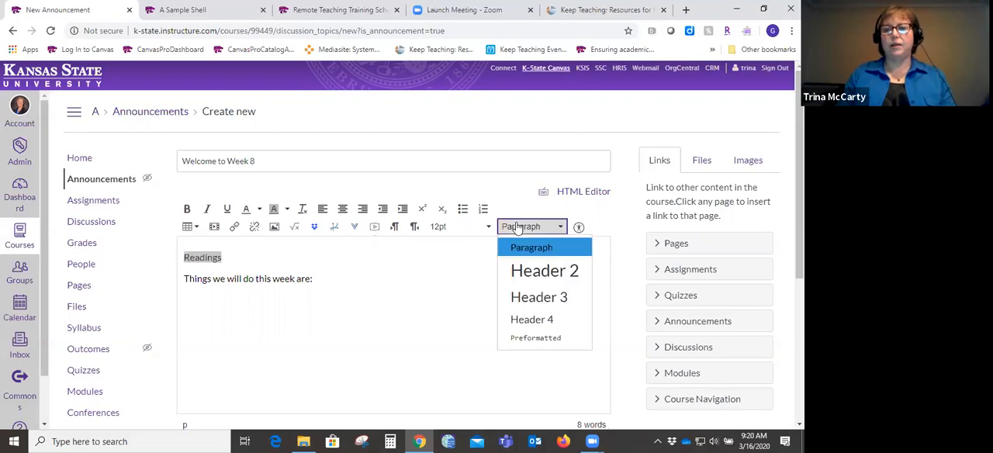
pyautogui.click(532, 273)
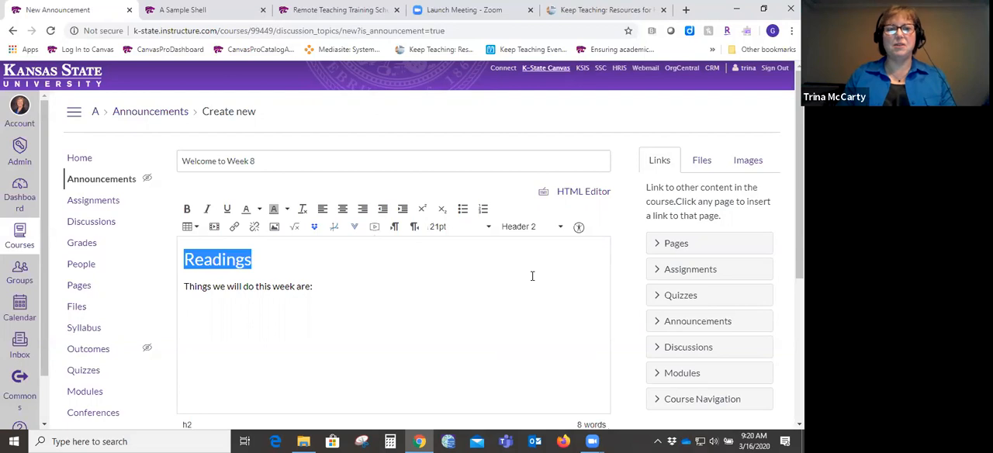
# - Add a "Discussion" line below the body sentence, format it as Header 3, and place the cursor beneath it
pyautogui.click(307, 272)
pyautogui.press('Return')
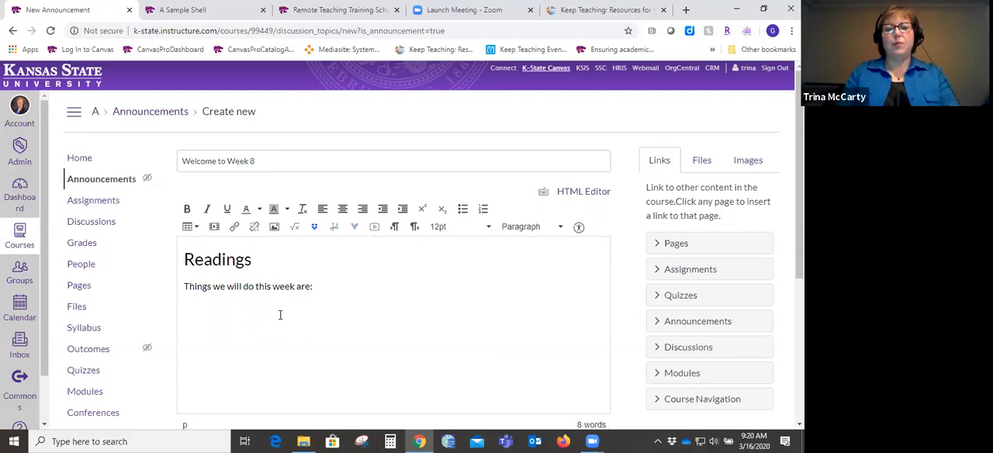
pyautogui.write('Discussion')
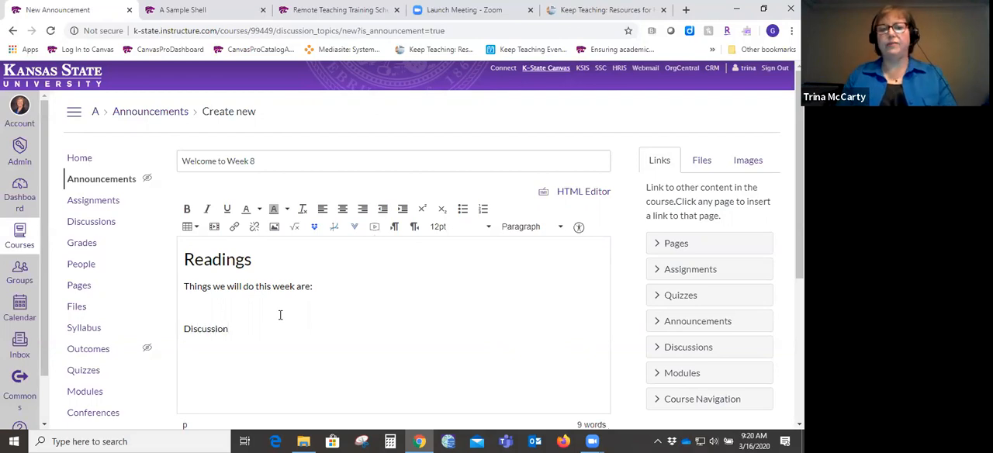
pyautogui.doubleClick(208, 328)
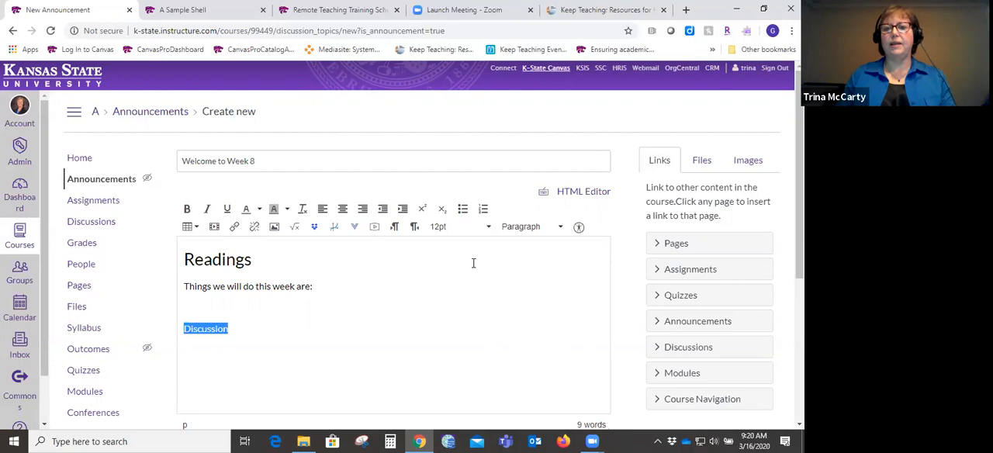
pyautogui.click(532, 227)
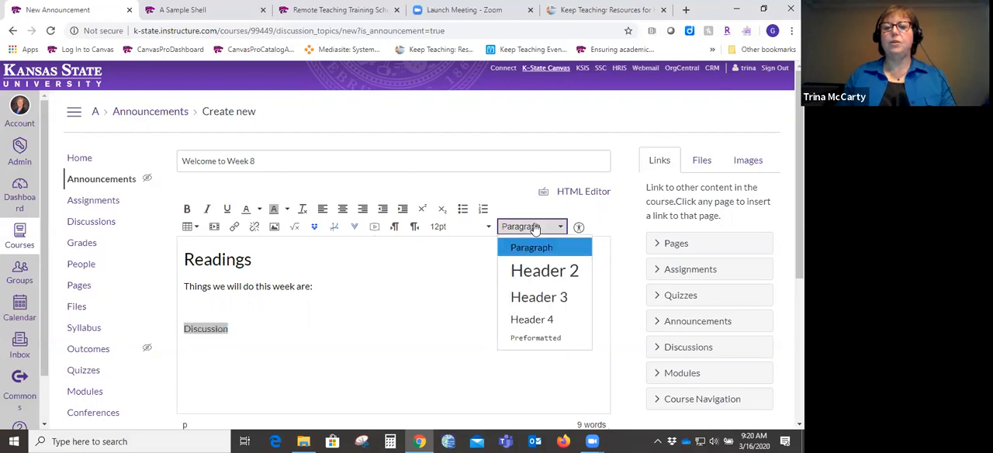
pyautogui.click(538, 296)
pyautogui.click(410, 356)
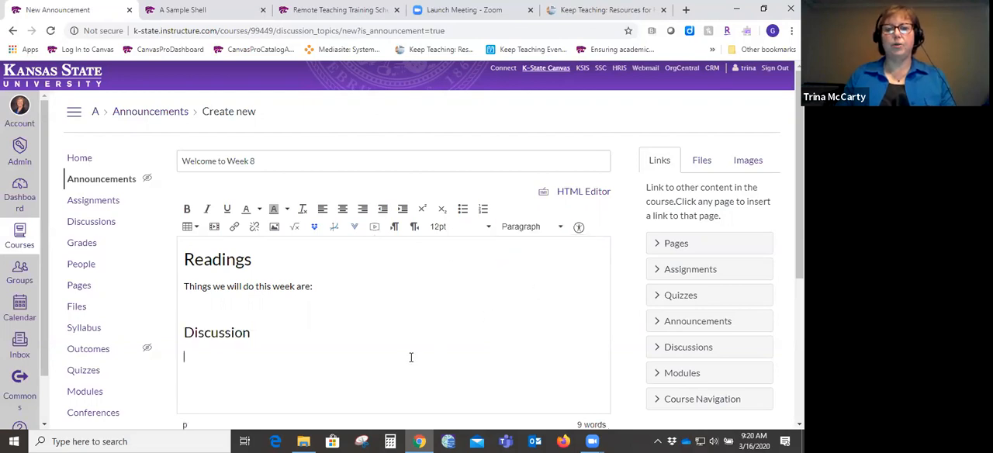
# - Review the announcement's section, attachment and posting options, and enable delayed posting
pyautogui.scroll(-4, 401, 245)
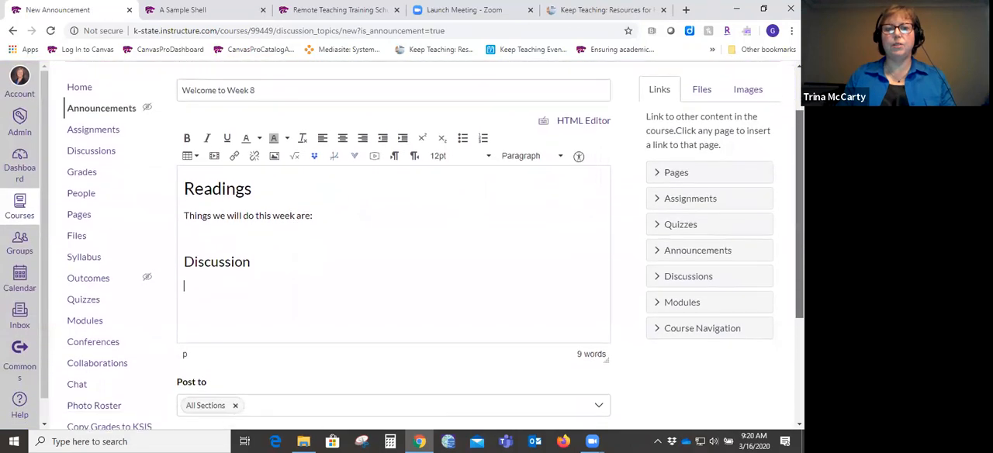
pyautogui.scroll(-3, 435, 244)
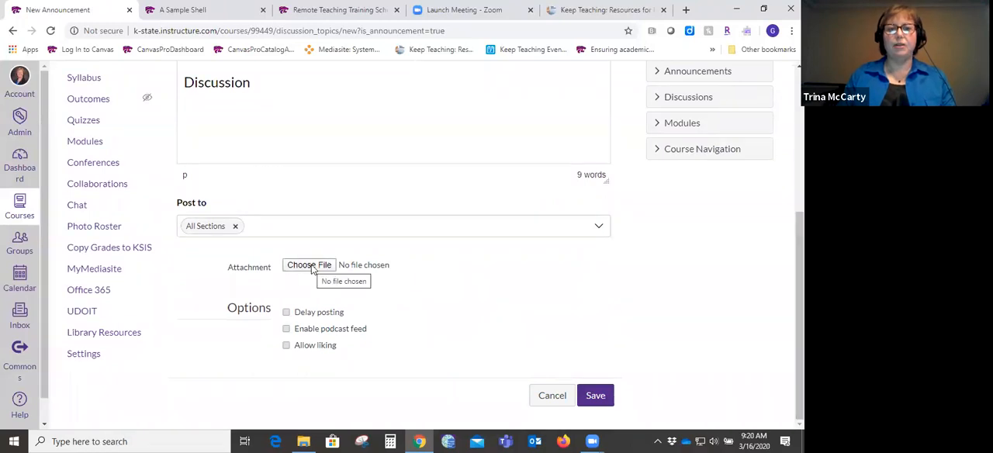
pyautogui.click(286, 313)
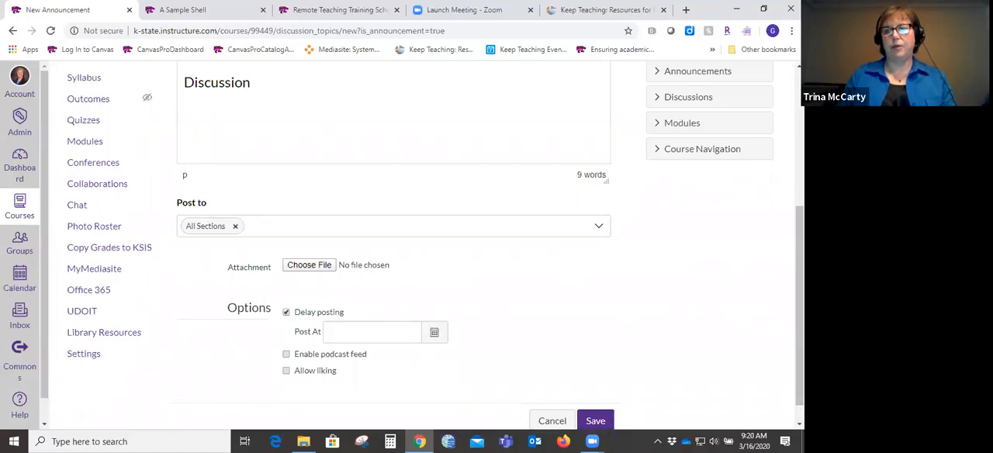
pyautogui.scroll(-1, 799, 311)
pyautogui.scroll(3, 434, 249)
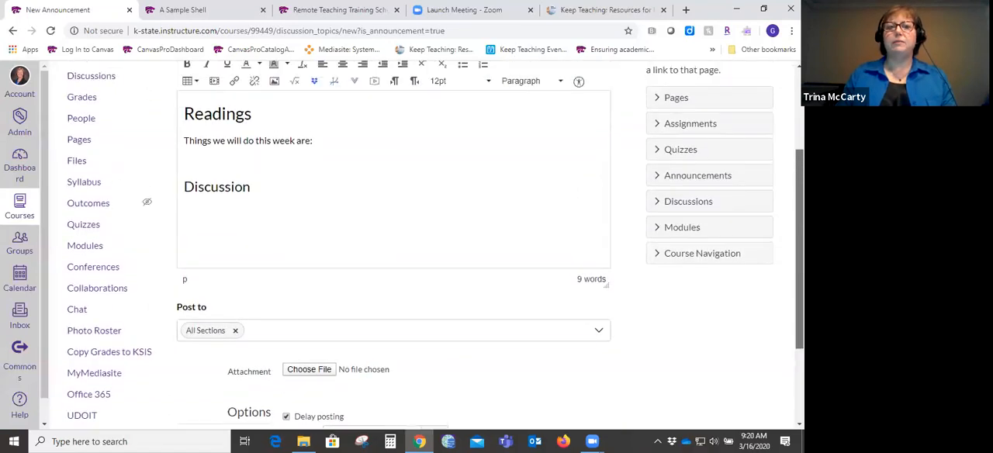
pyautogui.scroll(-2, 435, 249)
pyautogui.scroll(-2, 434, 249)
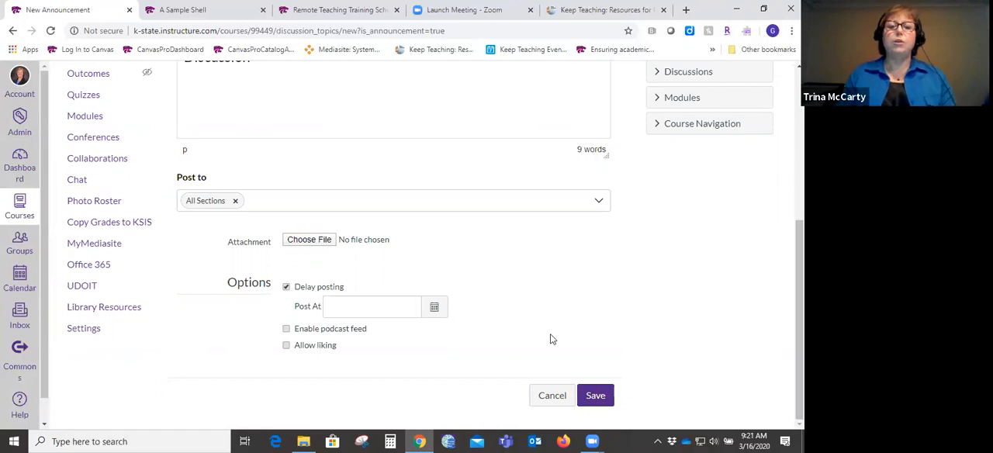
# - Schedule the announcement to post on Mar 30, 2020 at 8:00 am, and cancel it without saving
pyautogui.click(432, 312)
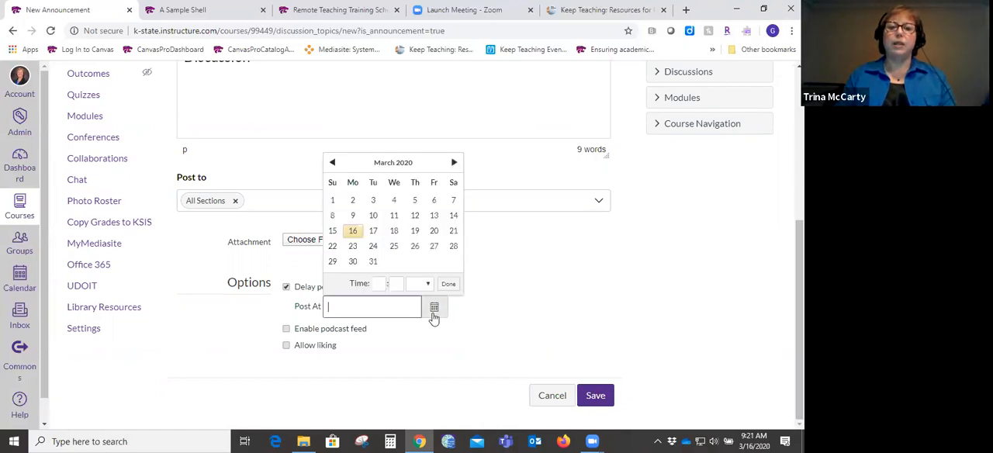
pyautogui.click(352, 262)
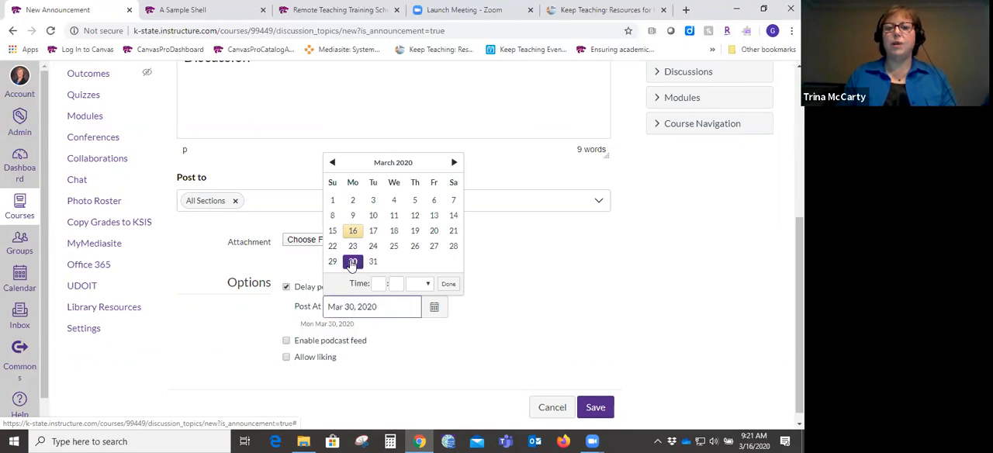
pyautogui.click(380, 284)
pyautogui.write('8')
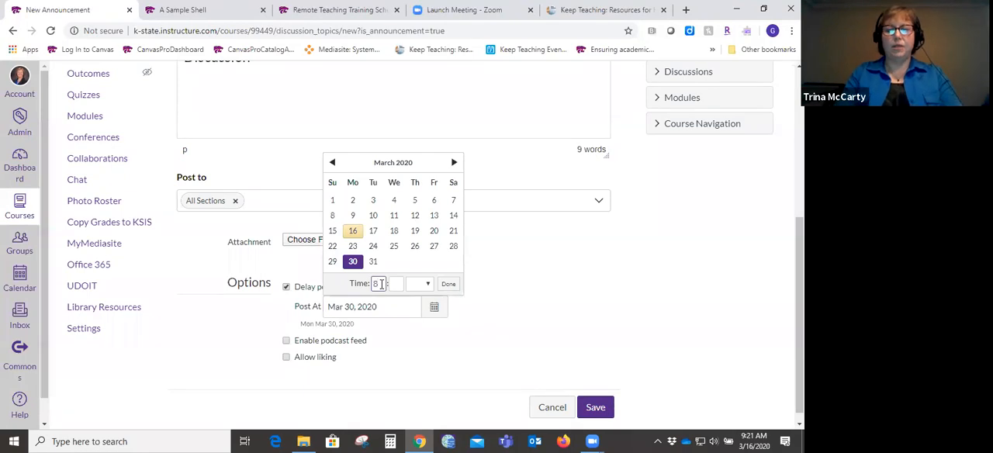
pyautogui.press('Tab')
pyautogui.write('00 ')
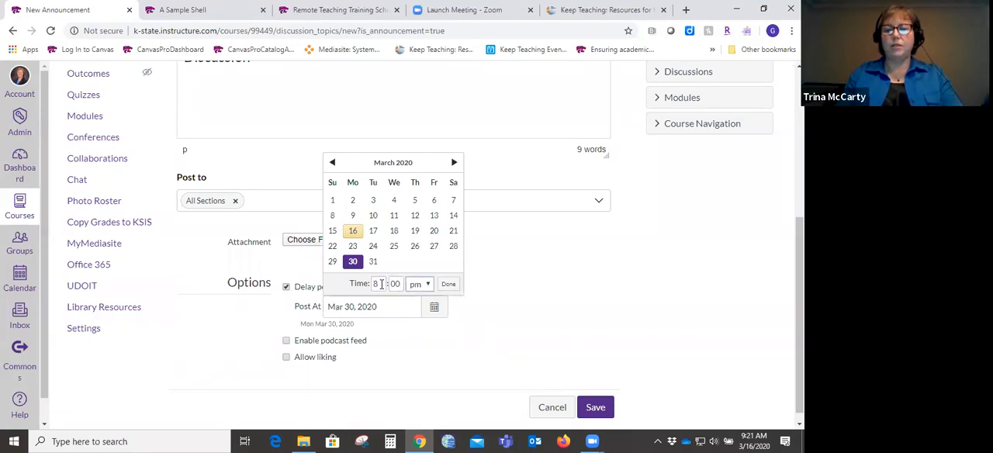
pyautogui.write('a')
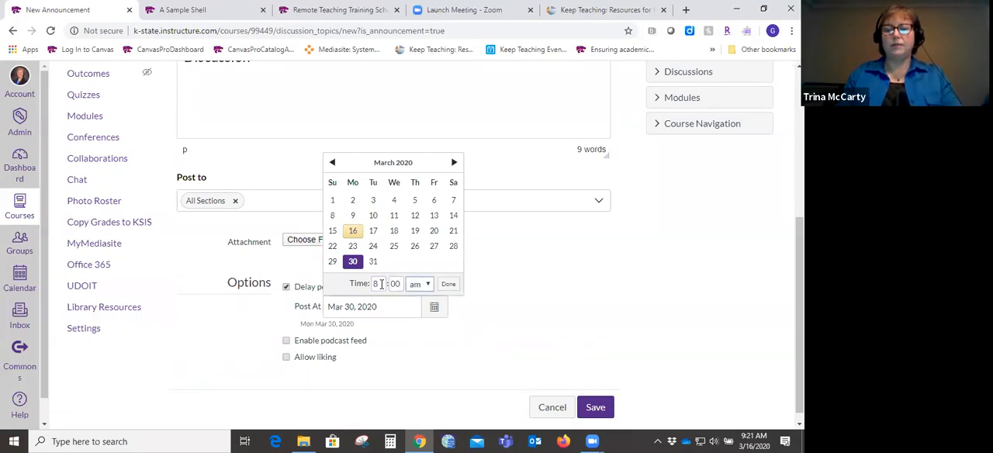
pyautogui.click(448, 284)
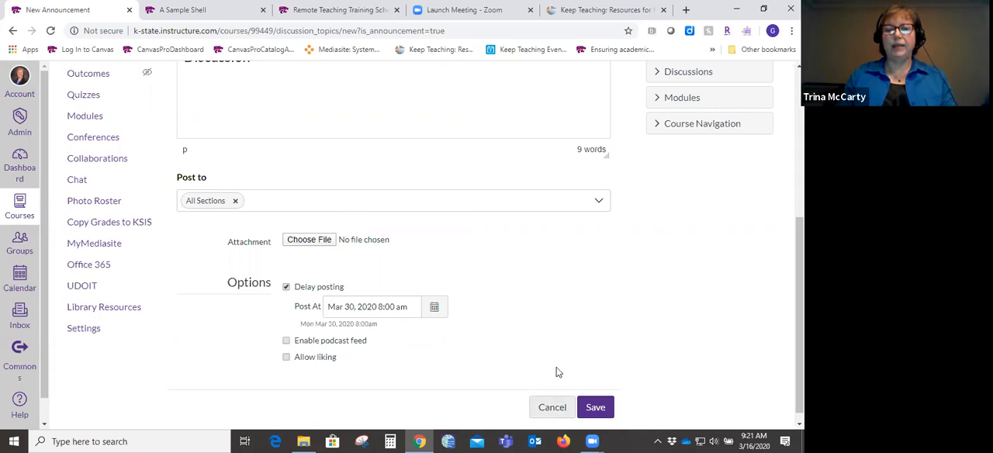
pyautogui.click(553, 407)
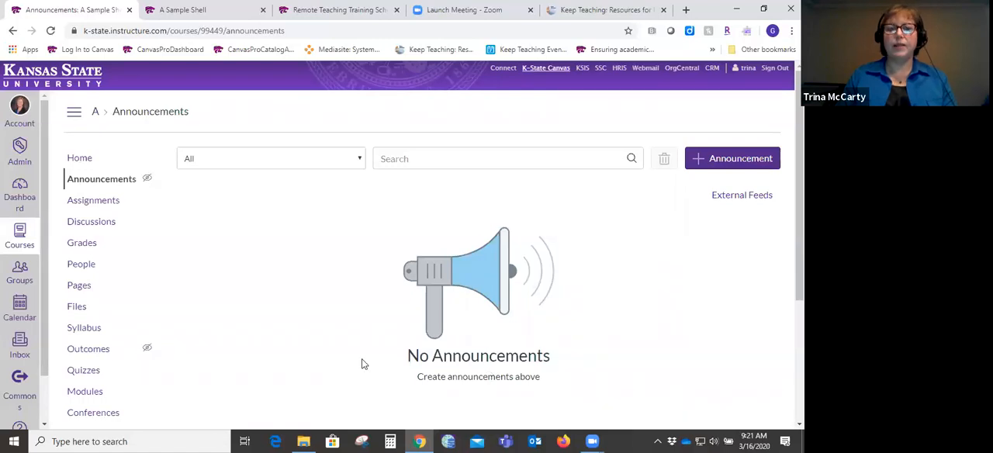
# - Open the Syllabus page of the sample course
pyautogui.scroll(-1, 94, 337)
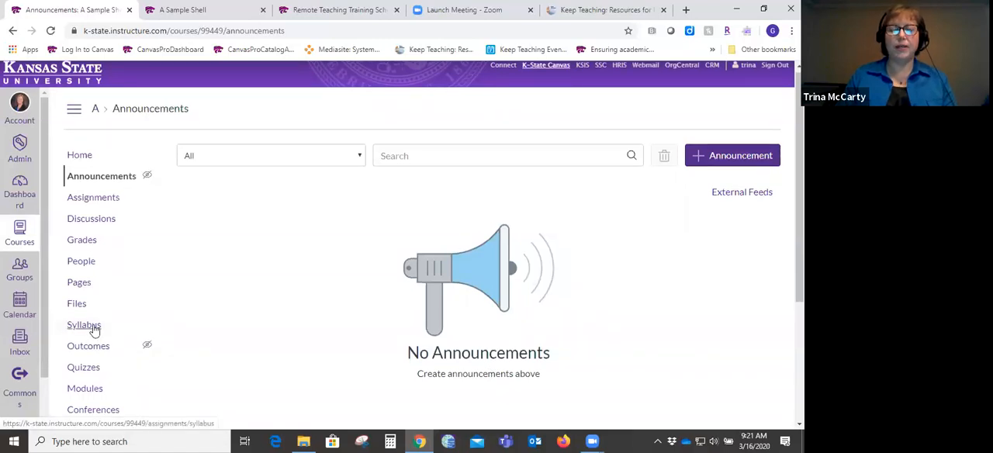
pyautogui.click(93, 330)
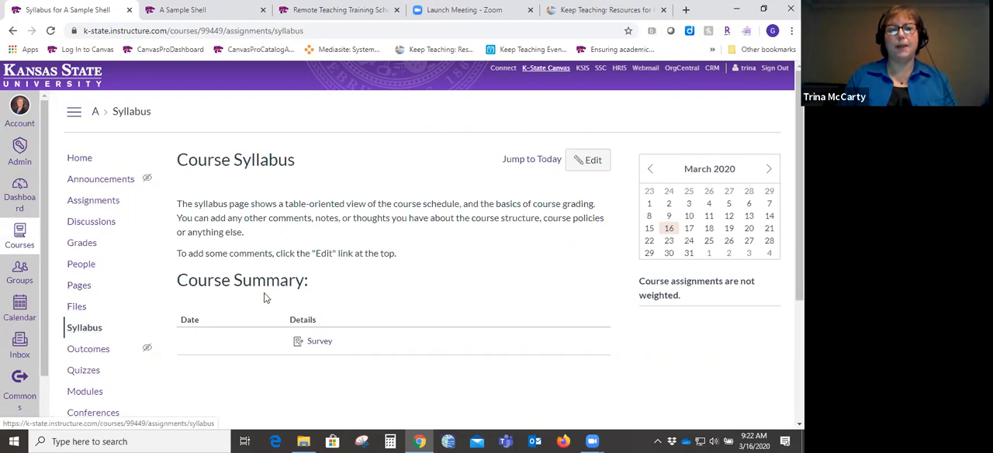
# - Open the course syllabus for editing, examine the description editor and the course summary below it, and cancel without saving
pyautogui.click(587, 162)
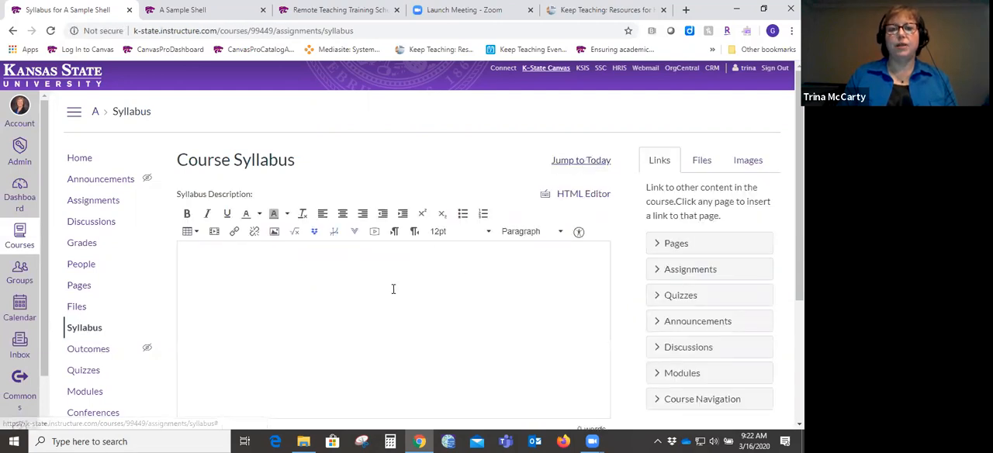
pyautogui.click(403, 282)
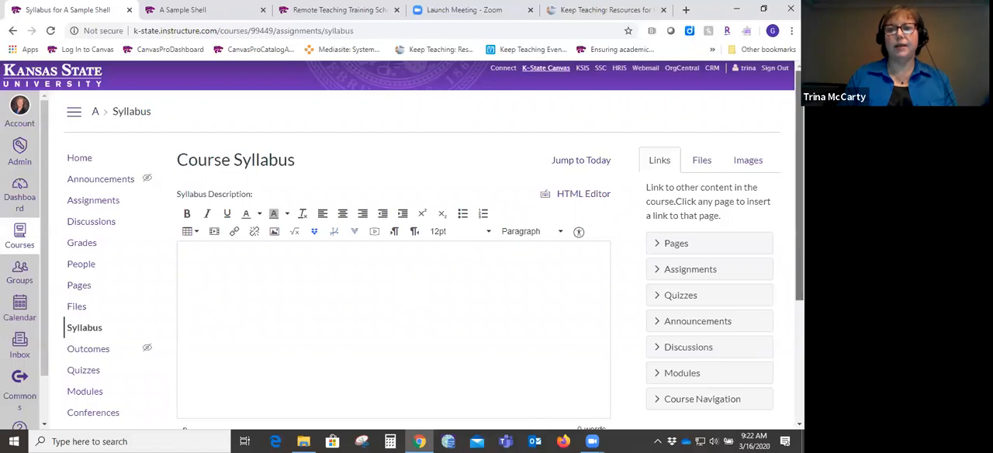
pyautogui.scroll(-1, 402, 244)
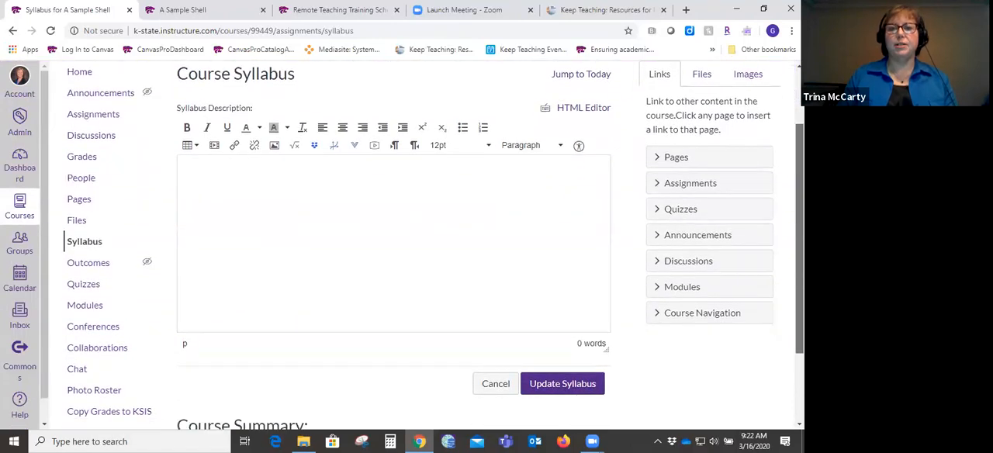
pyautogui.scroll(1, 402, 245)
pyautogui.scroll(1, 402, 244)
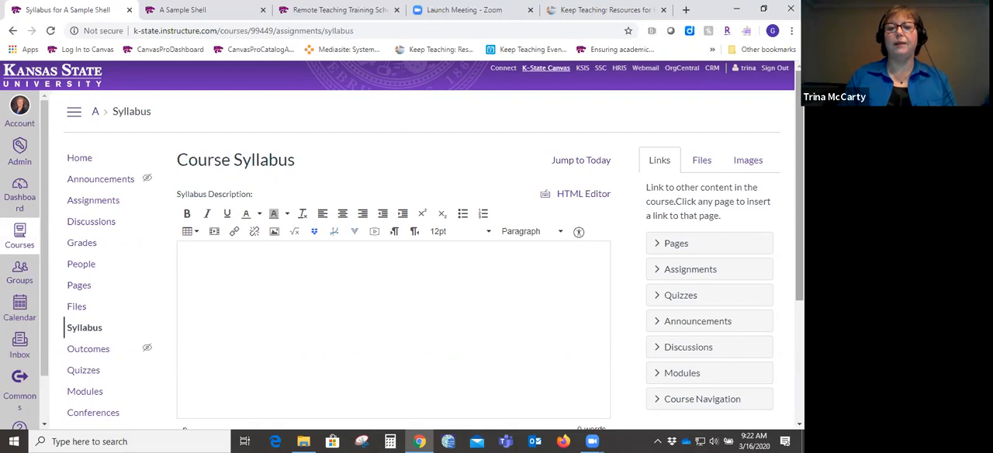
pyautogui.scroll(-4, 402, 245)
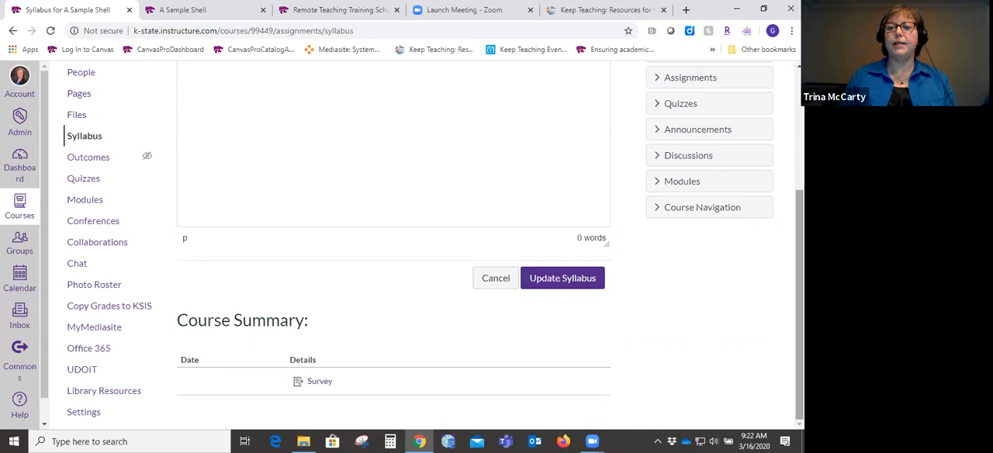
pyautogui.scroll(5, 434, 242)
pyautogui.scroll(-5, 434, 242)
pyautogui.scroll(5, 784, 290)
pyautogui.scroll(-4, 784, 290)
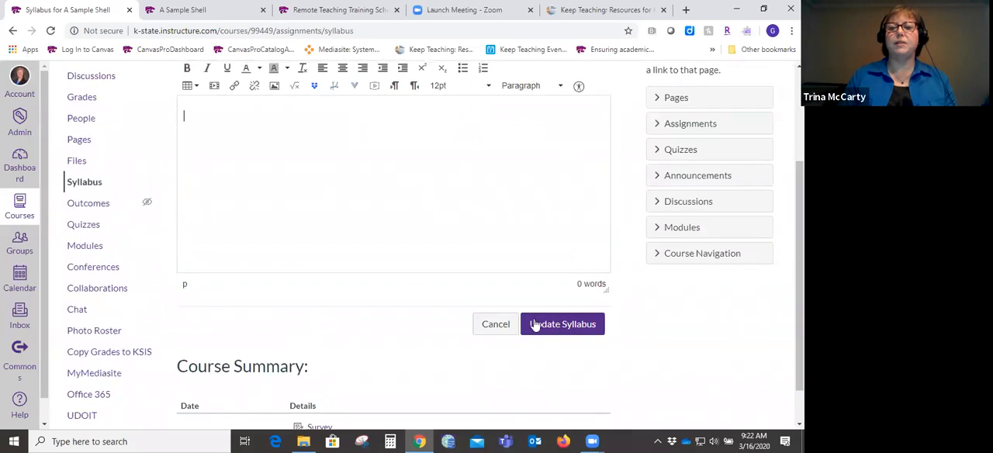
pyautogui.click(495, 324)
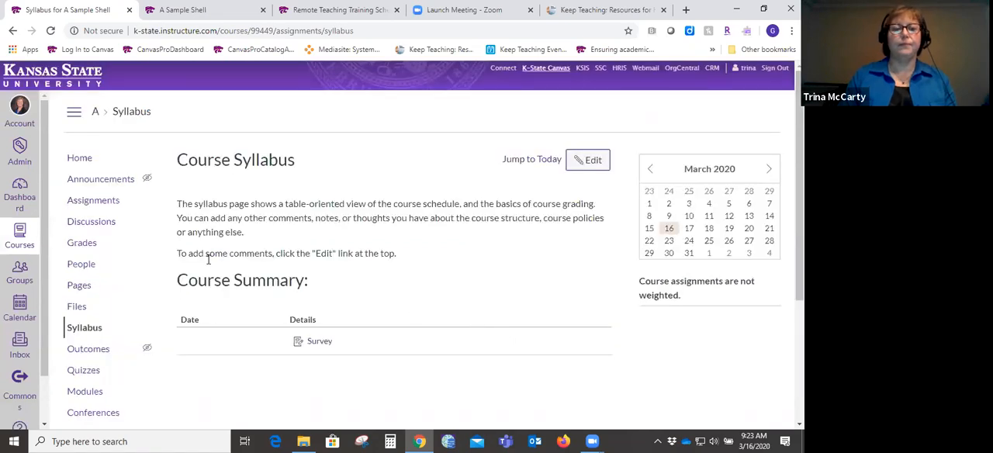
# - Return to the course home page and publish the Getting Started module
pyautogui.click(84, 163)
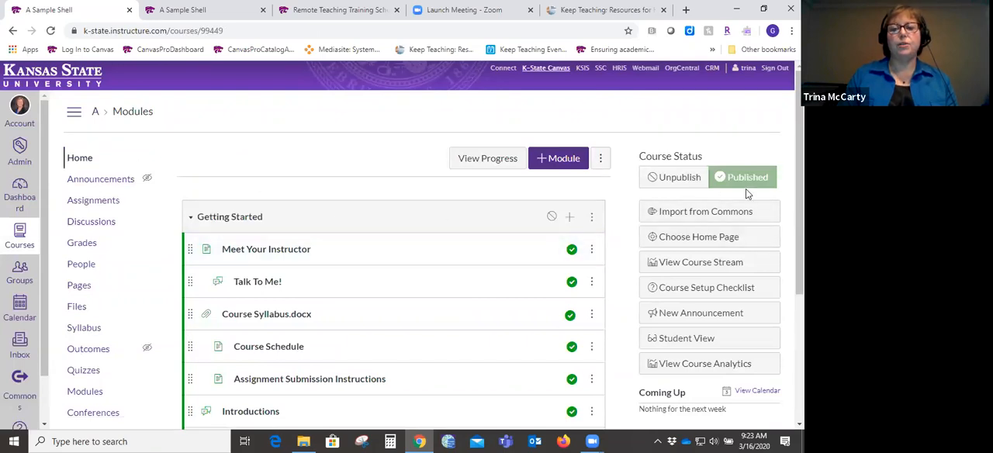
pyautogui.scroll(-1, 401, 245)
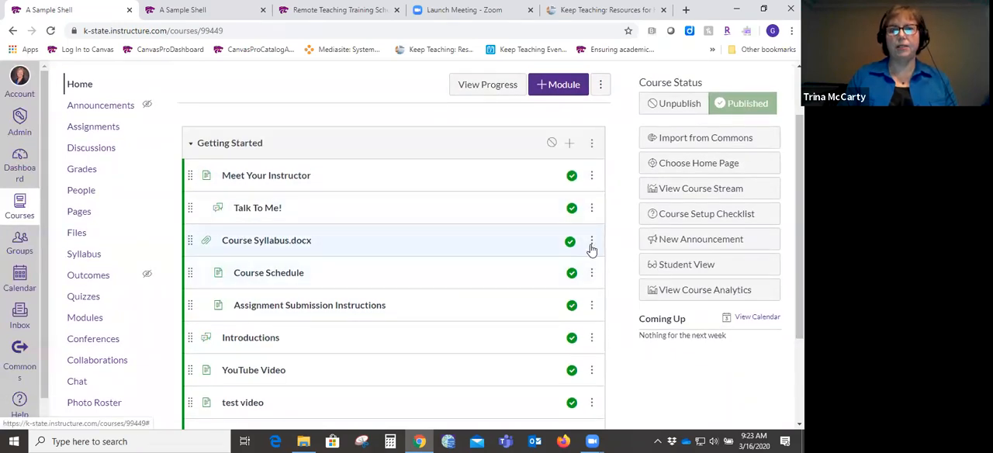
pyautogui.click(550, 142)
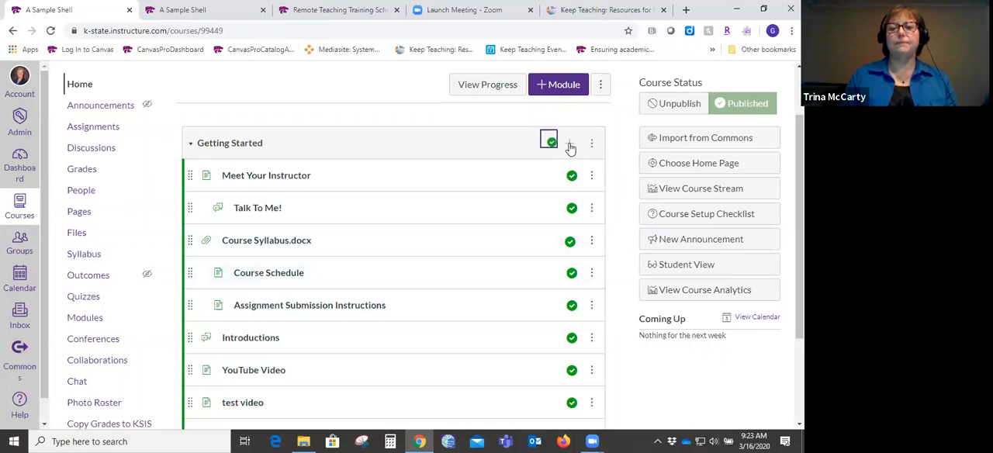
# - Review the item types that can be added to the Getting Started module, and close without adding one
pyautogui.click(569, 144)
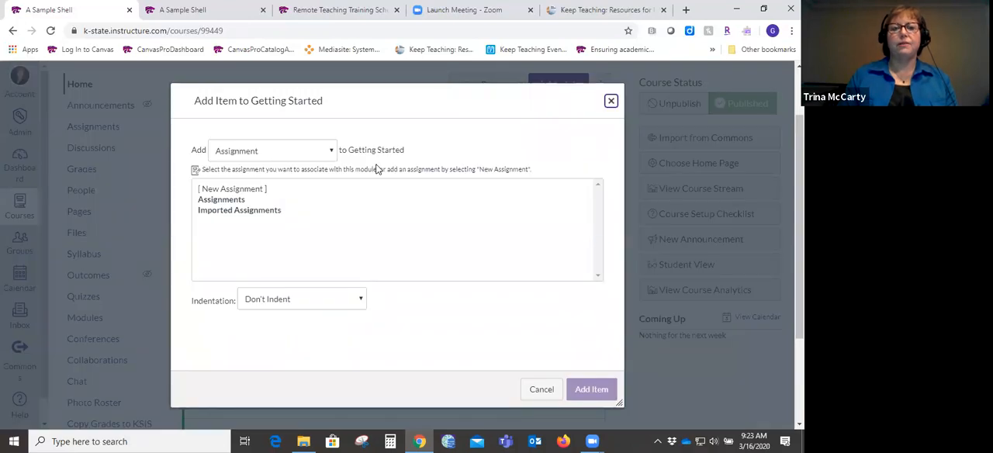
pyautogui.click(331, 152)
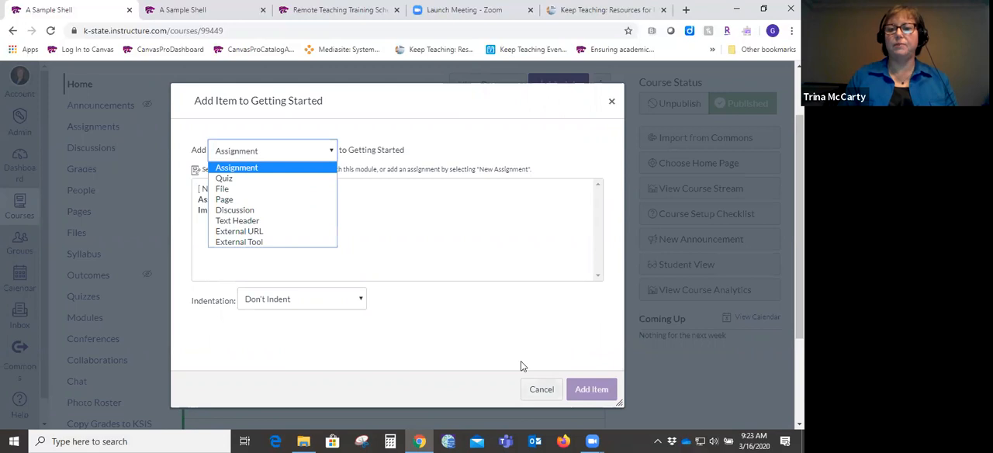
pyautogui.click(541, 389)
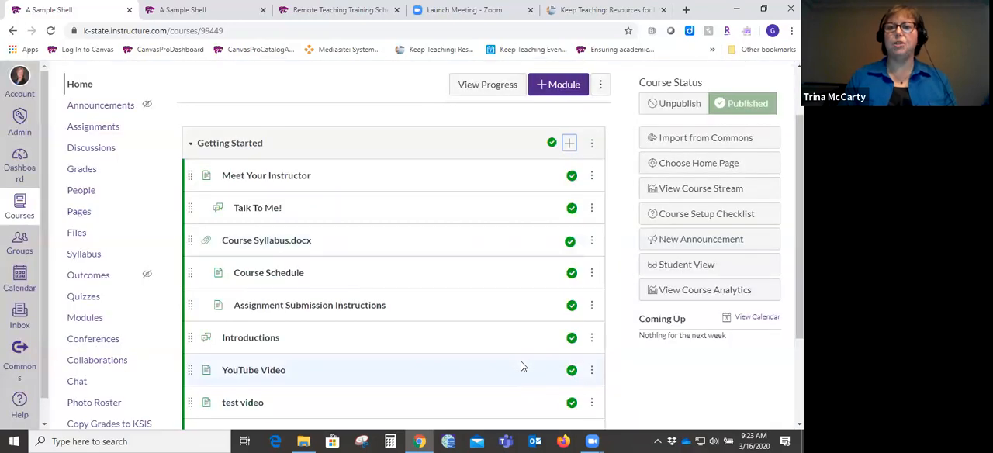
# - Start adding a new file to the Getting Started module, choosing the Course Syllabus document from the Training Docs folder
pyautogui.click(571, 144)
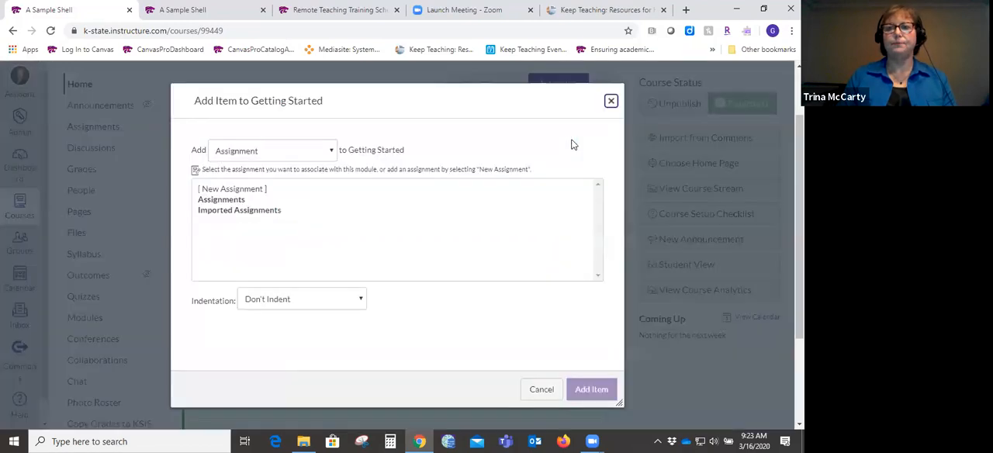
pyautogui.click(331, 154)
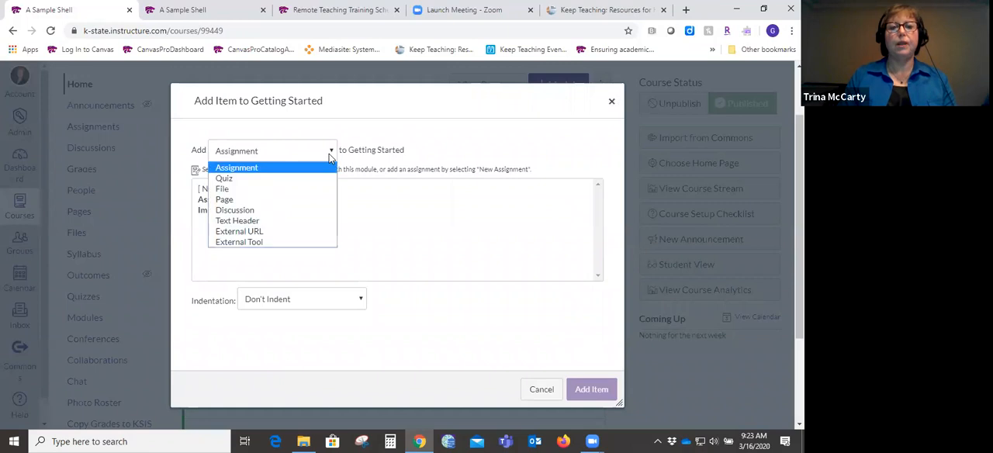
pyautogui.click(281, 190)
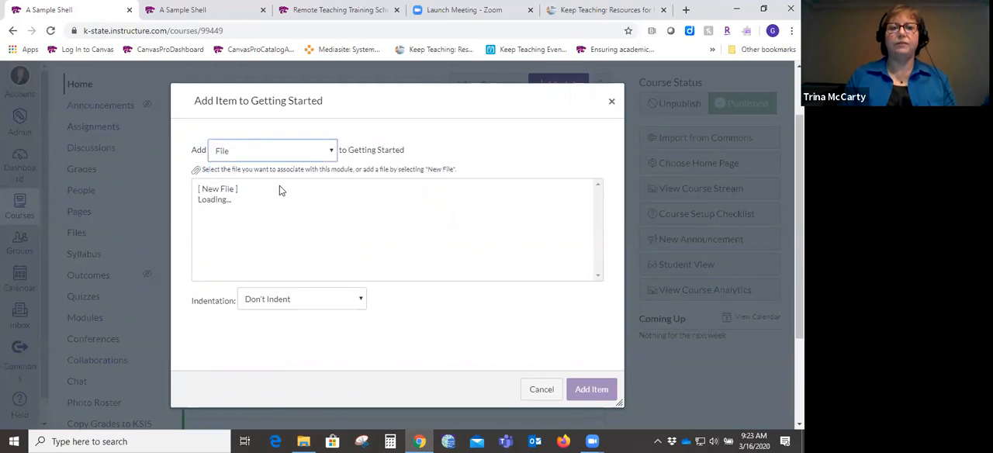
pyautogui.click(230, 190)
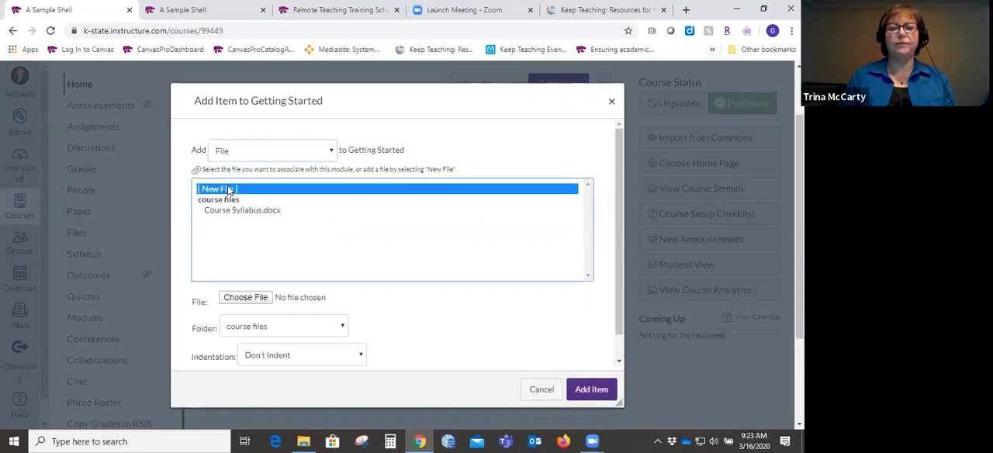
pyautogui.click(251, 299)
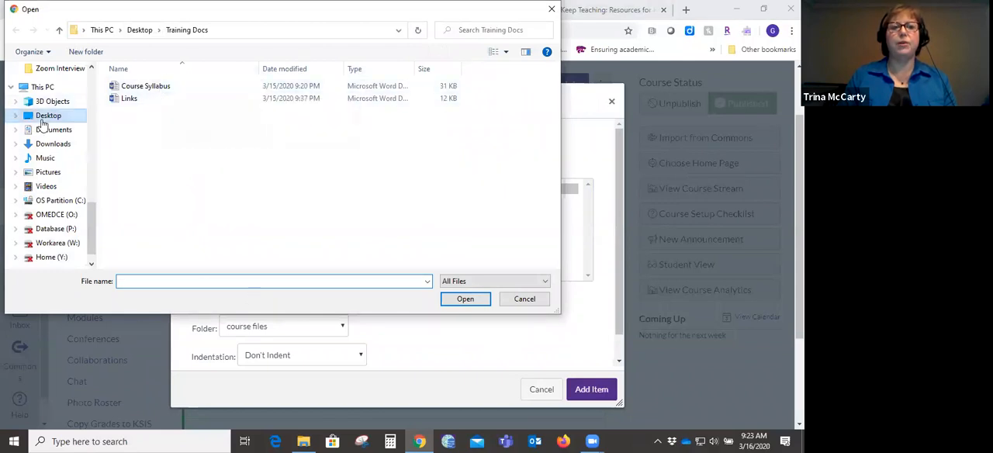
pyautogui.click(163, 87)
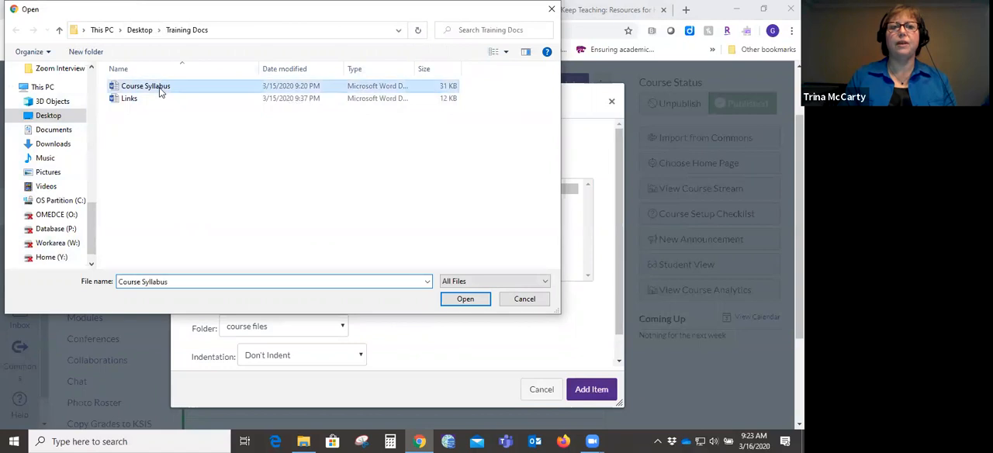
pyautogui.click(465, 299)
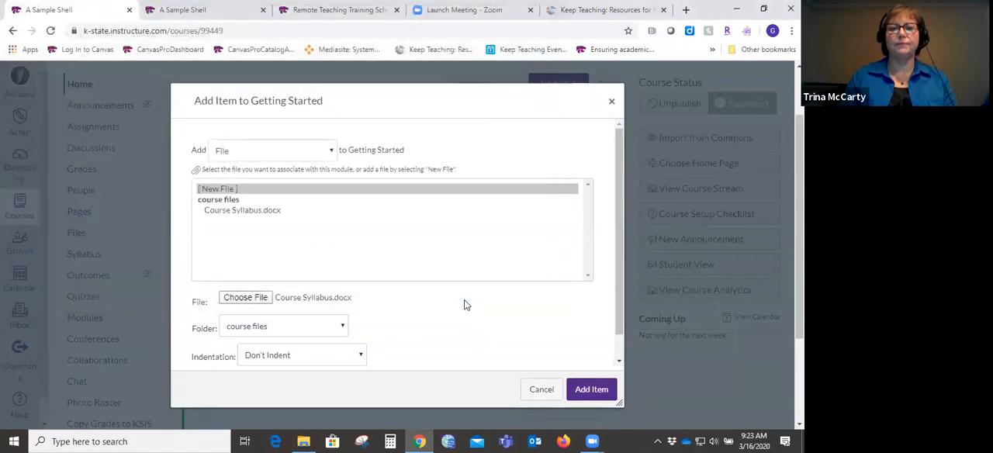
# - Set the new file's indentation to 2 levels and add it to the module
pyautogui.moveTo(619, 323); pyautogui.dragTo(618, 357)
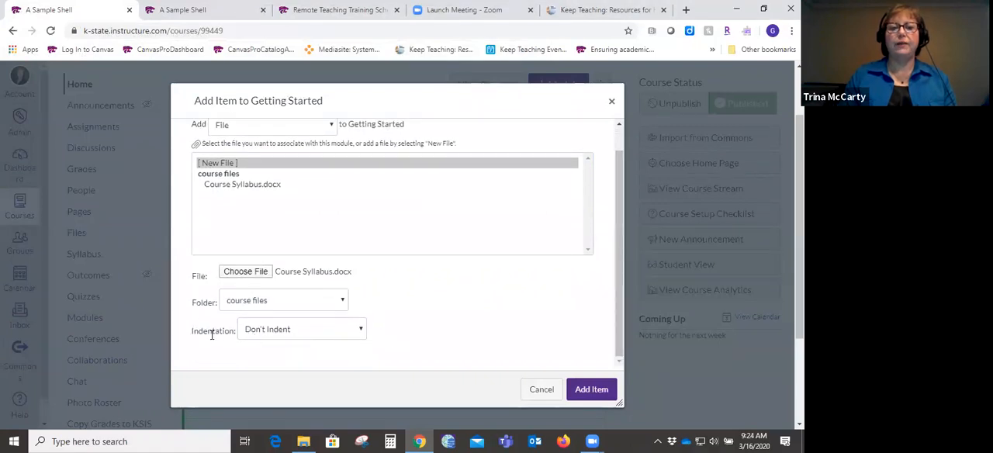
pyautogui.click(361, 330)
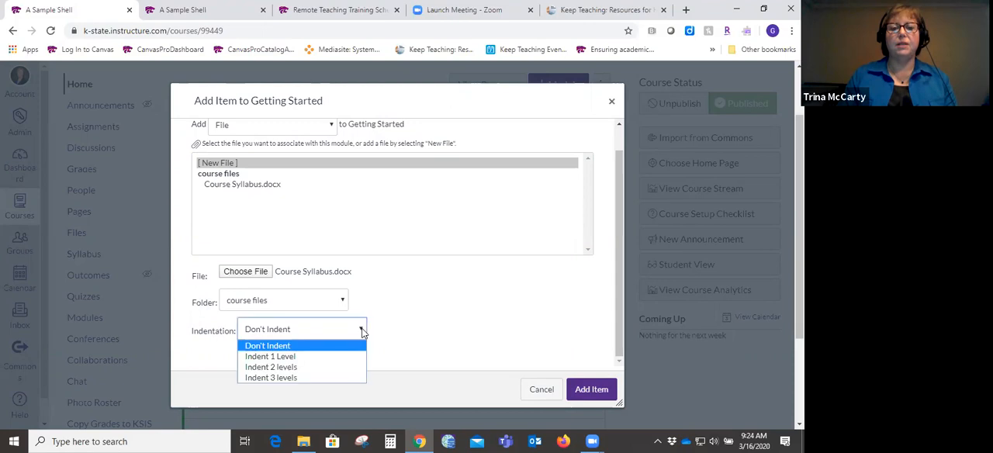
pyautogui.click(338, 367)
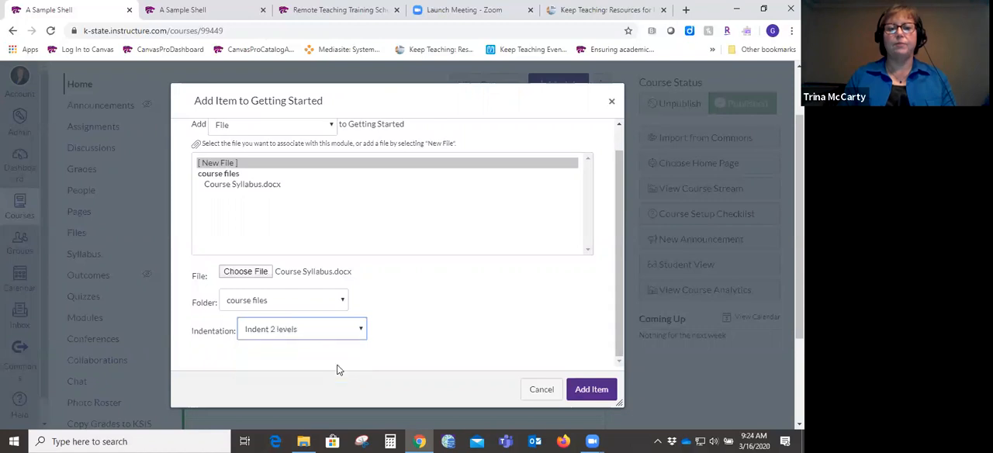
pyautogui.click(589, 391)
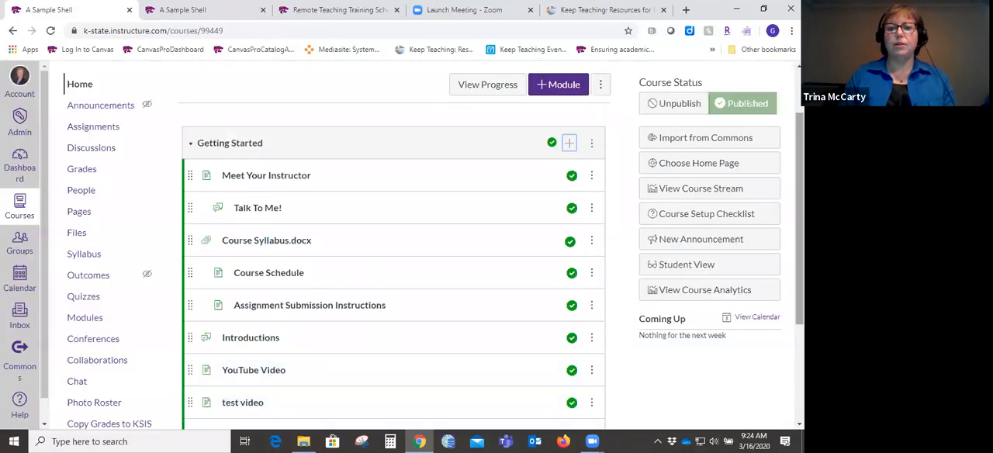
# - Move the newly added syllabus file directly beneath Meet Your Instructor in the Getting Started module
pyautogui.scroll(-3, 454, 370)
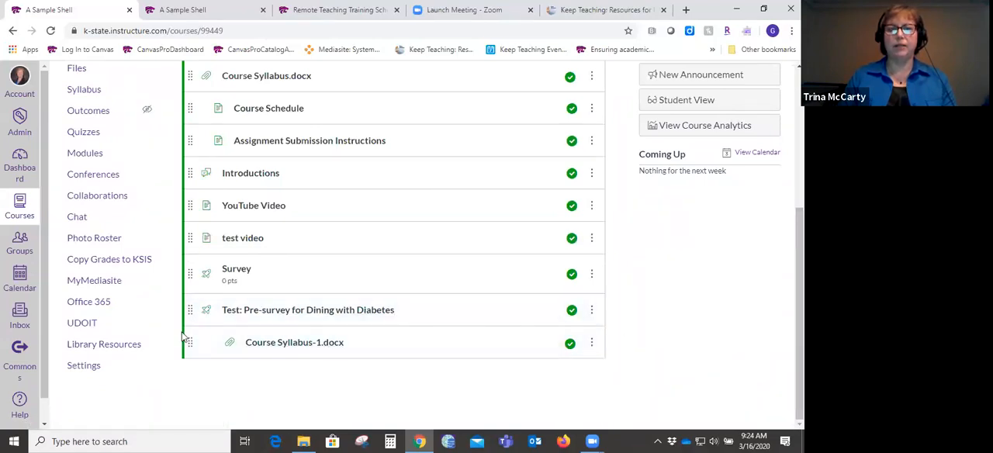
pyautogui.moveTo(190, 342); pyautogui.dragTo(190, 277)
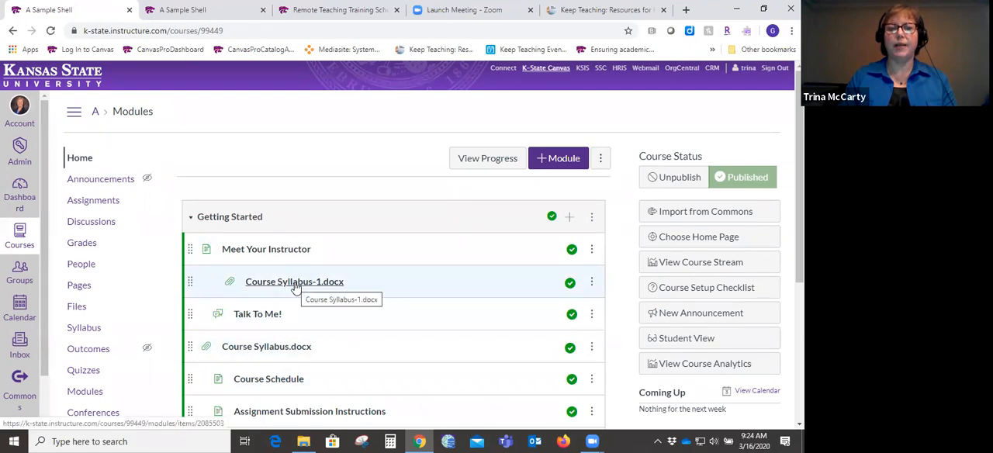
# - Start a new page in the course's Pages area, and look over its editor and page options
pyautogui.click(79, 286)
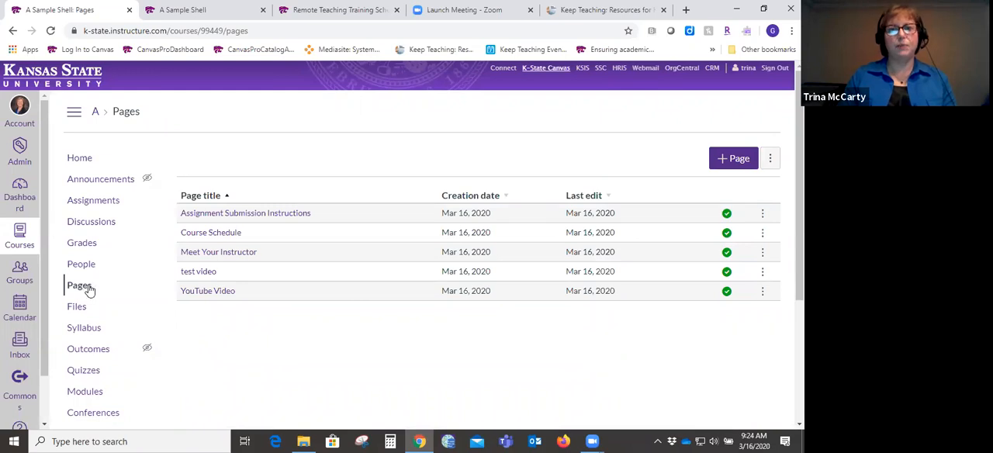
pyautogui.click(733, 159)
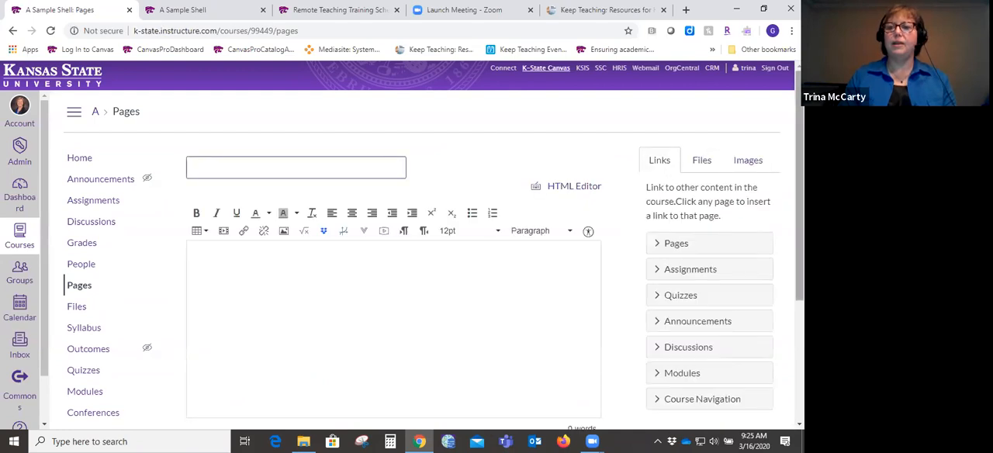
pyautogui.scroll(-3, 497, 256)
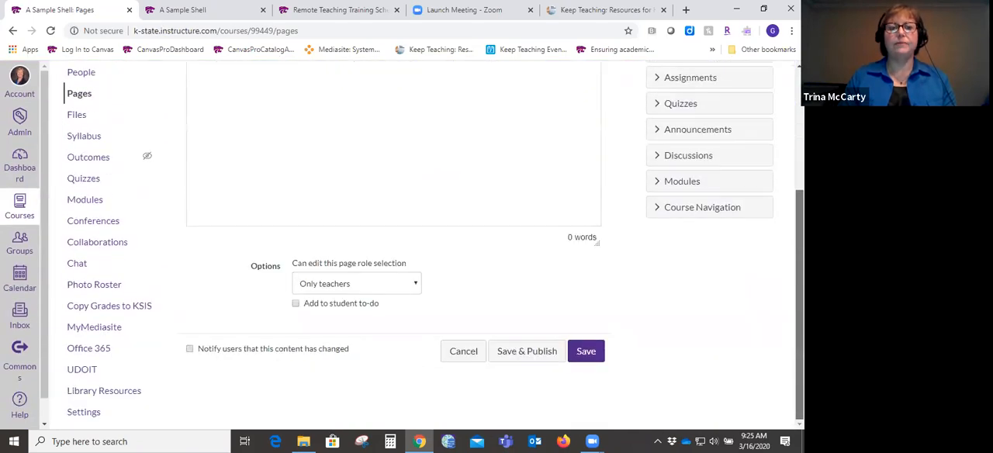
pyautogui.scroll(3, 497, 233)
pyautogui.scroll(-2, 496, 233)
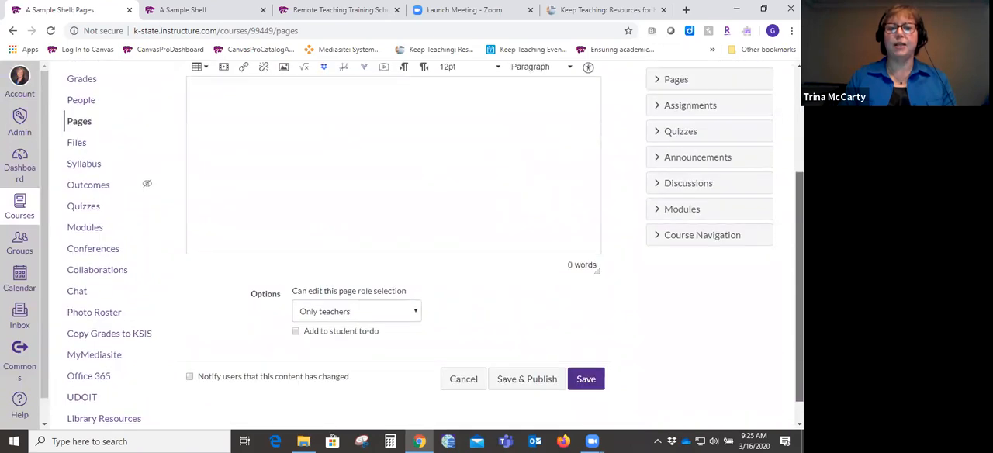
pyautogui.scroll(5, 372, 155)
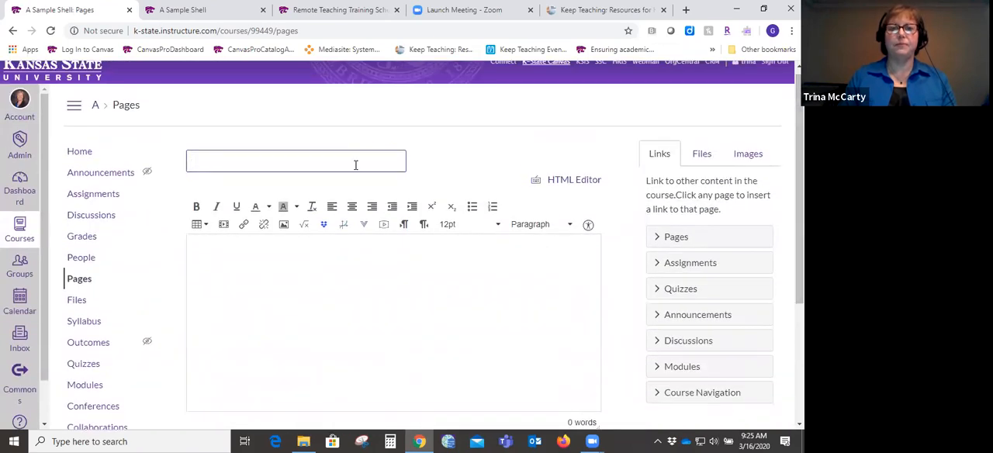
# - Title the new page "Syllabus Spring 2020" and enter "Welcome to Course..." as its body text
pyautogui.click(355, 165)
pyautogui.write('Syllabus Spring 2020')
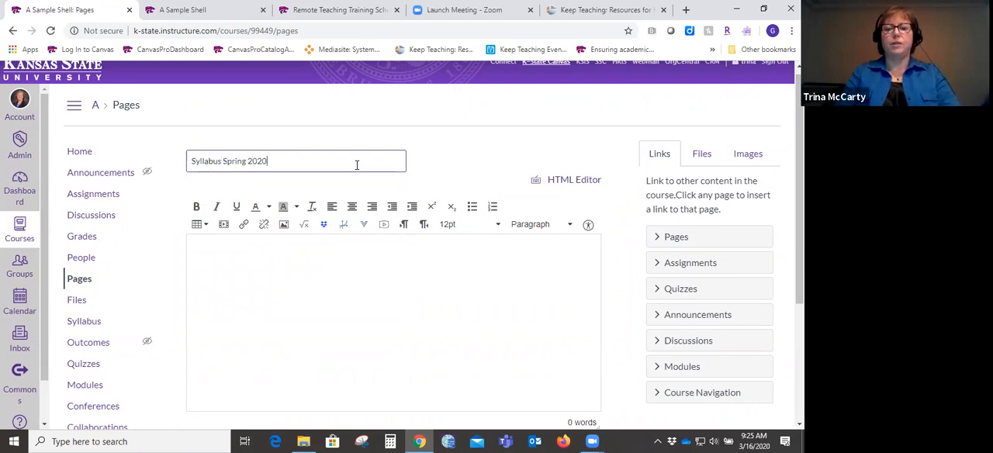
pyautogui.press('Tab')
pyautogui.click(348, 259)
pyautogui.write('Wel')
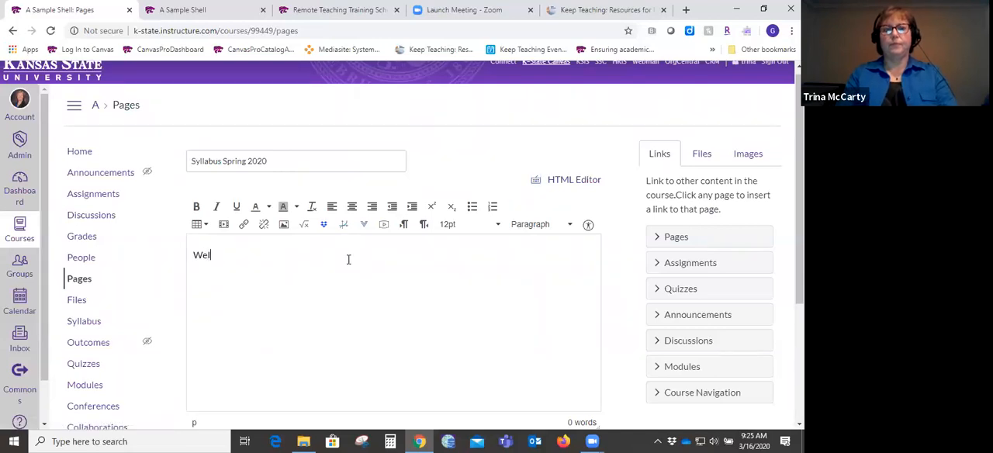
pyautogui.write('come to Course...')
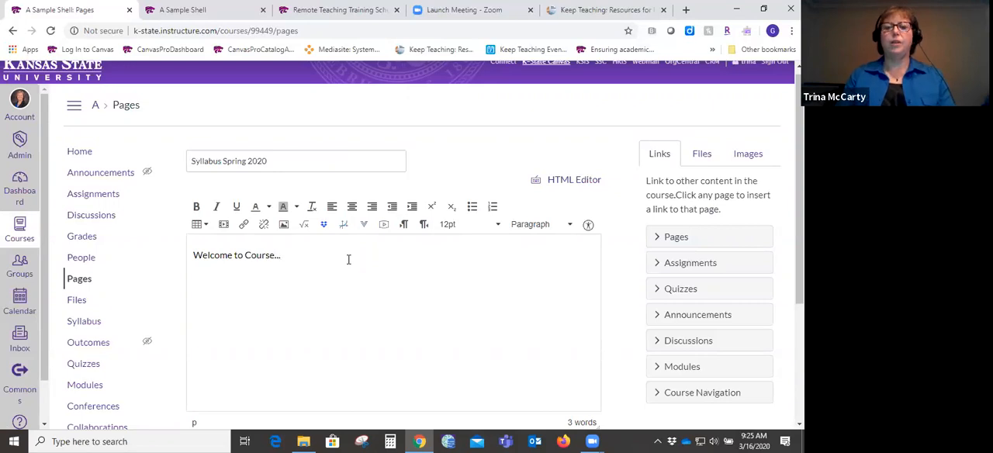
pyautogui.scroll(-3, 402, 244)
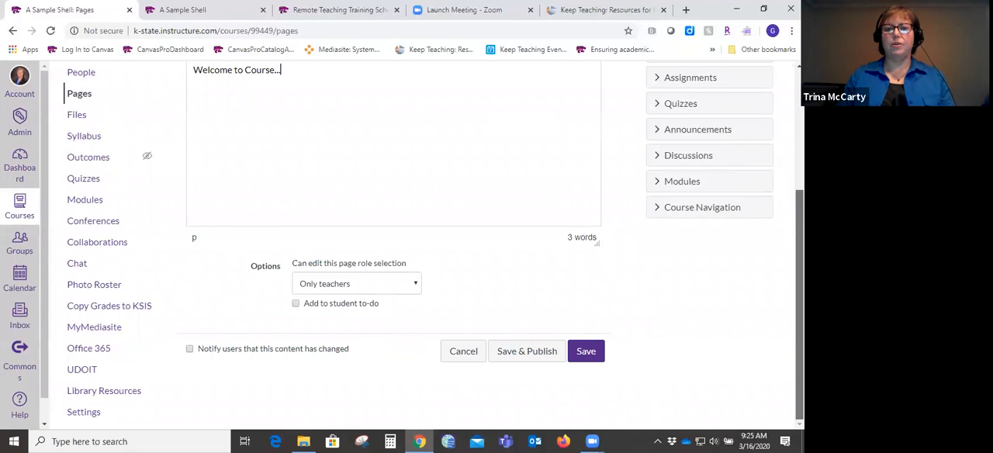
# - Cancel the new syllabus page, discarding its unsaved changes, and return to the course home page
pyautogui.scroll(3, 555, 366)
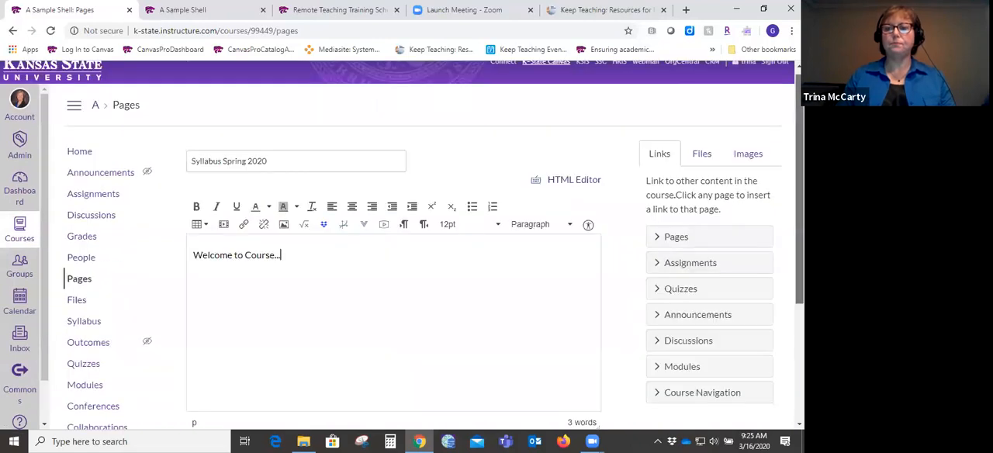
pyautogui.scroll(-3, 458, 371)
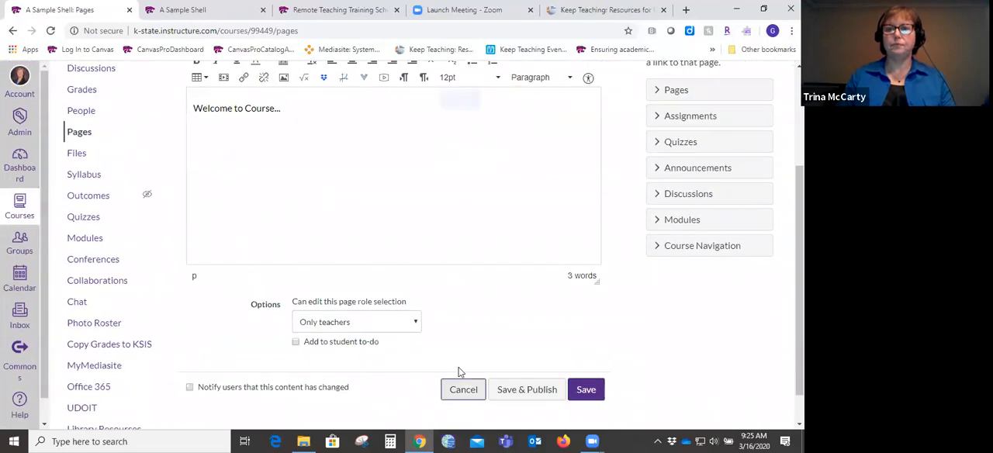
pyautogui.click(464, 388)
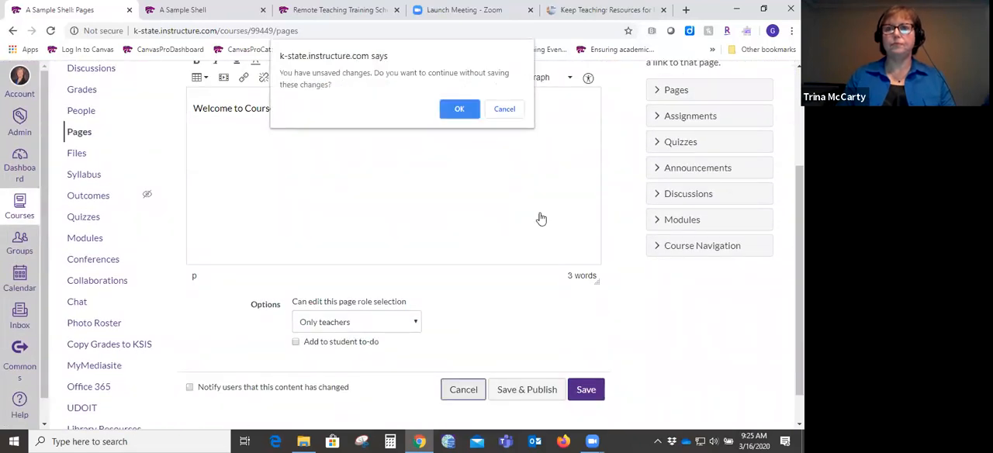
pyautogui.click(464, 112)
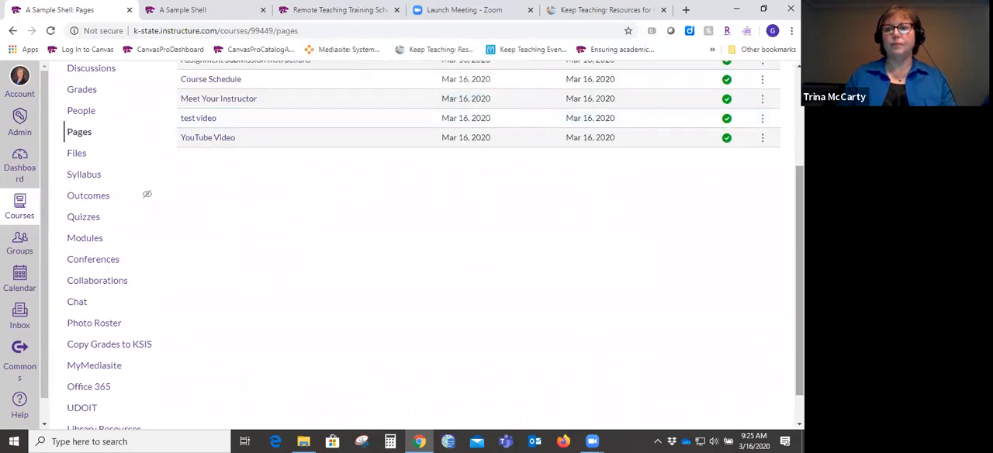
pyautogui.scroll(2, 465, 113)
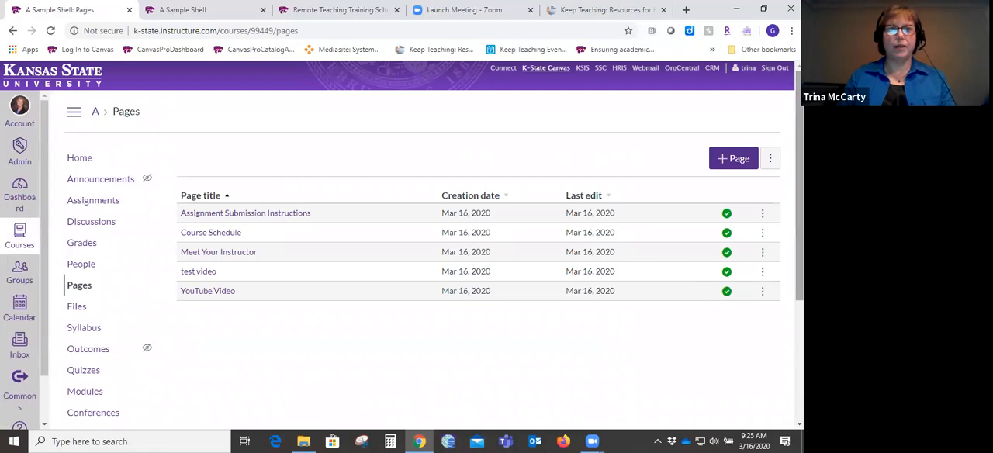
pyautogui.click(79, 161)
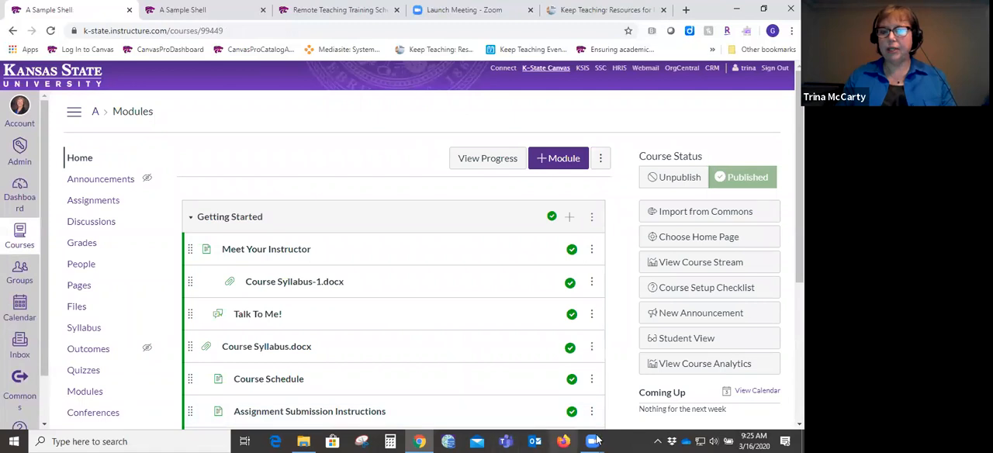
pyautogui.moveTo(594, 440)
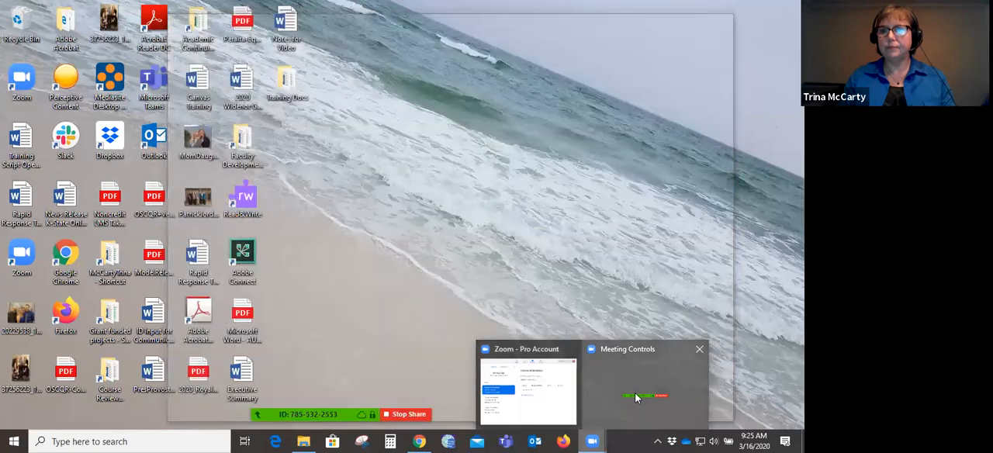
pyautogui.click(636, 397)
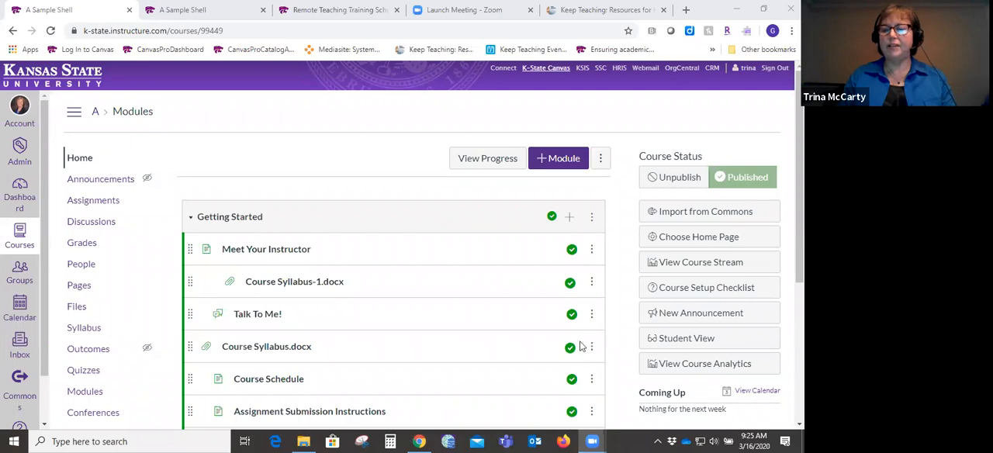
pyautogui.scroll(-3, 403, 248)
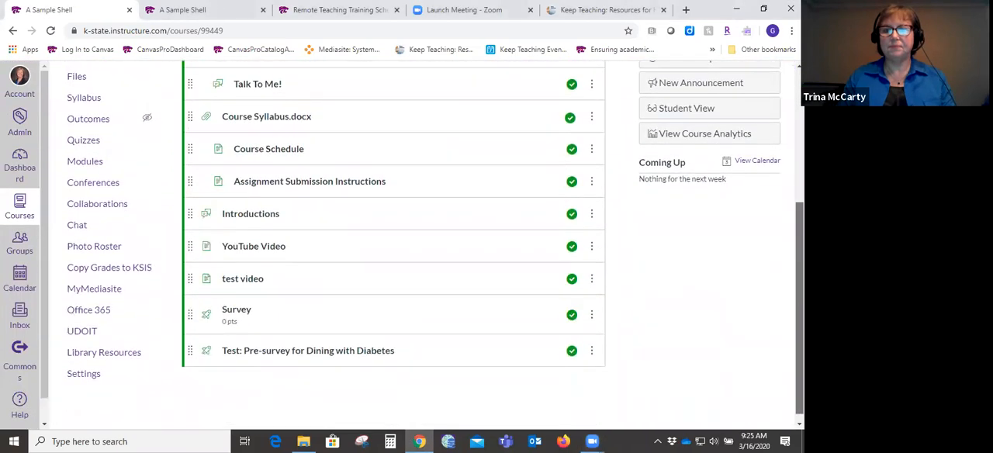
pyautogui.scroll(5, 603, 268)
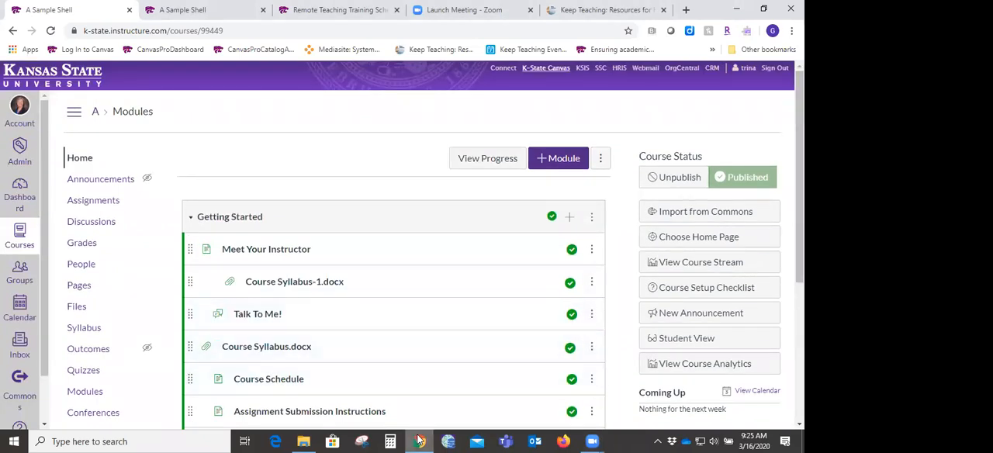
pyautogui.moveTo(419, 440)
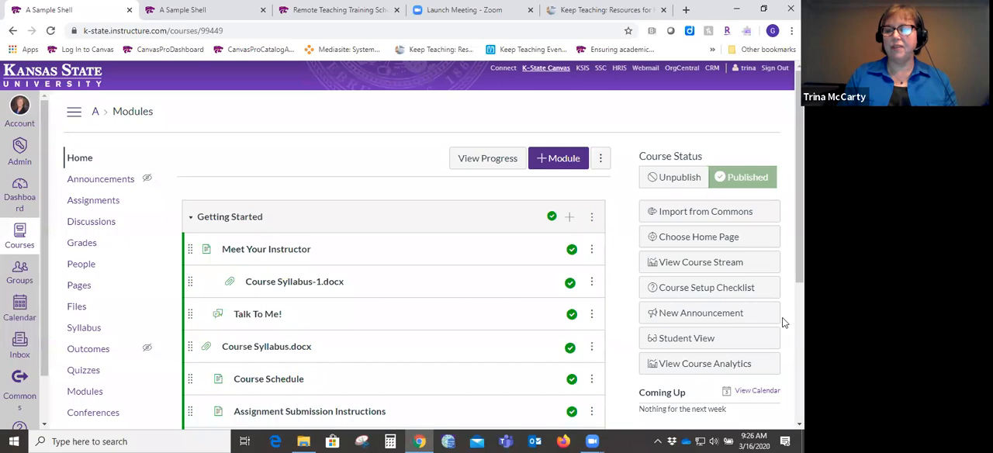
# - Start a new discussion in the course's Discussions area and title it "Coronavirus"
pyautogui.scroll(-1, 362, 269)
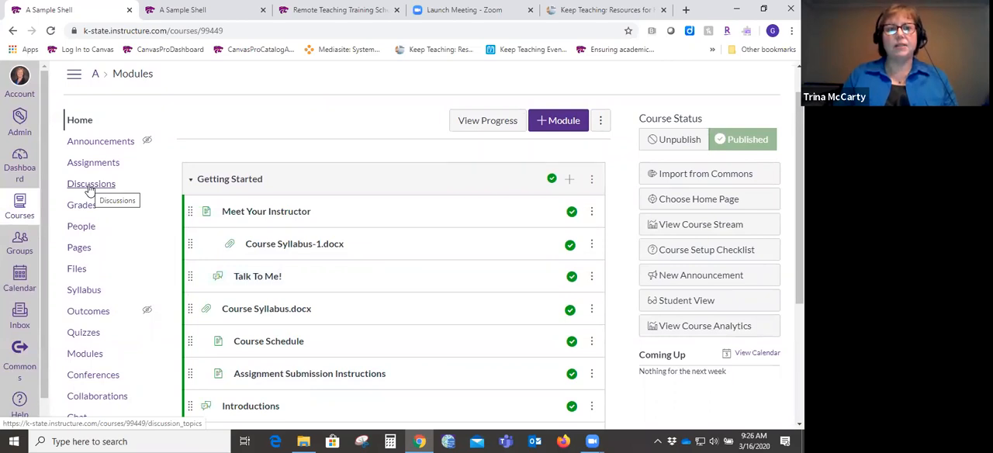
pyautogui.click(90, 186)
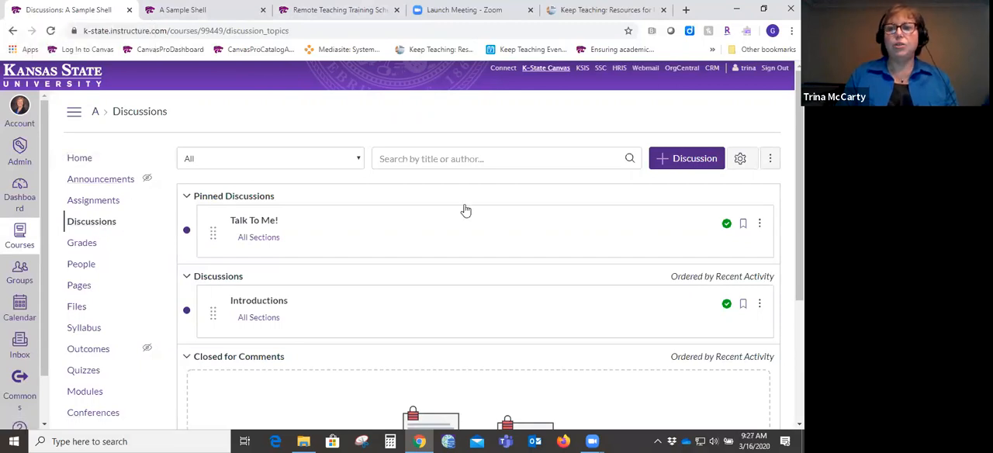
pyautogui.click(678, 161)
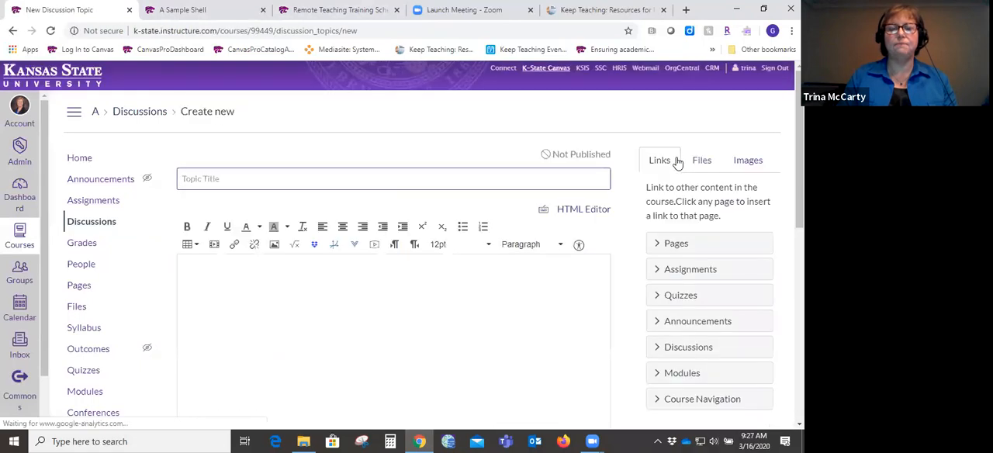
pyautogui.click(462, 182)
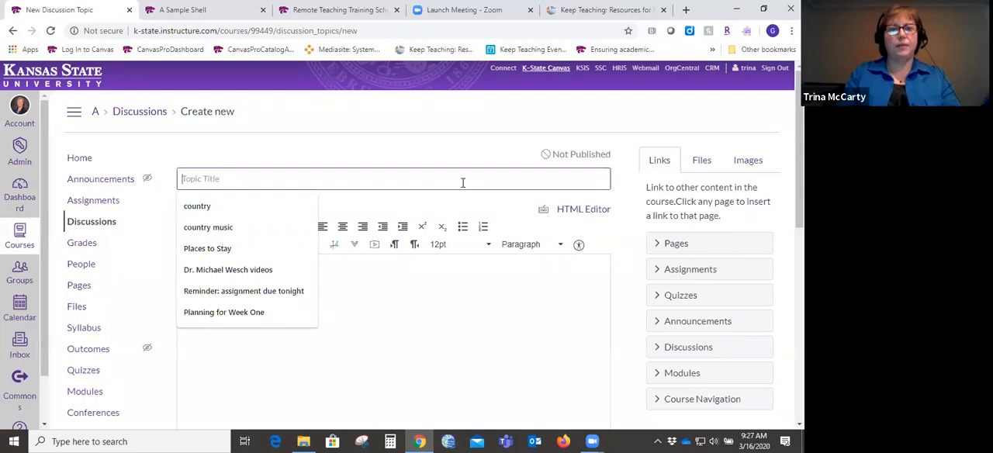
pyautogui.write('C')
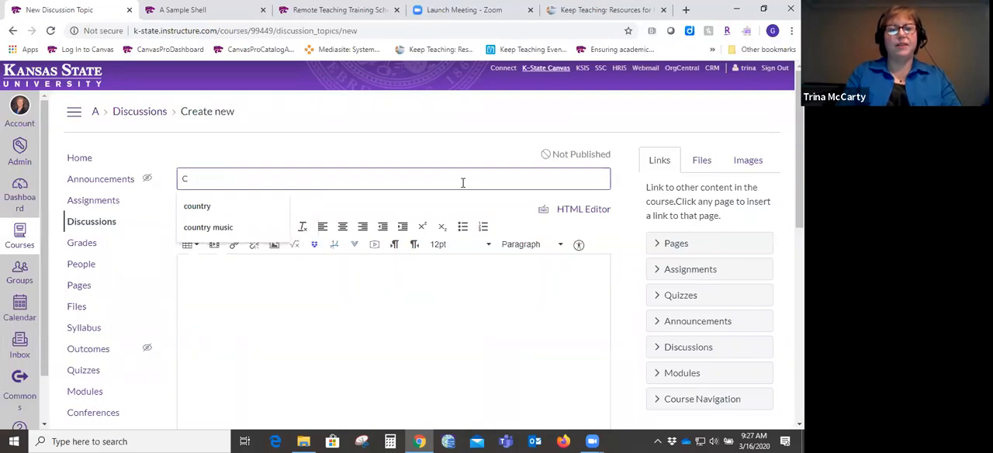
pyautogui.write('oro')
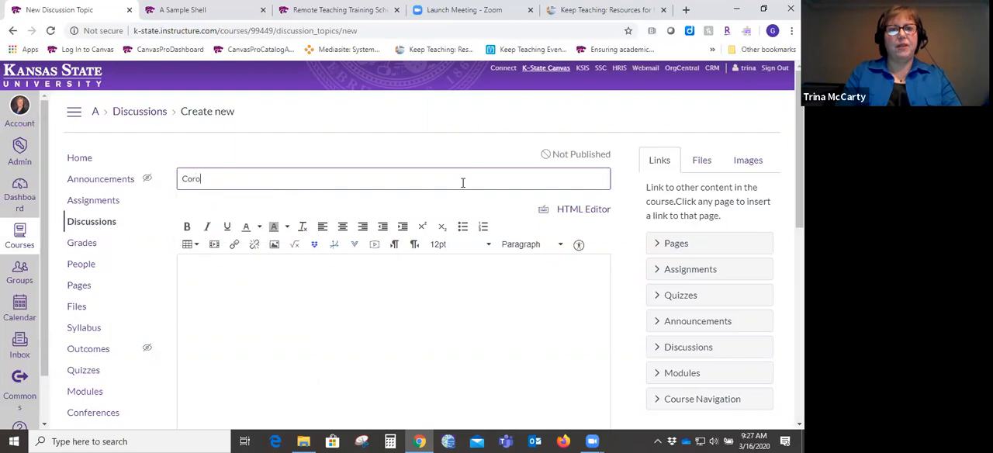
pyautogui.write('navirus')
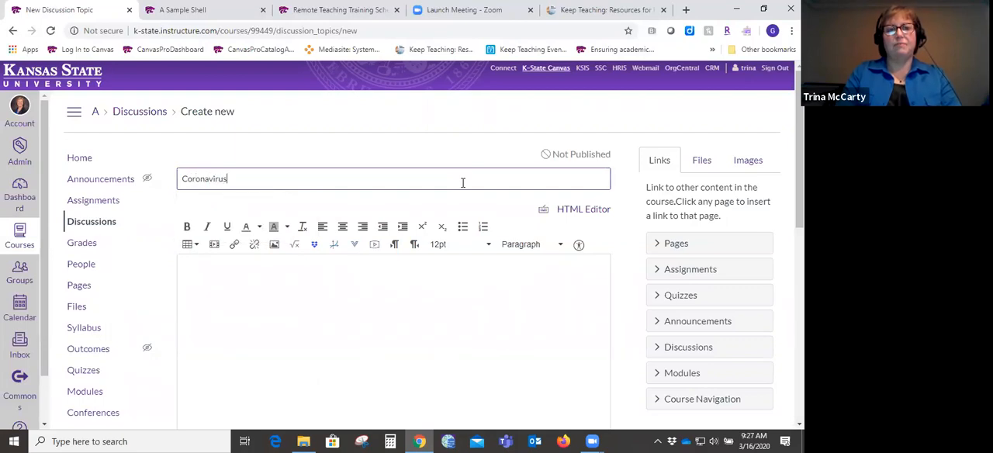
pyautogui.press('Tab')
# - Enter "How has this impacted you?" as the discussion's prompt text
pyautogui.click(432, 279)
pyautogui.write('Ho')
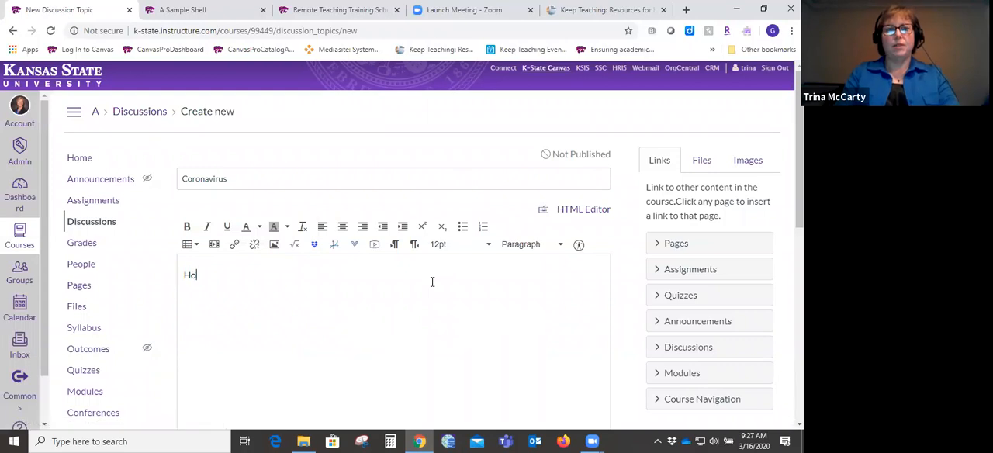
pyautogui.write('w has this impa')
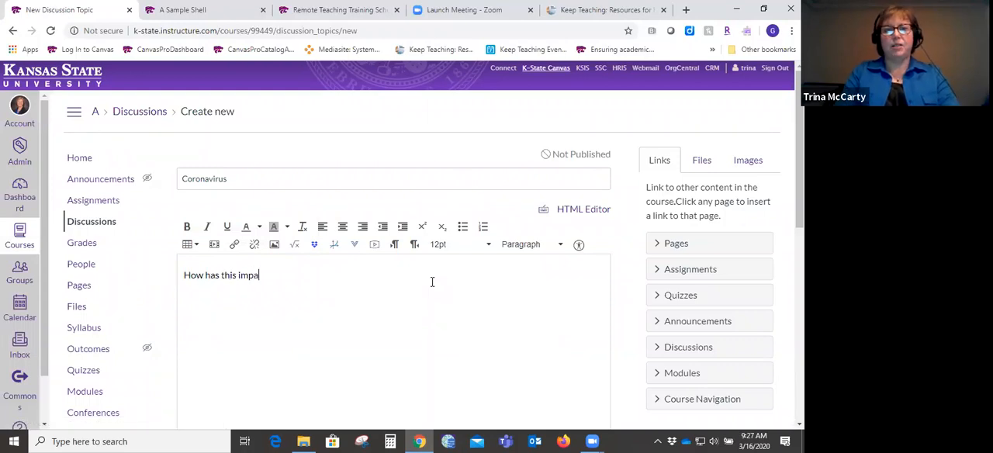
pyautogui.write('cted you?')
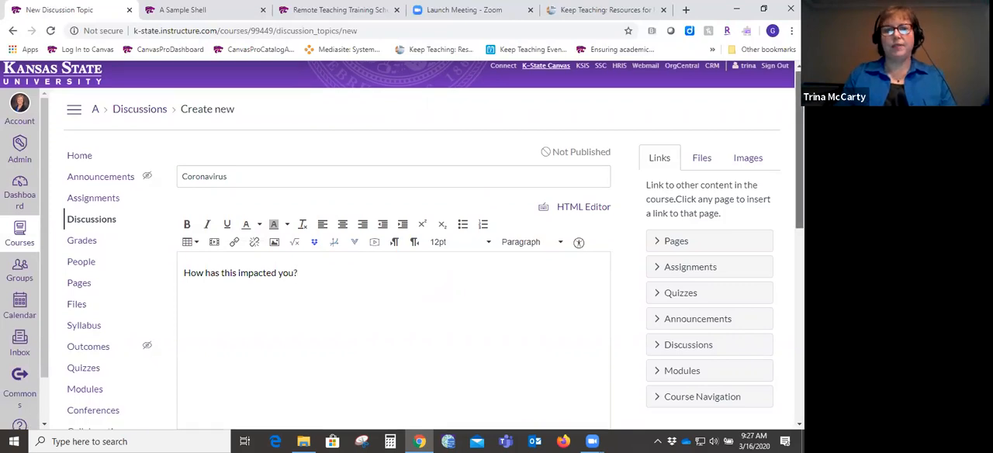
# - Examine the sections the discussion can be posted to, along with its attachment, reply, group and availability options
pyautogui.scroll(-3, 434, 246)
pyautogui.scroll(-2, 652, 284)
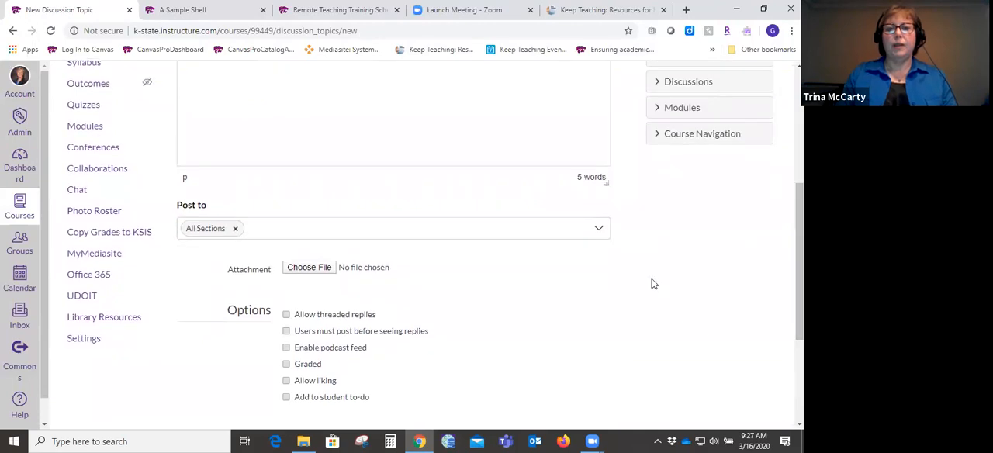
pyautogui.click(599, 230)
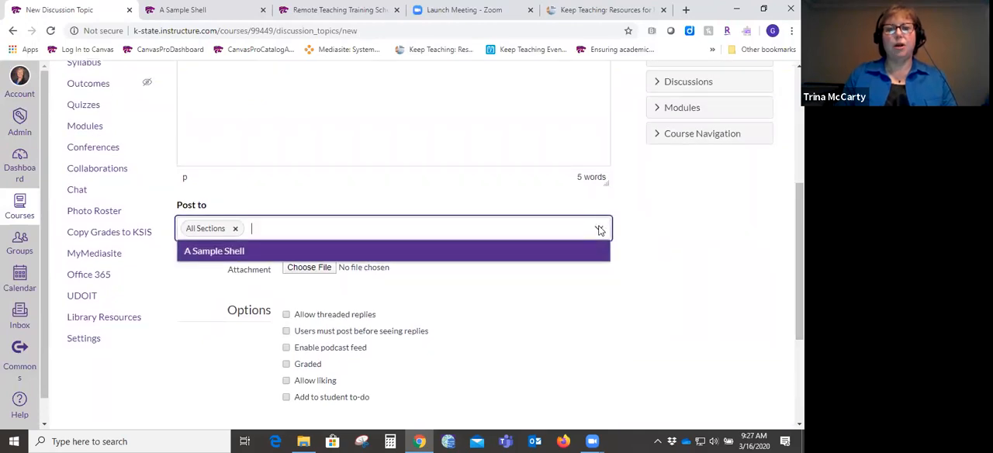
pyautogui.click(599, 230)
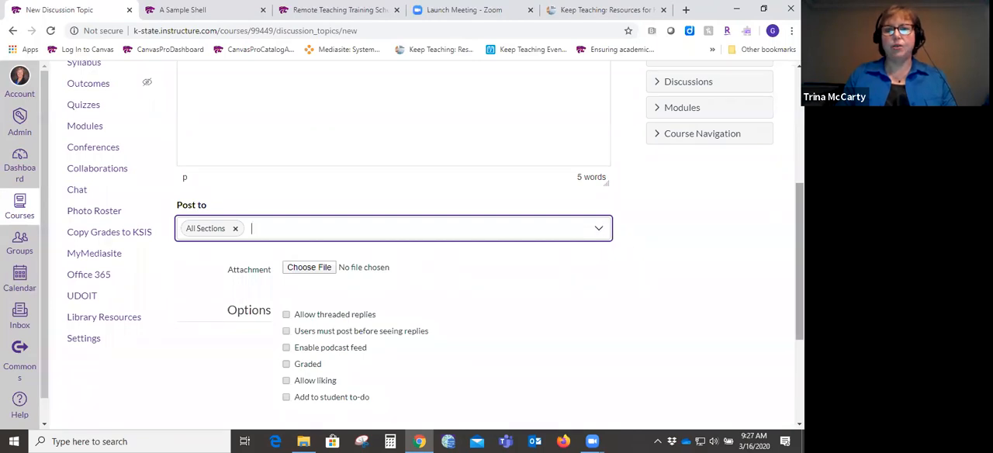
pyautogui.scroll(-2, 799, 256)
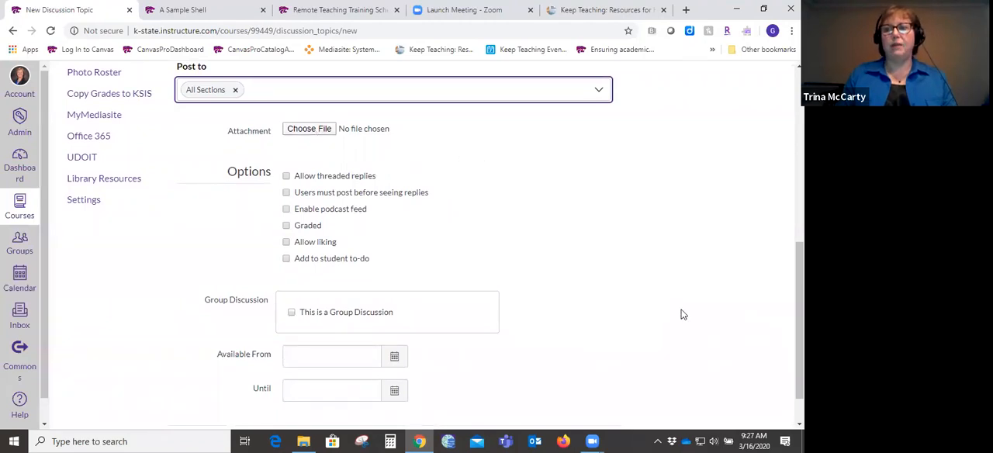
pyautogui.scroll(2, 435, 243)
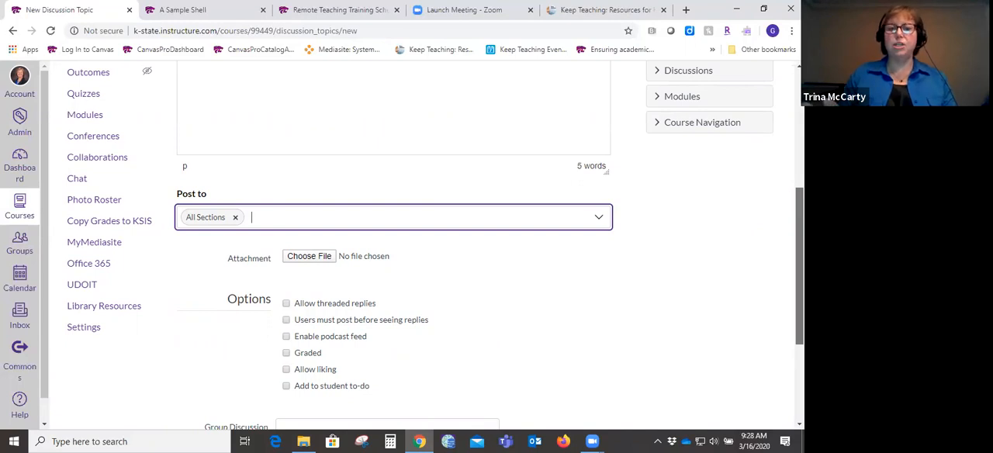
pyautogui.scroll(-3, 496, 245)
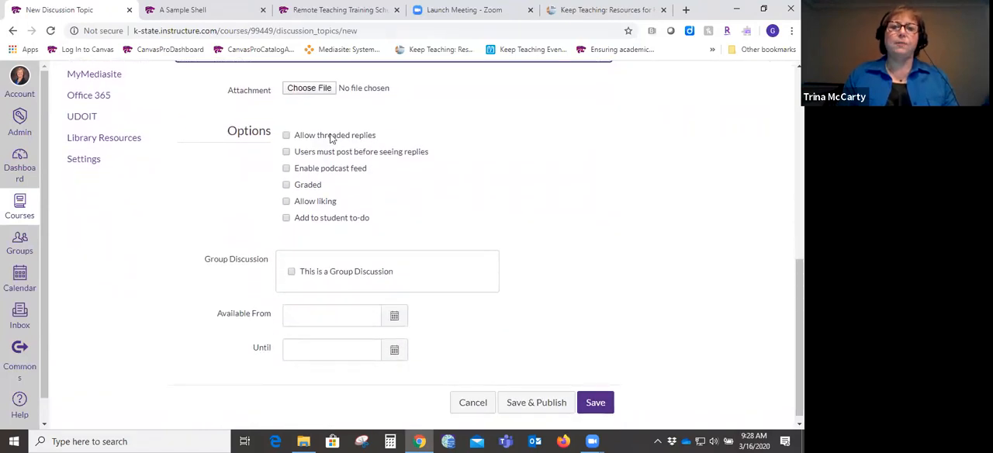
# - Make the discussion graded, allow threaded replies, and require users to post before seeing replies
pyautogui.click(286, 136)
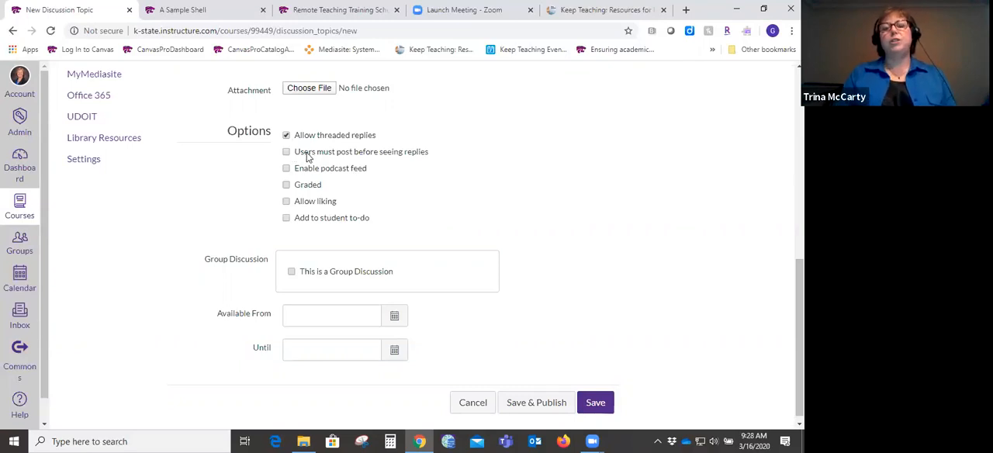
pyautogui.click(286, 186)
pyautogui.scroll(-1, 287, 189)
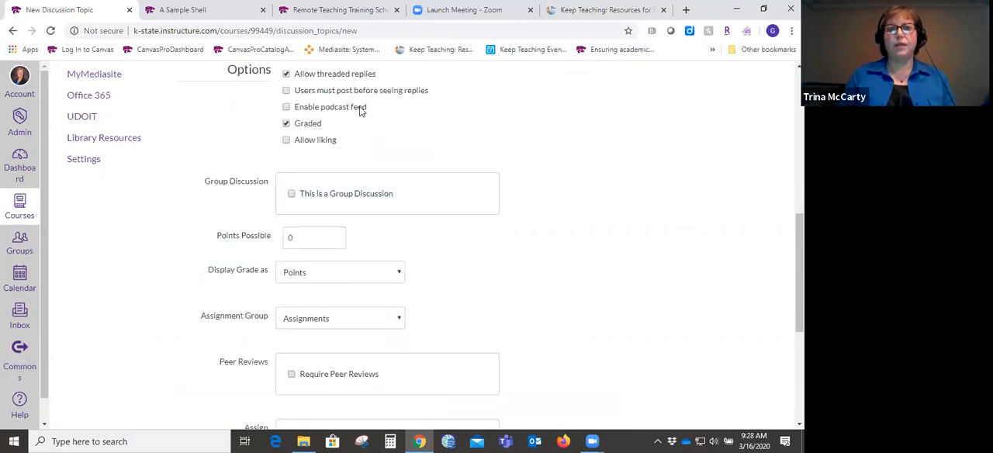
pyautogui.moveTo(305, 92); pyautogui.dragTo(431, 91)
pyautogui.click(456, 86)
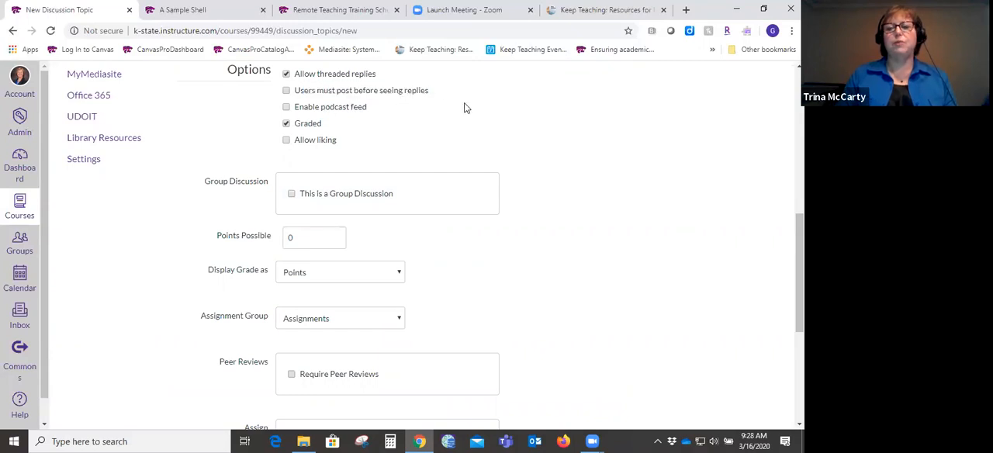
pyautogui.scroll(1, 798, 272)
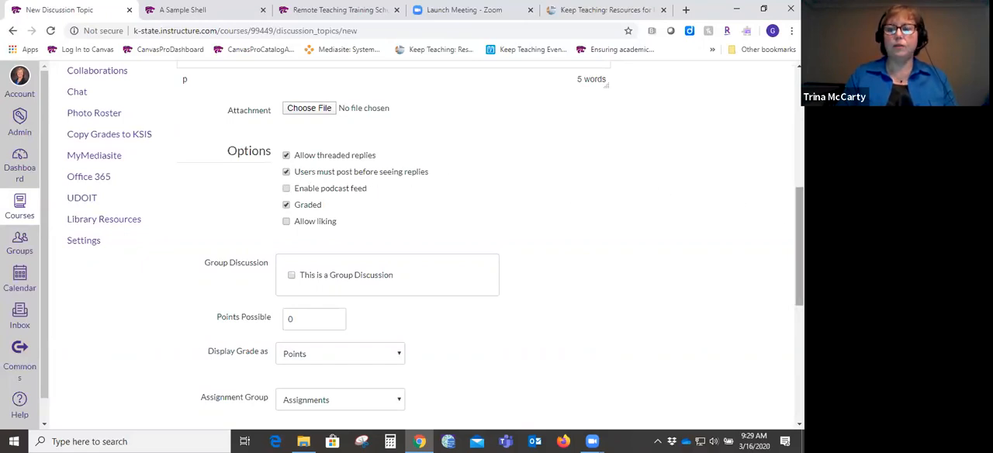
# - Set the graded discussion's points possible to 5
pyautogui.scroll(-1, 435, 243)
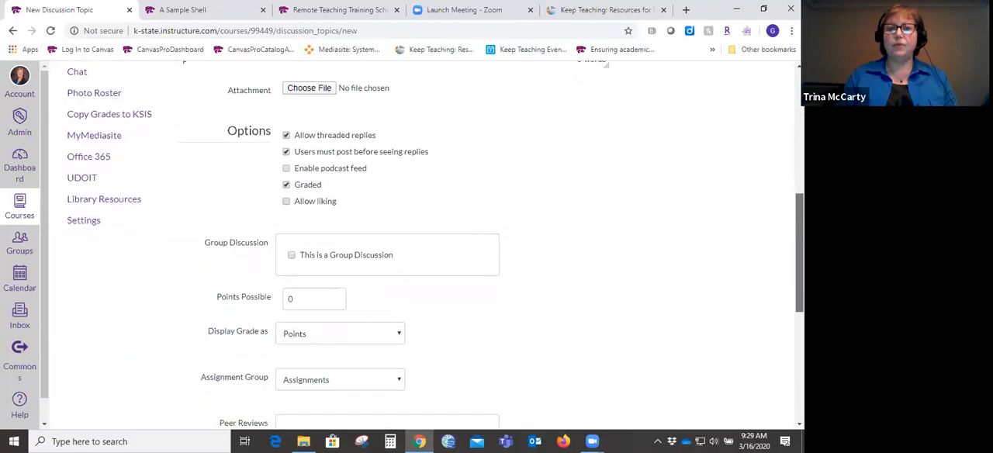
pyautogui.scroll(-2, 434, 244)
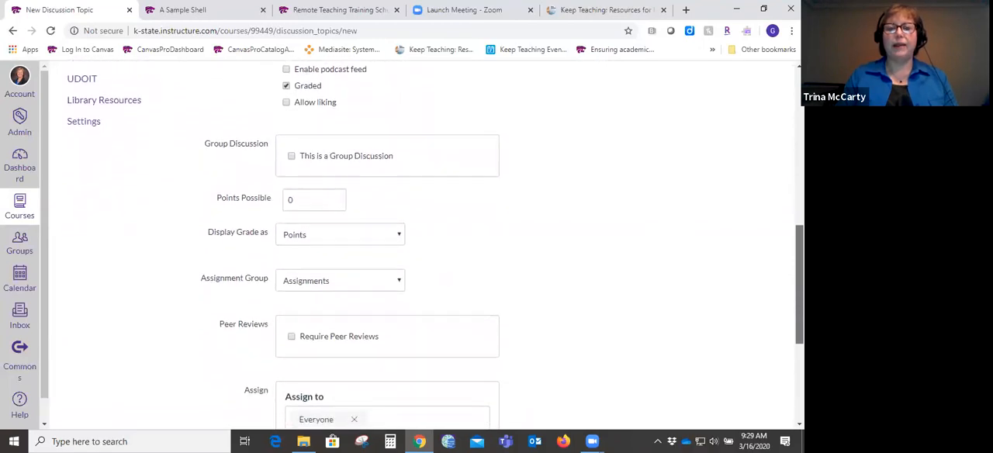
pyautogui.scroll(-1, 434, 244)
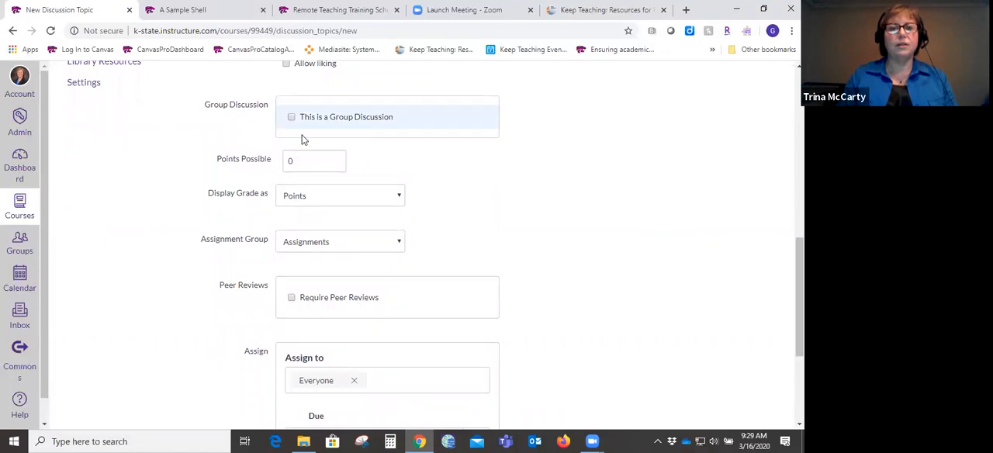
pyautogui.moveTo(299, 160); pyautogui.dragTo(285, 160)
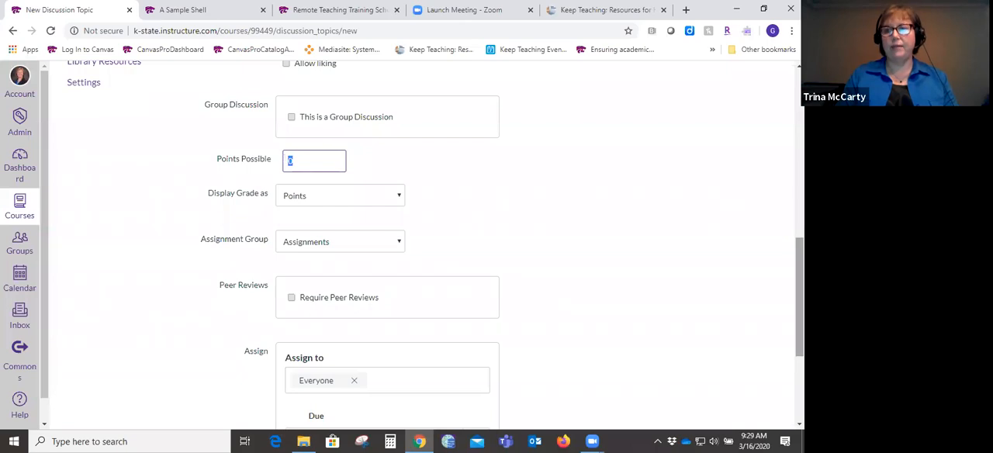
pyautogui.scroll(2, 375, 120)
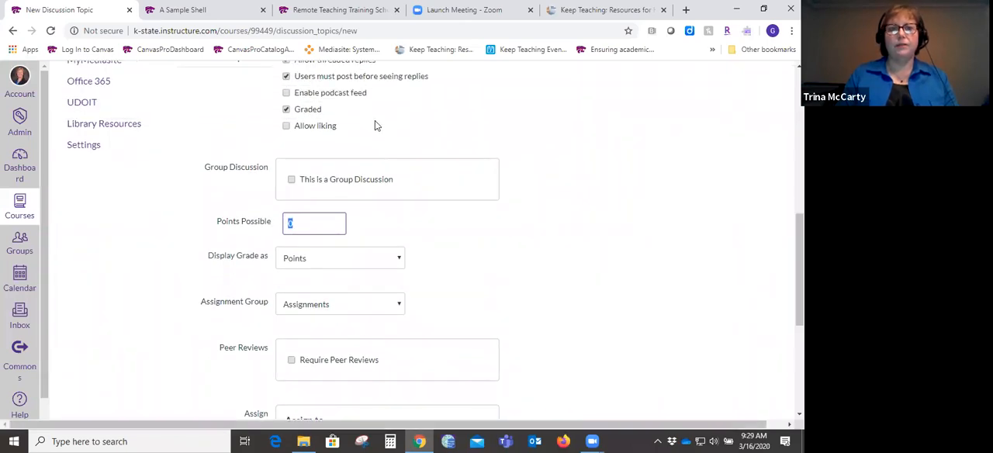
pyautogui.moveTo(304, 110); pyautogui.dragTo(337, 111)
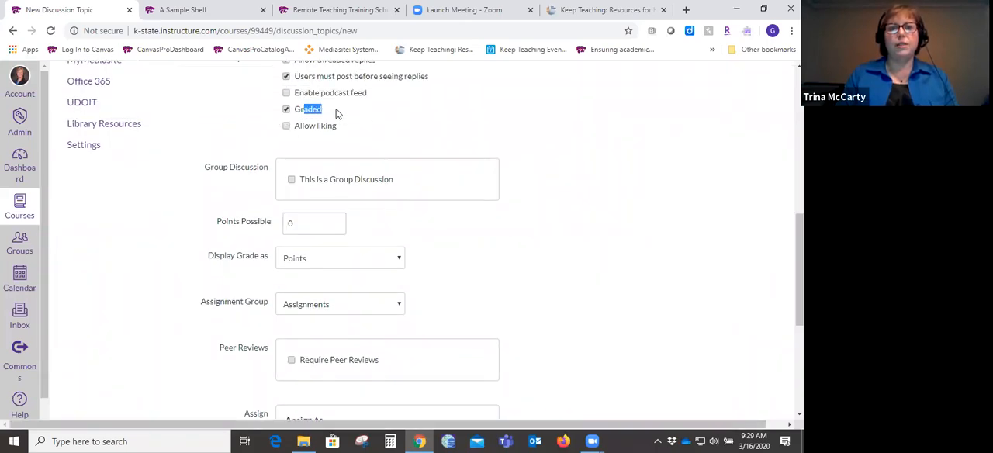
pyautogui.click(320, 221)
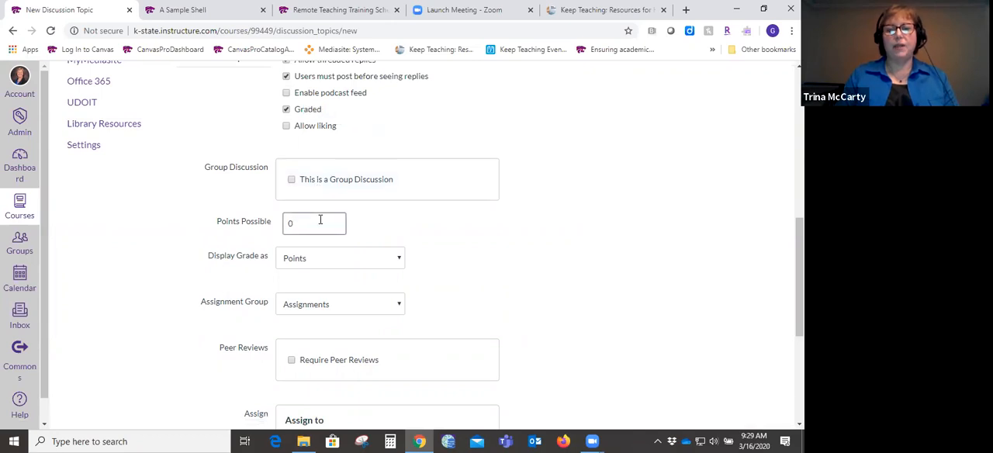
pyautogui.press('BackSpace')
pyautogui.write('5')
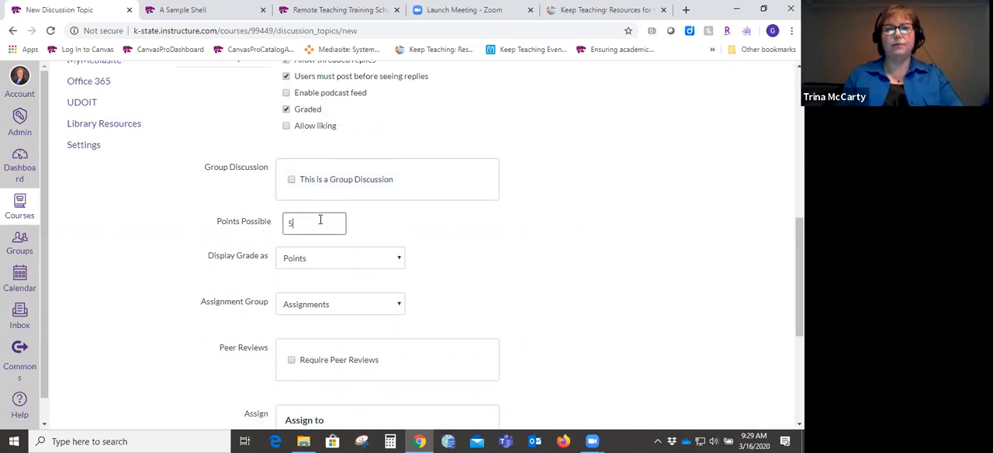
# - Check the available grade display formats and the assignment group choices, leaving them at Points and Assignments
pyautogui.click(399, 261)
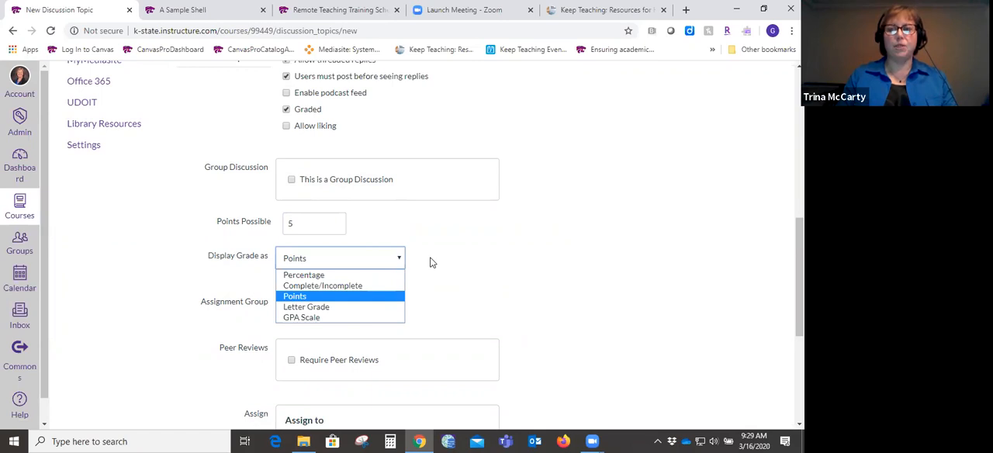
pyautogui.click(681, 270)
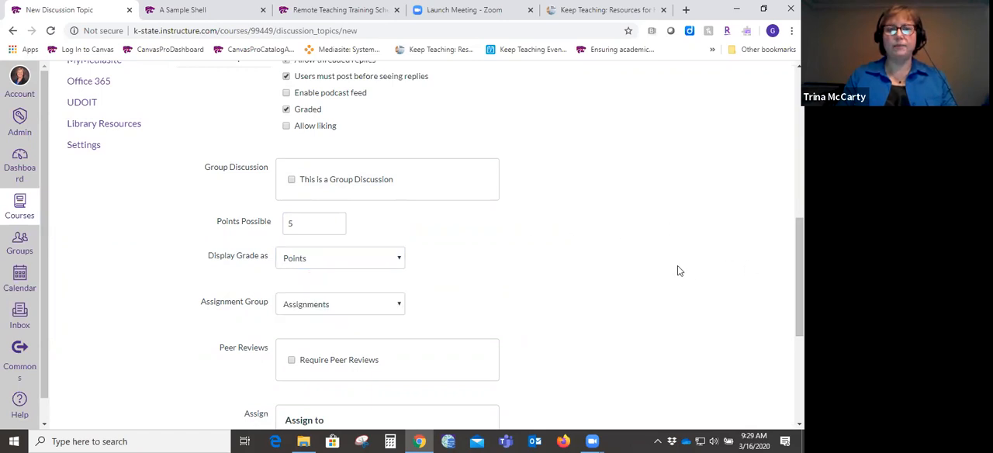
pyautogui.click(401, 304)
pyautogui.click(502, 306)
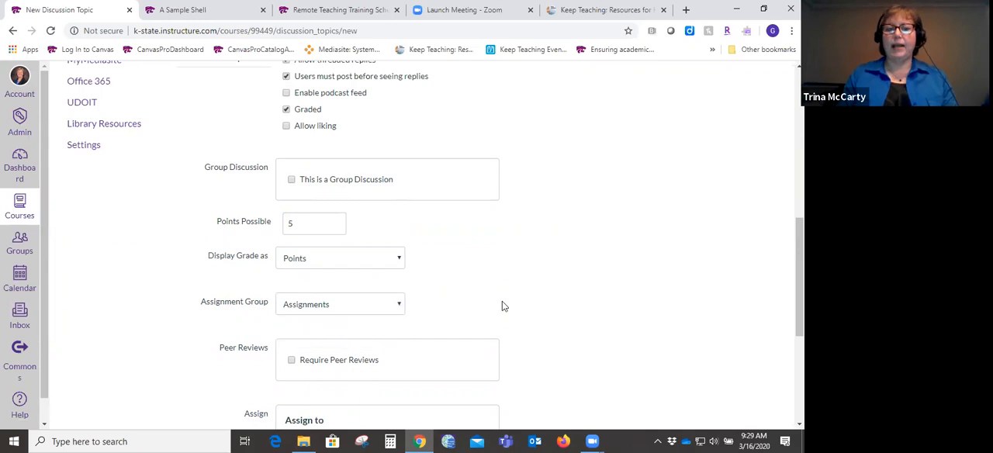
# - Set the discussion's due date for everyone to March 21, 2020 at 11:59pm
pyautogui.moveTo(800, 286); pyautogui.dragTo(799, 370)
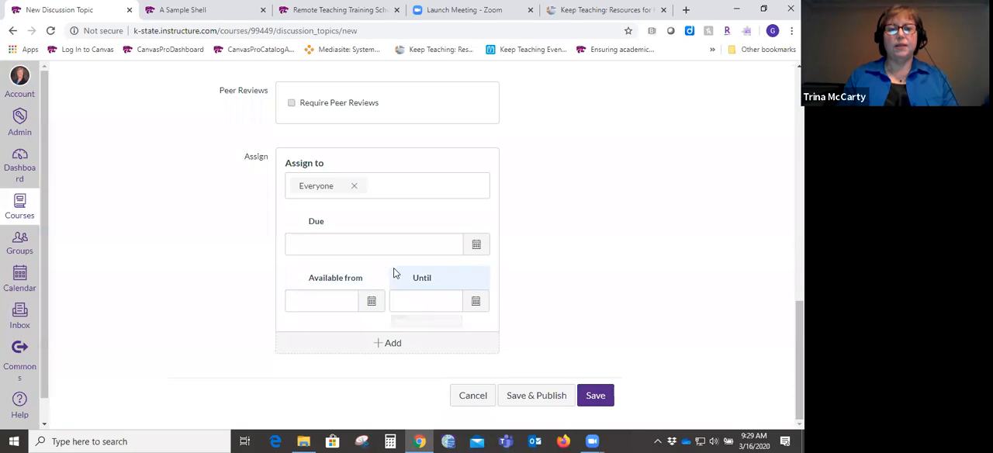
pyautogui.click(404, 248)
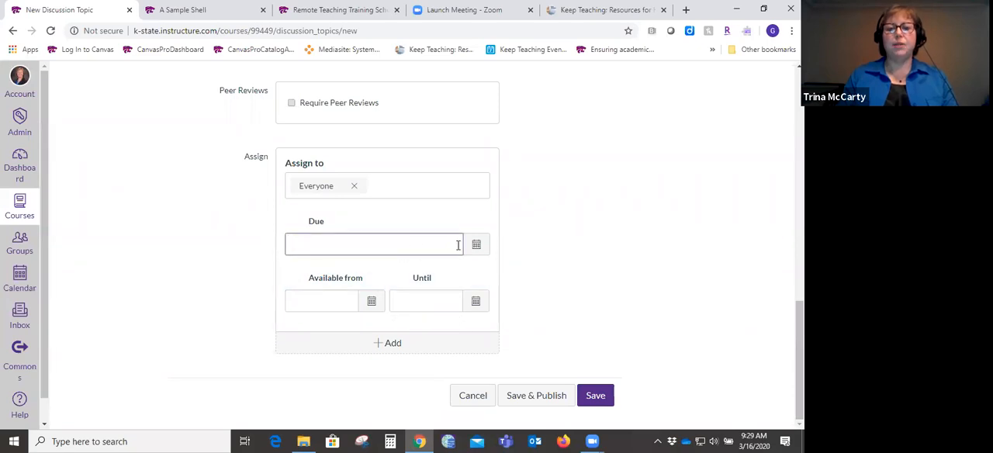
pyautogui.click(476, 247)
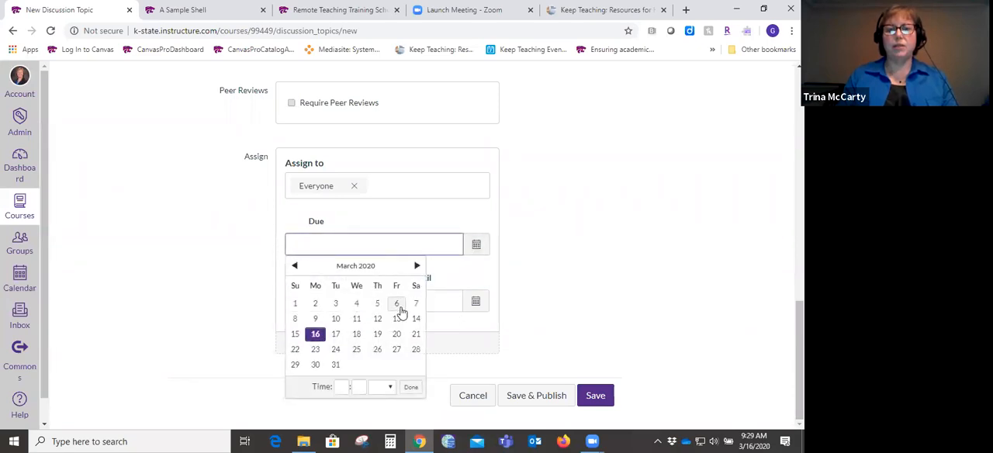
pyautogui.click(416, 335)
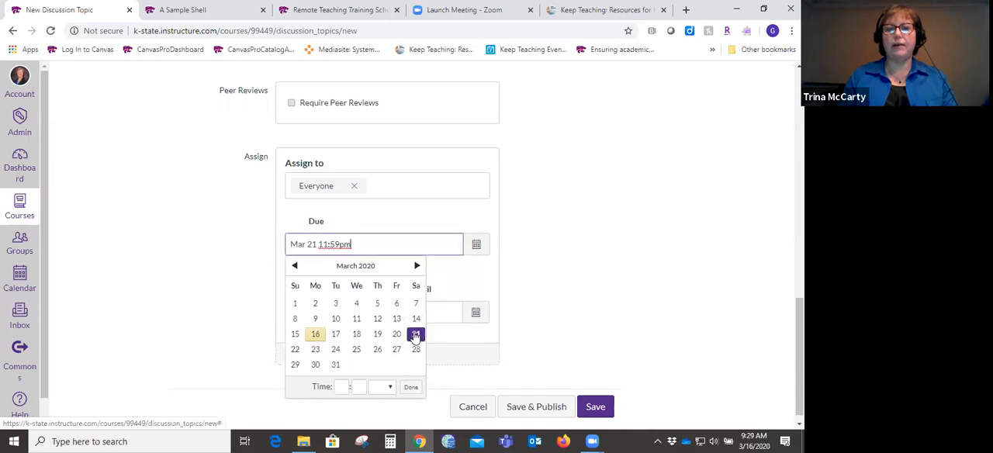
pyautogui.click(587, 279)
# - Make the discussion available from March 16, 2020 at 12am until March 28, 2020 at 11:59pm
pyautogui.click(349, 313)
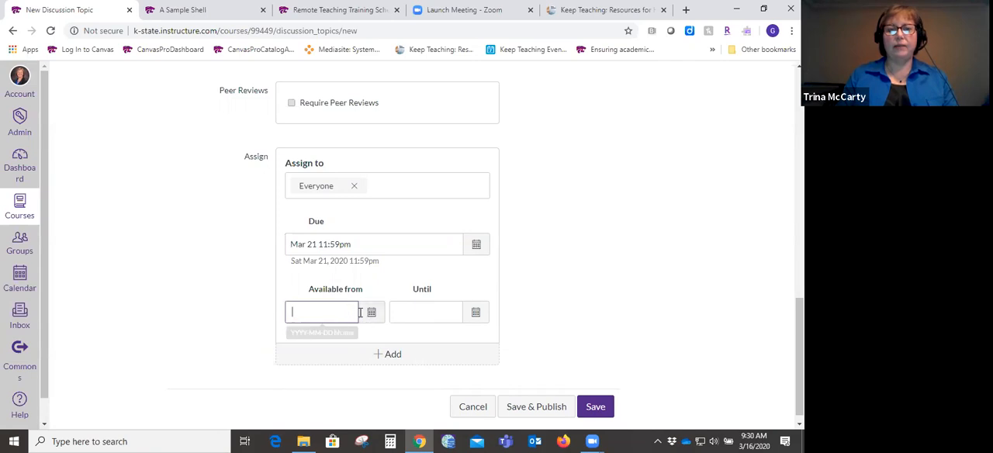
pyautogui.click(371, 314)
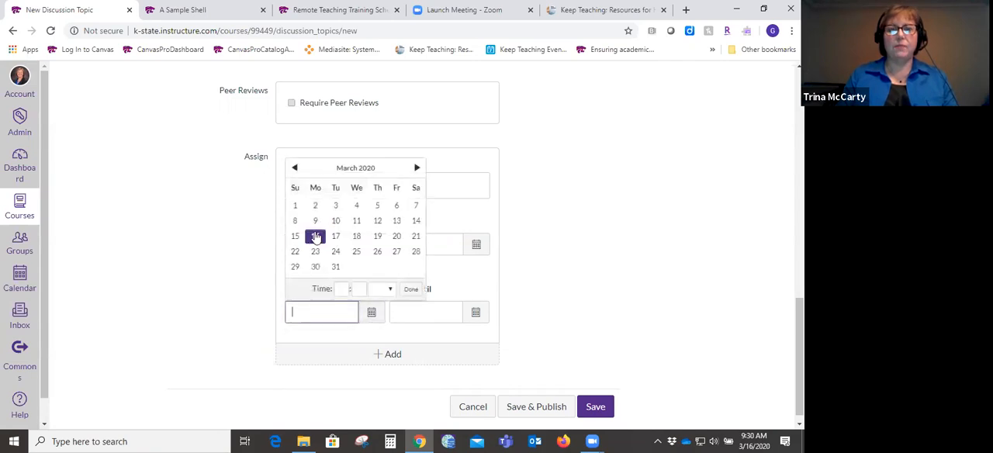
pyautogui.click(316, 237)
pyautogui.click(419, 312)
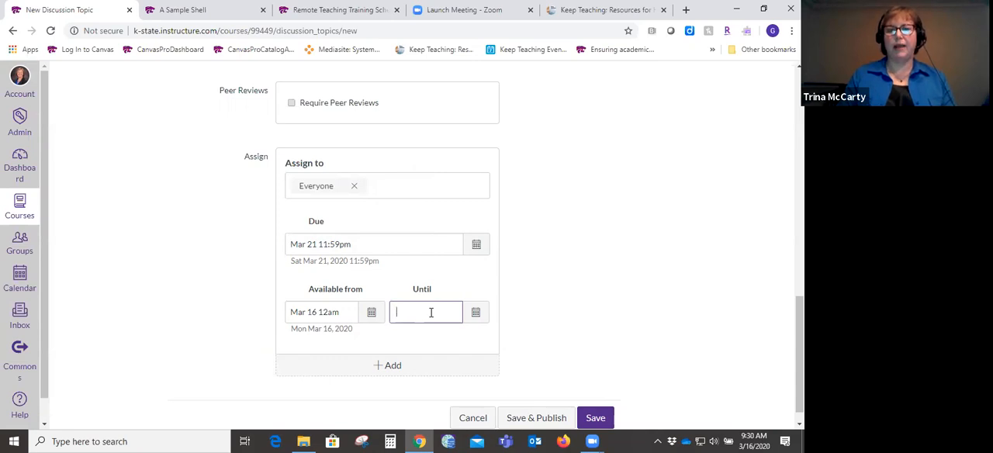
pyautogui.click(475, 314)
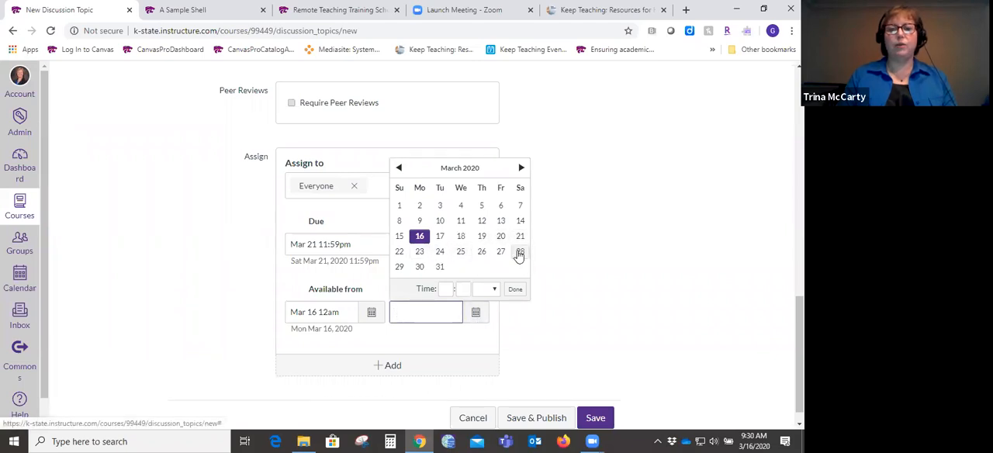
pyautogui.click(519, 253)
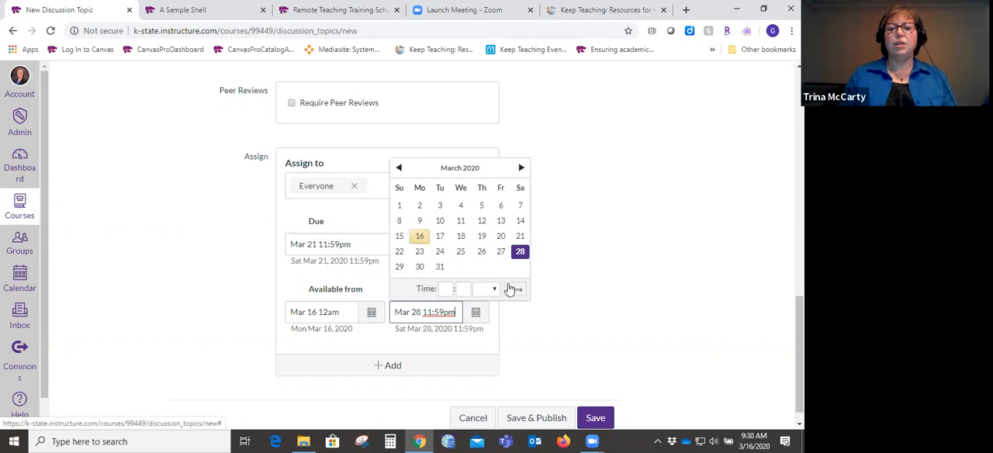
pyautogui.click(515, 291)
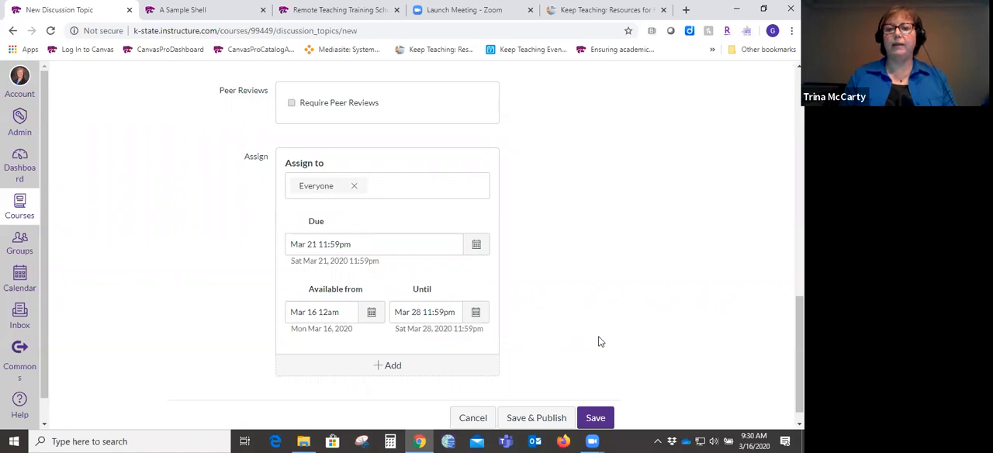
pyautogui.scroll(-1, 512, 248)
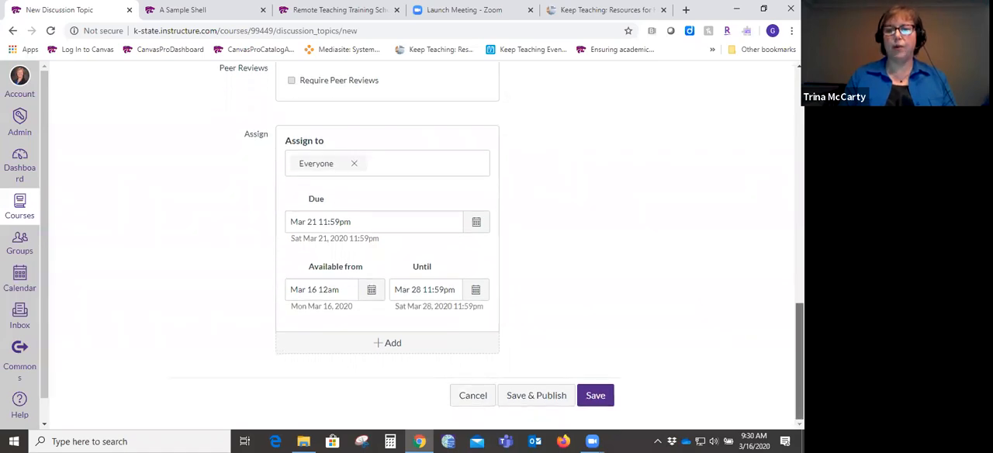
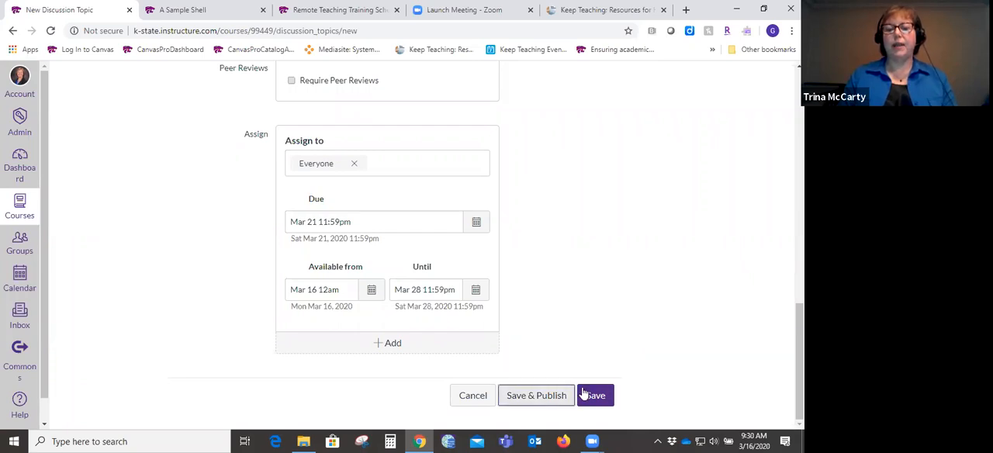
# - Save and publish the Coronavirus graded discussion
pyautogui.click(584, 394)
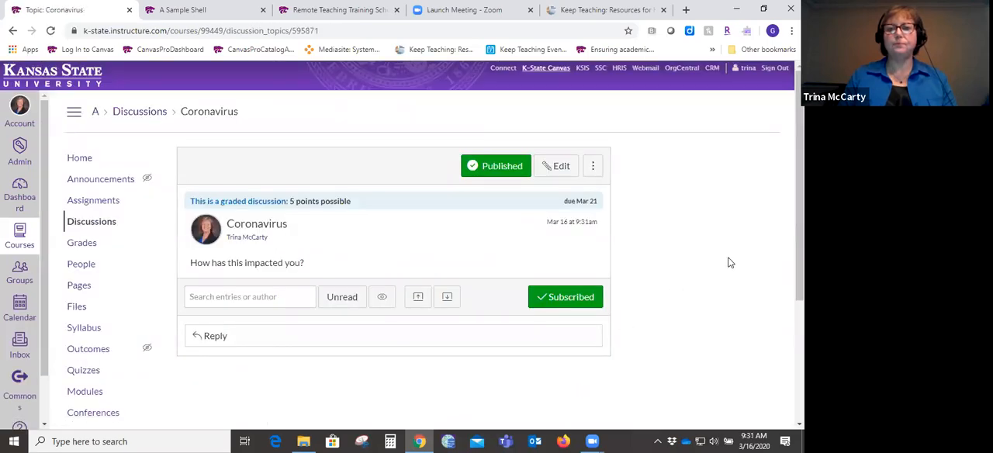
pyautogui.click(500, 168)
pyautogui.click(500, 174)
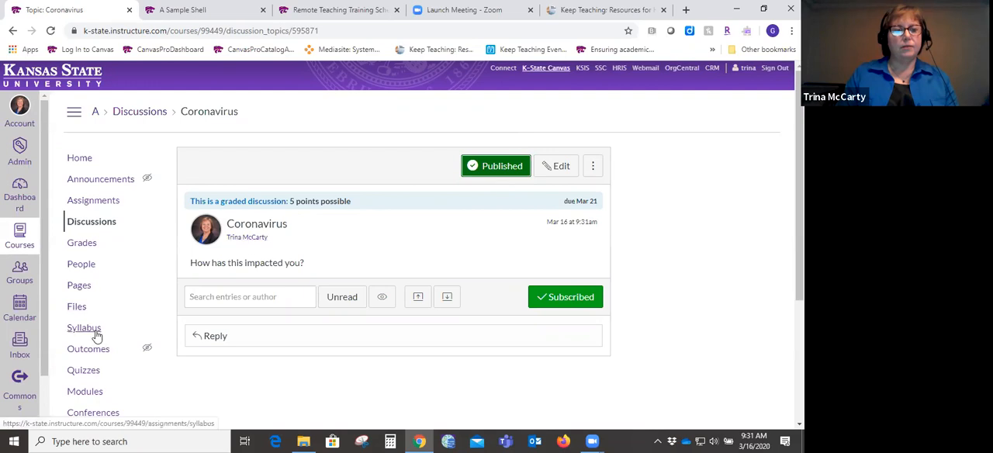
# - Add the existing Coronavirus discussion to the Getting Started module without indentation
pyautogui.click(85, 393)
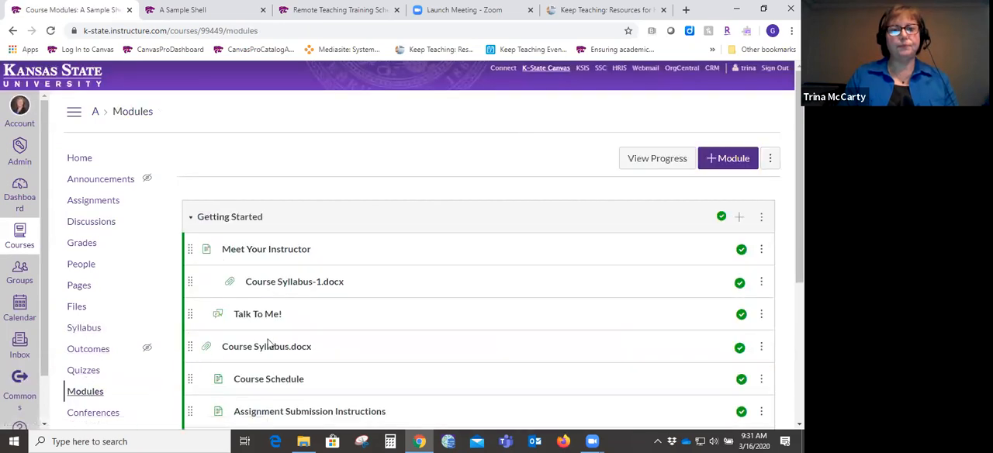
pyautogui.scroll(-3, 478, 264)
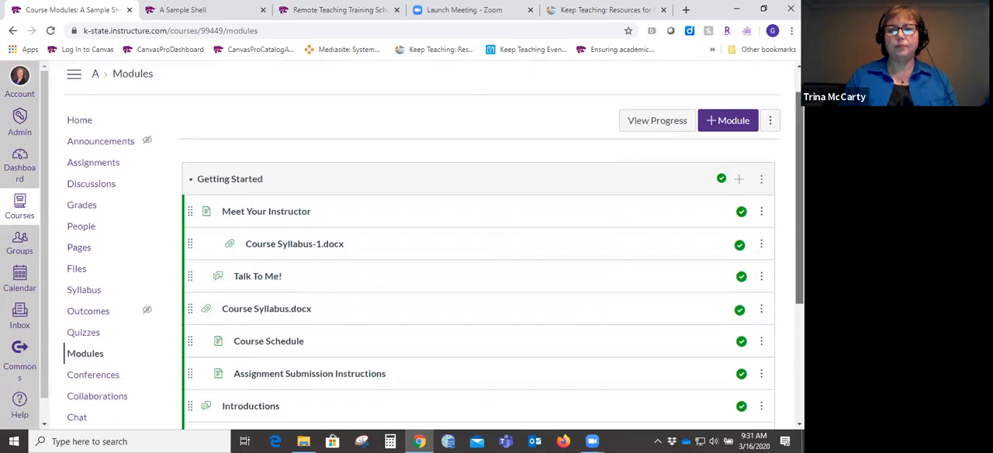
pyautogui.scroll(3, 772, 233)
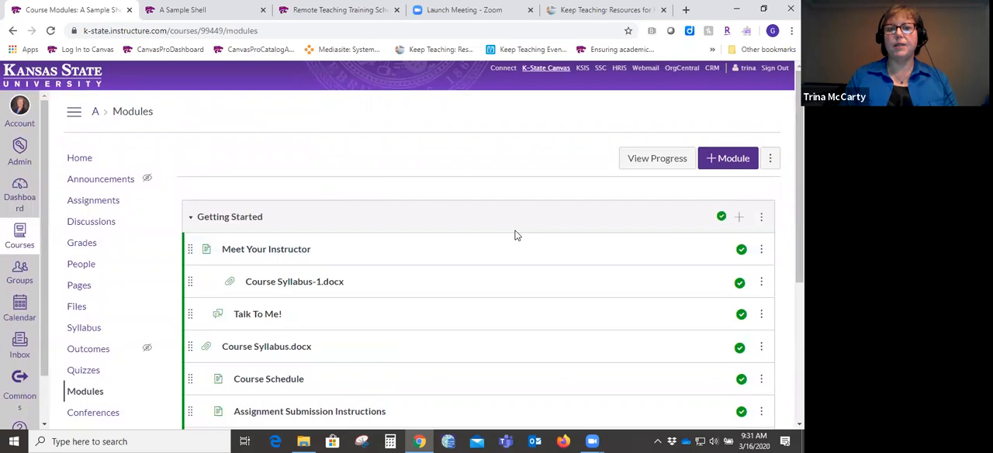
pyautogui.click(740, 220)
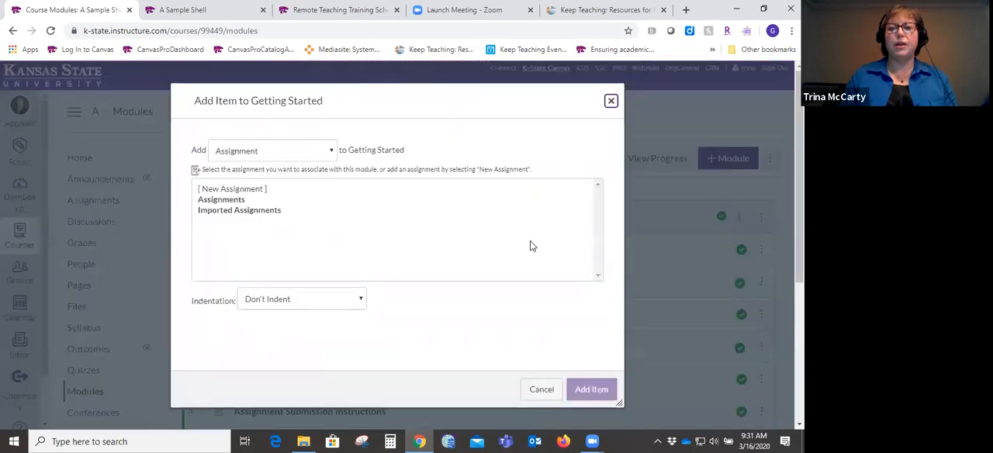
pyautogui.click(332, 153)
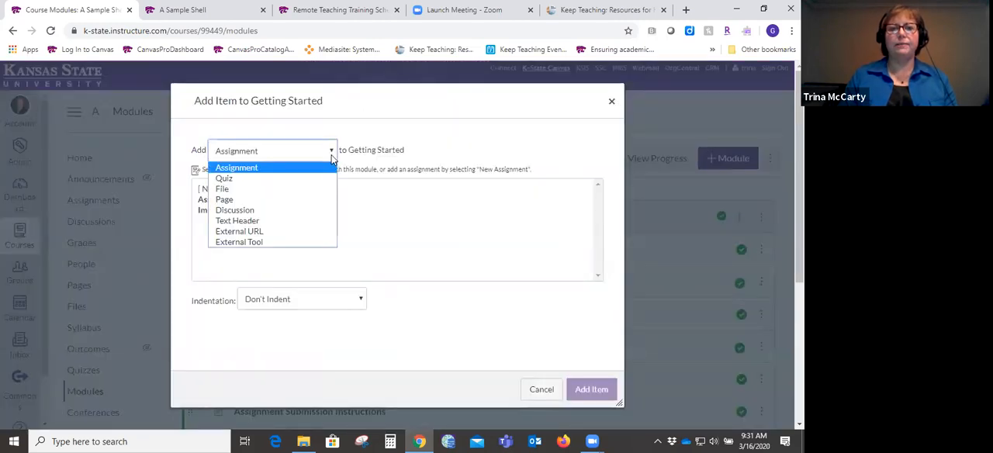
pyautogui.click(294, 211)
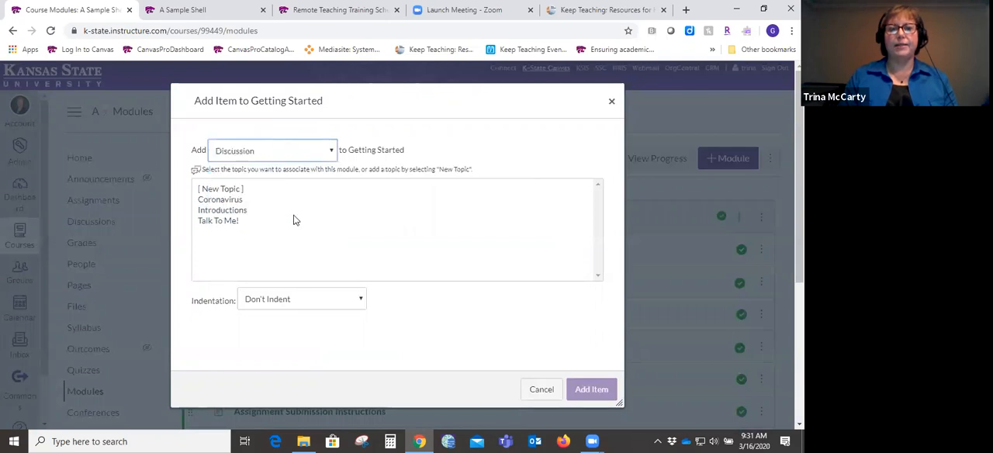
pyautogui.click(241, 202)
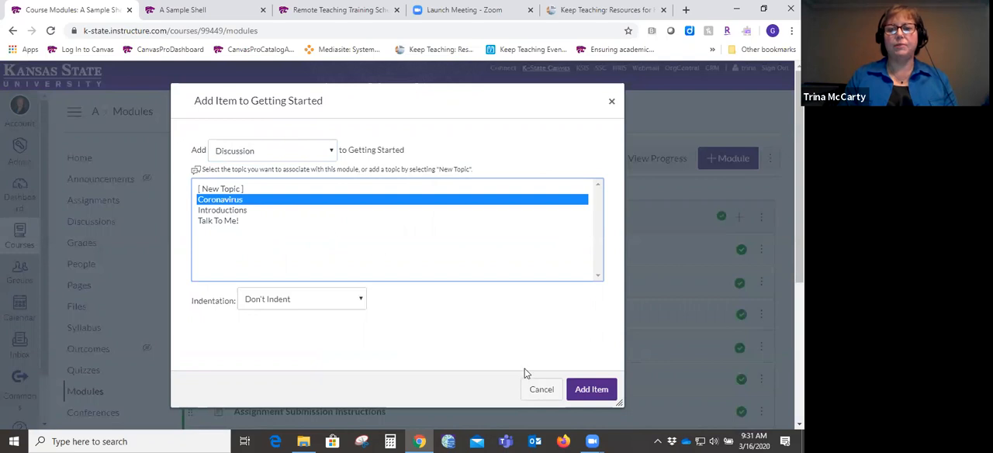
pyautogui.click(589, 391)
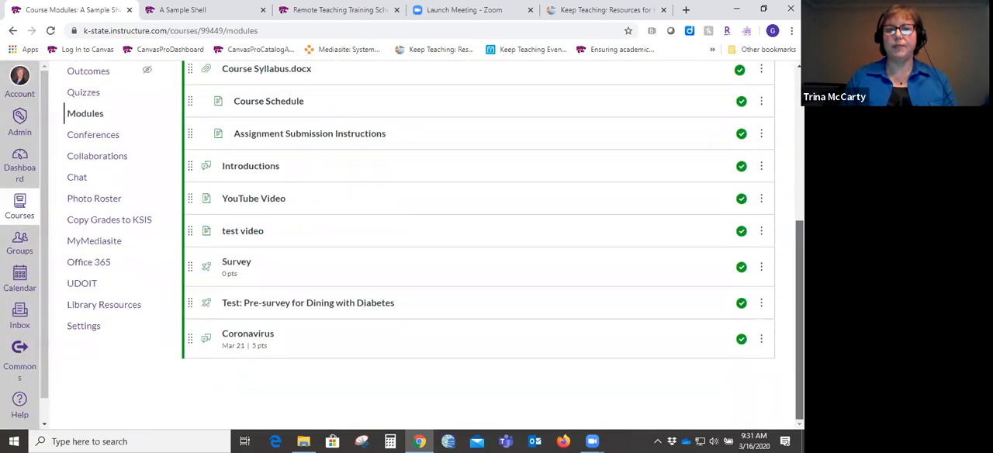
# - Move the Coronavirus discussion up the Getting Started module so it sits directly below Meet Your Instructor
pyautogui.moveTo(190, 338); pyautogui.dragTo(200, 74)
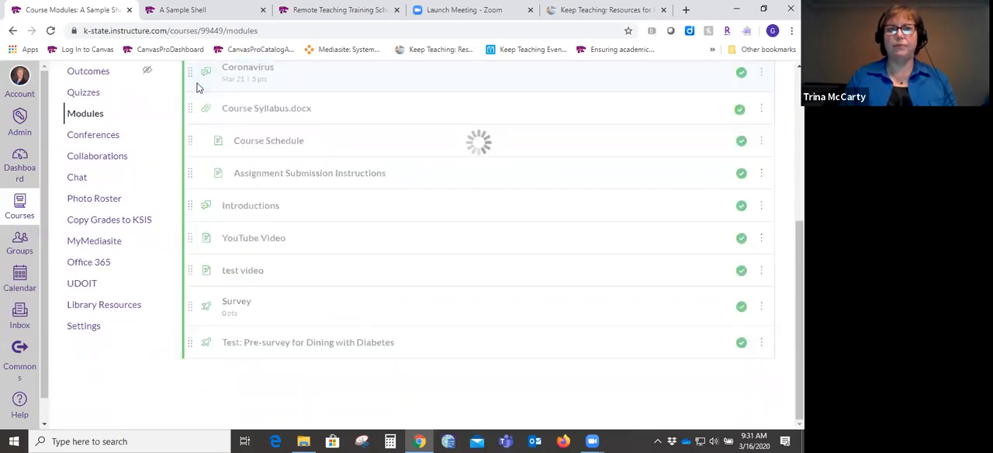
pyautogui.scroll(3, 371, 281)
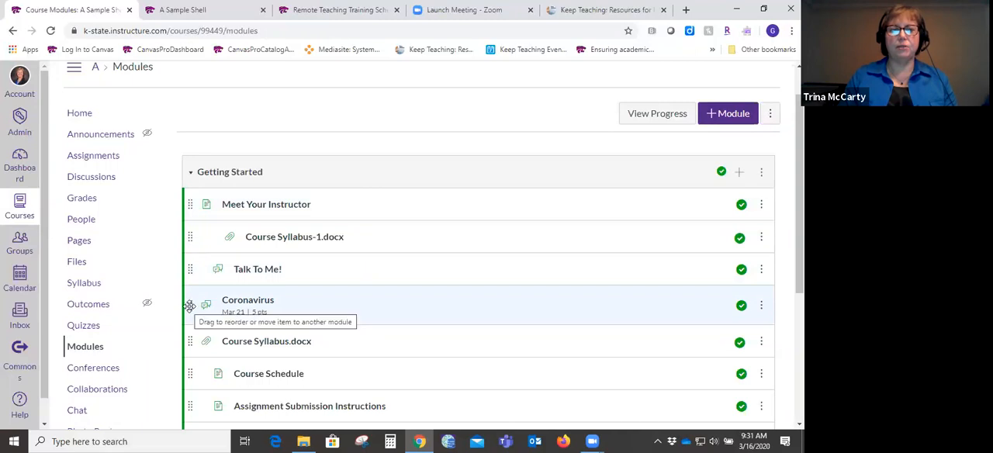
pyautogui.moveTo(191, 305); pyautogui.dragTo(188, 232)
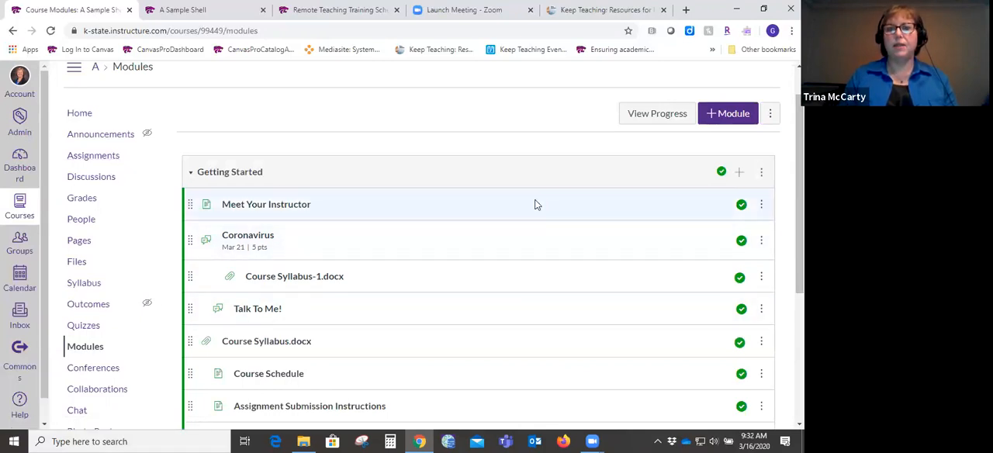
# - Add a new assignment named "Paper One" to the Getting Started module and move it directly below Meet Your Instructor
pyautogui.click(739, 173)
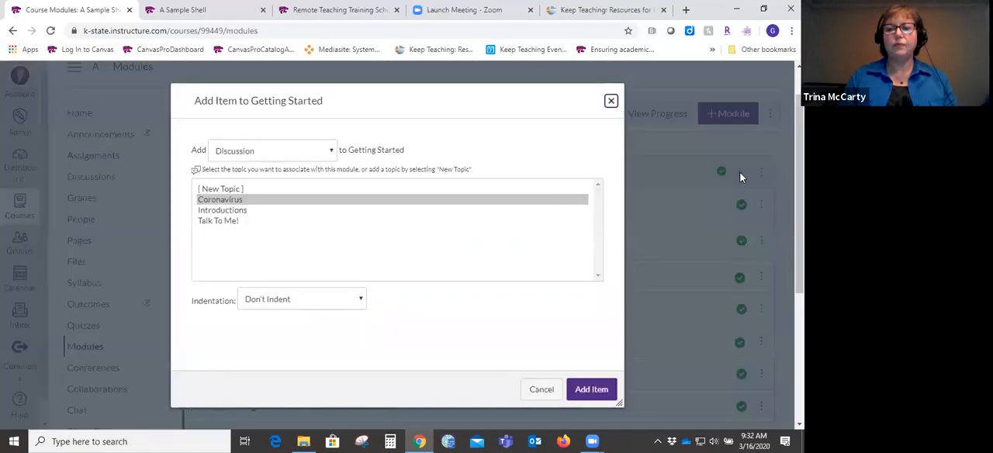
pyautogui.click(329, 151)
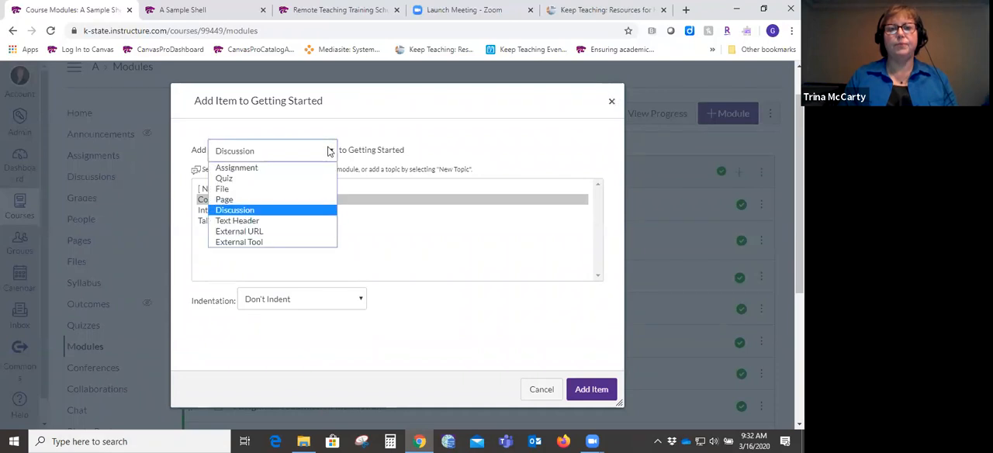
pyautogui.click(293, 170)
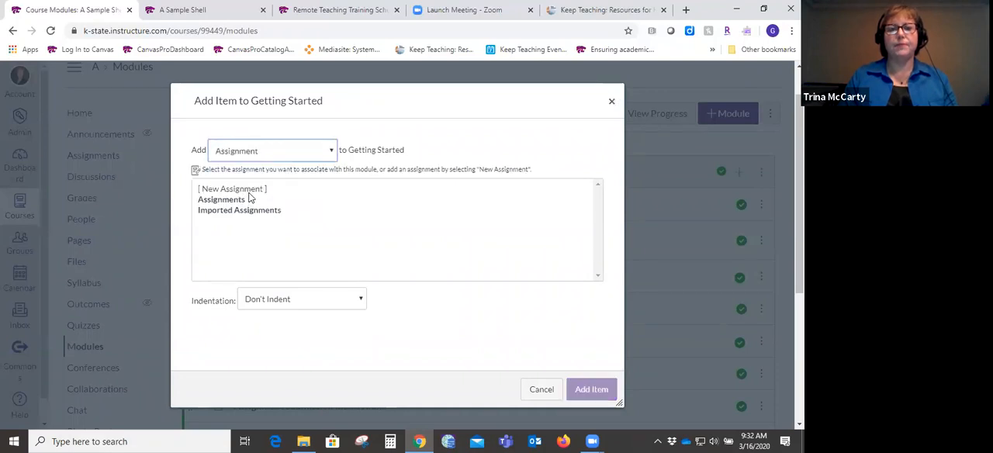
pyautogui.click(249, 191)
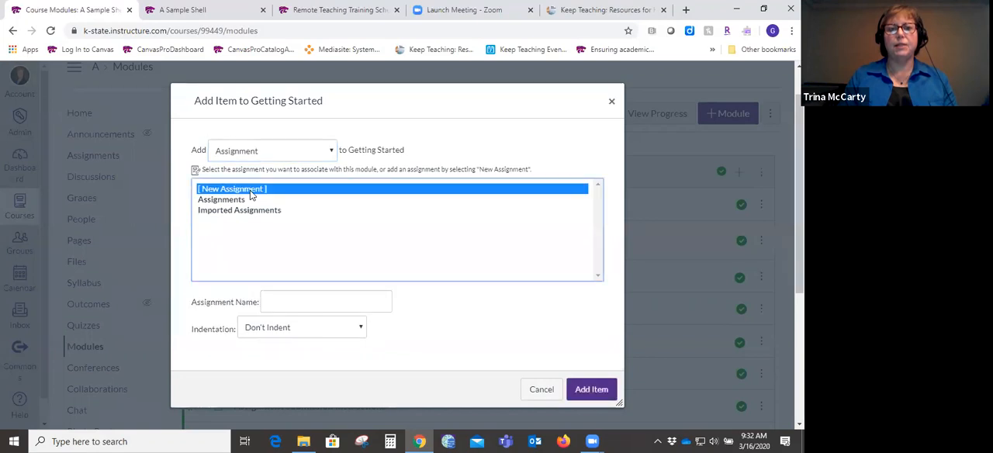
pyautogui.click(275, 303)
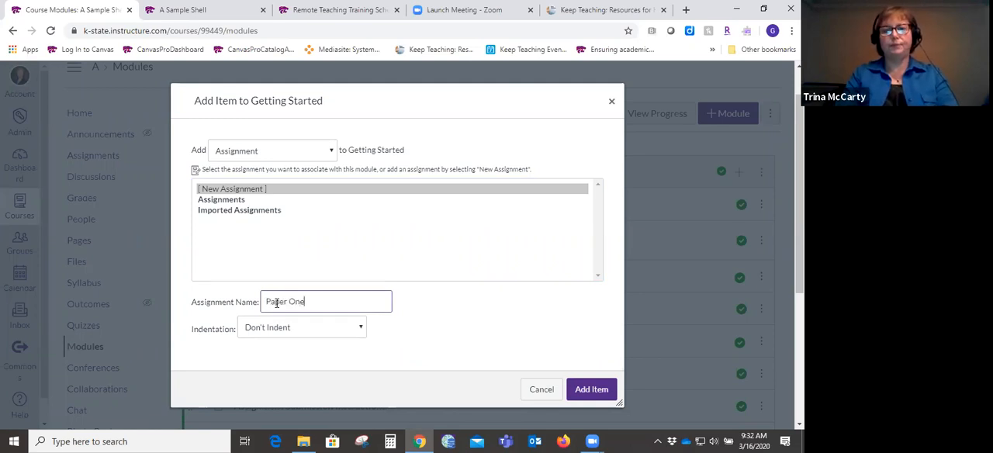
pyautogui.click(592, 388)
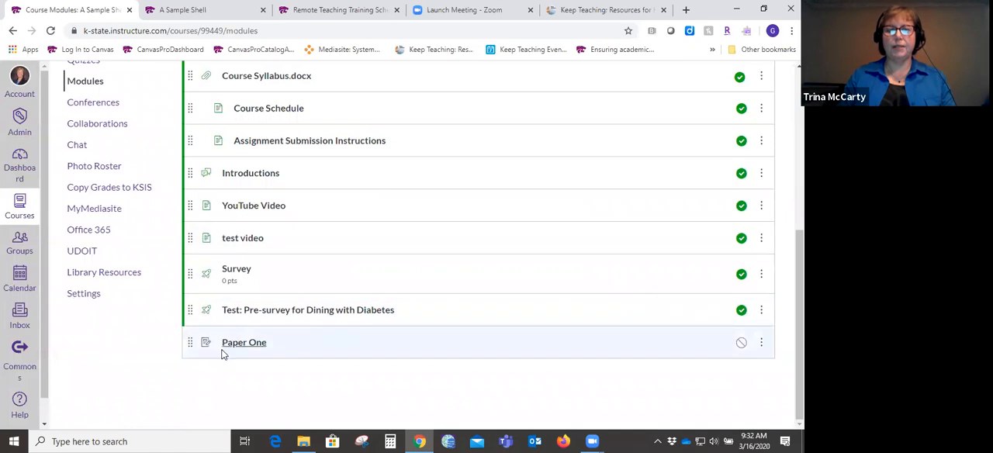
pyautogui.moveTo(191, 342); pyautogui.dragTo(196, 281)
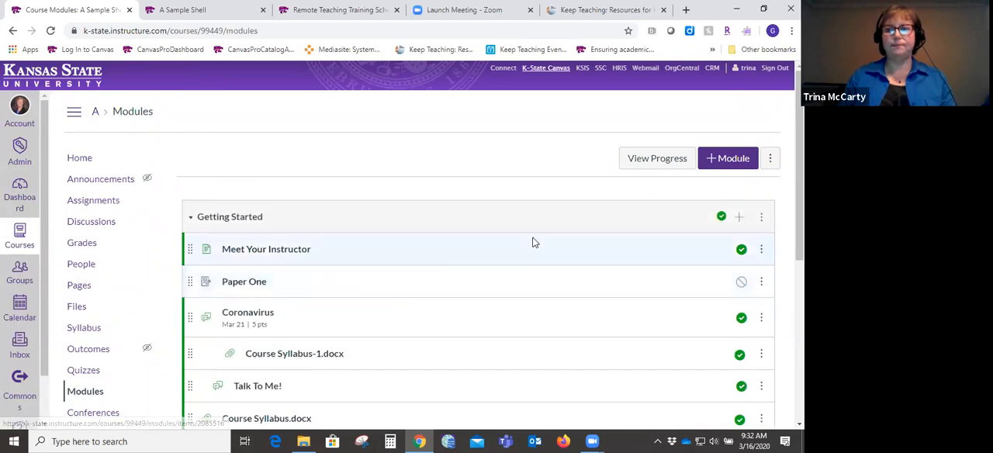
# - Edit the Paper One assignment and enter the description "For paper one, I would like a 1,000-1,500 word paper on..."
pyautogui.click(254, 284)
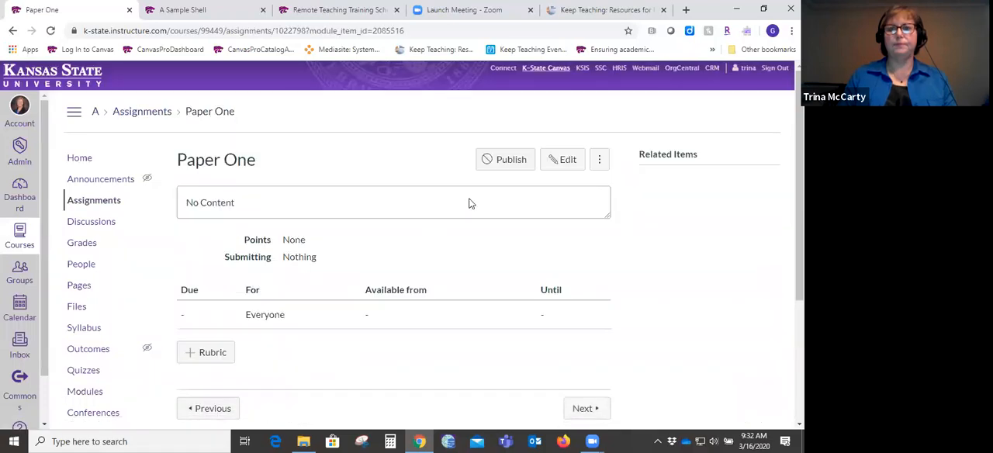
pyautogui.click(567, 161)
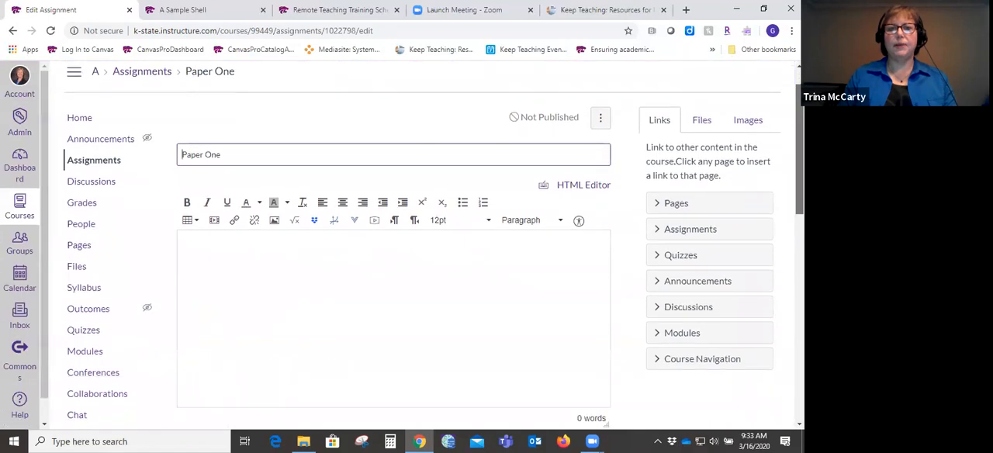
pyautogui.click(498, 281)
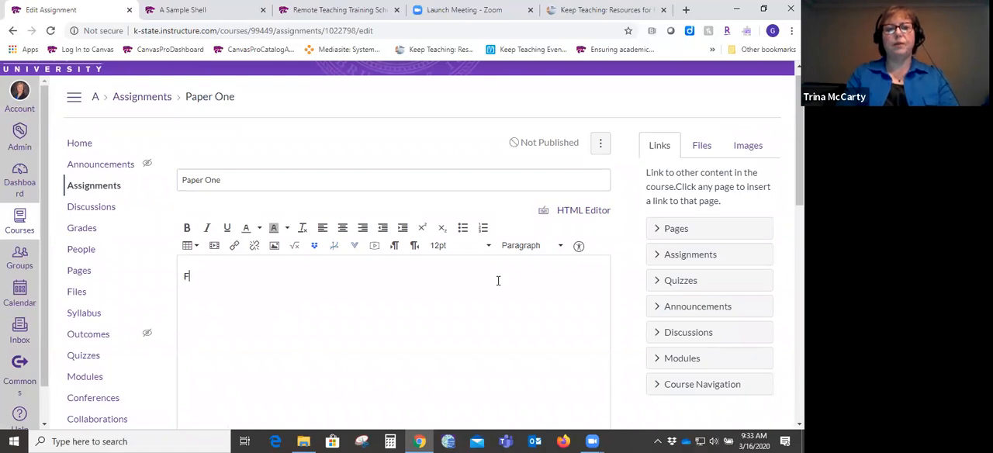
pyautogui.write('For paper one, I would')
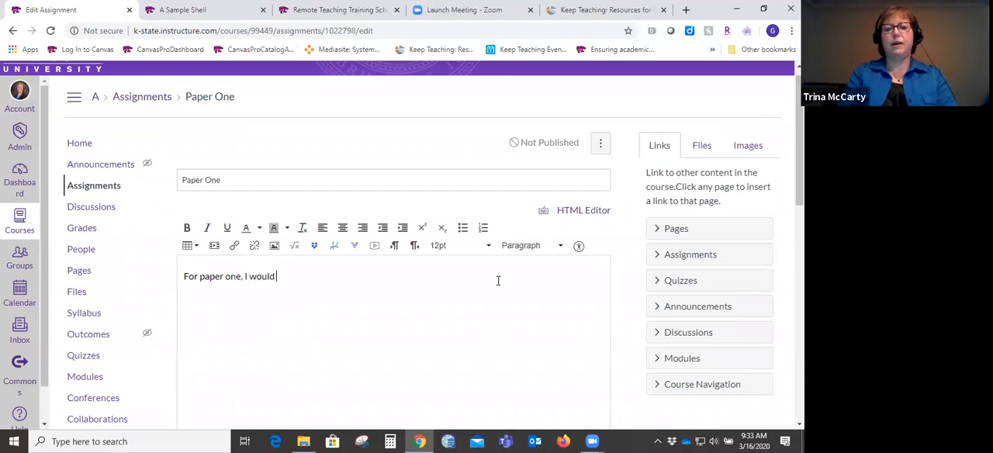
pyautogui.write(' like a 1,')
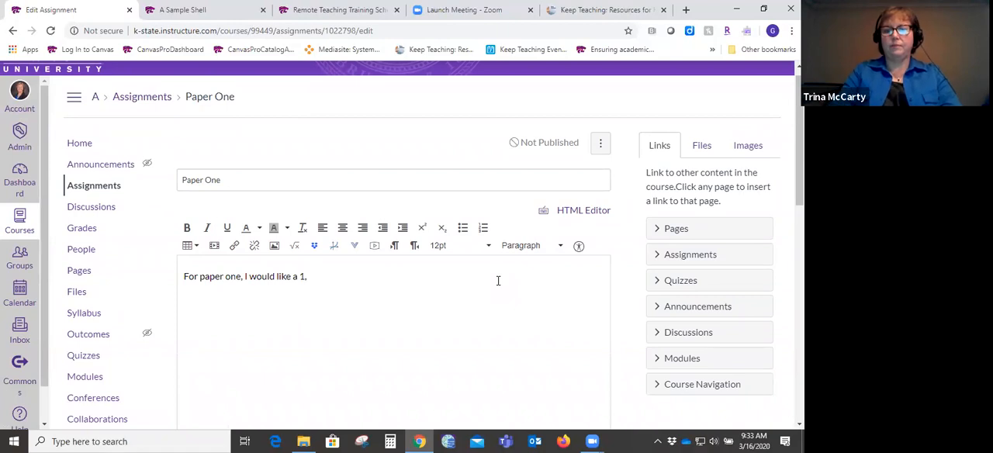
pyautogui.write('000-1,500 word paper on...')
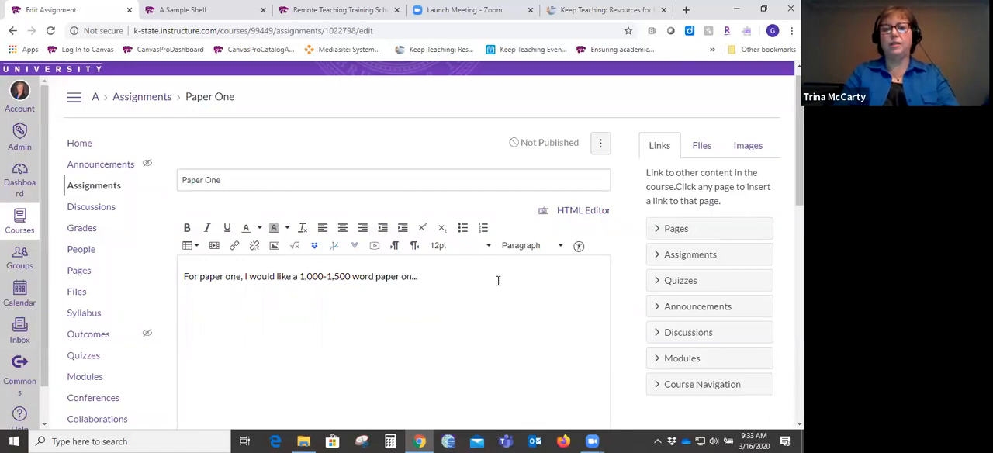
pyautogui.press('Return')
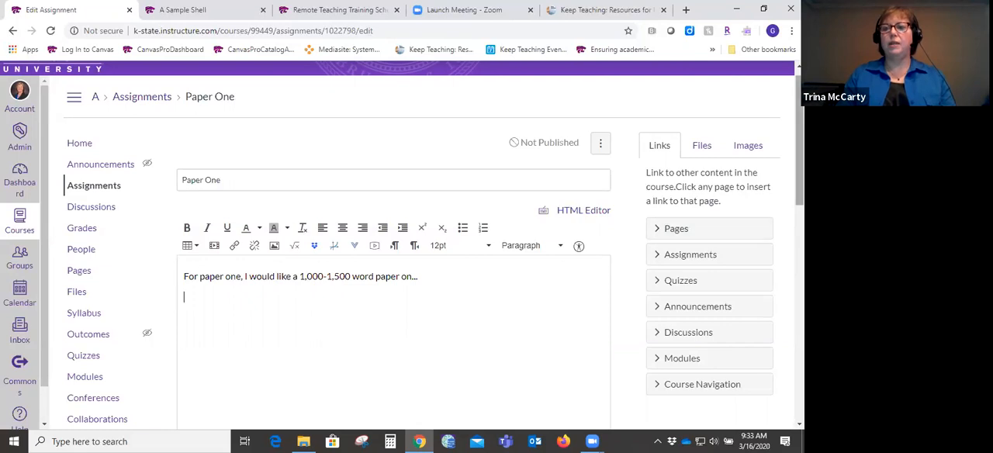
# - Set the Paper One assignment's points to 20
pyautogui.scroll(-2, 402, 245)
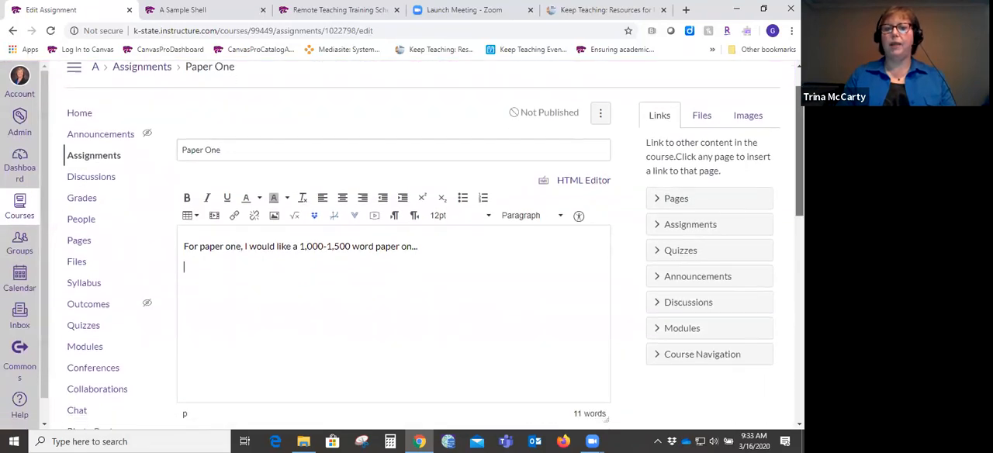
pyautogui.scroll(-2, 402, 245)
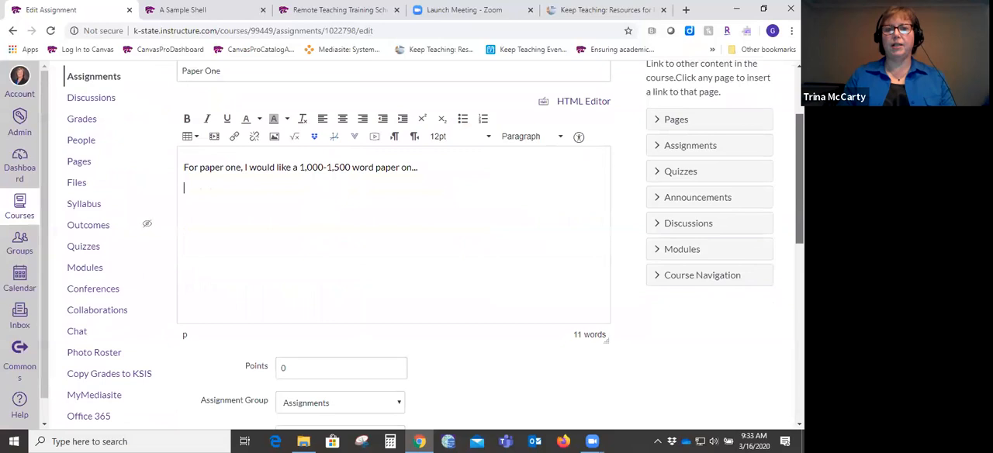
pyautogui.scroll(3, 434, 245)
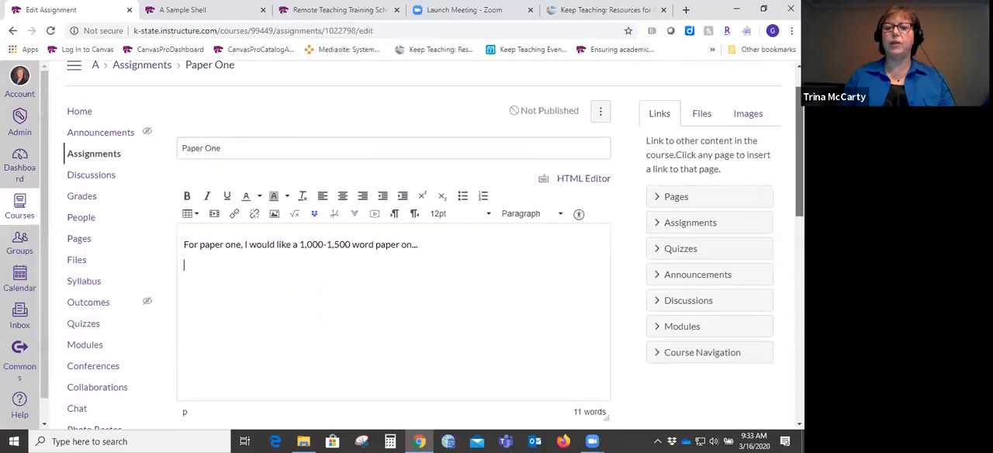
pyautogui.scroll(-5, 195, 250)
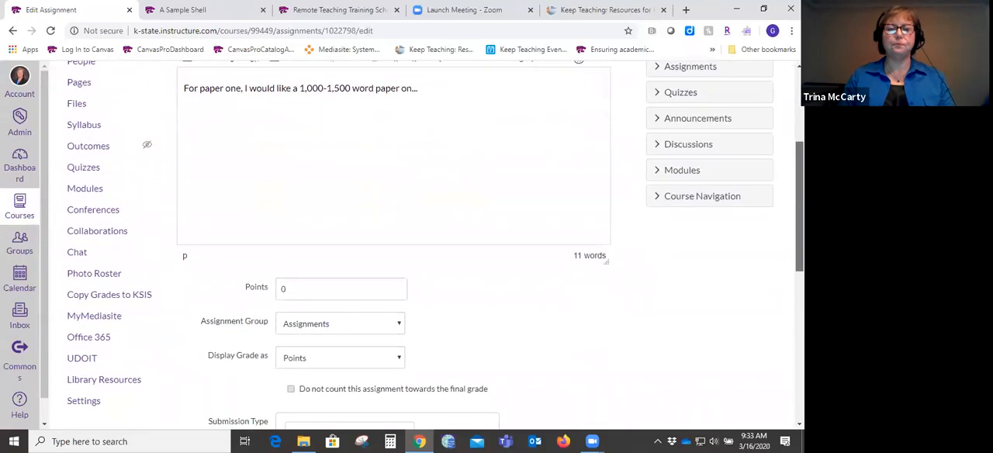
pyautogui.scroll(-1, 672, 286)
pyautogui.click(317, 253)
pyautogui.write('20')
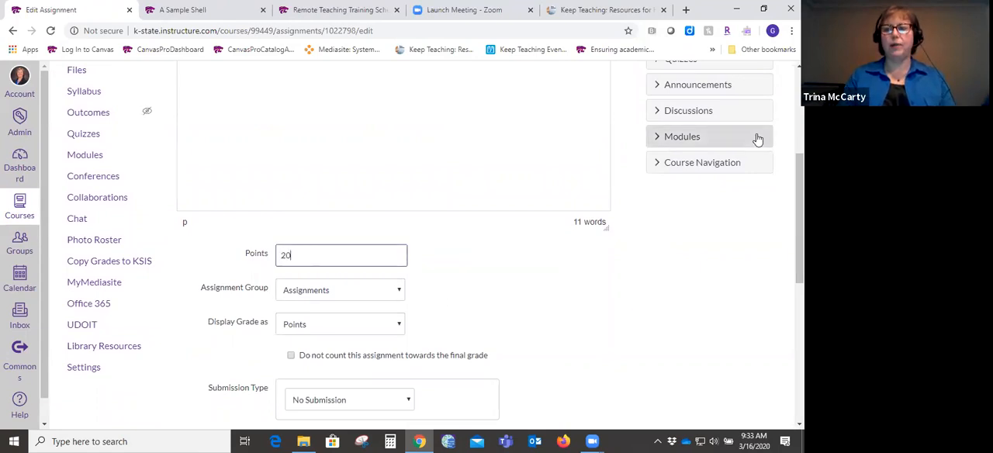
# - Set the Paper One assignment's due date to Mar 26 at 11:59pm for everyone
pyautogui.moveTo(799, 203); pyautogui.dragTo(799, 235)
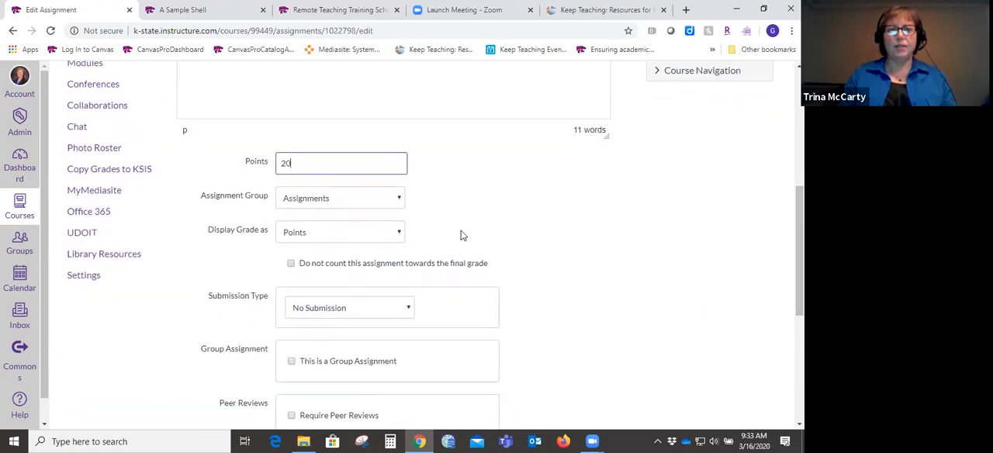
pyautogui.moveTo(799, 233); pyautogui.dragTo(799, 336)
pyautogui.click(427, 247)
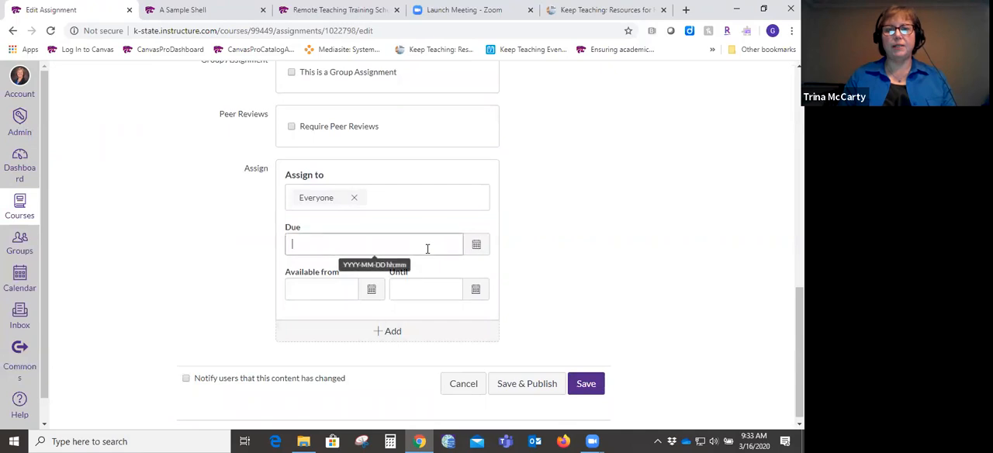
pyautogui.click(474, 249)
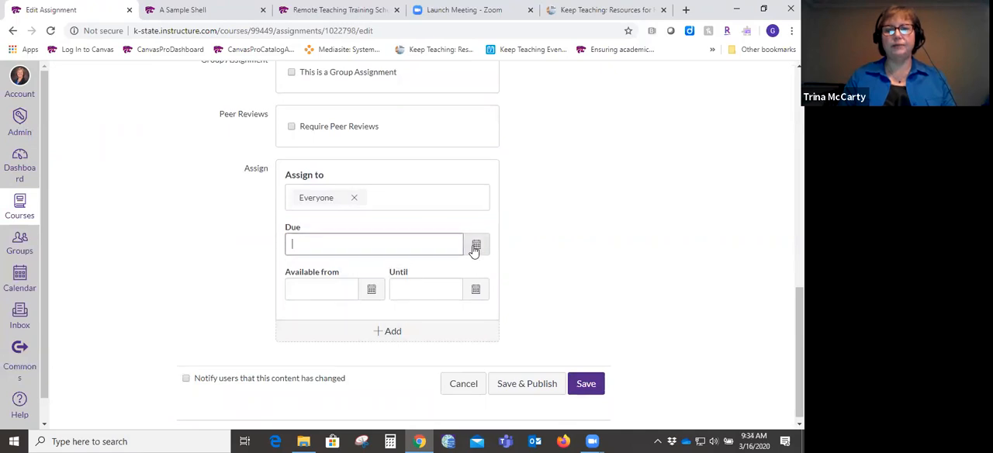
pyautogui.click(378, 352)
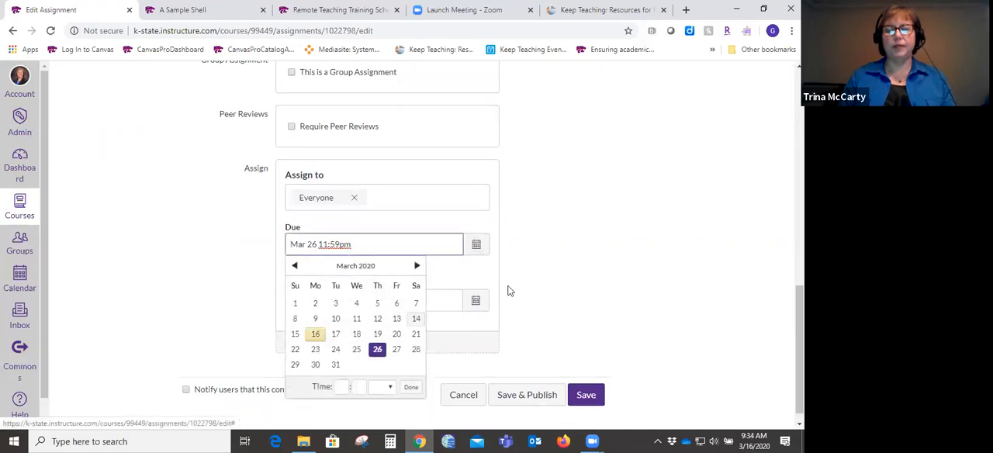
pyautogui.click(540, 285)
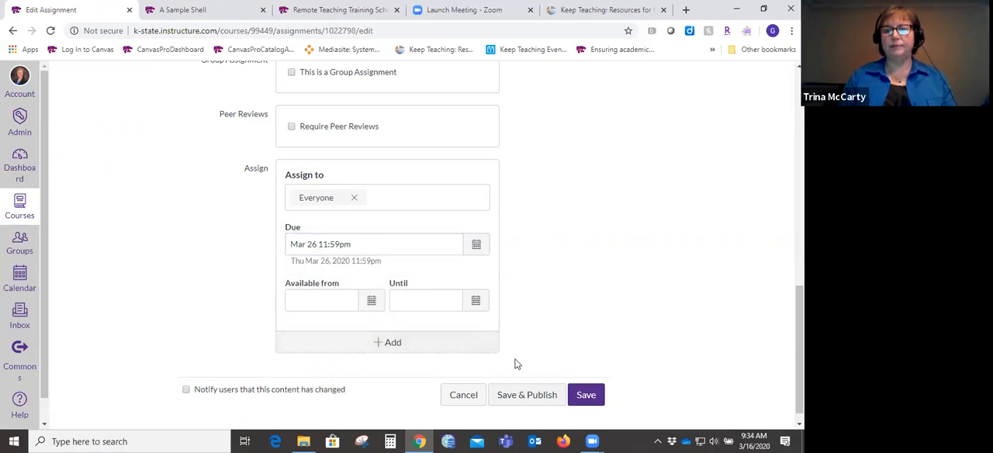
# - Save and publish the Paper One assignment and check its listing in the Getting Started module
pyautogui.click(525, 394)
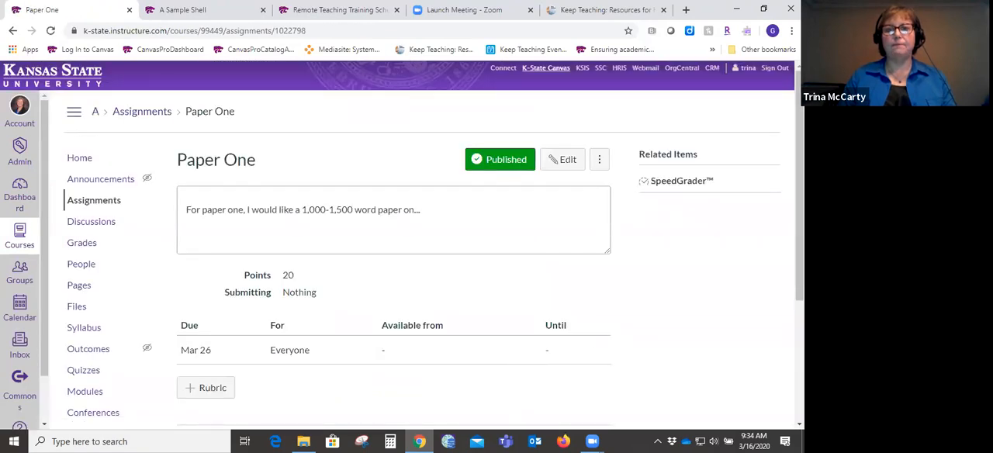
pyautogui.scroll(-3, 434, 245)
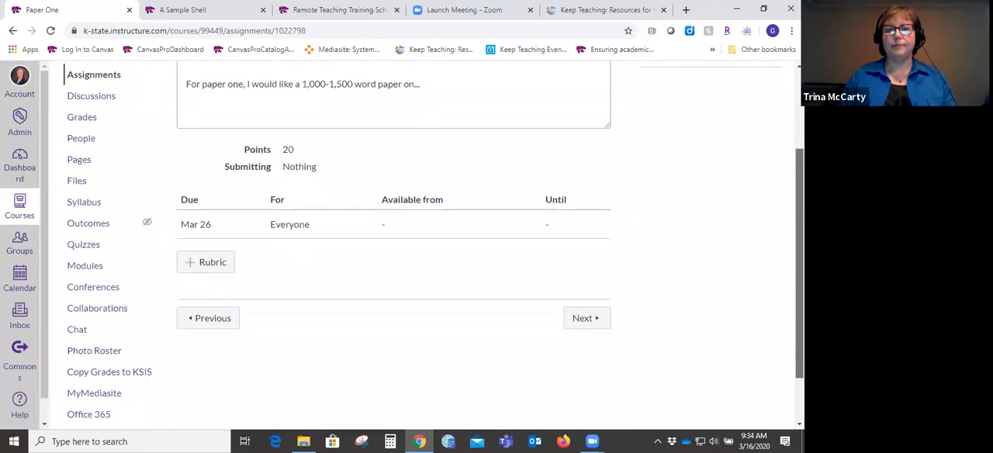
pyautogui.scroll(3, 434, 245)
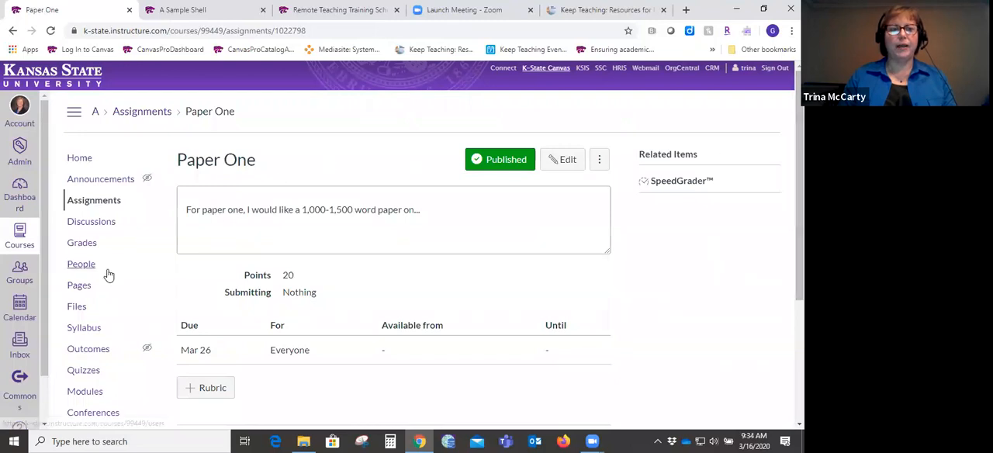
pyautogui.click(85, 391)
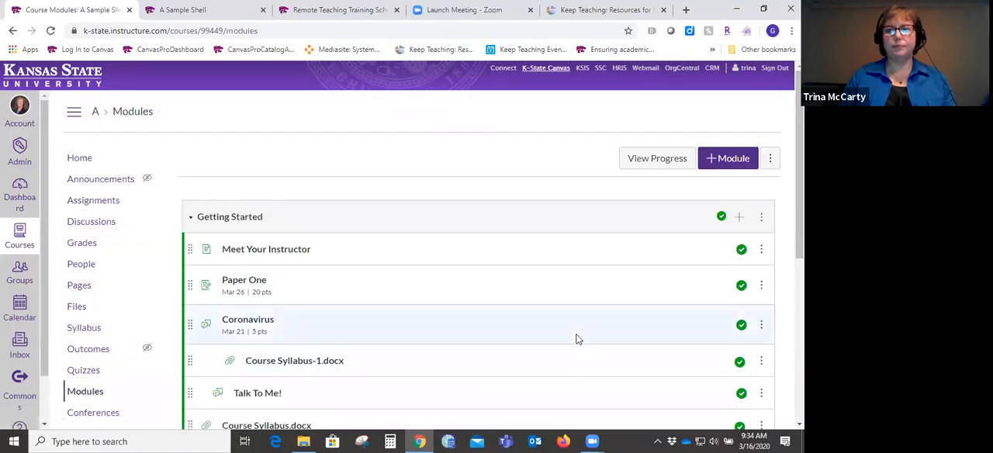
pyautogui.moveTo(799, 201); pyautogui.dragTo(800, 215)
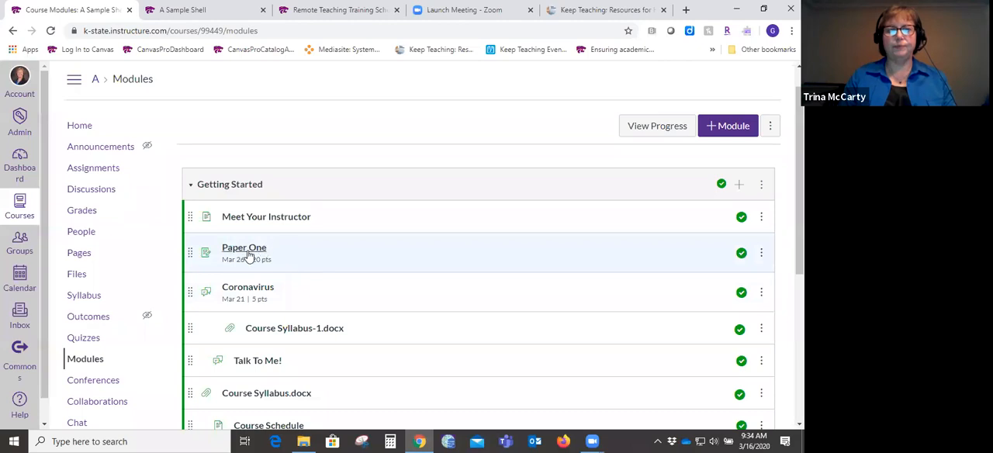
# - Create a new quiz in the course and enter "jslkdjfals" as its instructions
pyautogui.click(84, 337)
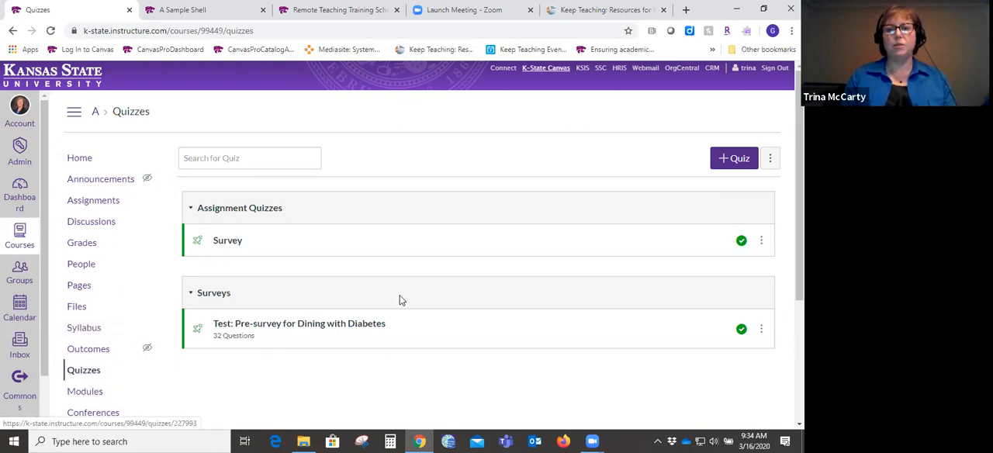
pyautogui.click(735, 159)
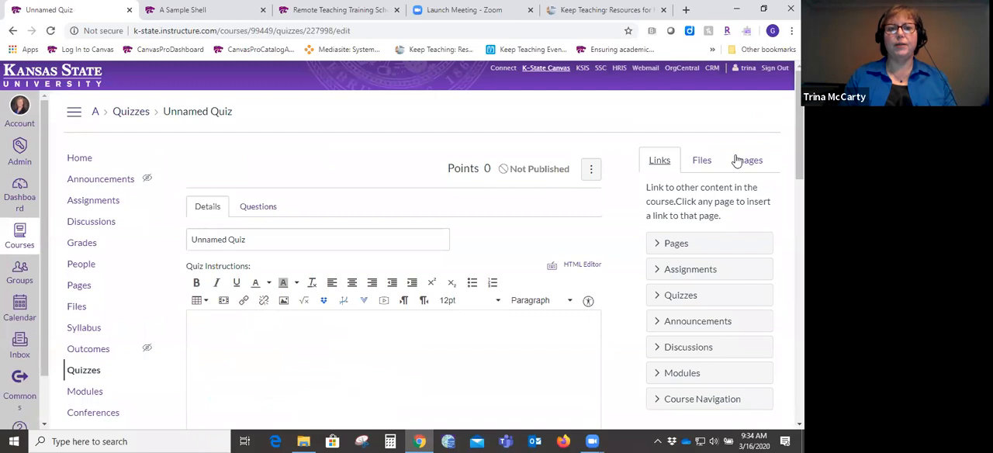
pyautogui.scroll(-2, 785, 174)
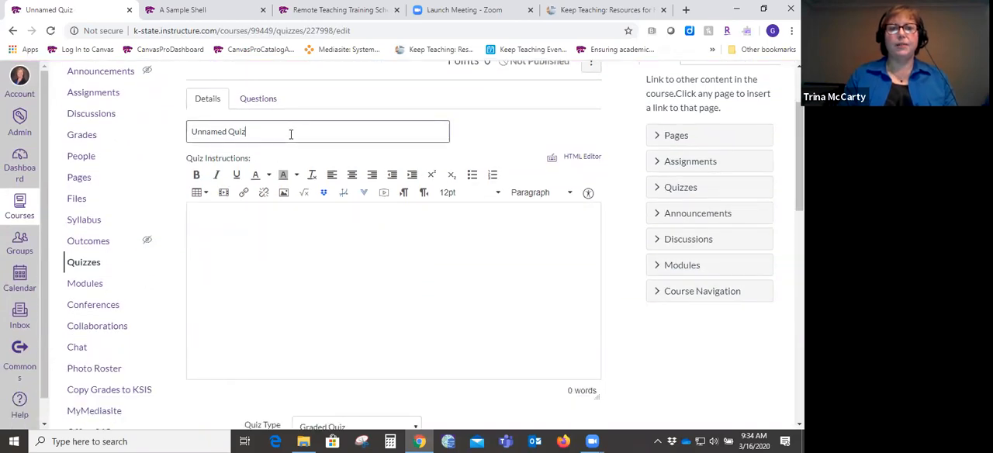
pyautogui.click(293, 221)
pyautogui.write('jslkdjfals')
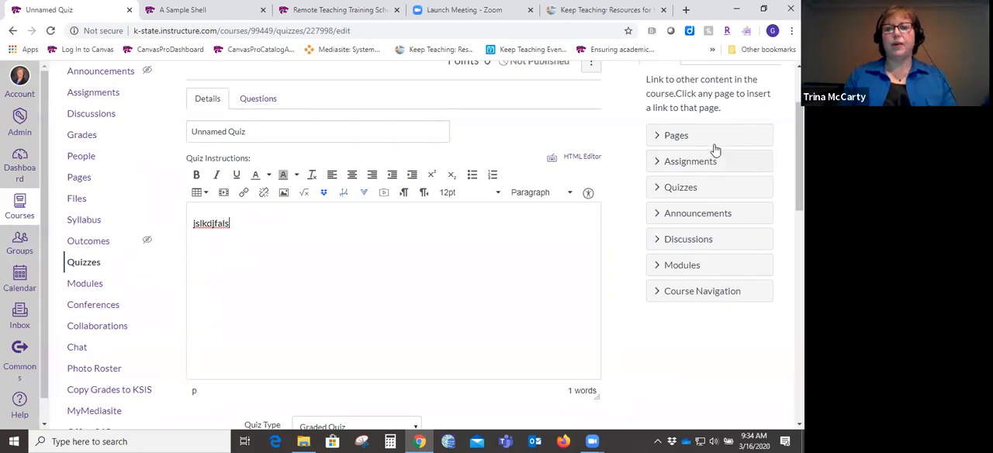
# - Examine the quiz's type, assignment group, timing, attempt, answer visibility, restriction and assignment settings
pyautogui.scroll(-2, 799, 155)
pyautogui.scroll(-1, 496, 248)
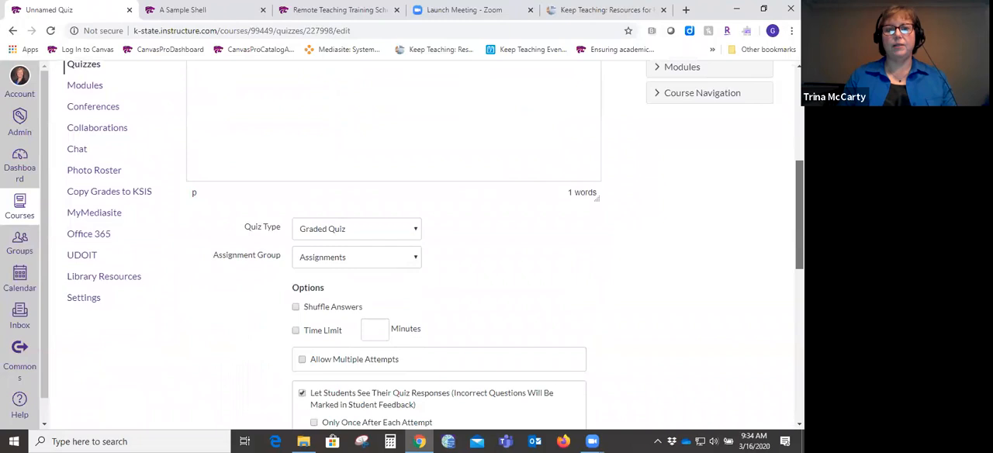
pyautogui.scroll(-2, 434, 244)
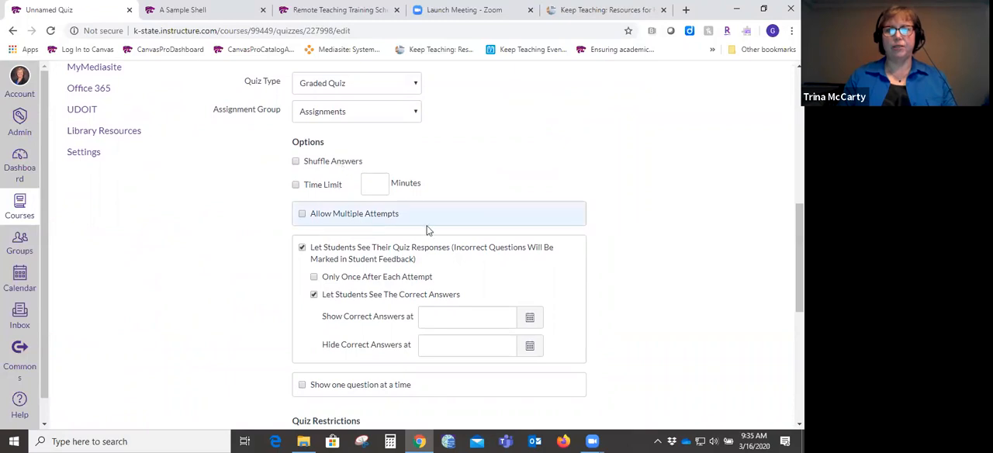
pyautogui.scroll(-1, 798, 264)
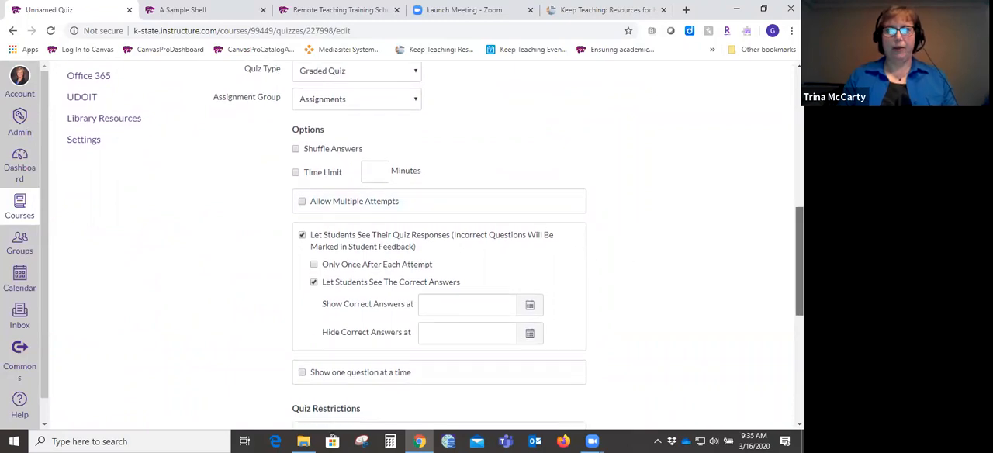
pyautogui.scroll(-2, 799, 271)
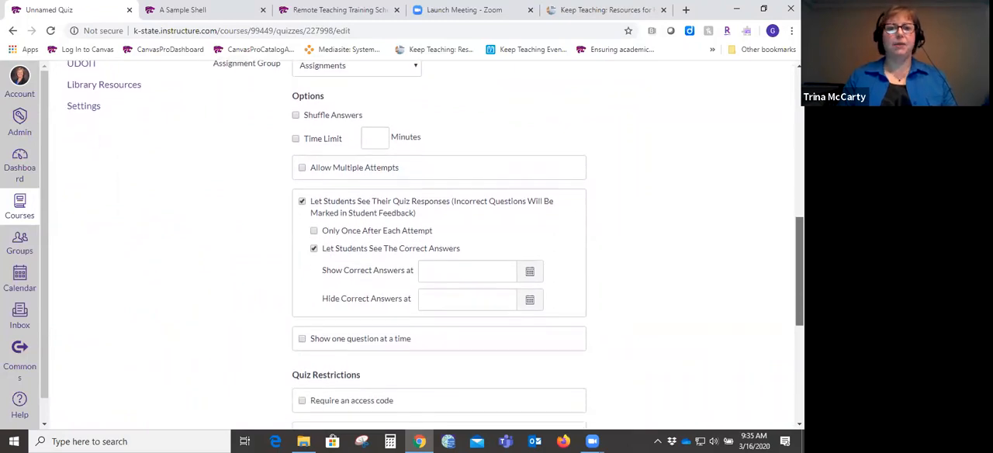
pyautogui.scroll(-1, 799, 271)
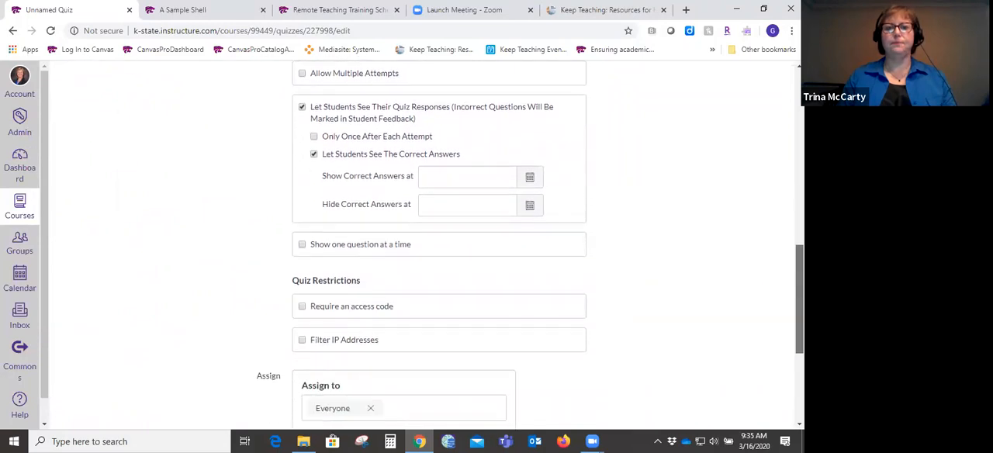
pyautogui.scroll(-3, 434, 245)
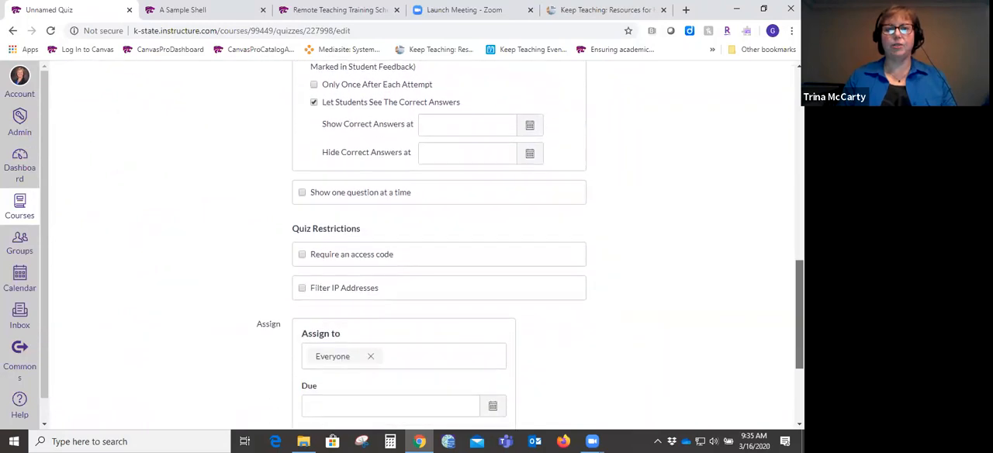
pyautogui.scroll(10, 434, 245)
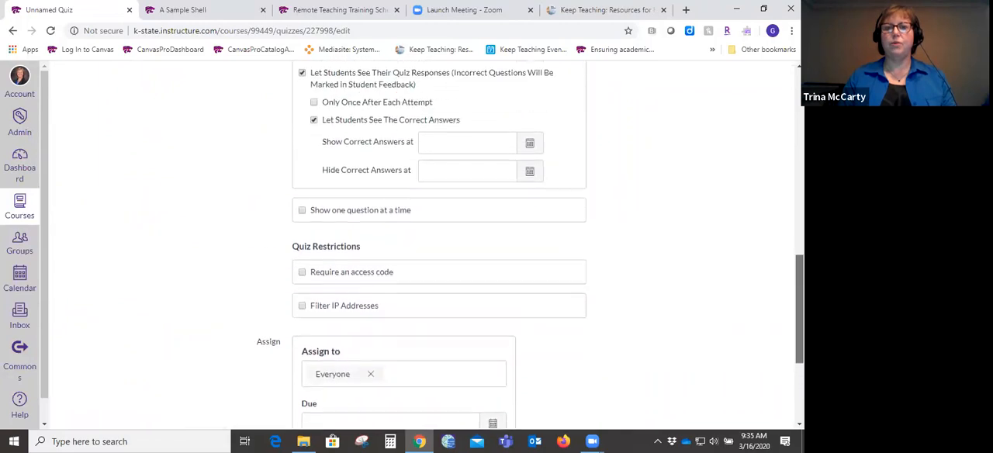
pyautogui.scroll(4, 434, 245)
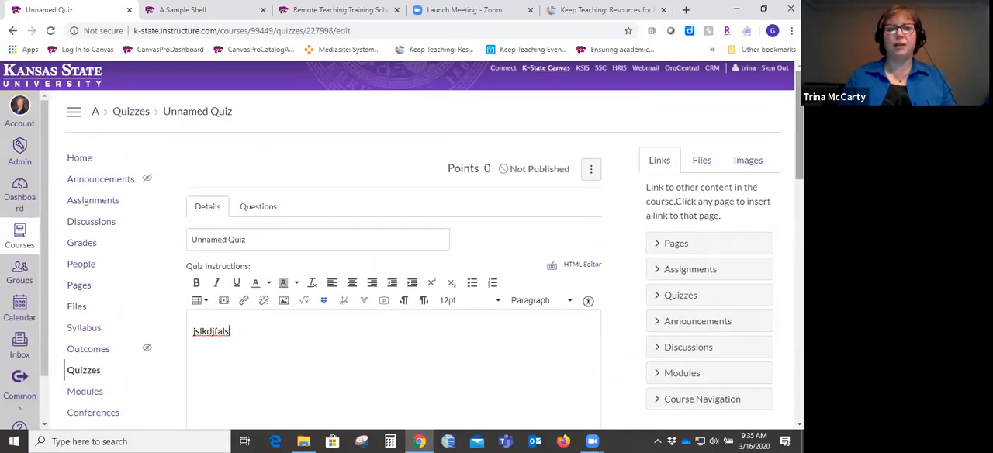
# - Start a new question in the quiz and examine the available question types and the multiple choice answer fields
pyautogui.click(255, 206)
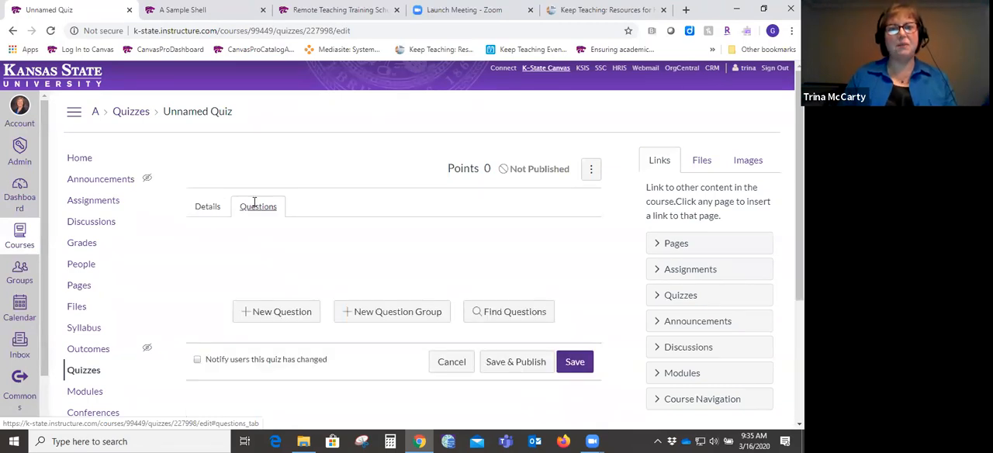
pyautogui.click(207, 207)
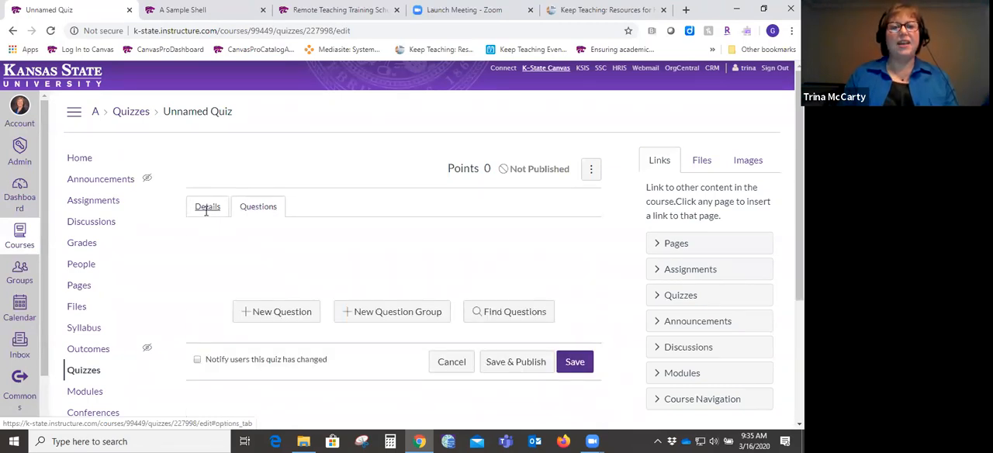
pyautogui.click(259, 208)
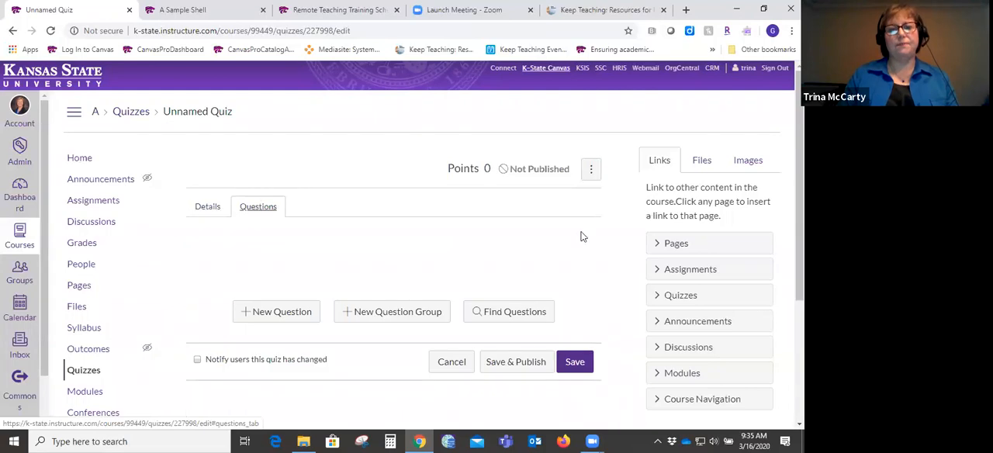
pyautogui.click(299, 312)
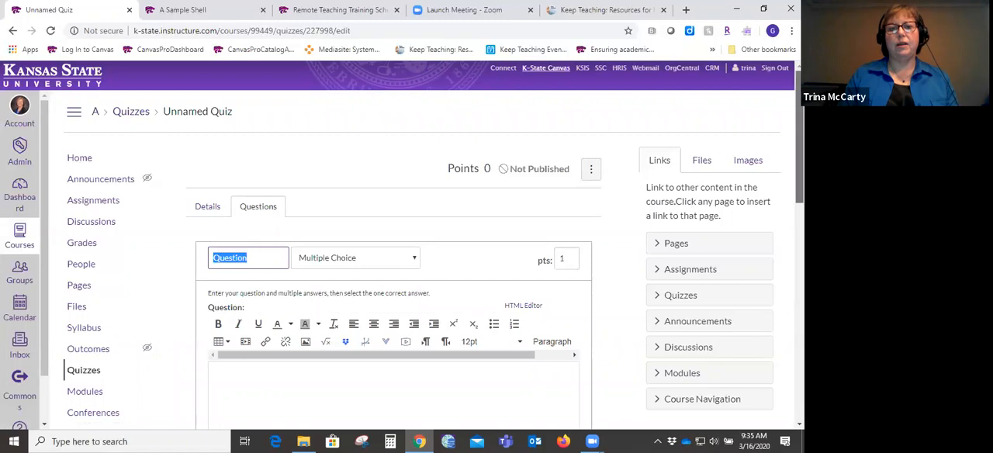
pyautogui.scroll(-1, 434, 204)
pyautogui.click(415, 201)
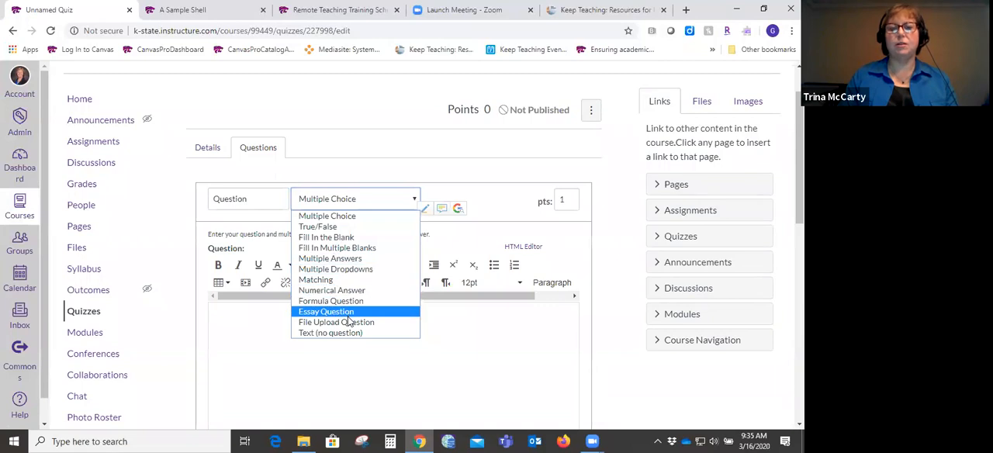
pyautogui.click(396, 154)
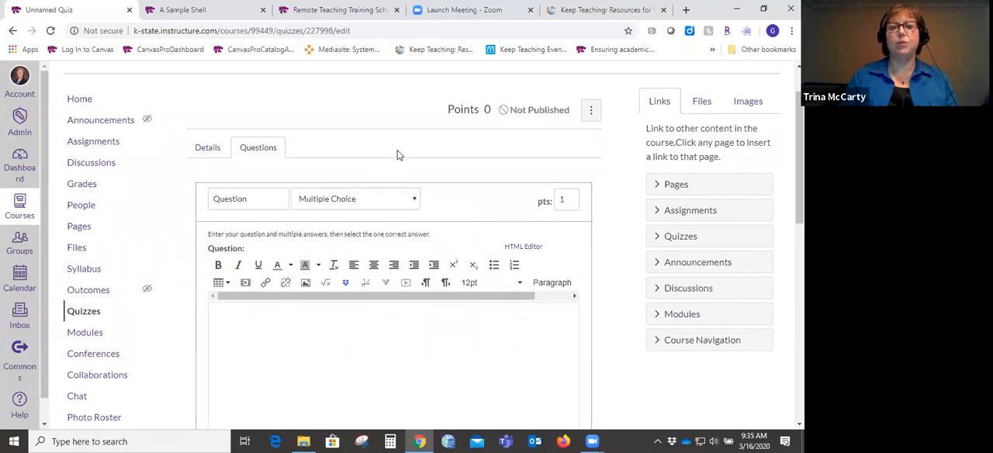
pyautogui.scroll(-5, 605, 229)
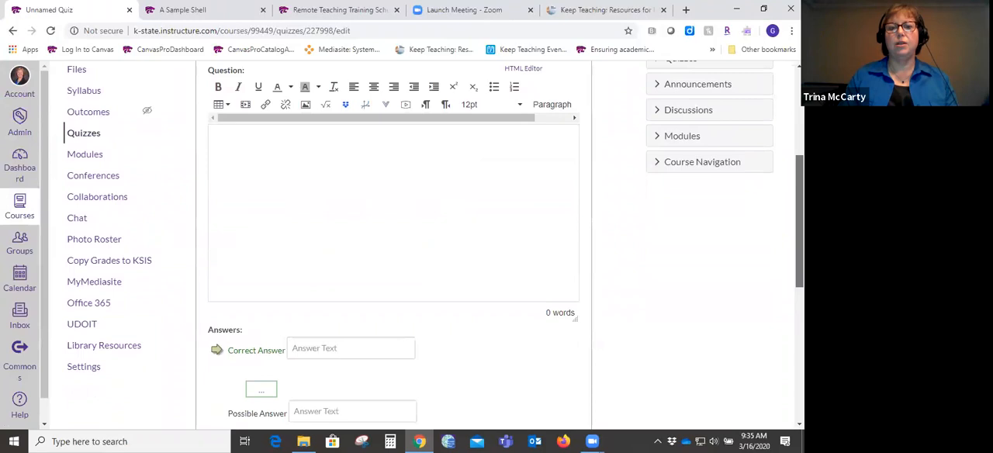
pyautogui.scroll(-2, 395, 232)
pyautogui.scroll(10, 236, 187)
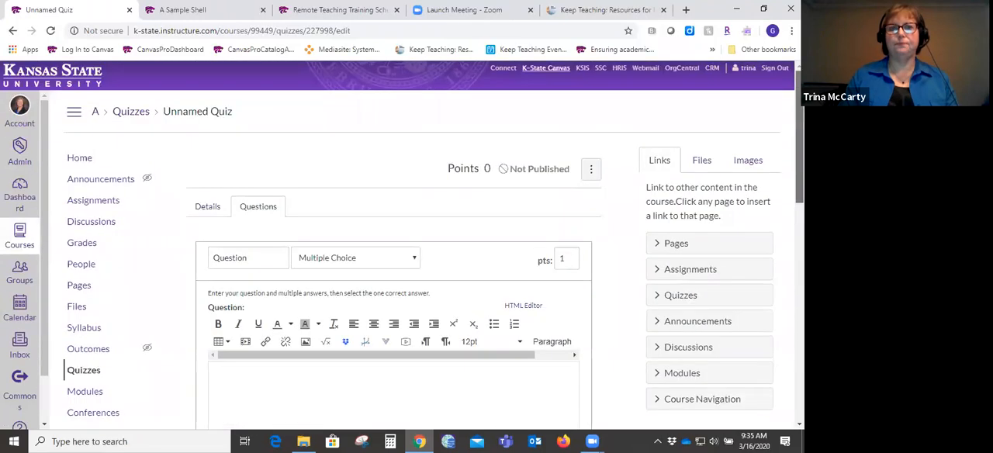
# - Leave the quiz for the course home page and review the items listed in the Getting Started module
pyautogui.click(80, 161)
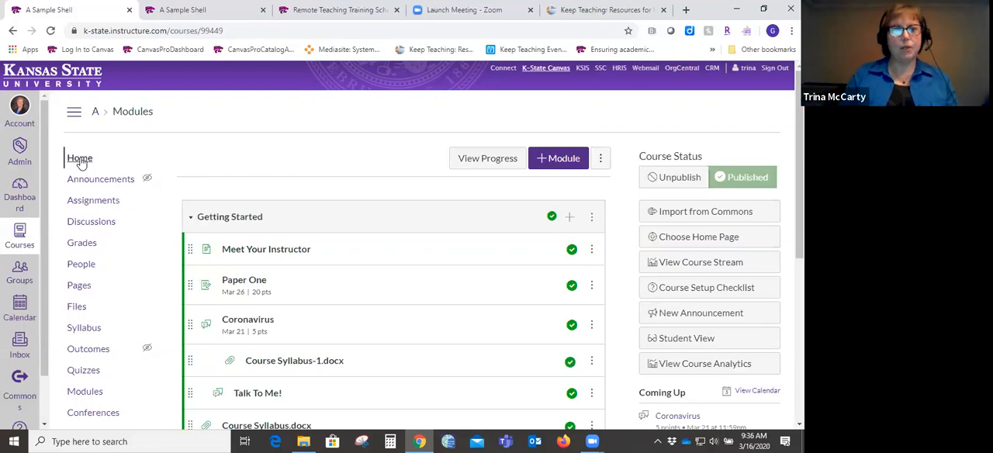
pyautogui.click(82, 163)
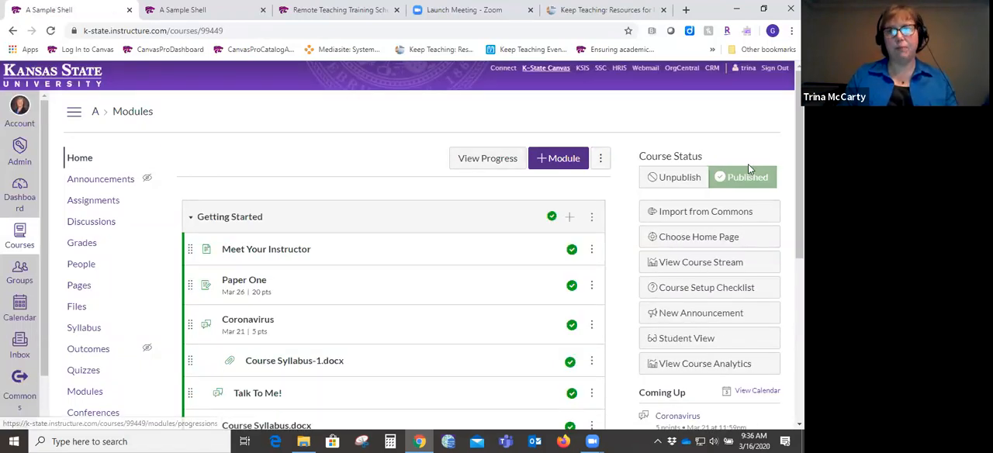
pyautogui.moveTo(799, 167)
pyautogui.mouseDown()
pyautogui.moveTo(799, 231)
pyautogui.moveTo(799, 166)
pyautogui.mouseUp()
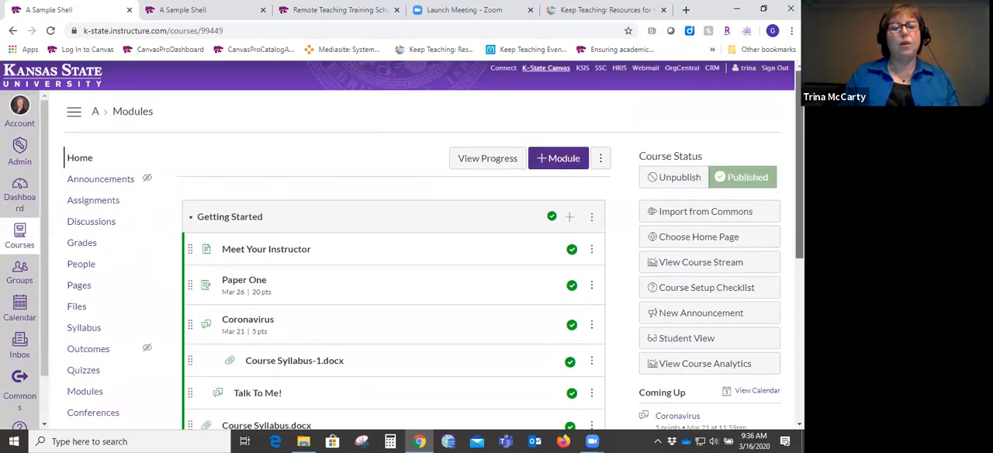
pyautogui.scroll(-1, 401, 245)
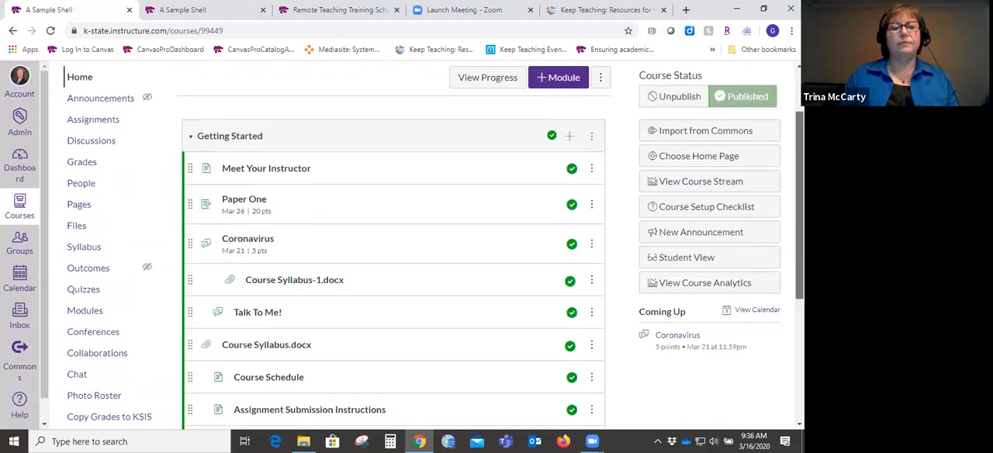
pyautogui.scroll(-3, 435, 245)
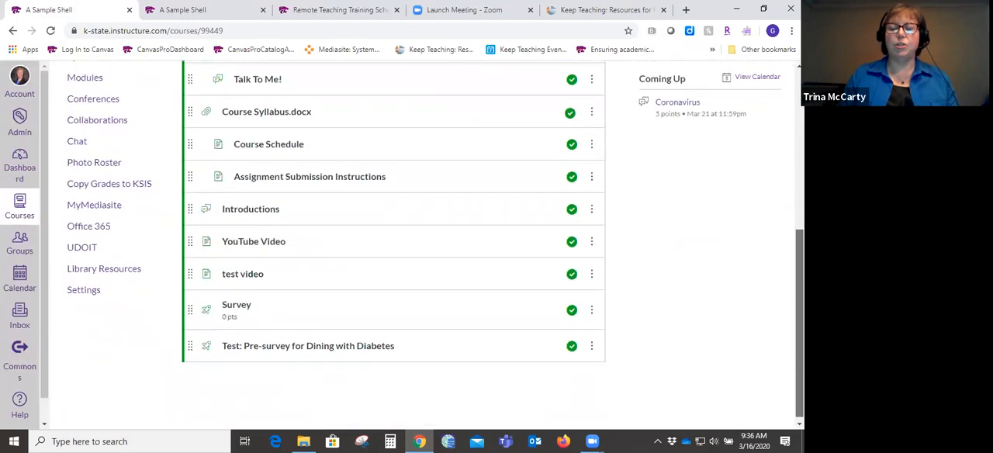
pyautogui.scroll(3, 435, 246)
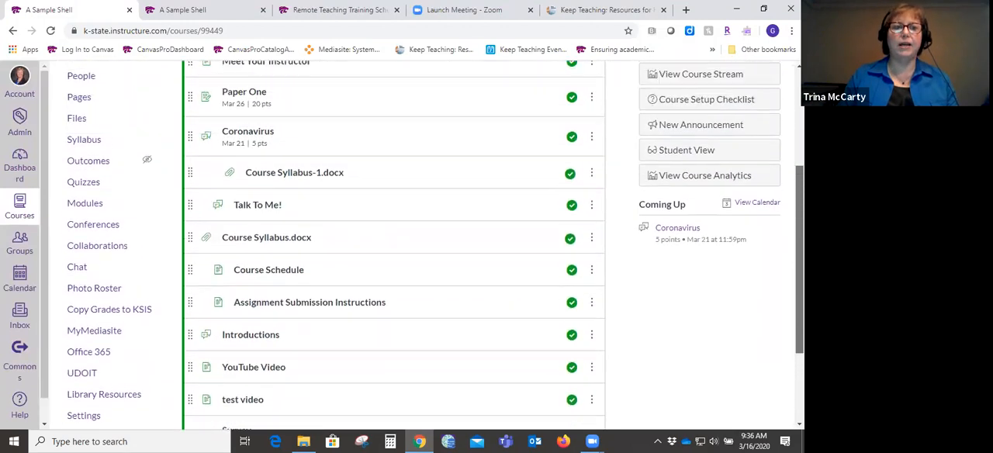
pyautogui.scroll(1, 435, 245)
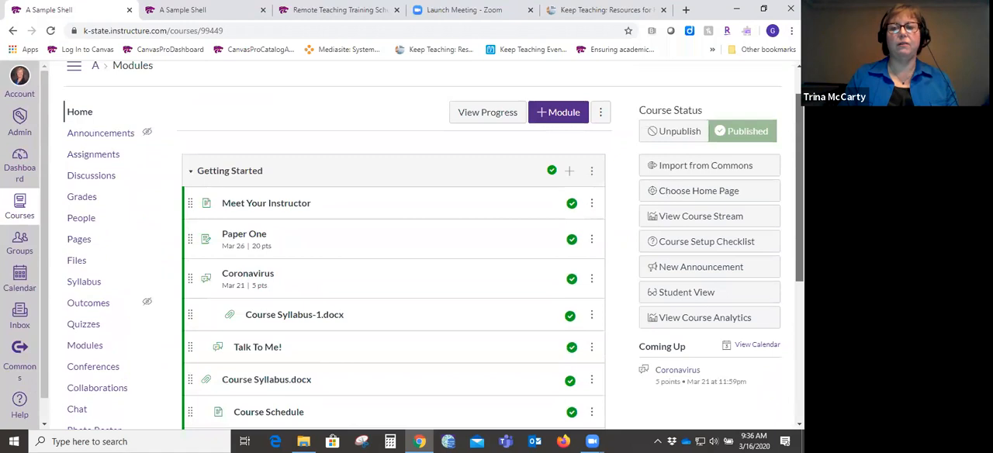
pyautogui.scroll(-1, 435, 245)
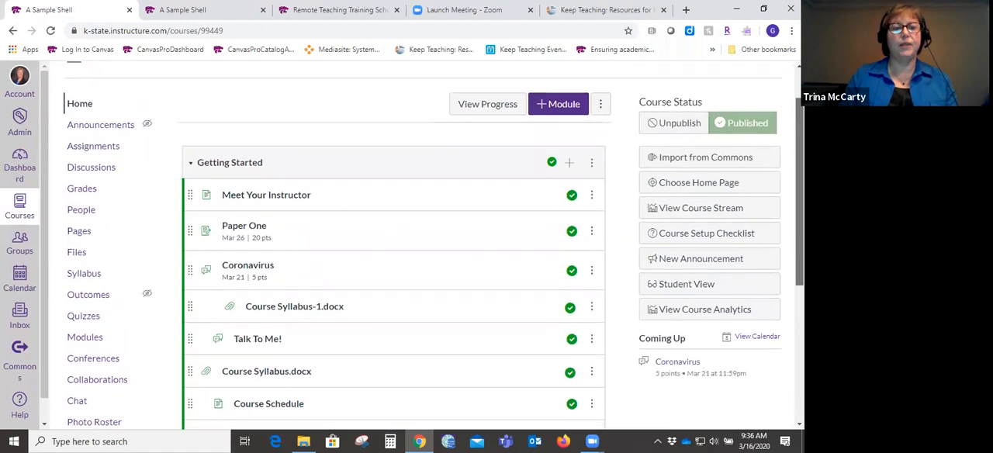
pyautogui.scroll(-2, 434, 245)
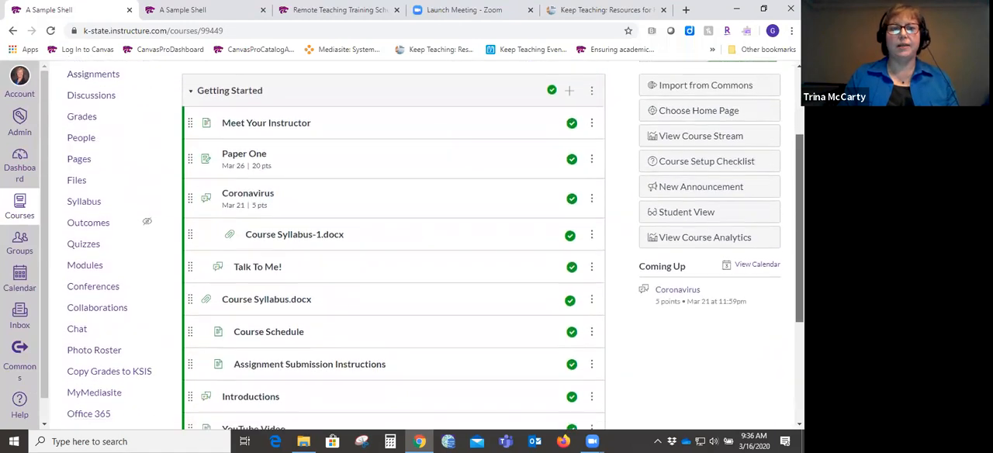
pyautogui.scroll(3, 434, 245)
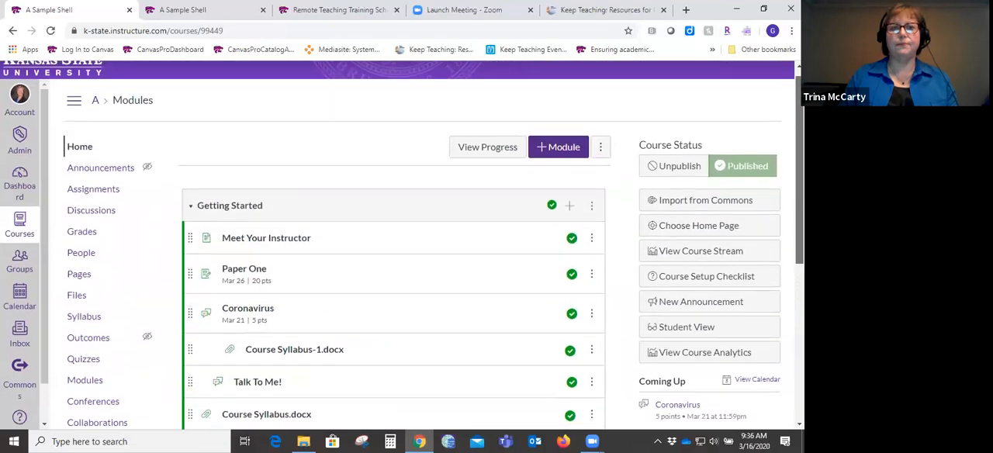
# - Open the course settings and view the Course Details and Sections pages
pyautogui.scroll(-5, 435, 245)
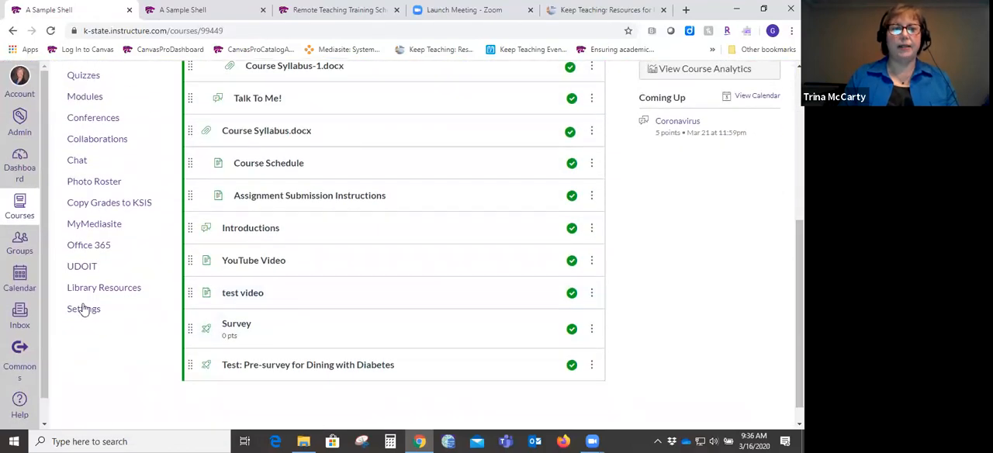
pyautogui.click(86, 310)
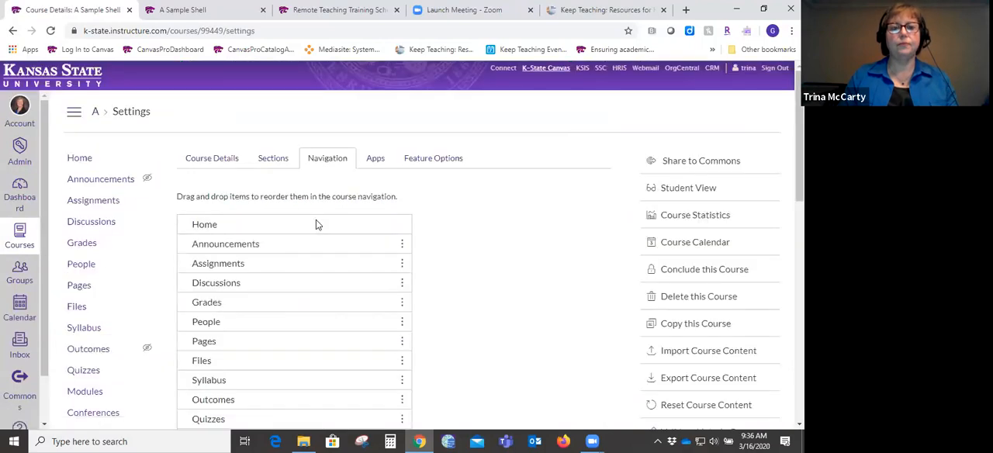
pyautogui.click(202, 162)
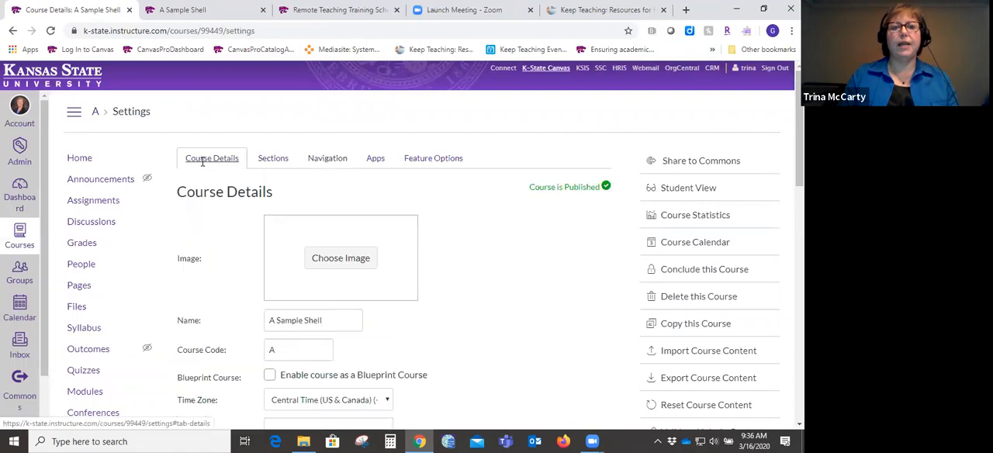
pyautogui.click(267, 163)
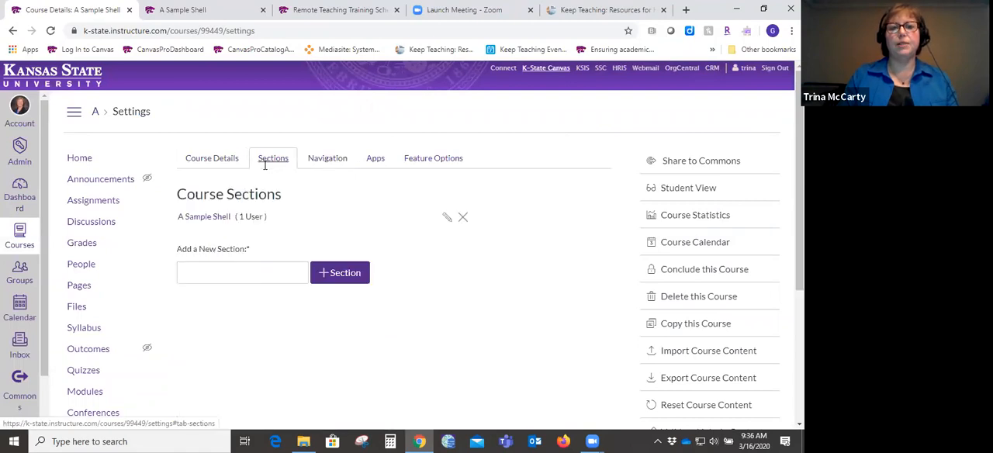
# - Move Modules directly below Home in the course navigation settings
pyautogui.click(326, 161)
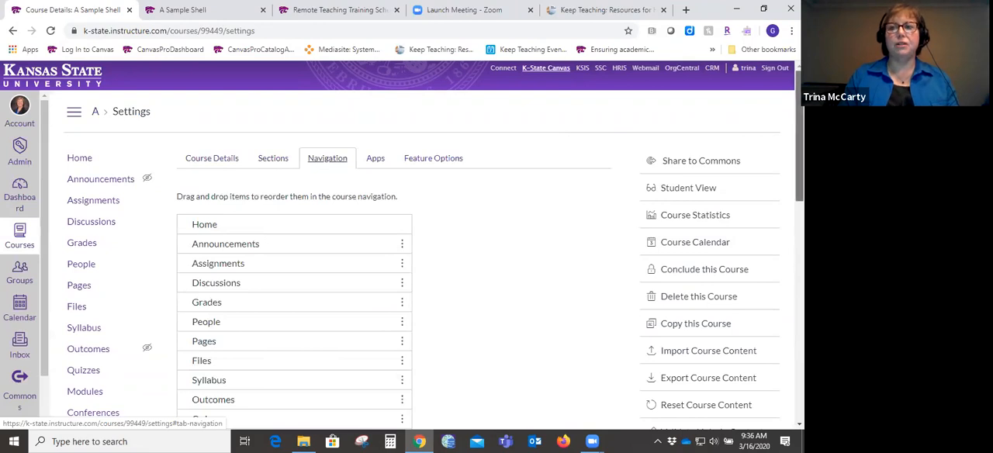
pyautogui.moveTo(799, 132); pyautogui.dragTo(799, 166)
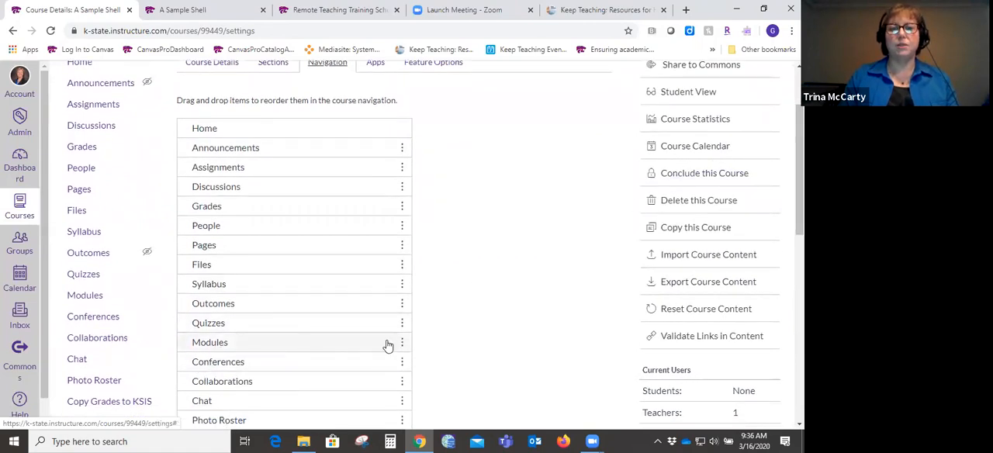
pyautogui.moveTo(200, 345); pyautogui.dragTo(191, 146)
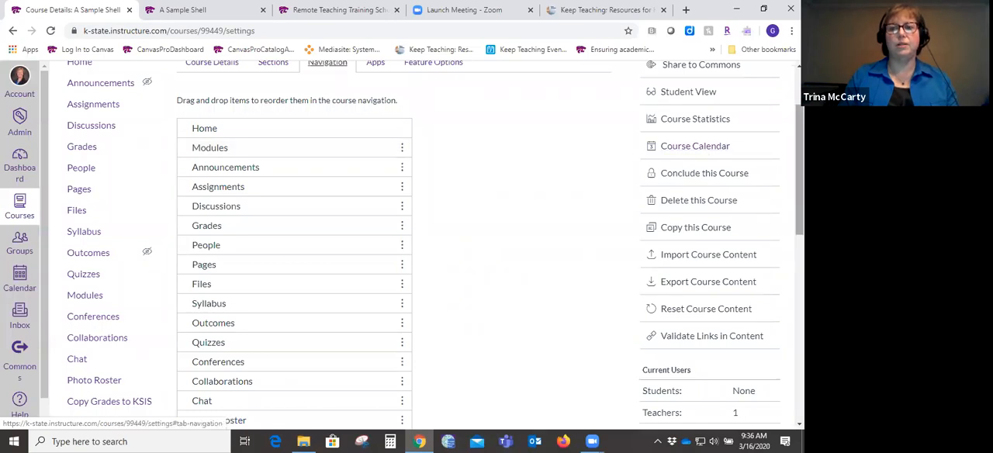
# - Disable Syllabus in the course navigation and check its entry among the items hidden from students
pyautogui.scroll(-2, 434, 244)
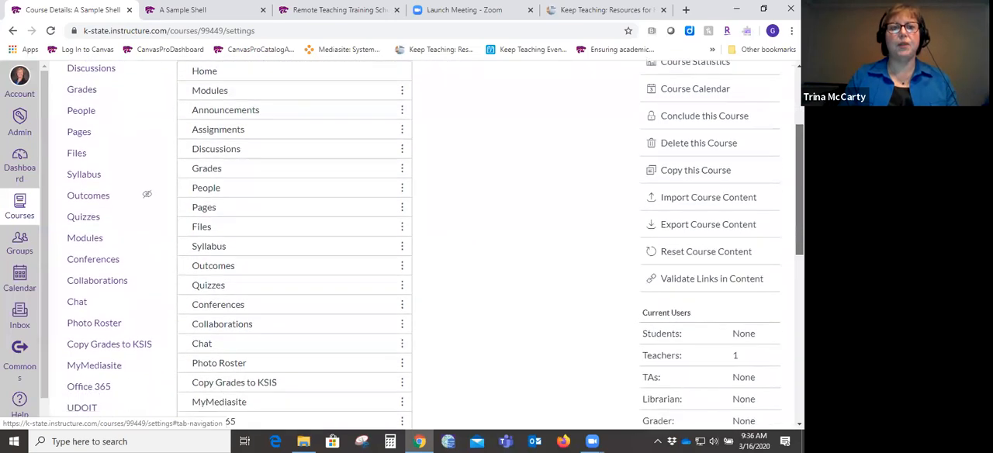
pyautogui.scroll(-2, 352, 201)
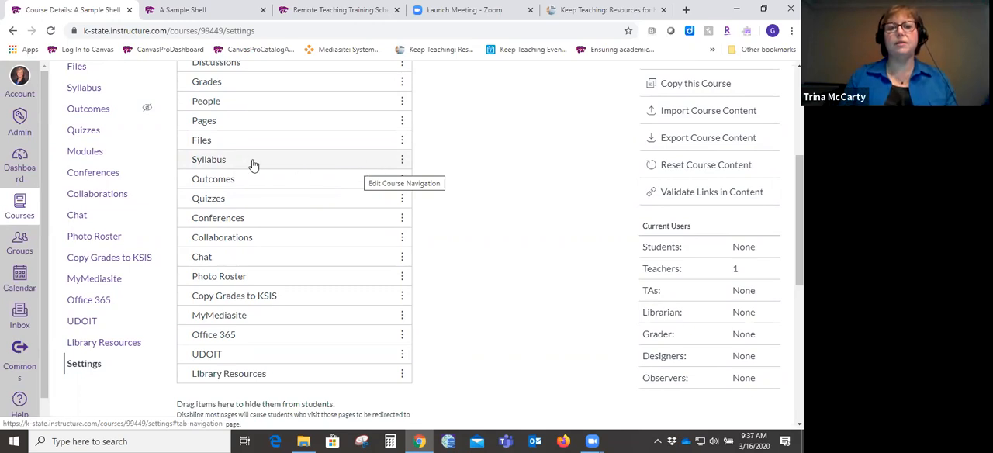
pyautogui.click(401, 162)
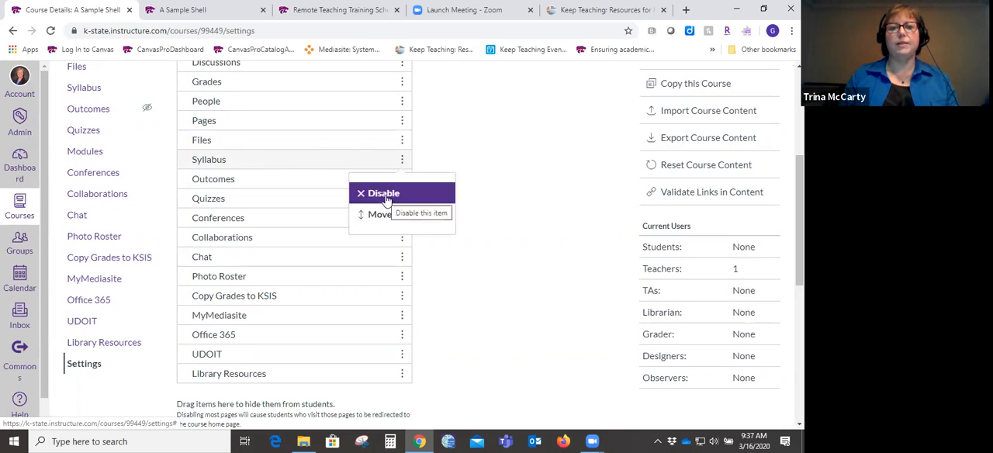
pyautogui.click(386, 199)
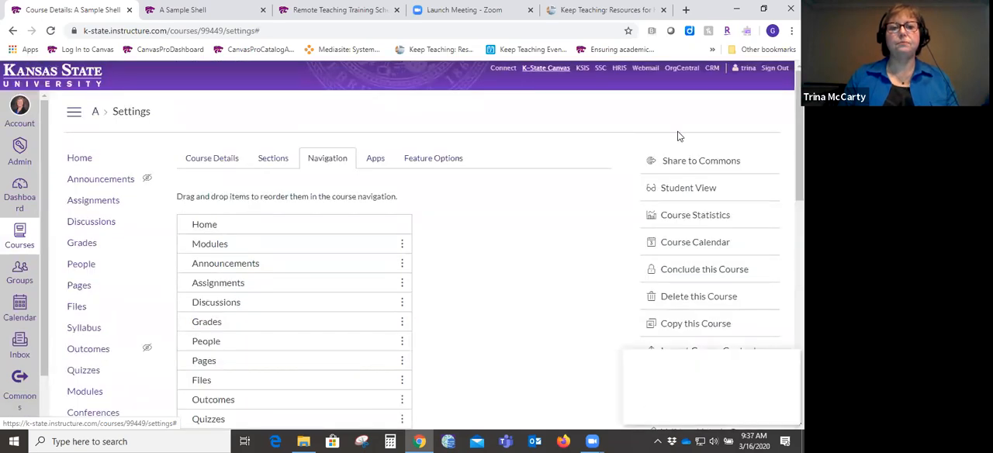
pyautogui.scroll(-3, 402, 244)
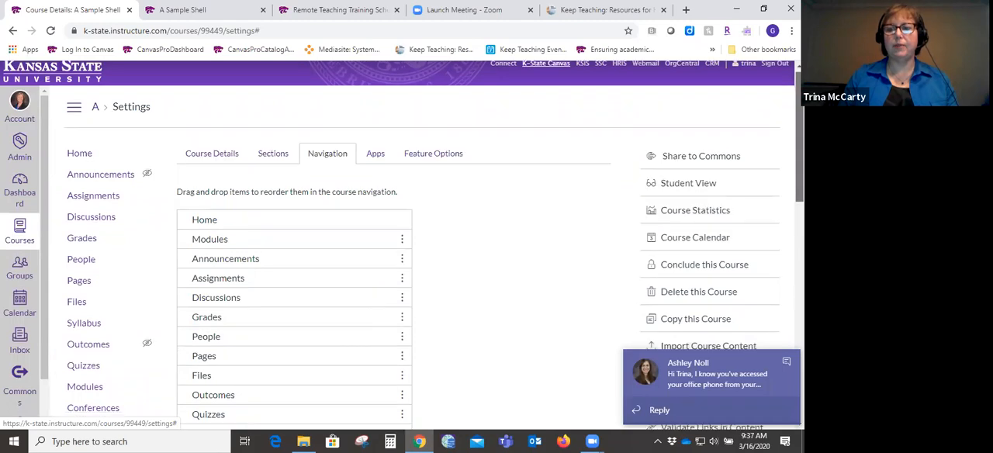
pyautogui.scroll(-5, 401, 244)
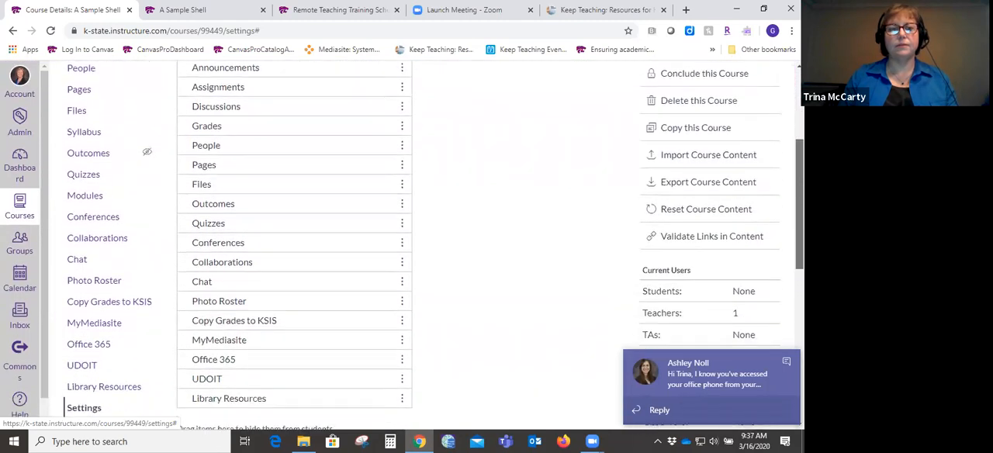
pyautogui.scroll(-5, 295, 244)
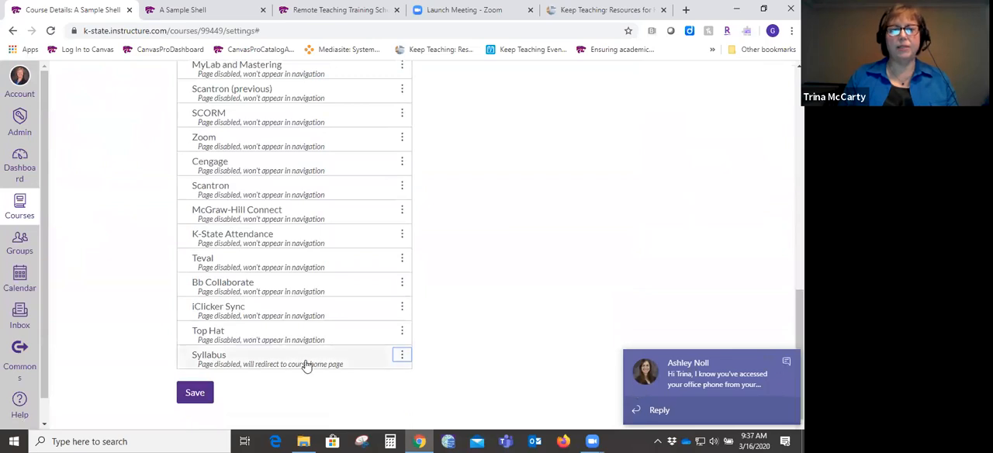
# - Examine the active and disabled course navigation items and the options available for Conferences
pyautogui.scroll(2, 295, 244)
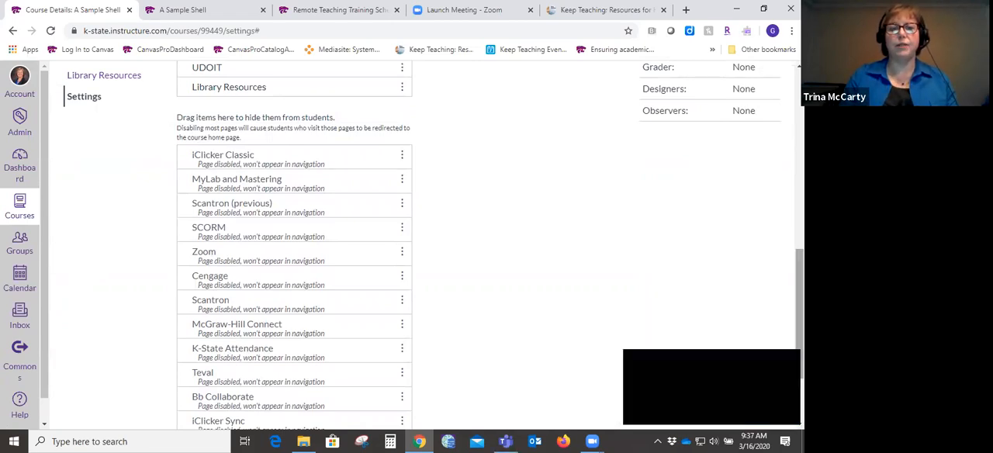
pyautogui.scroll(3, 295, 244)
pyautogui.scroll(4, 295, 245)
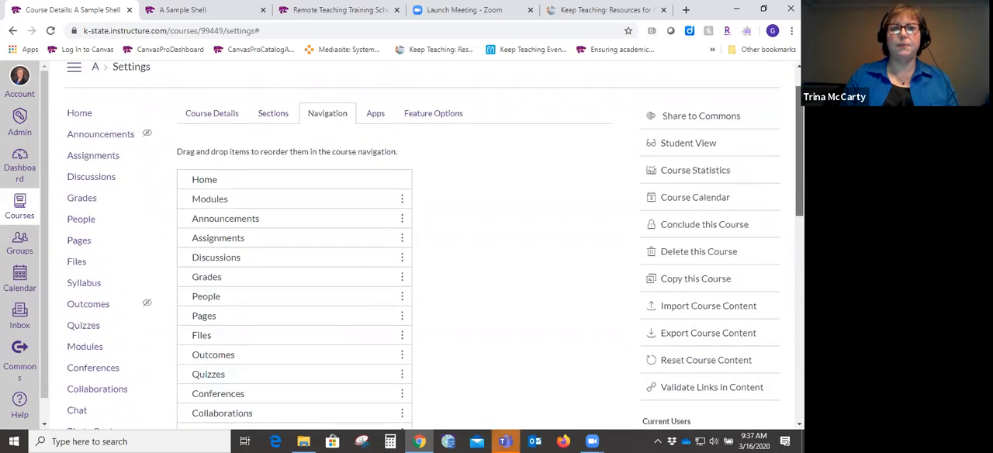
pyautogui.scroll(-1, 433, 253)
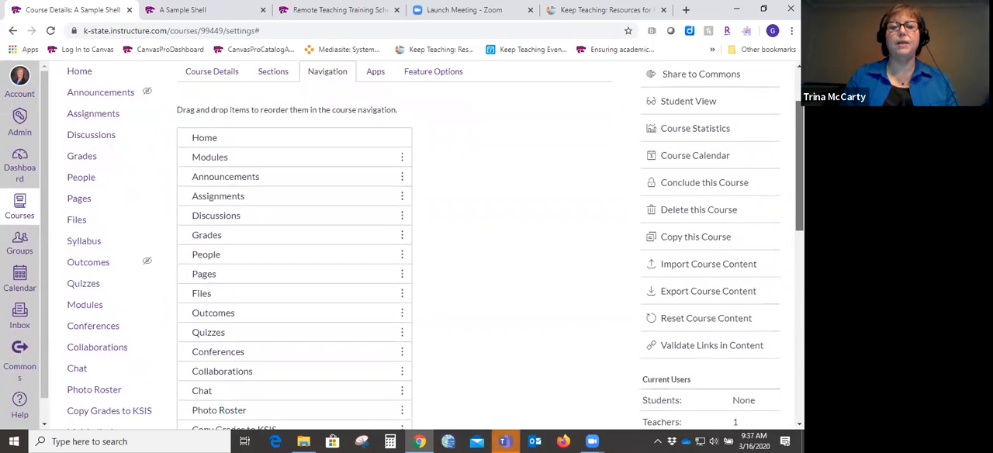
pyautogui.scroll(-1, 435, 255)
pyautogui.moveTo(800, 174); pyautogui.dragTo(799, 204)
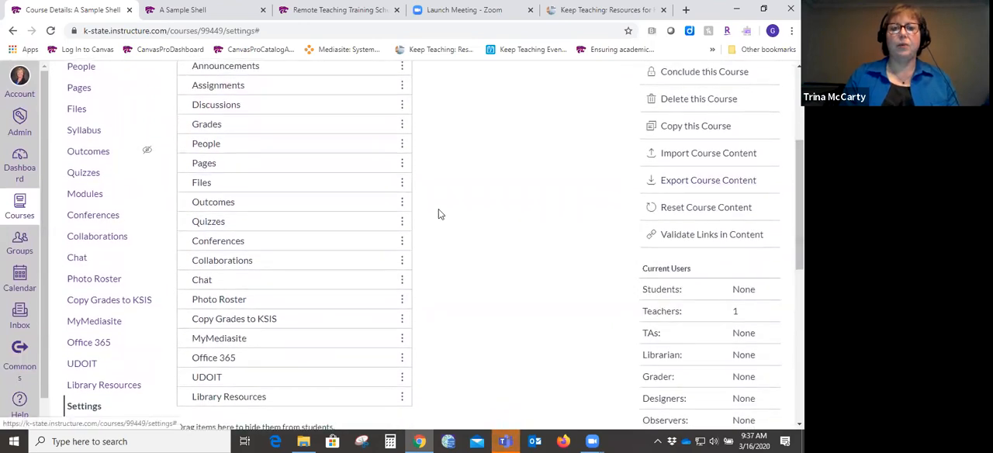
pyautogui.click(402, 241)
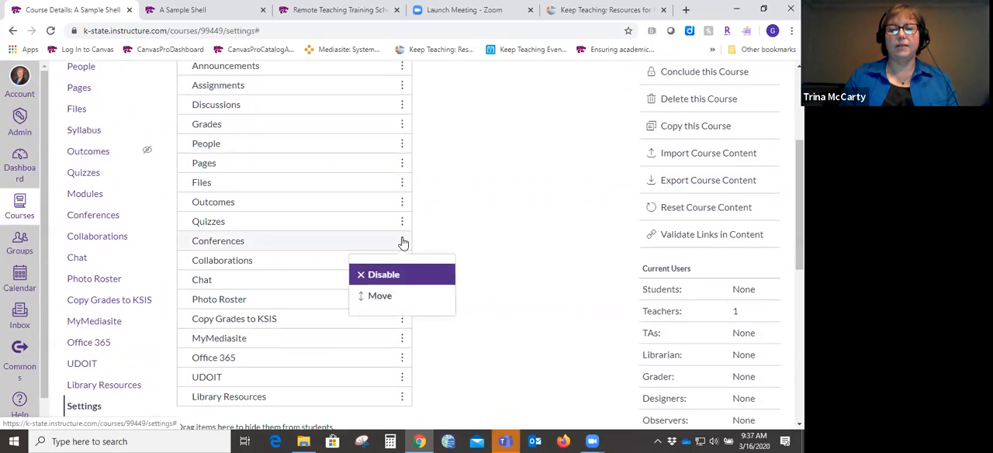
pyautogui.click(563, 231)
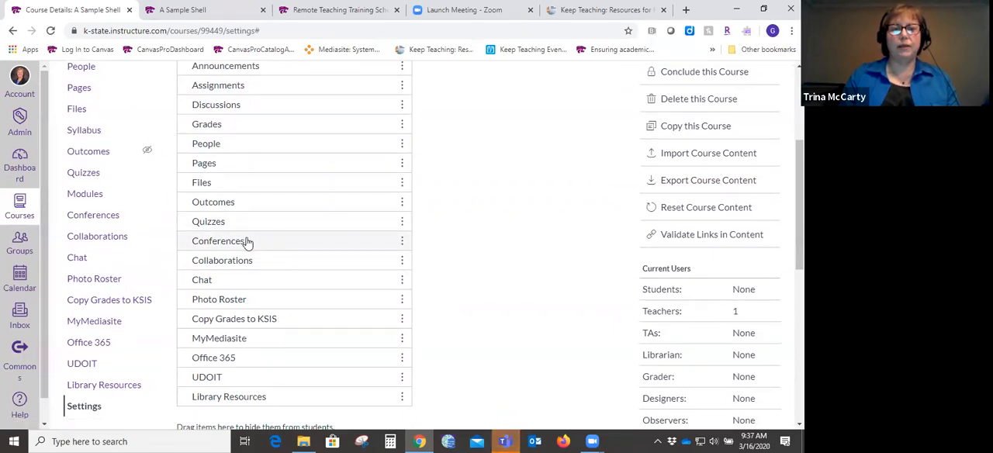
# - Hide Conferences, Collaborations and Chat from students by moving them into the disabled navigation items
pyautogui.moveTo(800, 205); pyautogui.dragTo(800, 248)
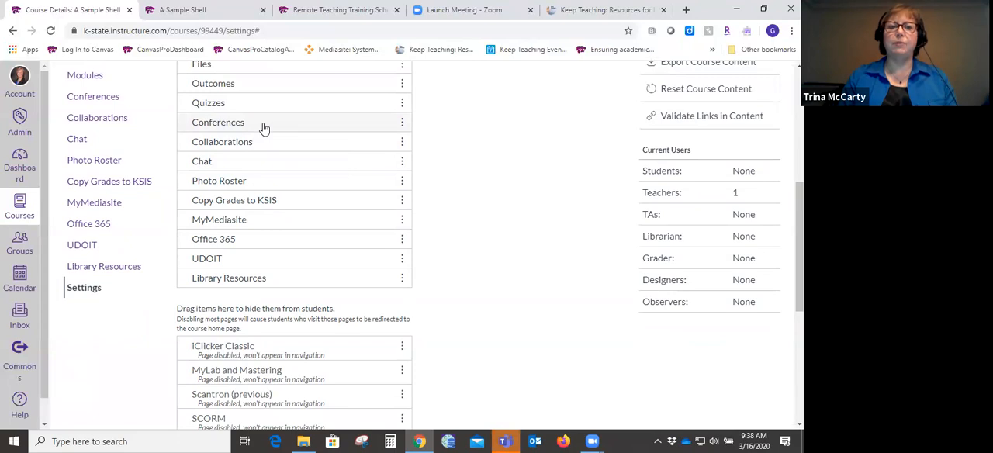
pyautogui.moveTo(264, 132); pyautogui.dragTo(275, 356)
pyautogui.moveTo(293, 142); pyautogui.dragTo(295, 342)
pyautogui.moveTo(323, 122); pyautogui.dragTo(318, 343)
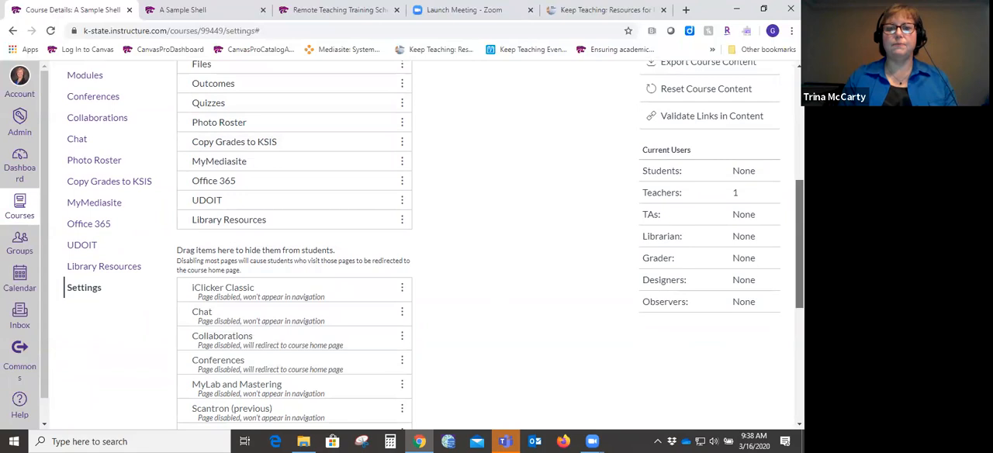
# - Save the navigation changes and review the updated course menu
pyautogui.scroll(-5, 800, 244)
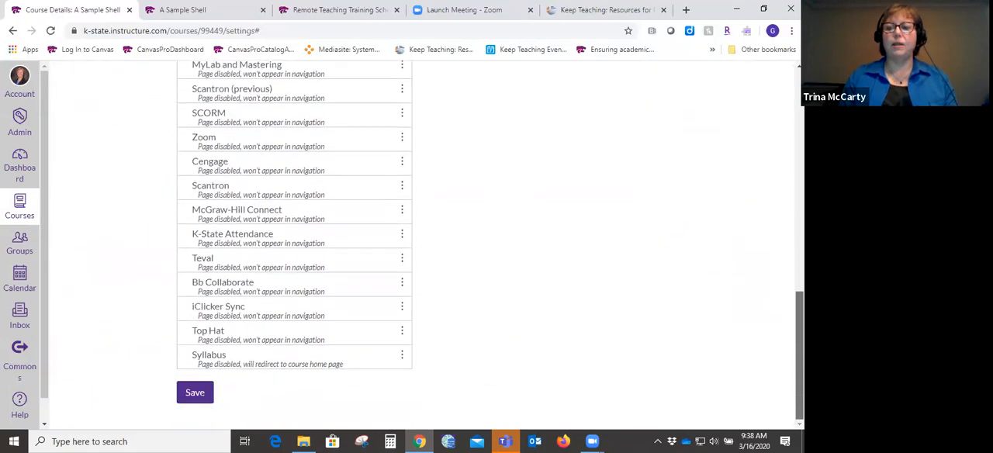
pyautogui.moveTo(800, 356)
pyautogui.mouseDown()
pyautogui.moveTo(799, 152)
pyautogui.moveTo(799, 356)
pyautogui.mouseUp()
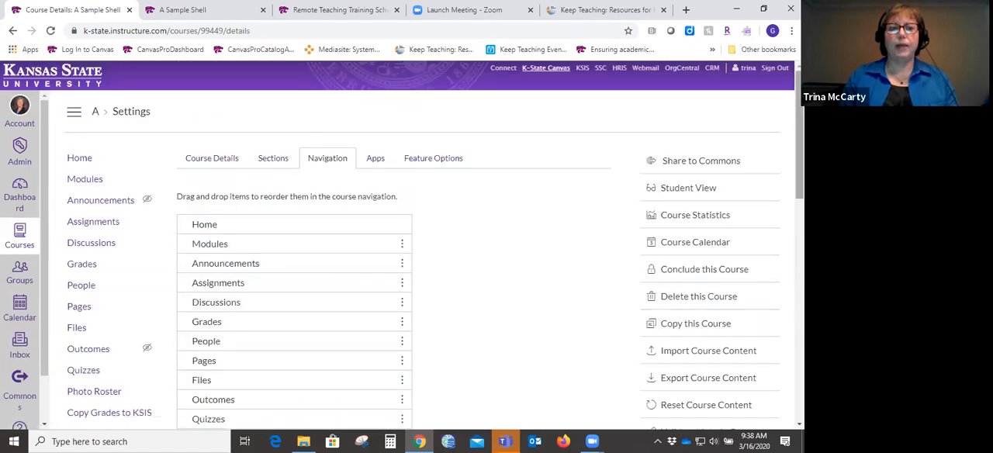
pyautogui.scroll(-3, 402, 246)
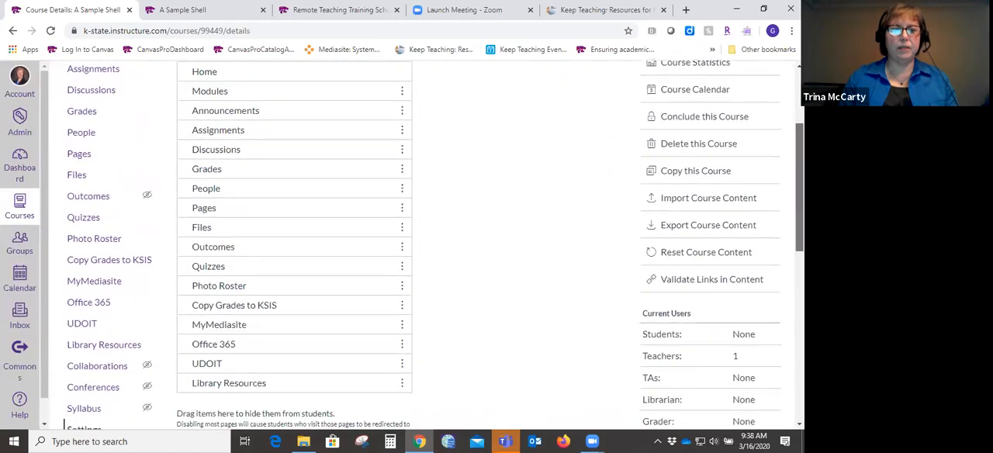
pyautogui.scroll(-1, 401, 246)
pyautogui.moveTo(799, 207); pyautogui.dragTo(800, 203)
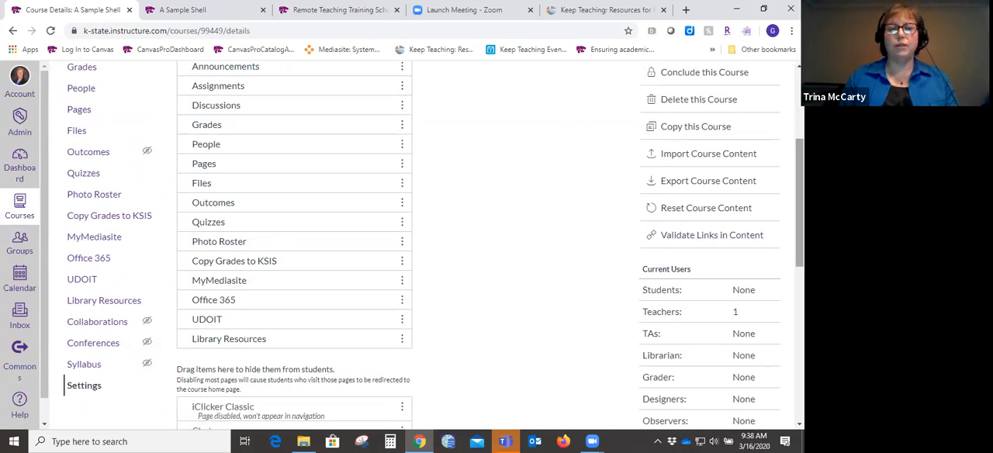
# - Switch to Student View and examine the course menu and Getting Started module as a student
pyautogui.scroll(5, 799, 201)
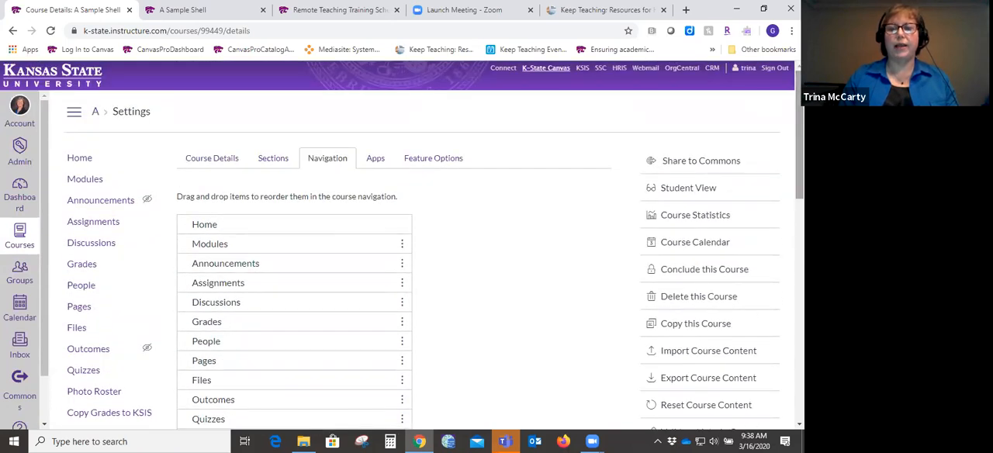
pyautogui.click(700, 189)
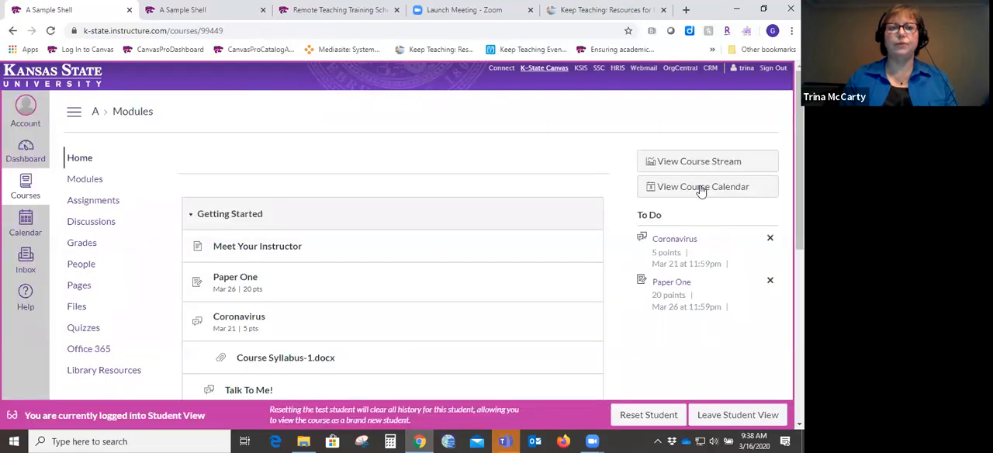
pyautogui.scroll(-1, 701, 190)
pyautogui.scroll(-1, 402, 233)
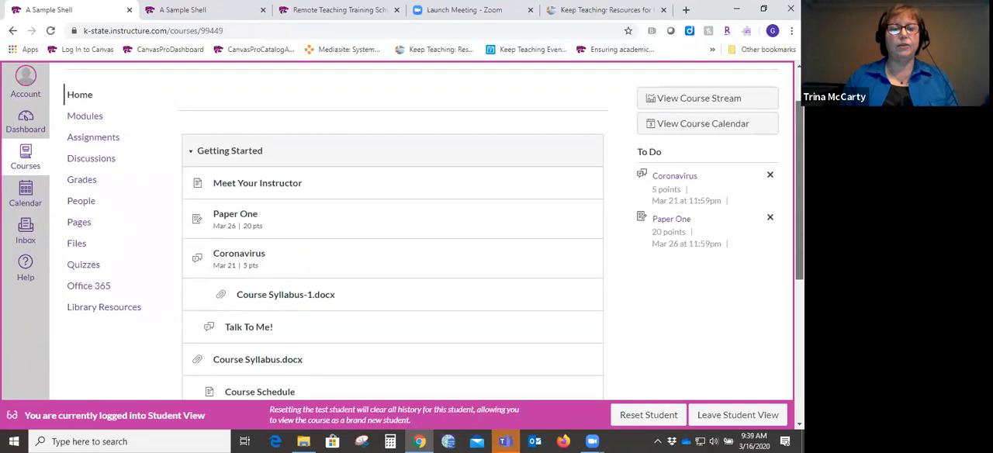
pyautogui.moveTo(800, 190); pyautogui.dragTo(799, 189)
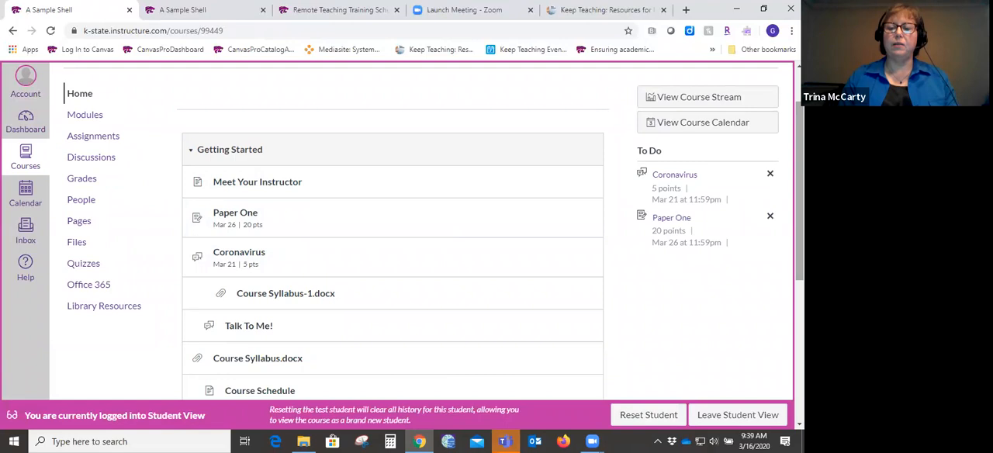
# - Leave Student View and open the course's navigation settings
pyautogui.moveTo(800, 183); pyautogui.dragTo(800, 152)
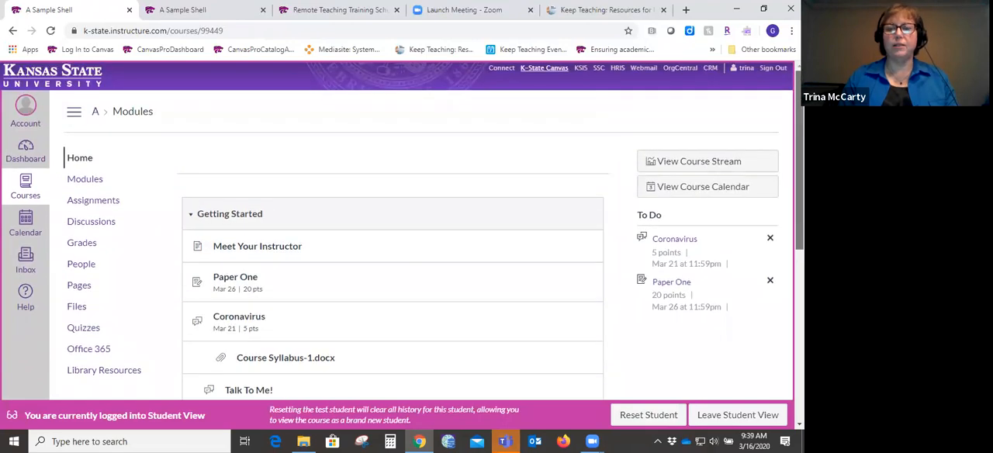
pyautogui.click(715, 414)
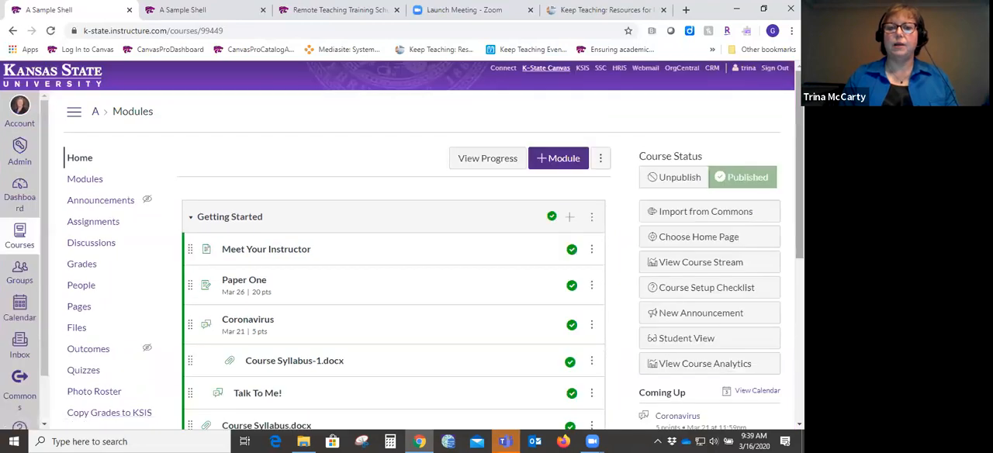
pyautogui.scroll(-5, 315, 349)
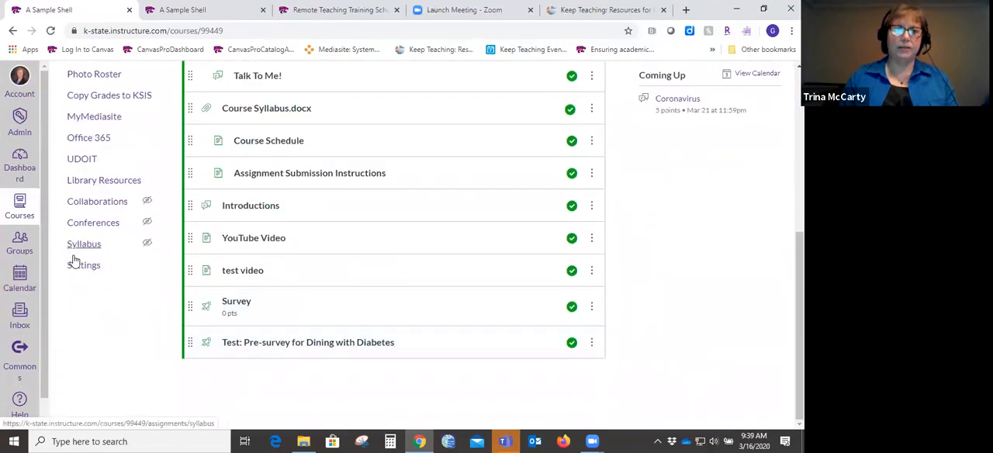
pyautogui.click(78, 265)
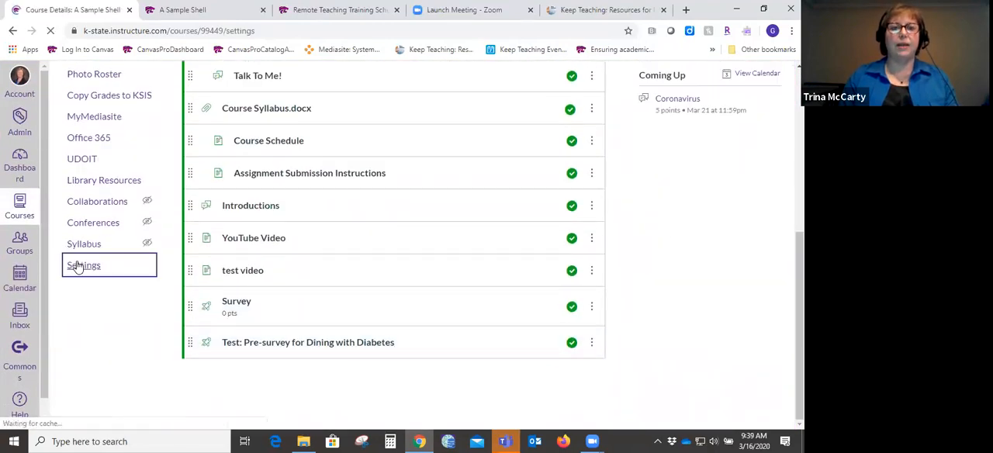
pyautogui.click(334, 160)
# - Hide Files, Pages and Discussions from students by moving them into the disabled navigation items, and save the changes
pyautogui.scroll(-3, 402, 245)
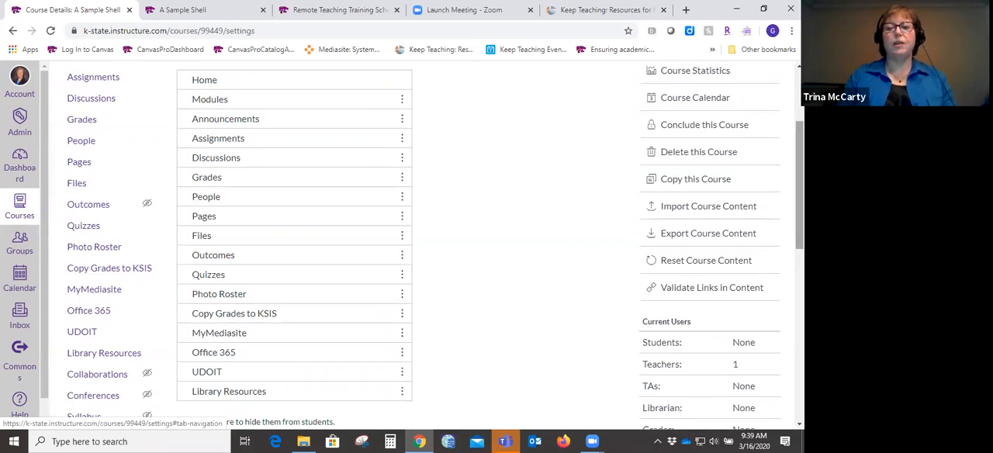
pyautogui.scroll(-2, 597, 215)
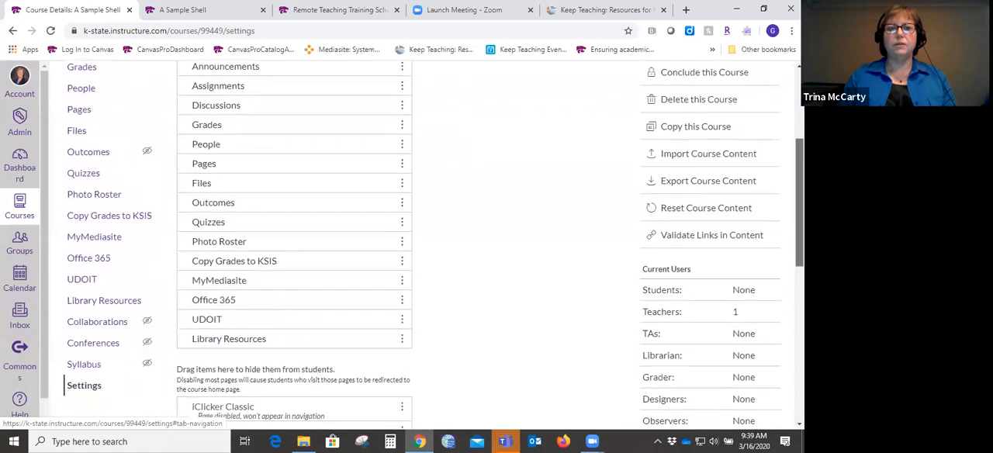
pyautogui.moveTo(349, 187); pyautogui.dragTo(308, 359)
pyautogui.scroll(-1, 309, 359)
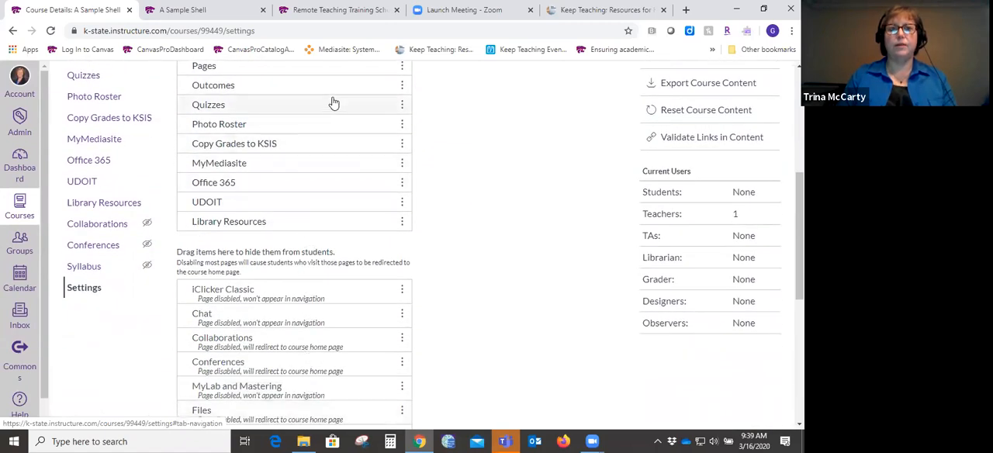
pyautogui.moveTo(348, 69); pyautogui.dragTo(312, 372)
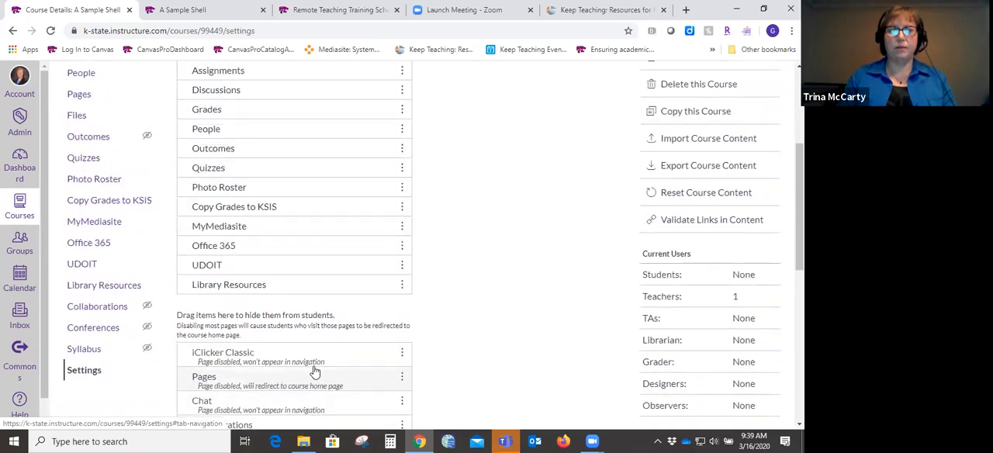
pyautogui.moveTo(339, 95); pyautogui.dragTo(318, 369)
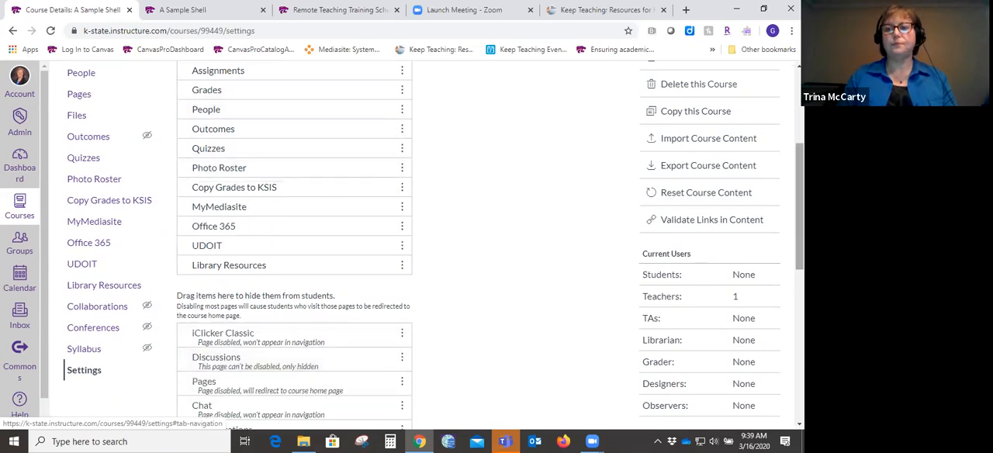
pyautogui.scroll(-10, 616, 404)
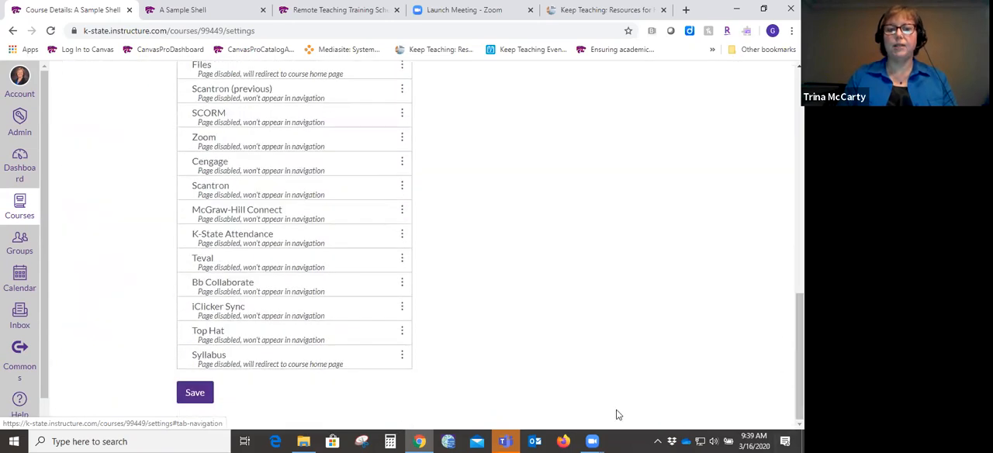
pyautogui.click(191, 390)
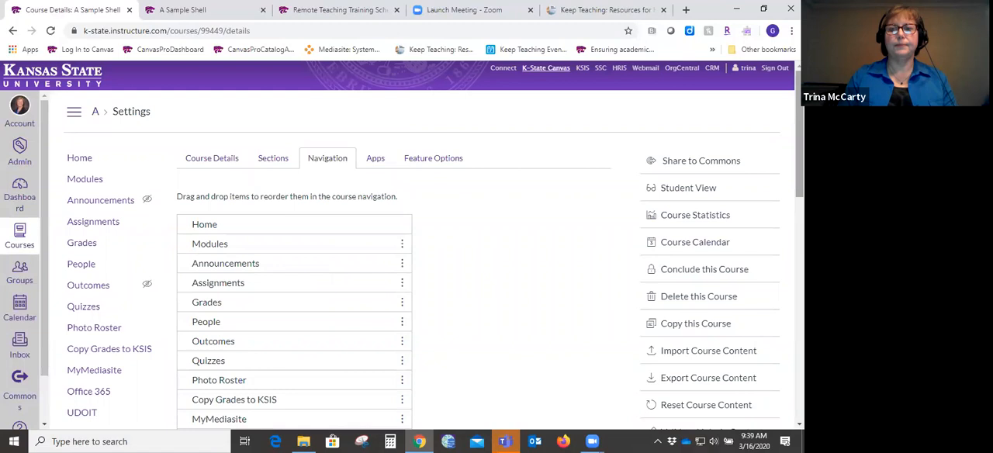
# - Check the course menu and Getting Started module in Student View, and return to the instructor view
pyautogui.click(688, 188)
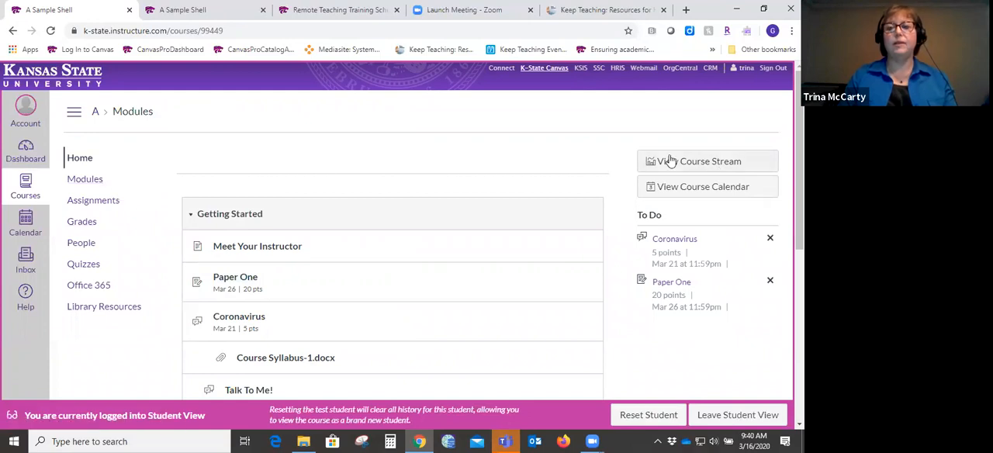
pyautogui.scroll(-2, 703, 186)
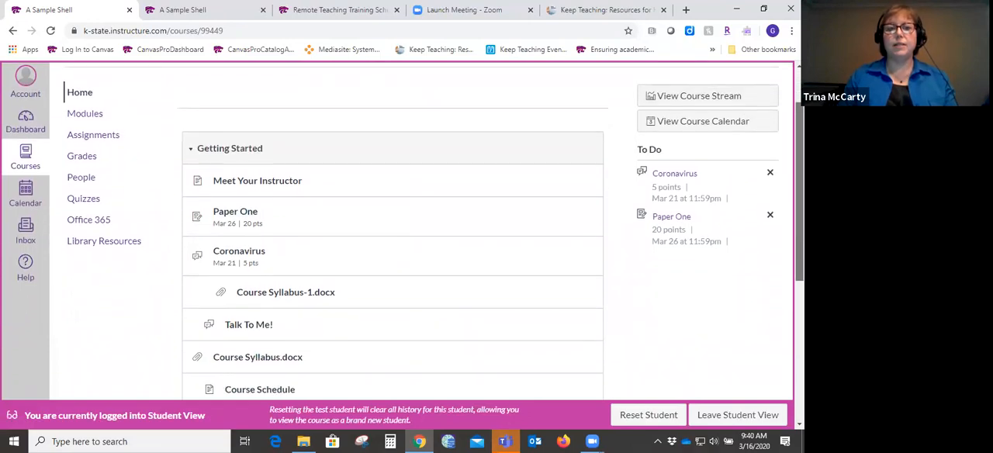
pyautogui.scroll(-1, 435, 231)
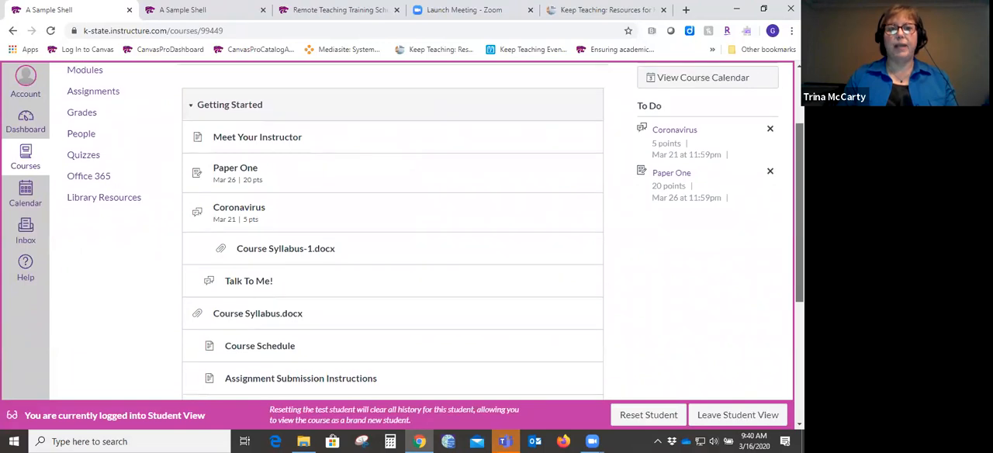
pyautogui.scroll(-1, 735, 261)
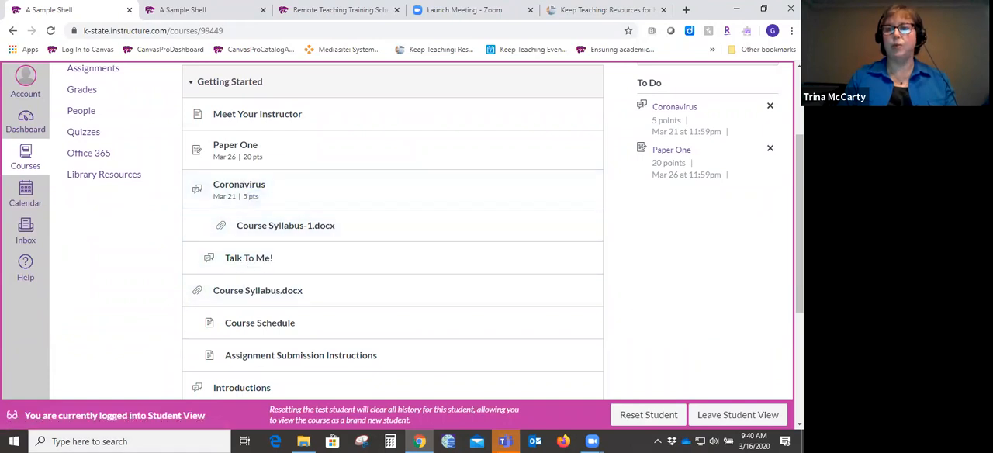
pyautogui.scroll(3, 798, 233)
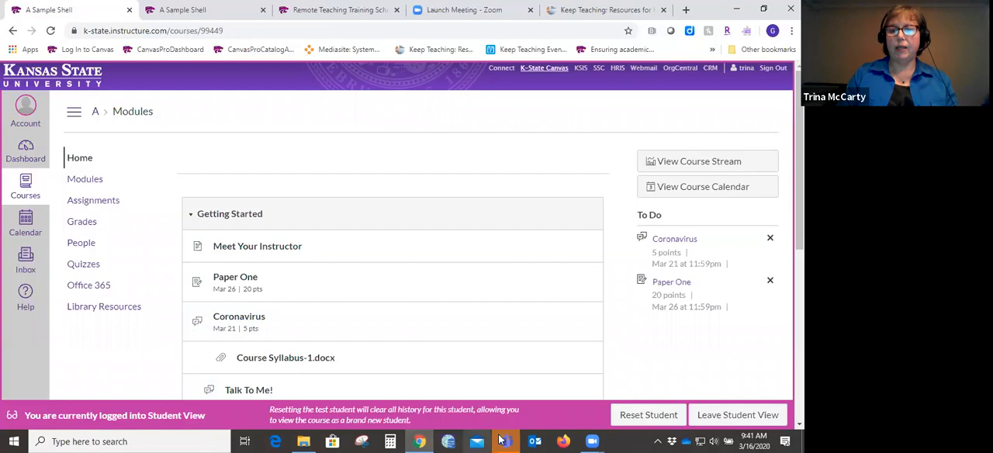
pyautogui.moveTo(420, 441)
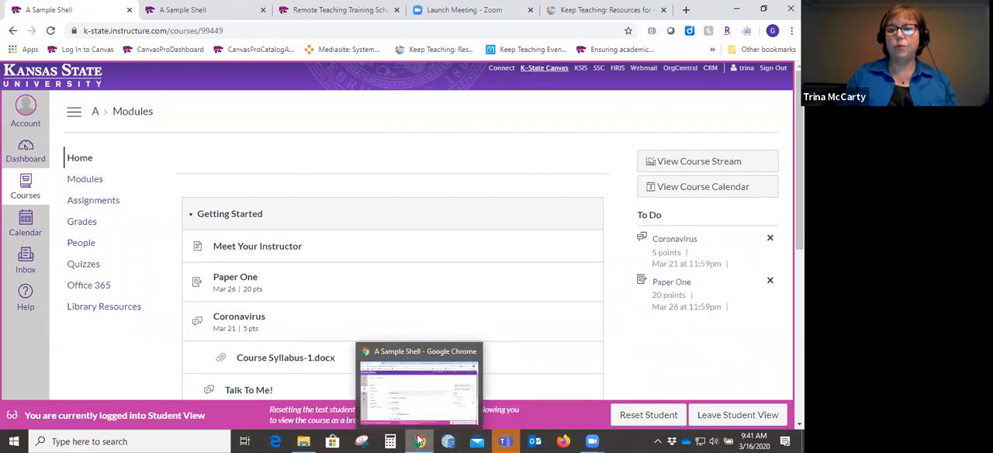
pyautogui.click(726, 417)
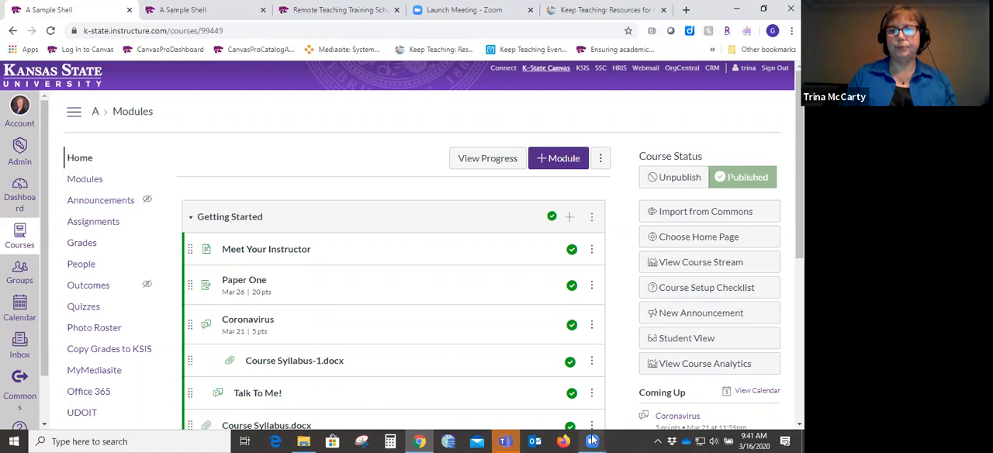
pyautogui.moveTo(592, 441)
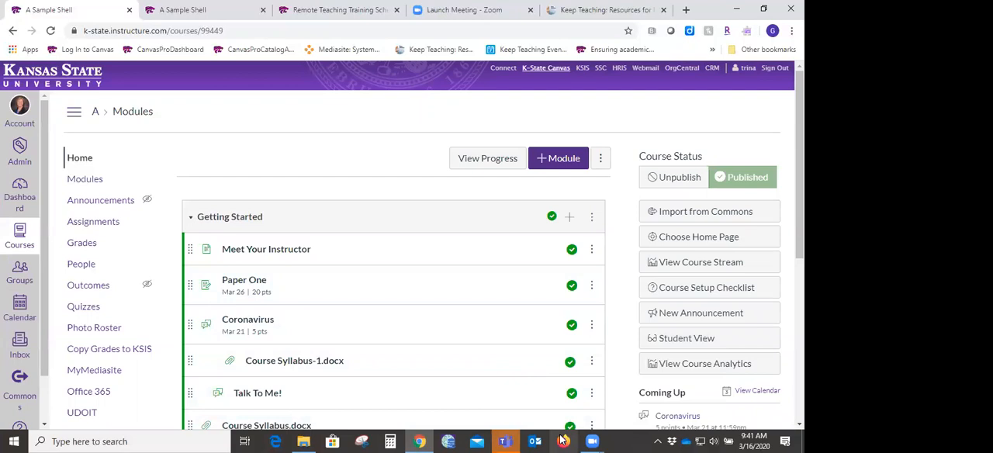
pyautogui.moveTo(417, 440)
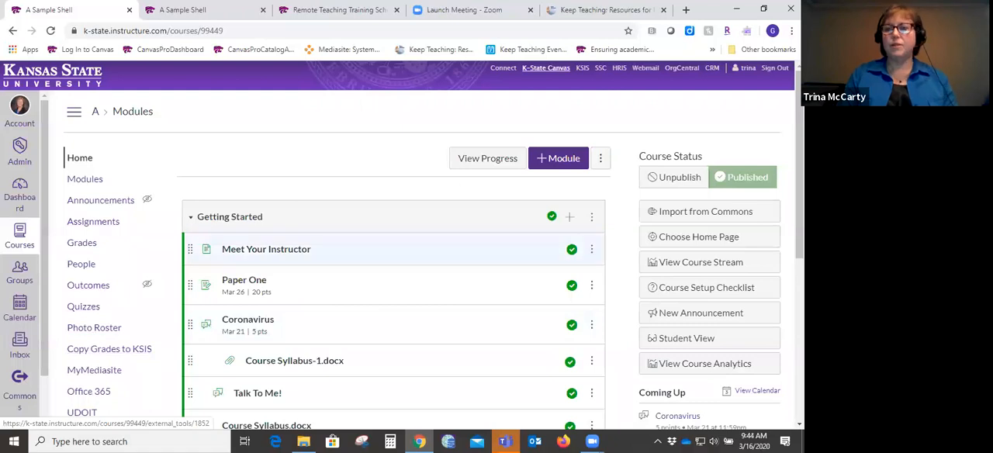
# - Open the Meet Your Instructor page from the Getting Started module for editing
pyautogui.scroll(-2, 411, 256)
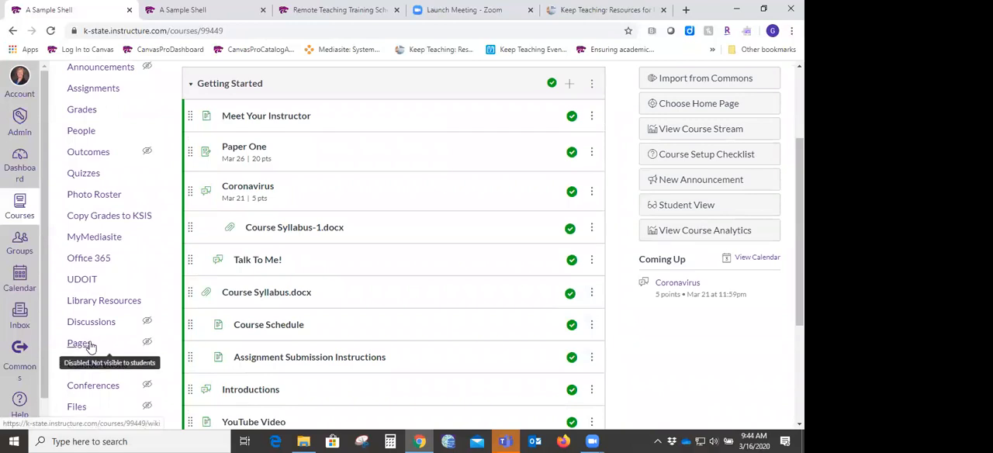
pyautogui.click(267, 117)
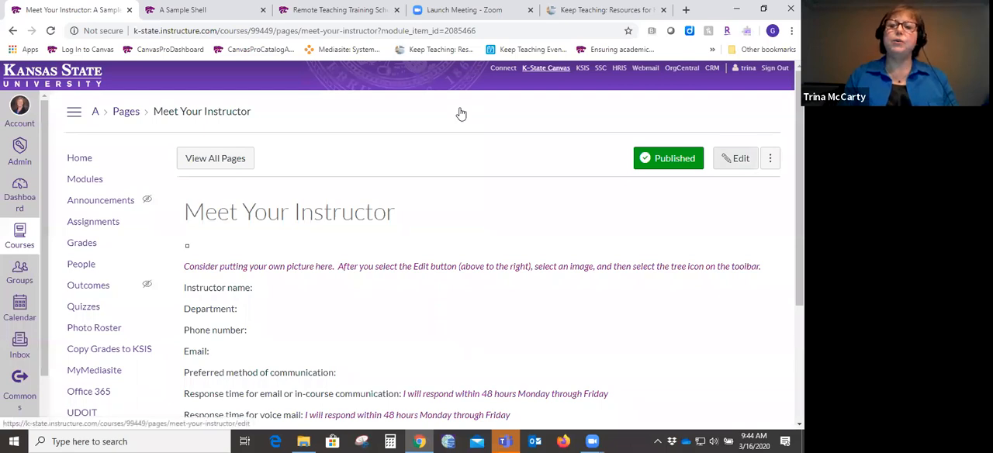
pyautogui.click(733, 163)
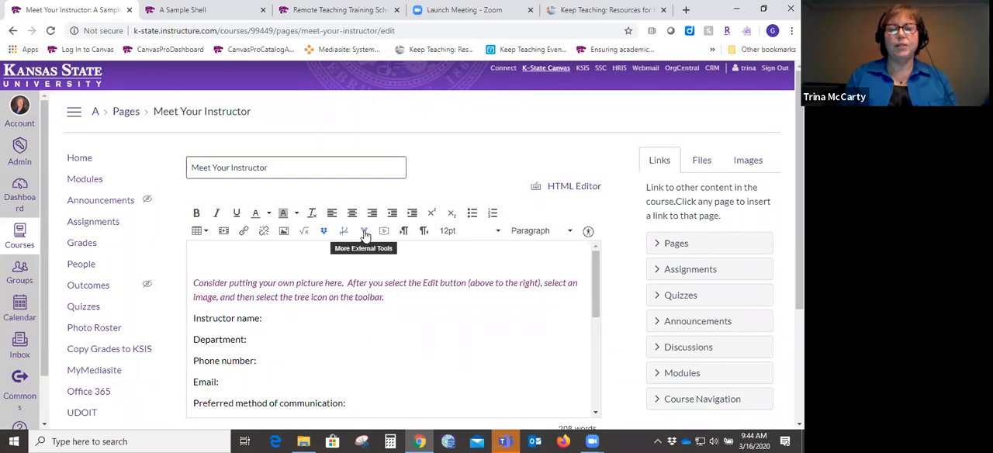
# - Examine the source and embed code options for inserting media into the page, and close them without inserting anything
pyautogui.click(225, 233)
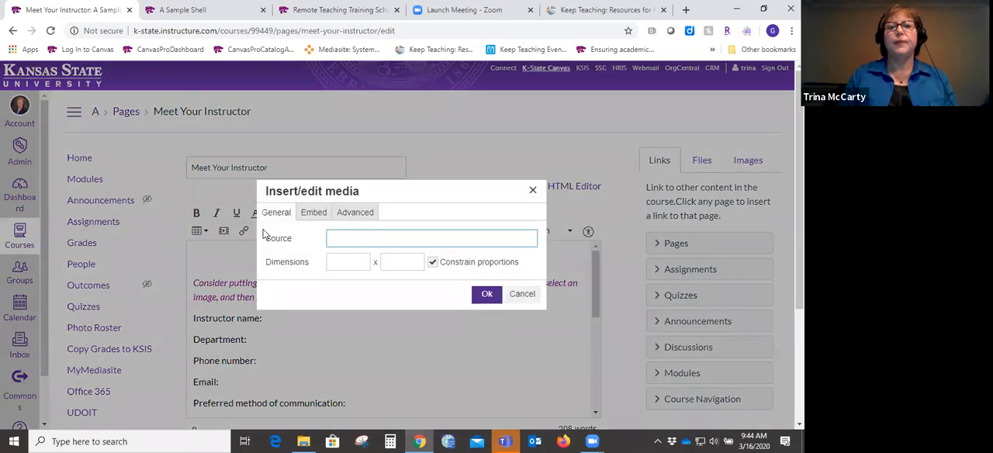
pyautogui.click(318, 217)
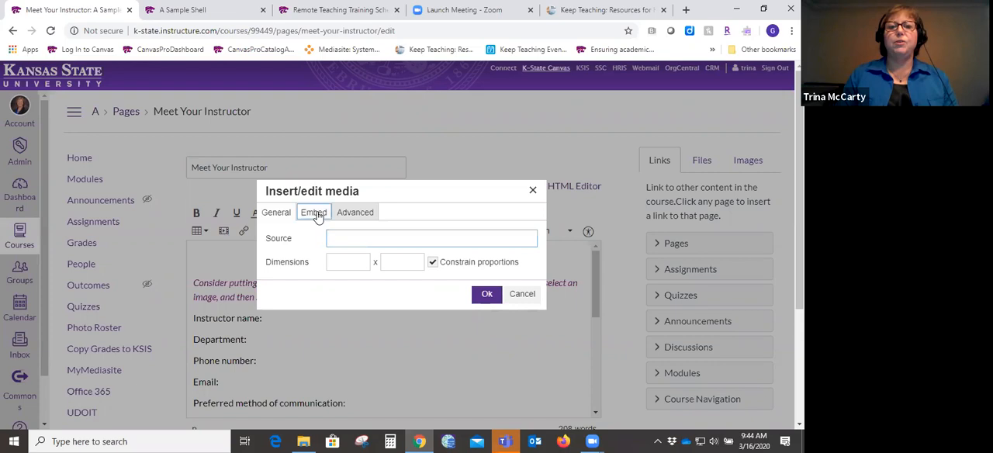
pyautogui.click(321, 255)
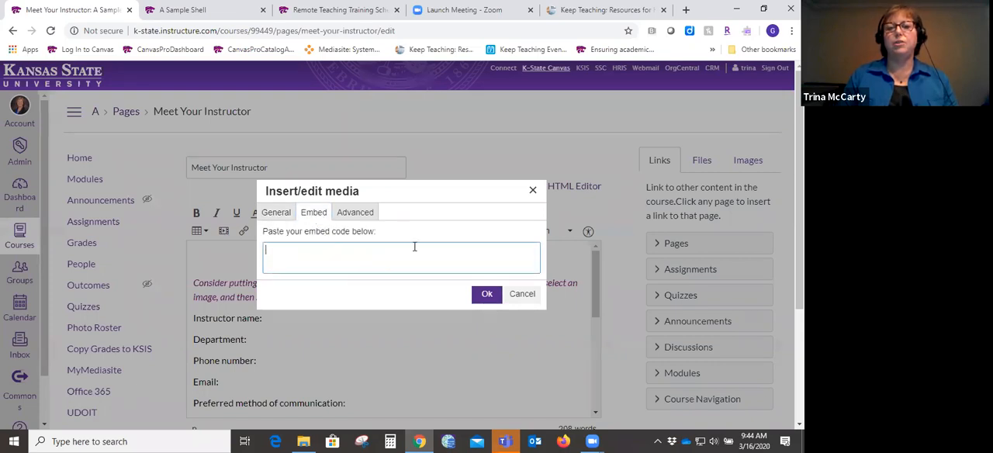
pyautogui.click(524, 294)
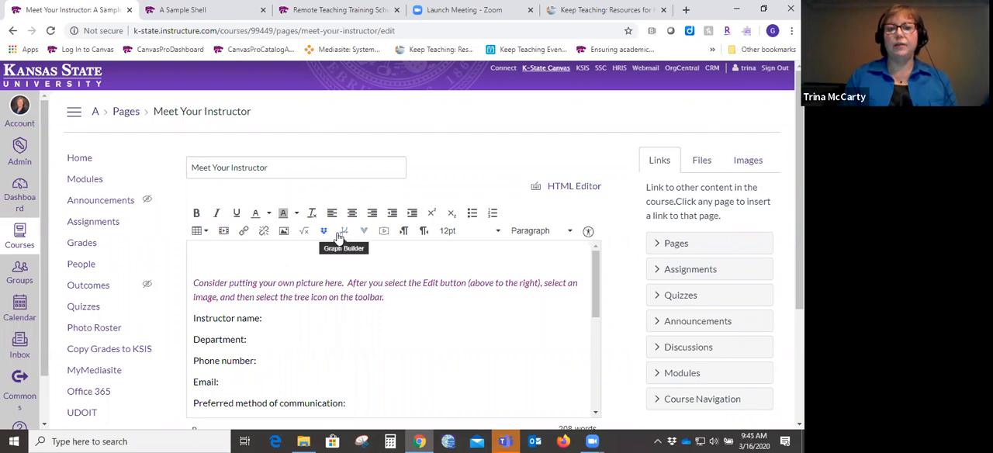
# - Examine the options for recording or uploading a media comment, and close them without adding media
pyautogui.click(384, 232)
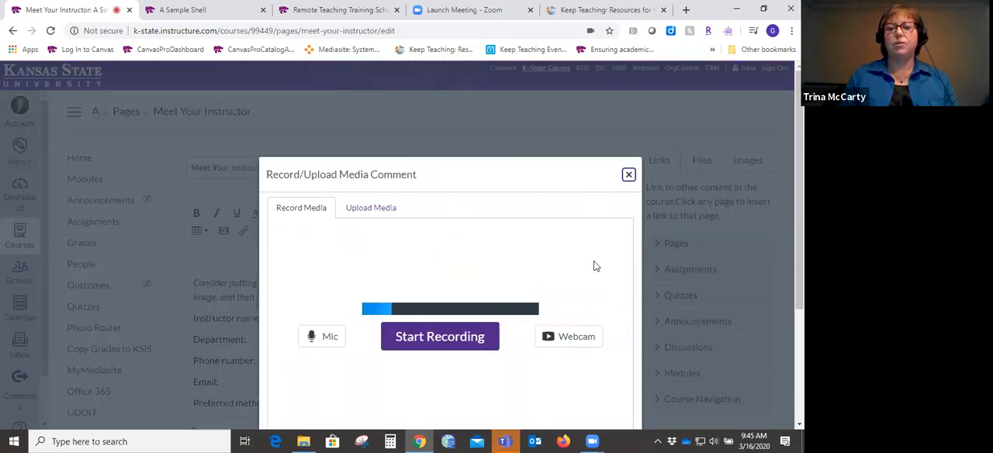
pyautogui.scroll(-1, 799, 217)
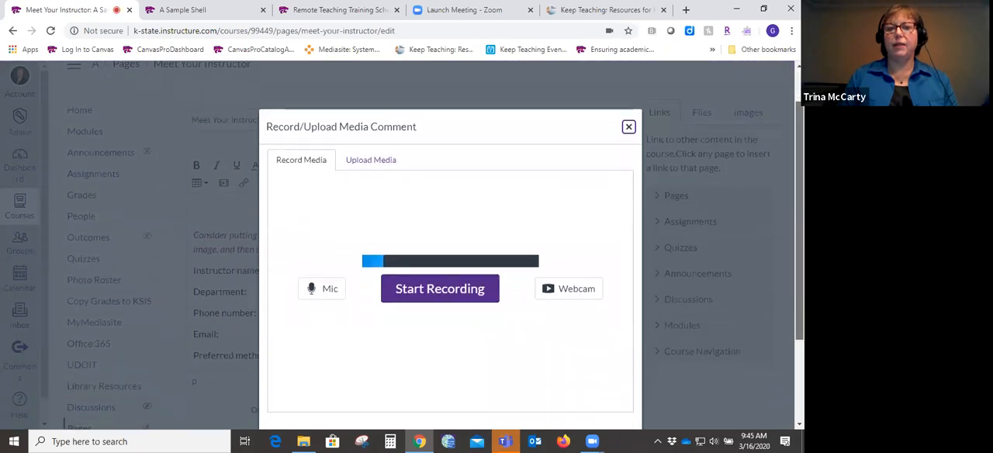
pyautogui.scroll(-1, 799, 217)
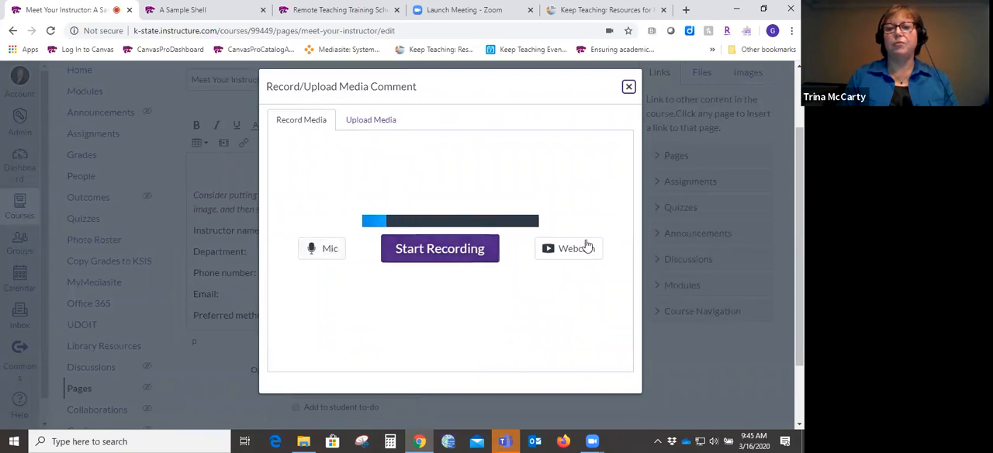
pyautogui.click(378, 121)
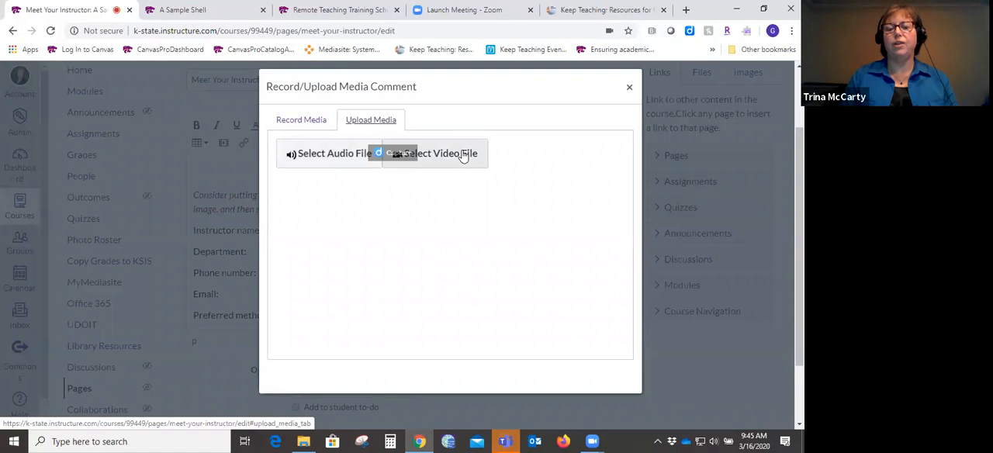
pyautogui.click(628, 88)
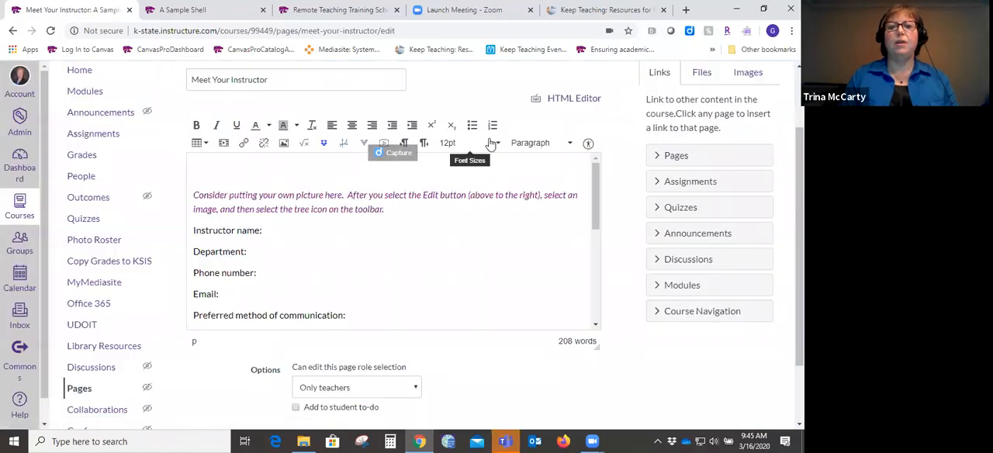
# - Examine the Mediasite options for adding existing or uploading new media to the page, and close them without adding anything
pyautogui.click(364, 146)
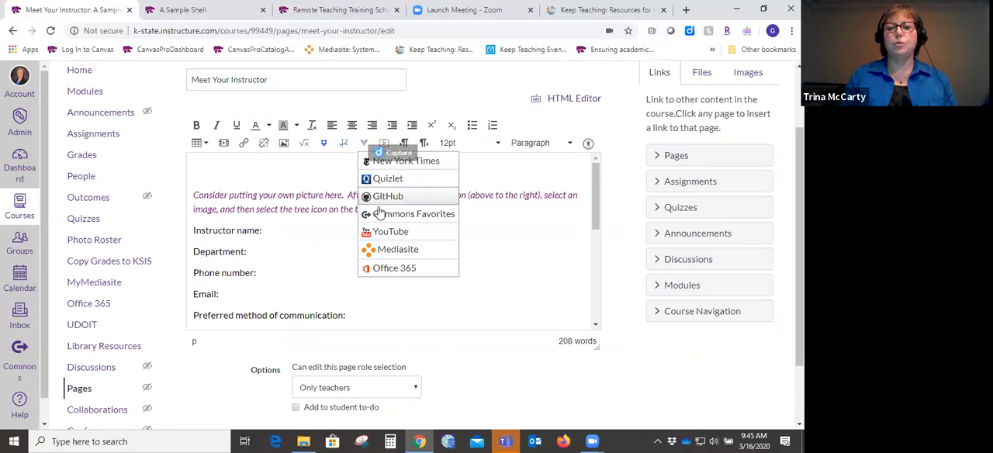
pyautogui.click(393, 250)
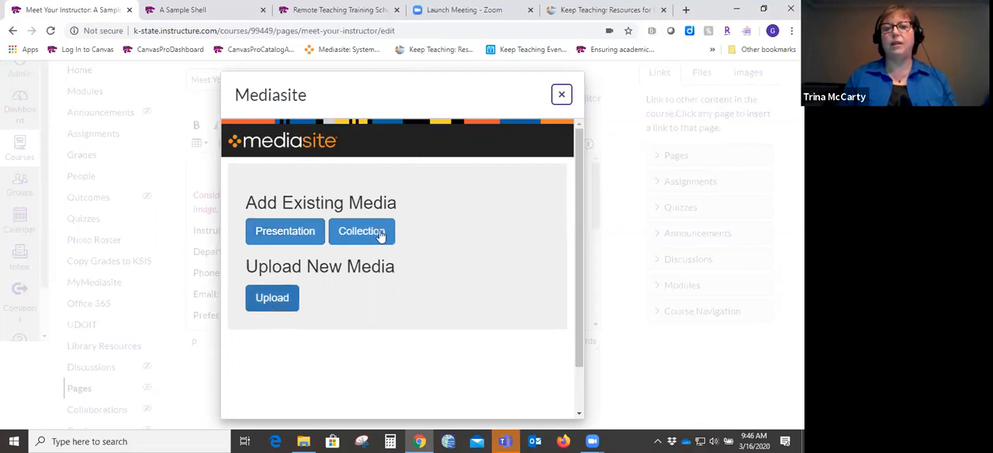
pyautogui.click(562, 96)
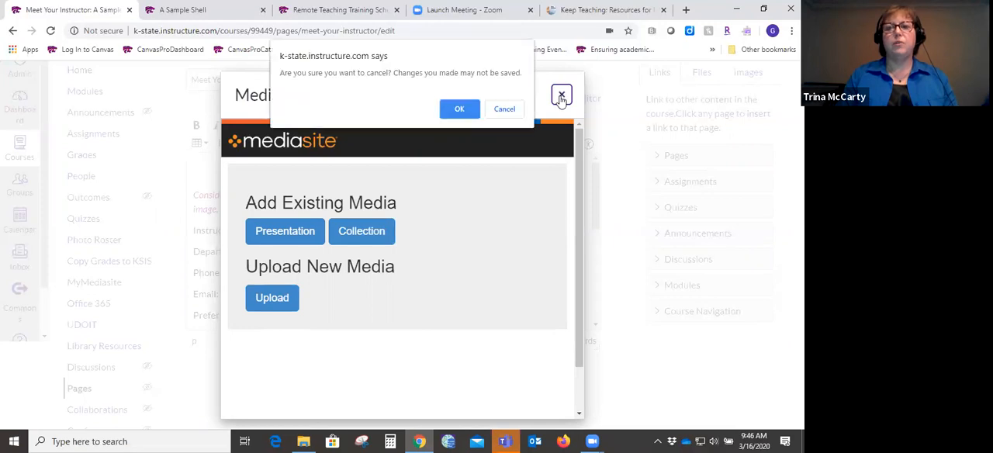
pyautogui.click(506, 112)
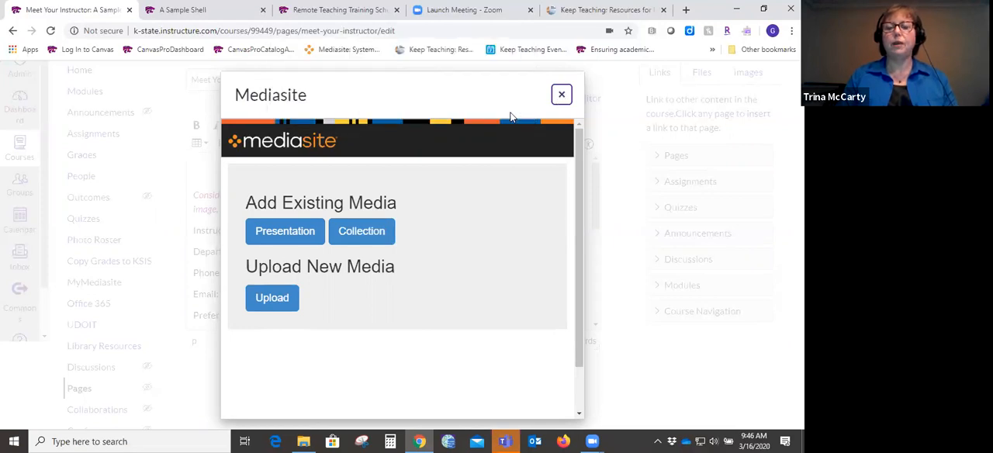
pyautogui.click(561, 94)
pyautogui.click(459, 106)
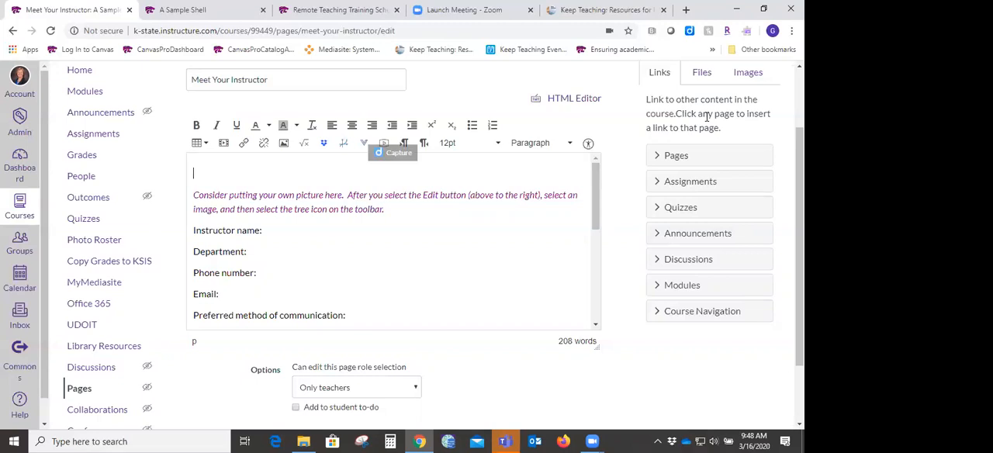
# - Open the Inbox, and in the account's notification preferences set email for Conversations Created By Me to notify right away
pyautogui.click(18, 314)
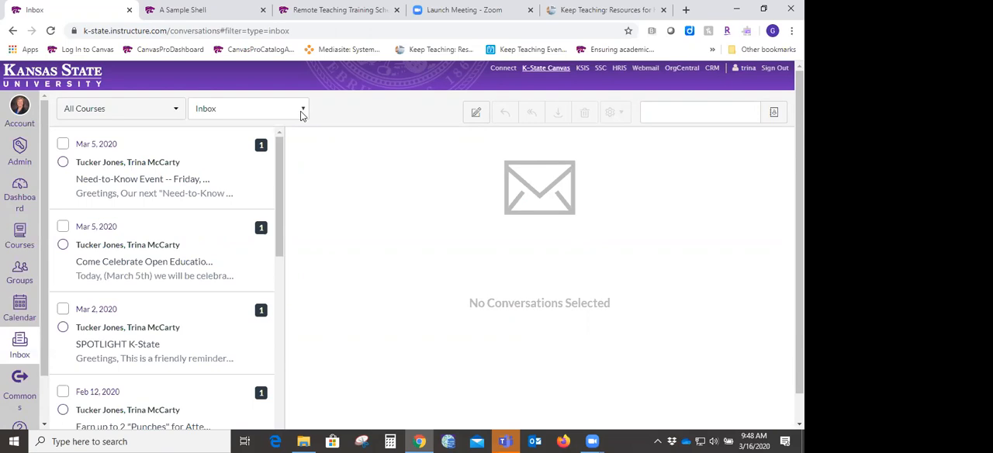
pyautogui.click(22, 110)
pyautogui.click(98, 199)
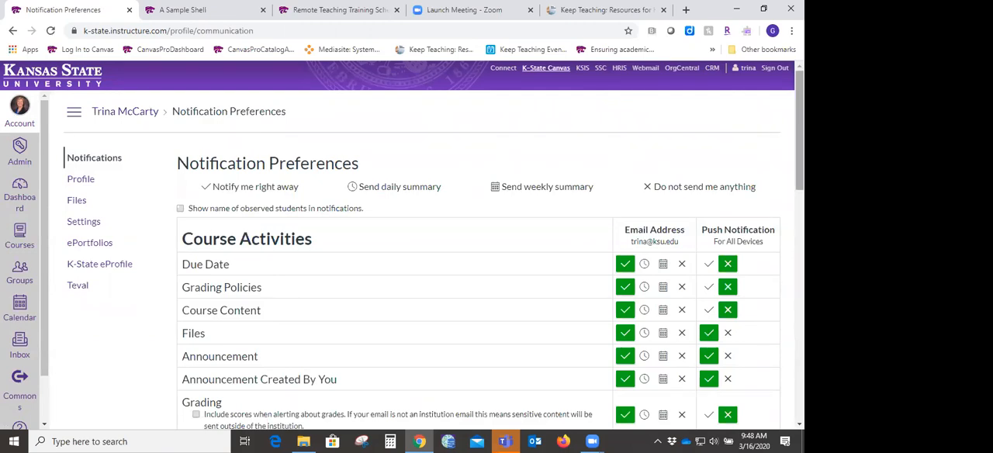
pyautogui.scroll(-1, 402, 246)
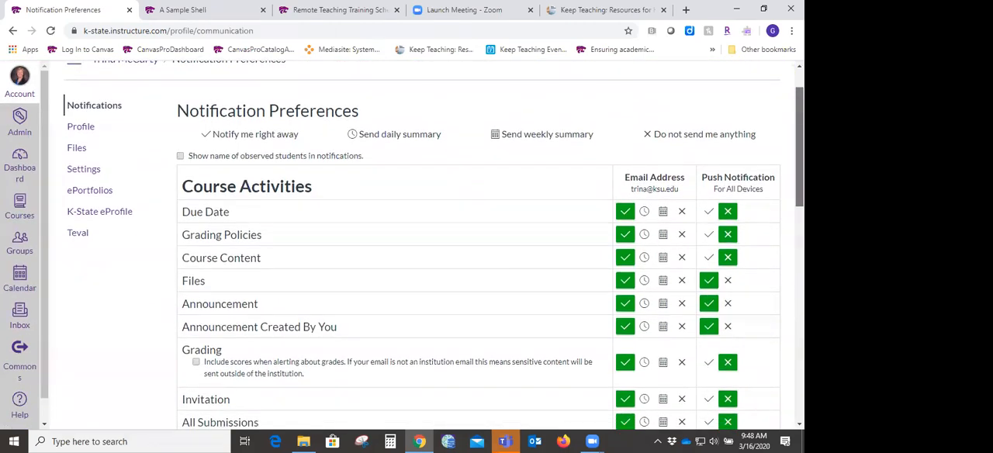
pyautogui.scroll(-4, 402, 246)
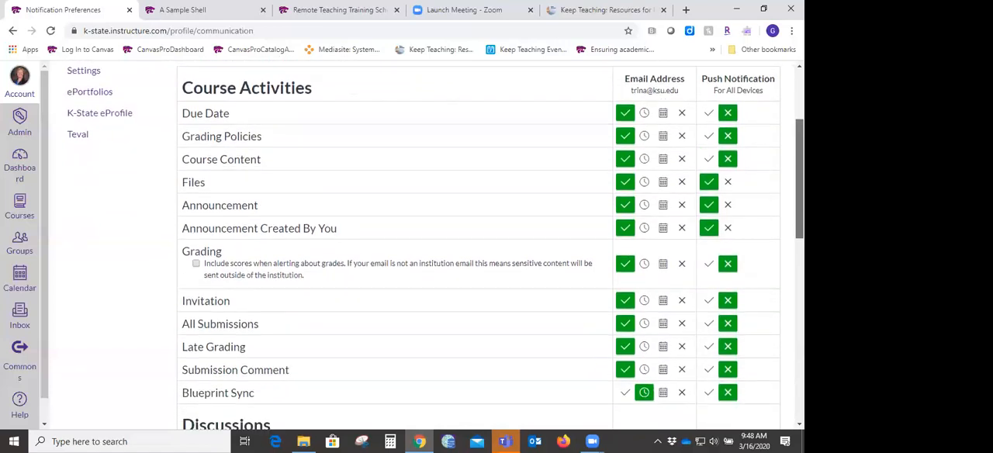
pyautogui.scroll(-2, 490, 244)
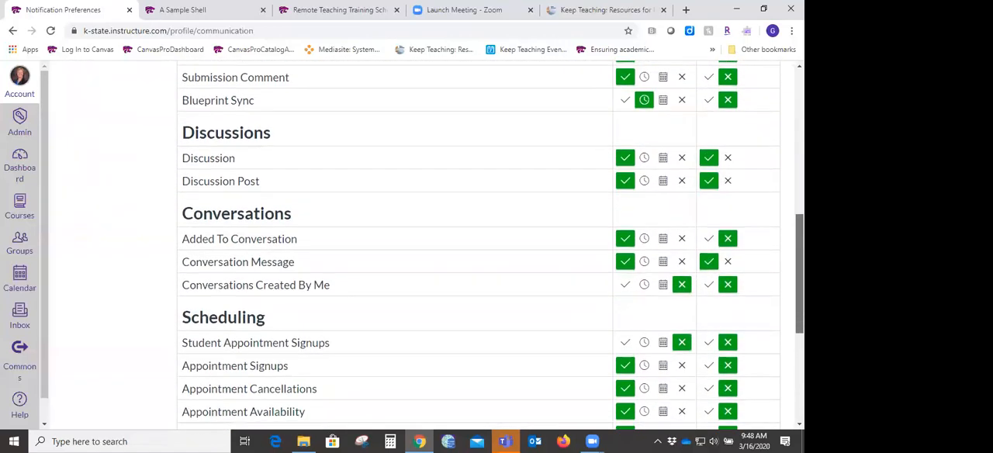
pyautogui.scroll(-2, 490, 244)
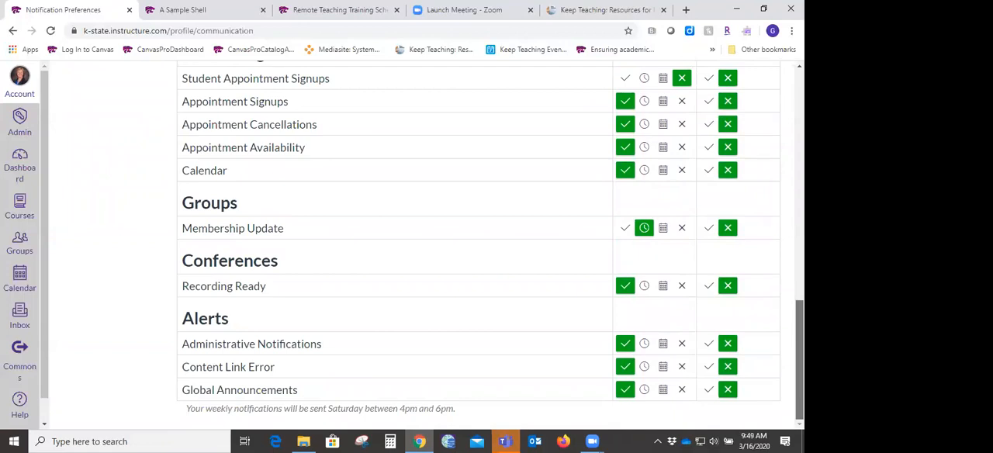
pyautogui.scroll(3, 490, 245)
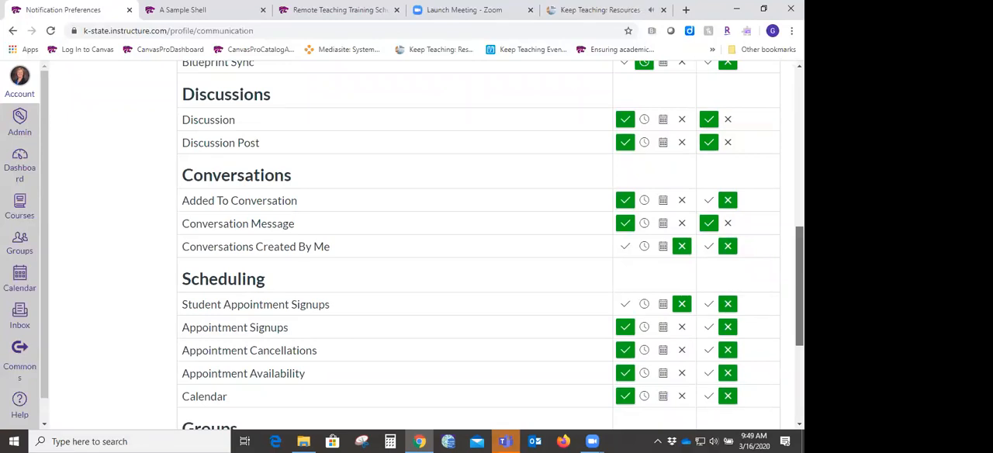
pyautogui.moveTo(799, 286); pyautogui.dragTo(799, 284)
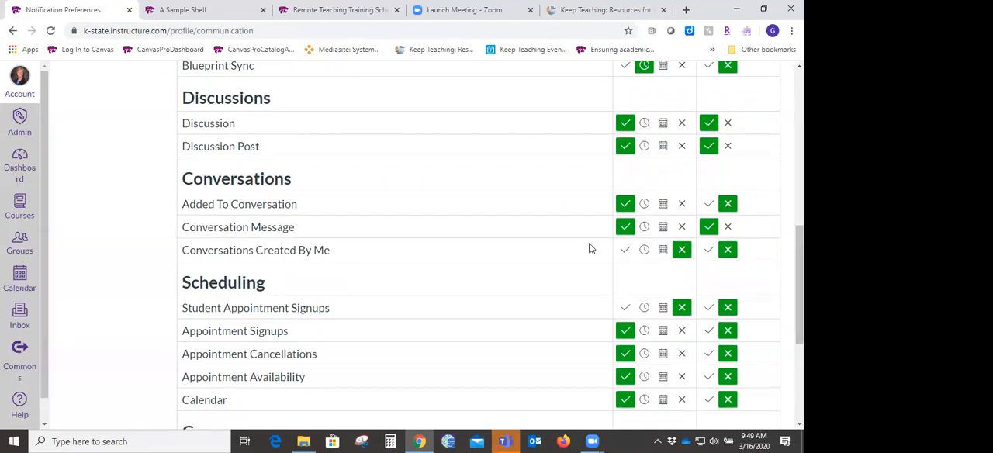
pyautogui.click(626, 250)
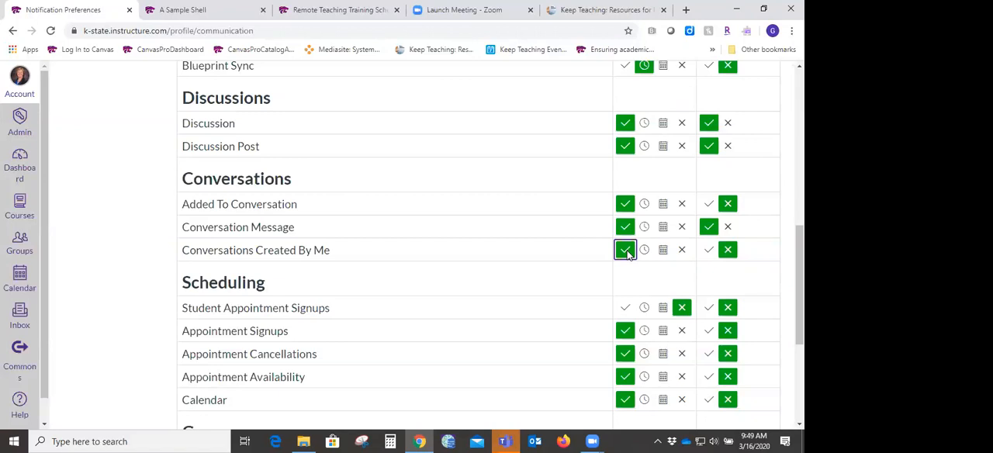
pyautogui.moveTo(799, 256)
pyautogui.mouseDown()
pyautogui.moveTo(799, 102)
pyautogui.moveTo(799, 241)
pyautogui.mouseUp()
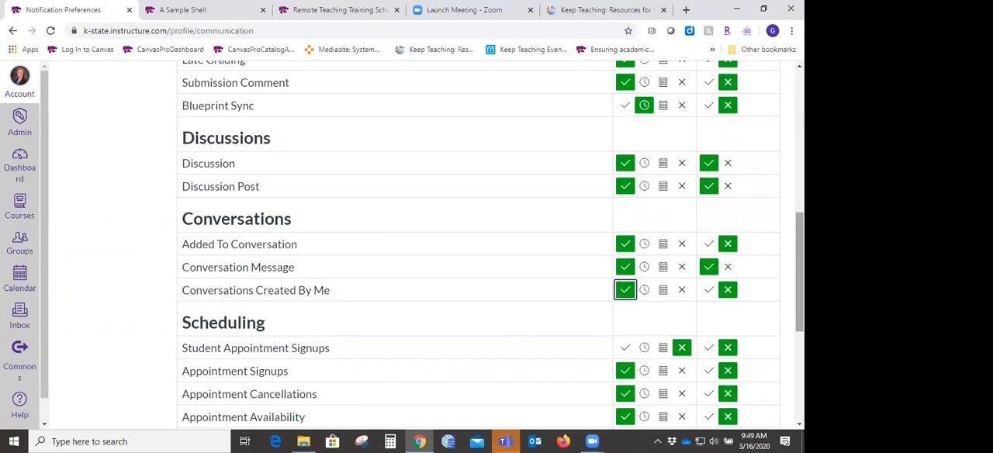
# - Return to the Dashboard and look over its course cards
pyautogui.click(18, 180)
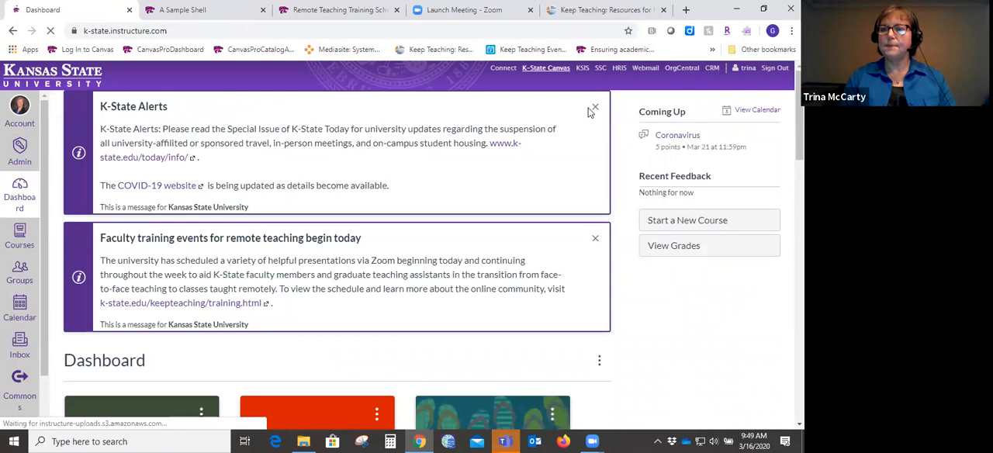
pyautogui.scroll(-2, 590, 112)
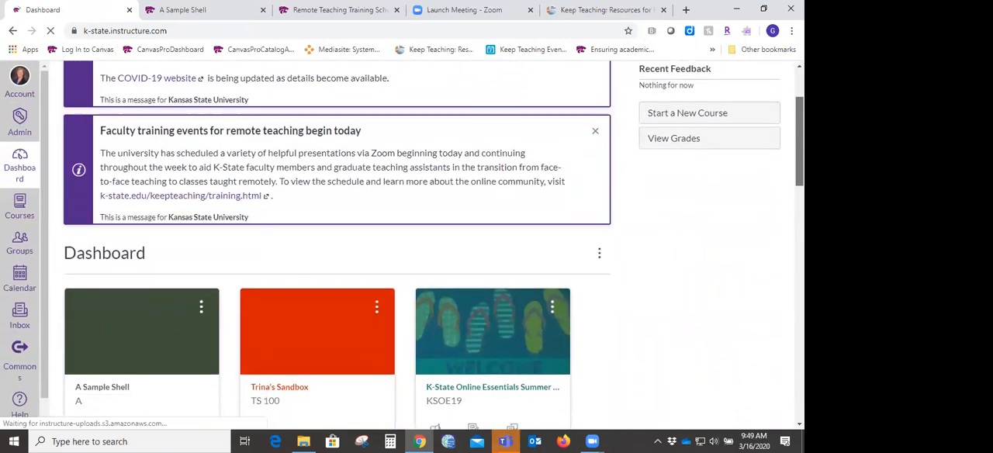
pyautogui.scroll(-2, 402, 240)
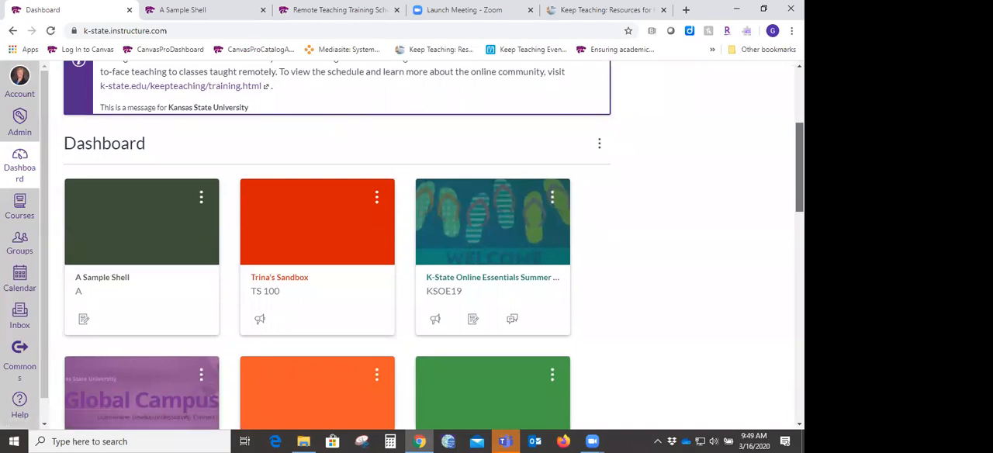
pyautogui.scroll(-1, 401, 240)
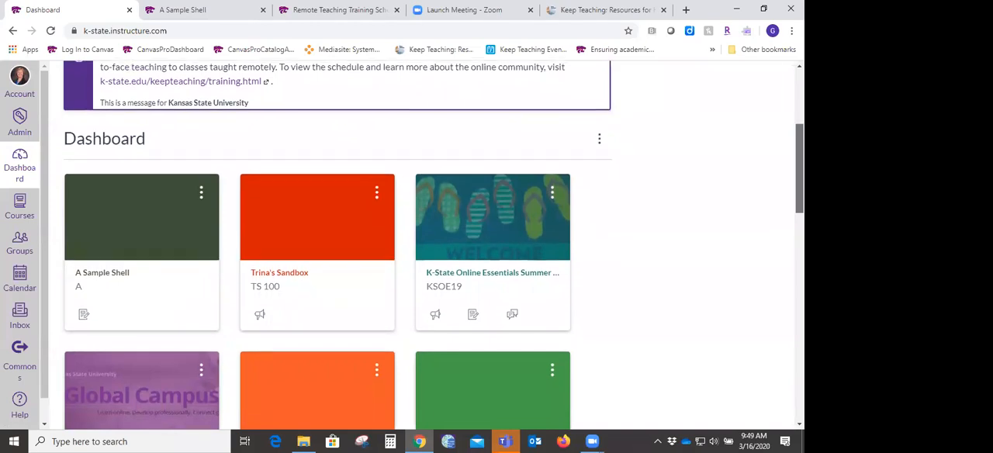
pyautogui.scroll(-1, 402, 241)
pyautogui.scroll(-1, 401, 241)
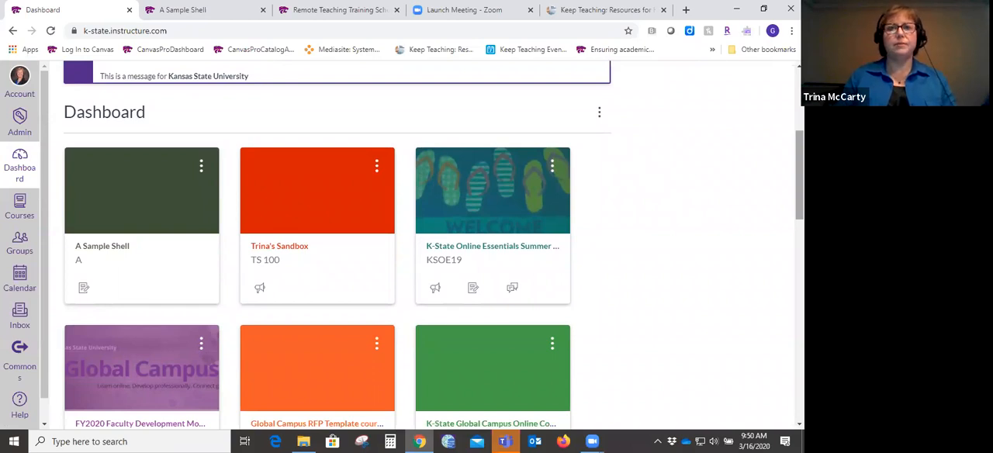
# - Open the YouTube home page in a new browser tab
pyautogui.click(686, 10)
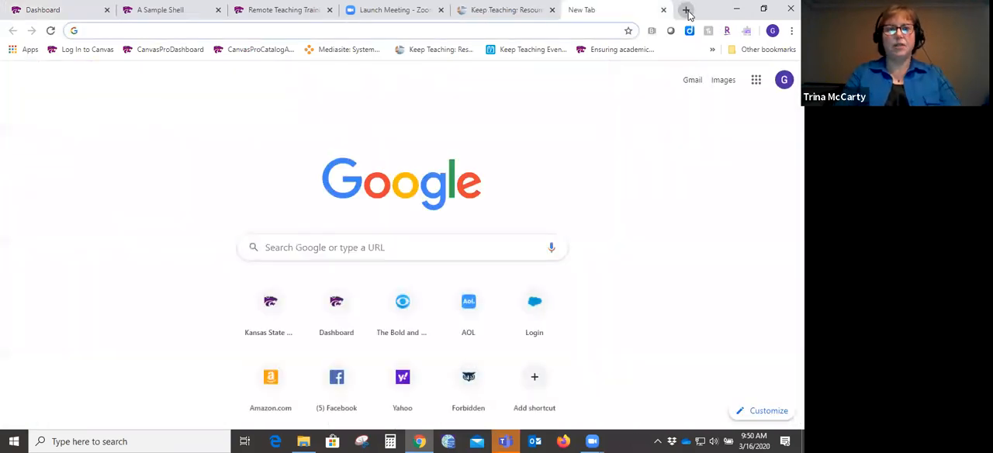
pyautogui.write('you')
pyautogui.press('Return')
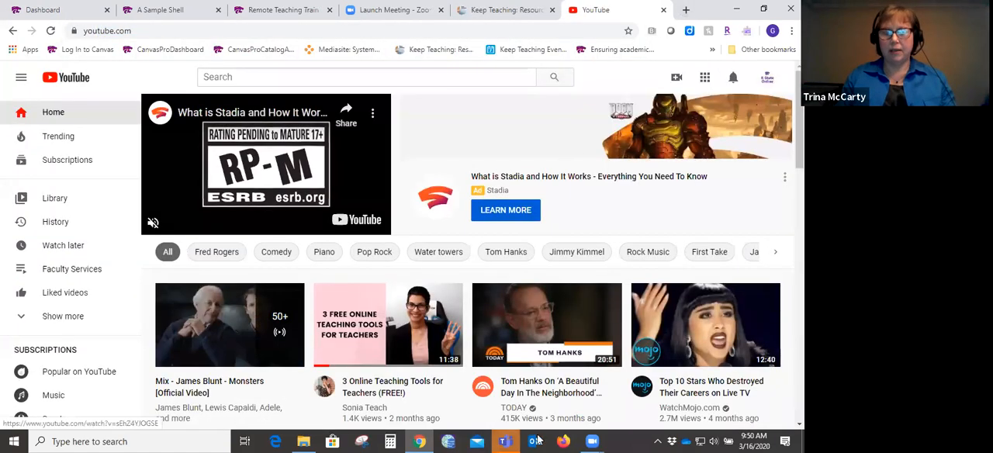
# - Open the Links document from the Training Docs folder, follow its link to the Going Online YouTube video, and pause playback
pyautogui.click(303, 441)
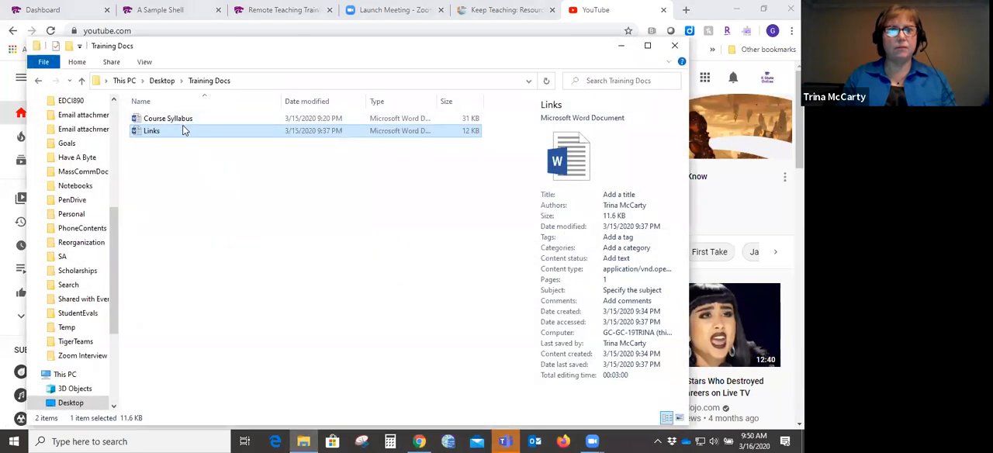
pyautogui.doubleClick(181, 131)
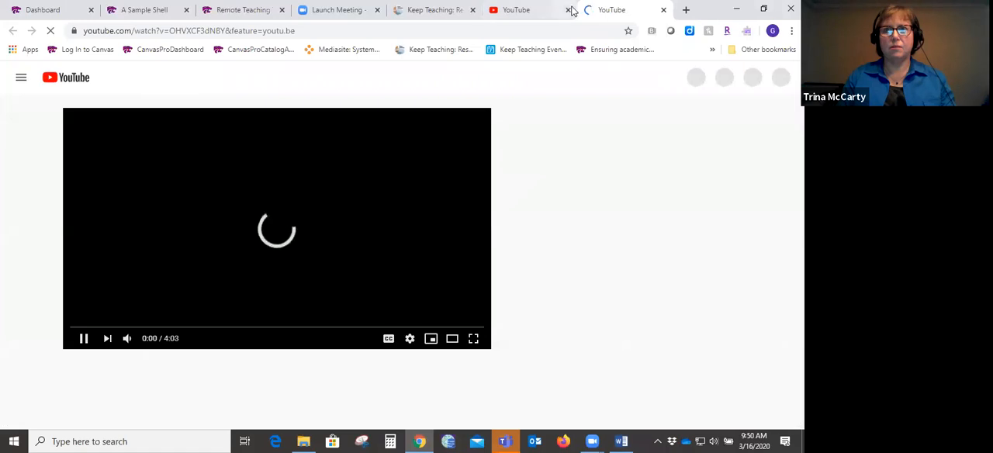
pyautogui.click(78, 338)
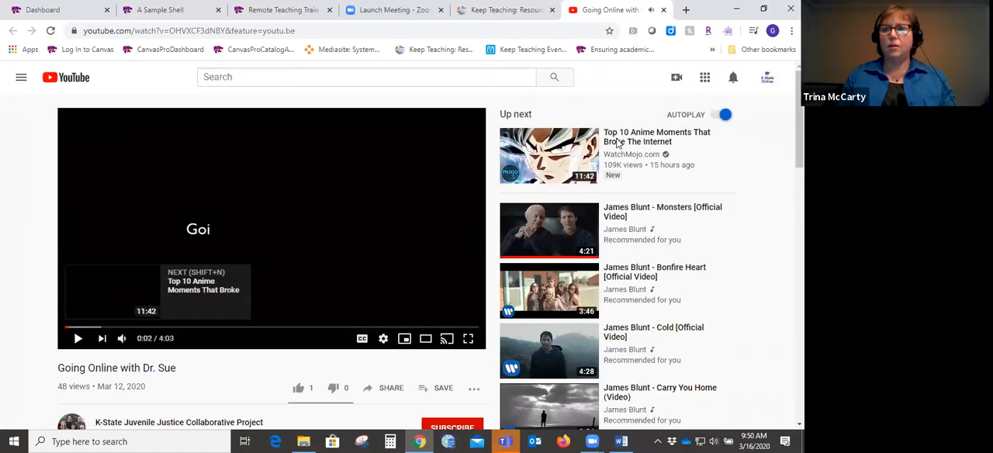
# - Bring up the embed option in the Going Online video's sharing choices and select the entire iframe embed code
pyautogui.scroll(-2, 276, 370)
pyautogui.scroll(-1, 276, 370)
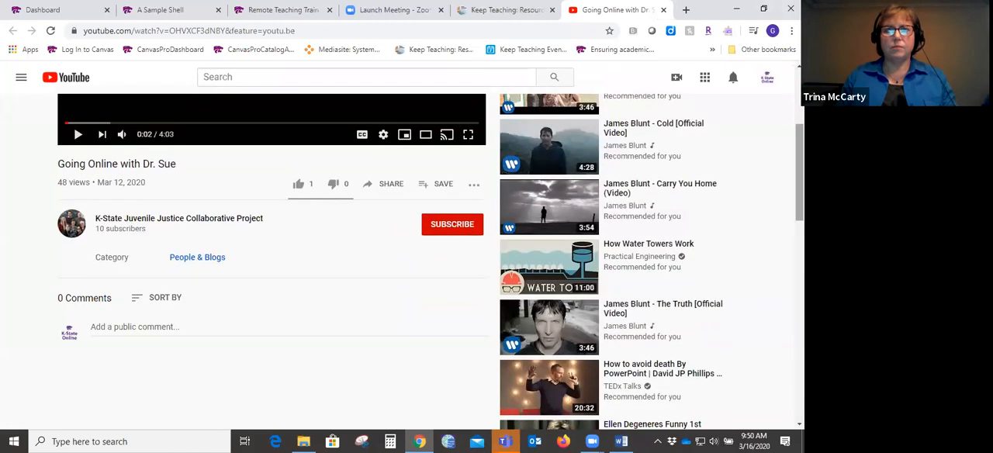
pyautogui.click(390, 184)
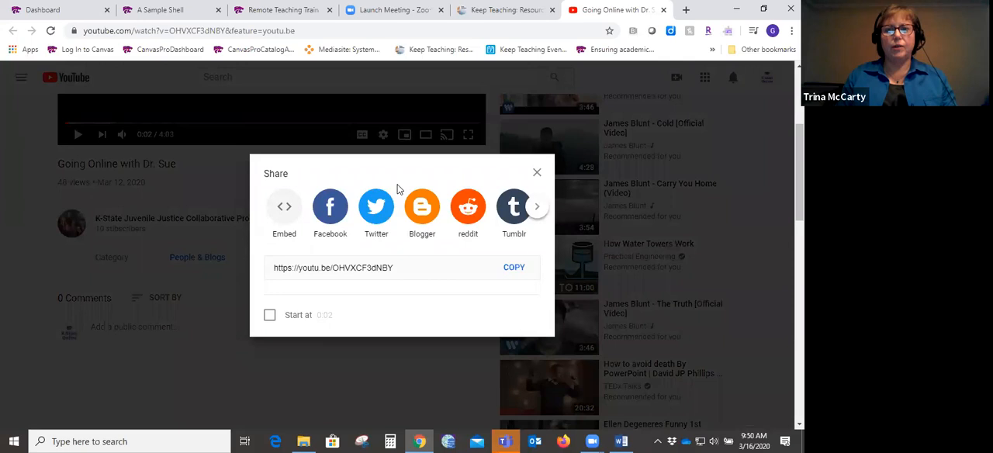
pyautogui.click(536, 172)
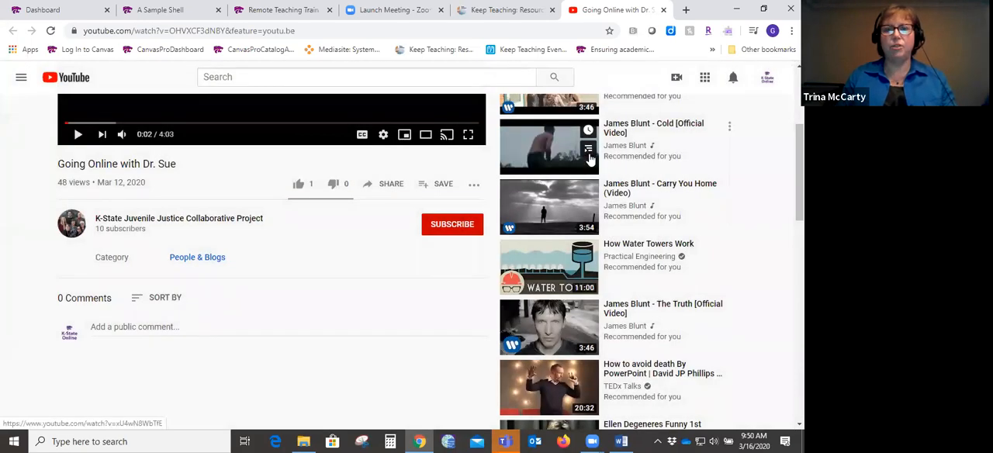
pyautogui.click(381, 189)
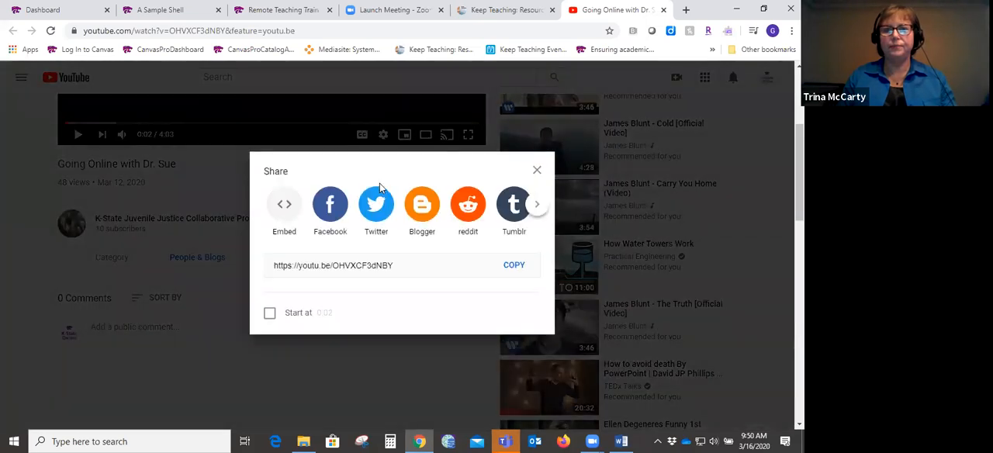
pyautogui.click(286, 207)
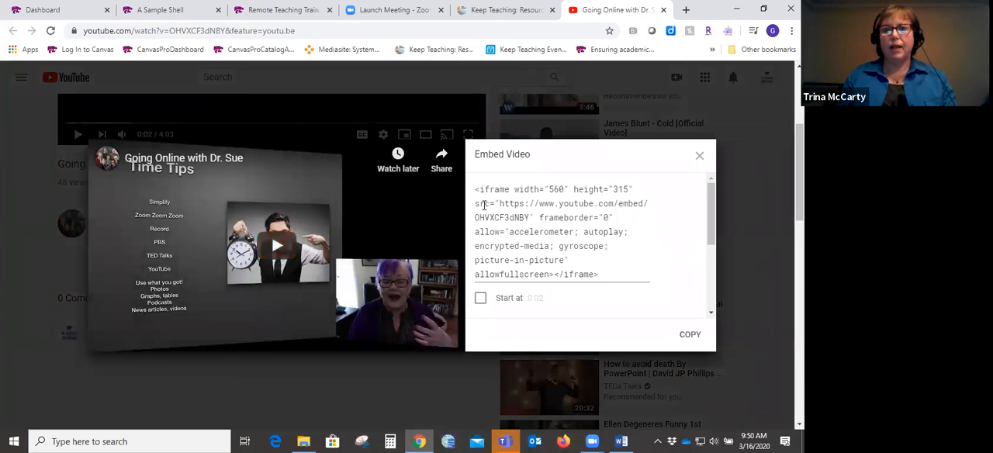
pyautogui.click(609, 275)
pyautogui.hotkey('ctrl', 'a')
pyautogui.hotkey('ctrl', 'c')
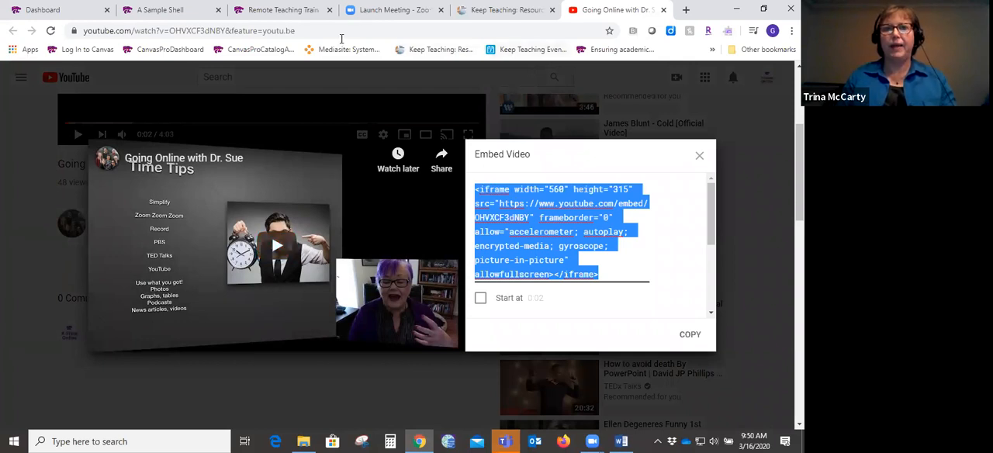
# - Switch back to Canvas and open the Meet Your Instructor page of the A Sample Shell course for editing
pyautogui.click(71, 9)
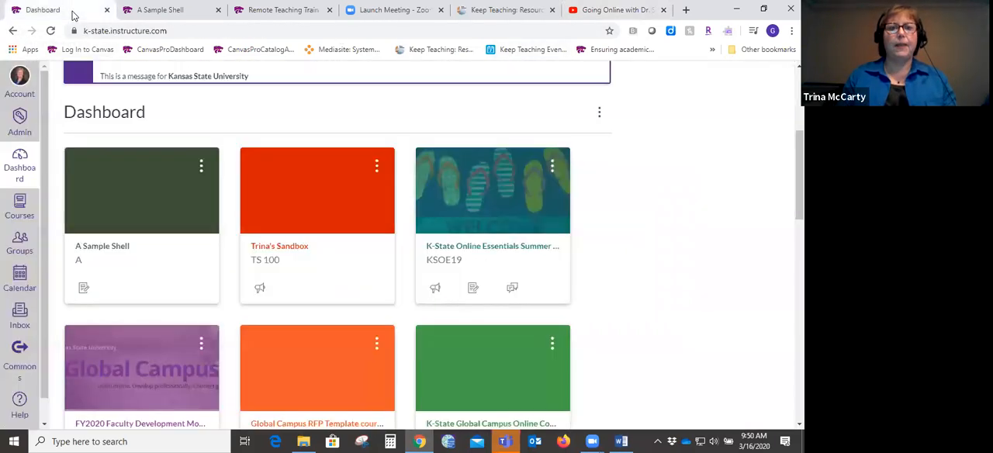
pyautogui.click(110, 249)
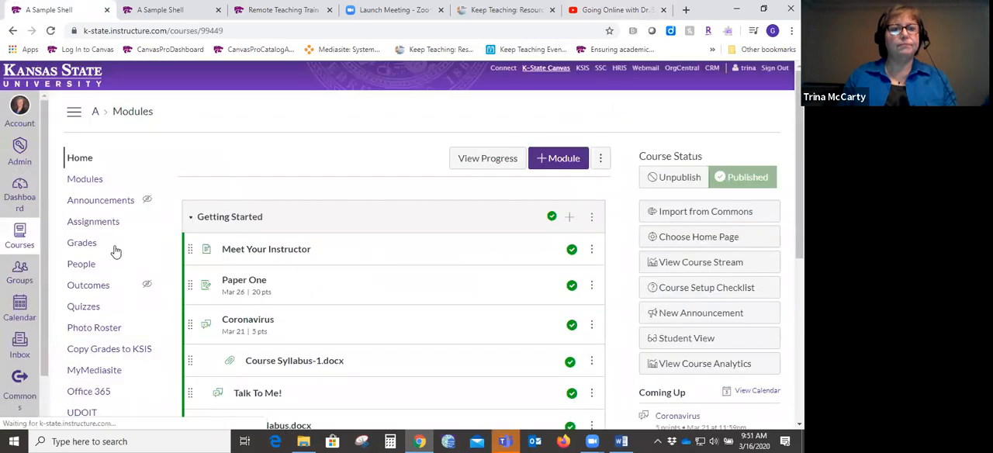
pyautogui.click(288, 255)
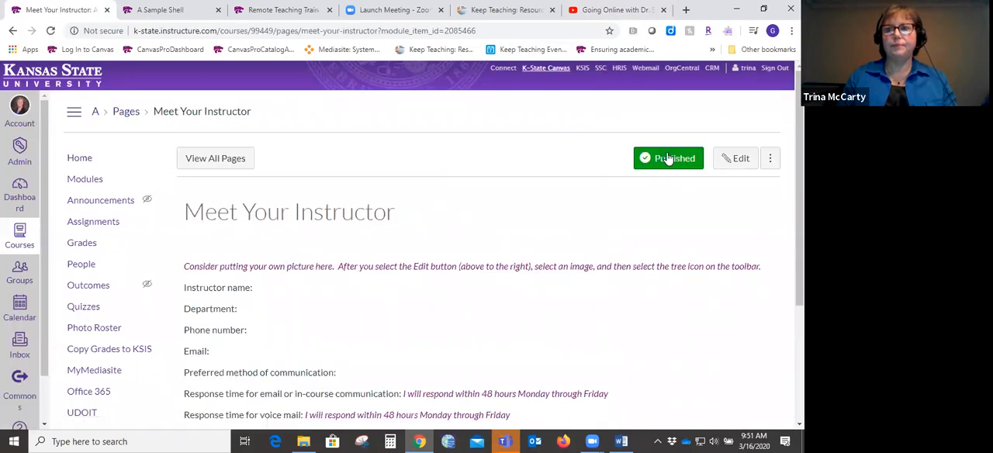
pyautogui.click(733, 158)
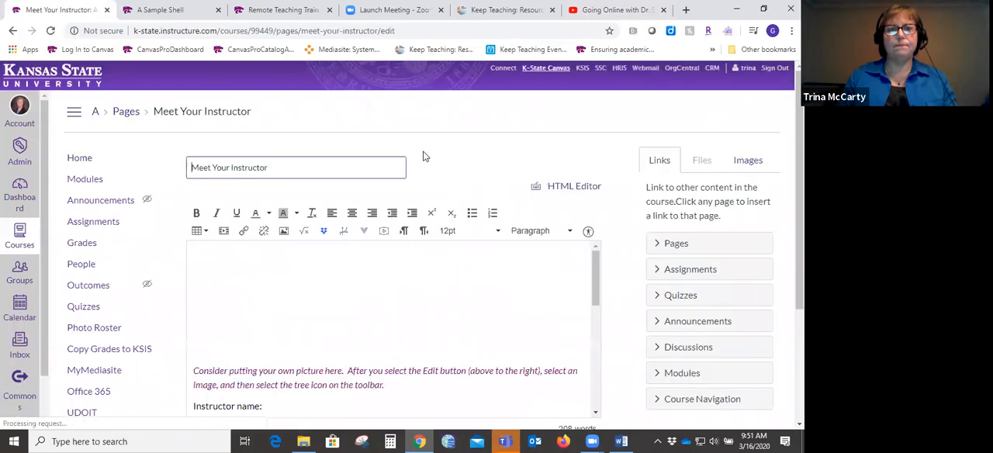
# - Insert the Going Online video at the start of the Meet Your Instructor page using its copied iframe embed code
pyautogui.click(222, 236)
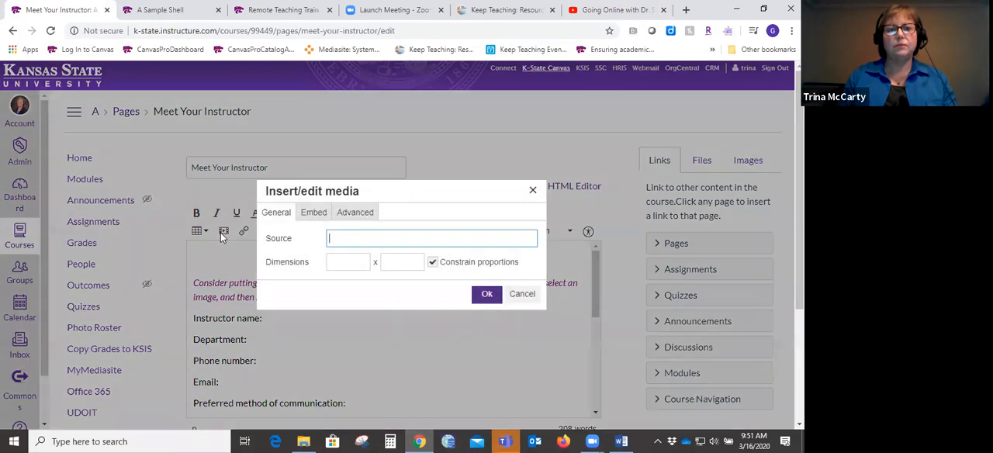
pyautogui.click(305, 214)
pyautogui.click(306, 255)
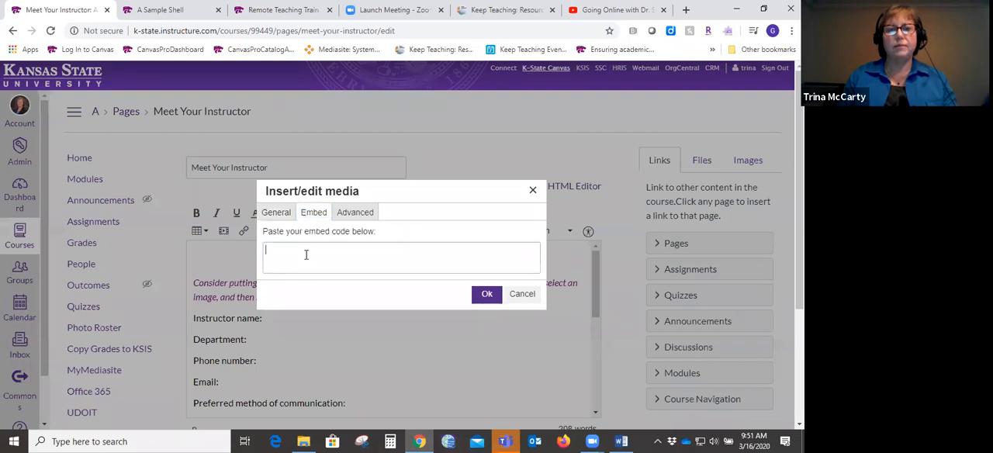
pyautogui.hotkey('ctrl', 'v')
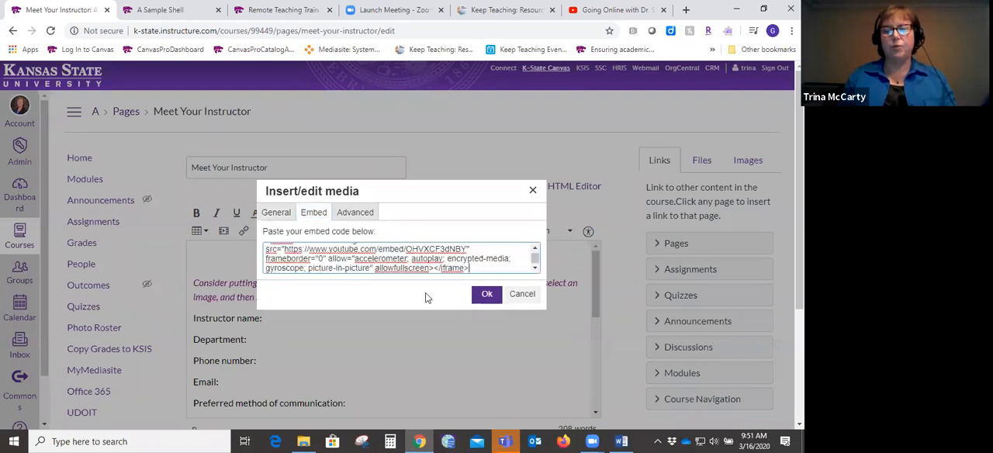
pyautogui.click(487, 297)
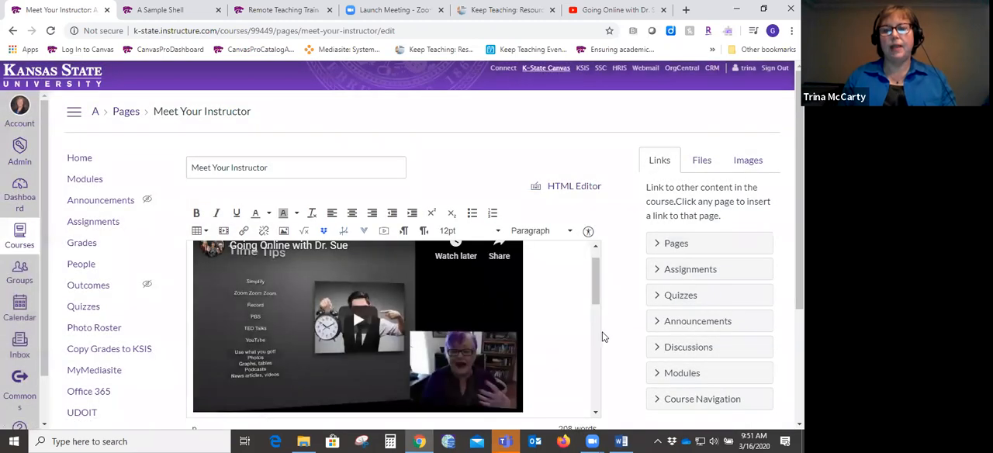
# - Save the Meet Your Instructor page and look over the embedded video on the published page
pyautogui.moveTo(595, 293)
pyautogui.mouseDown()
pyautogui.moveTo(596, 320)
pyautogui.moveTo(596, 287)
pyautogui.mouseUp()
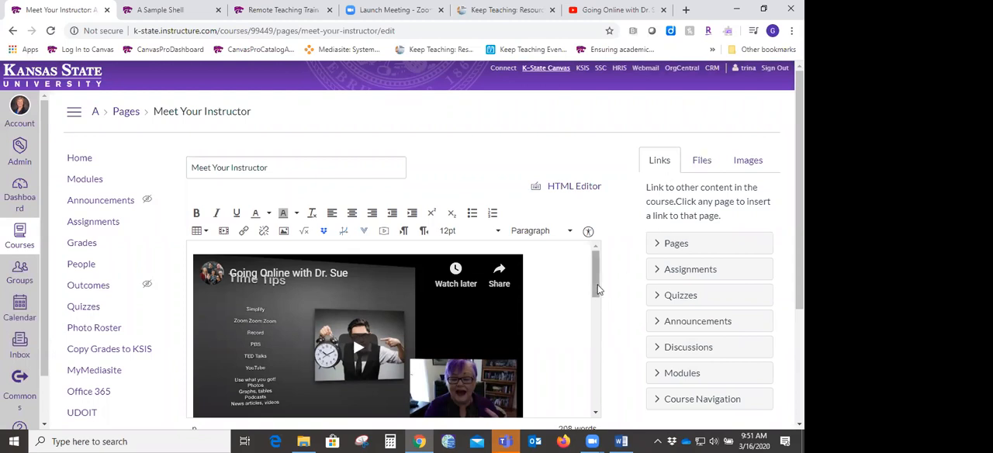
pyautogui.scroll(-2, 651, 283)
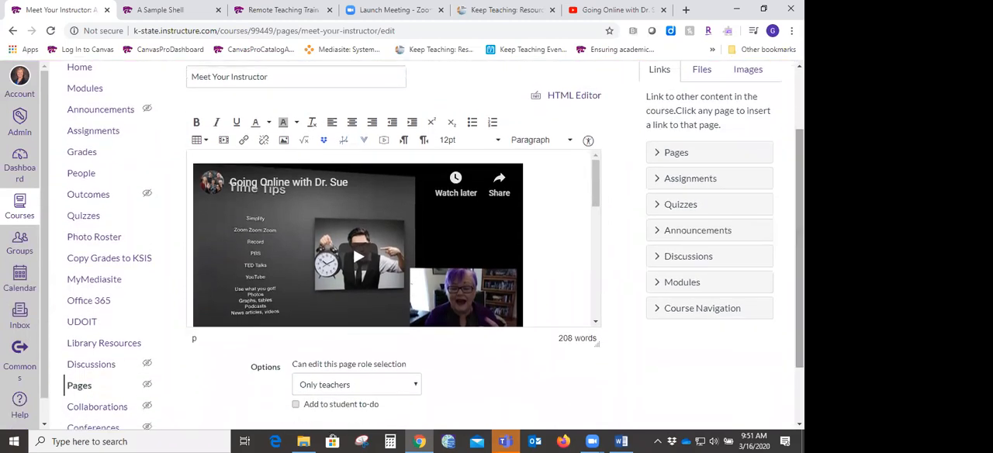
pyautogui.moveTo(595, 202); pyautogui.dragTo(601, 324)
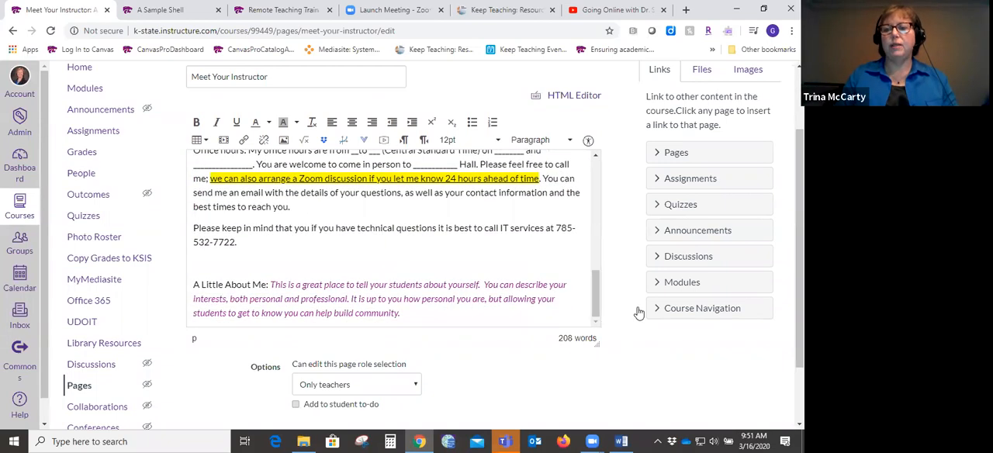
pyautogui.scroll(-1, 637, 313)
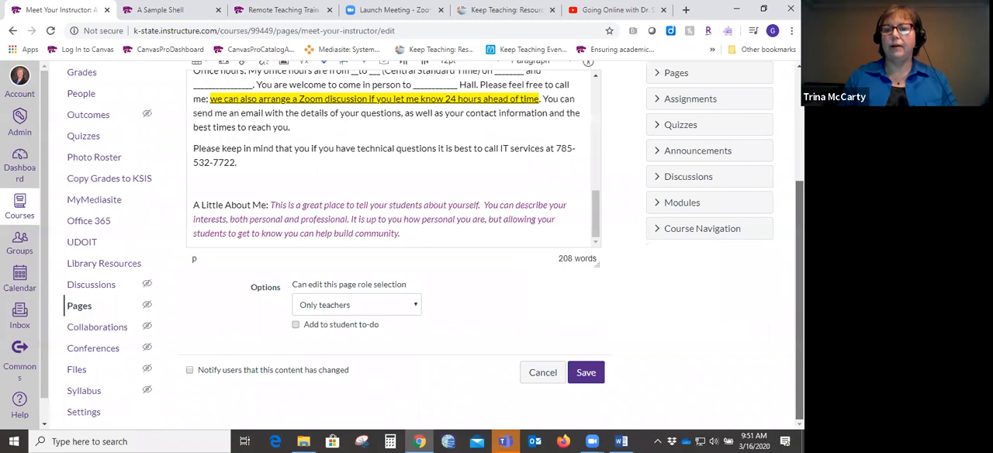
pyautogui.click(590, 373)
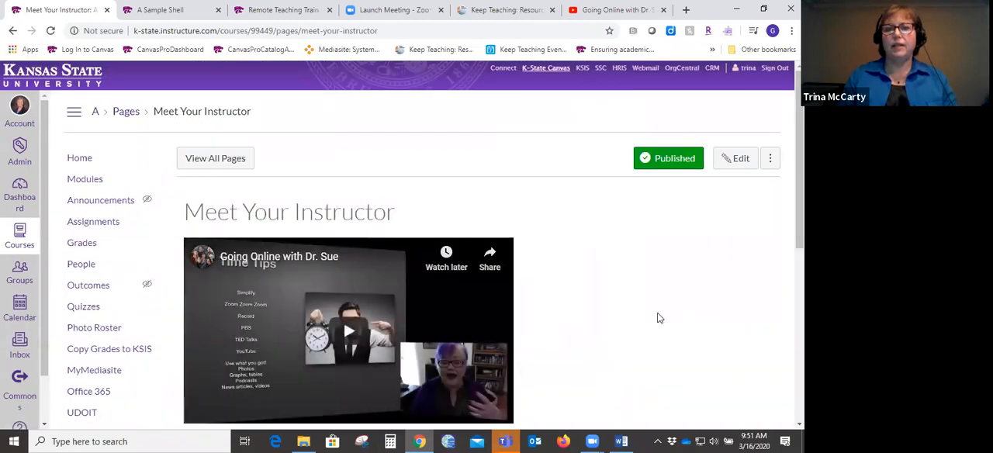
pyautogui.scroll(-3, 657, 318)
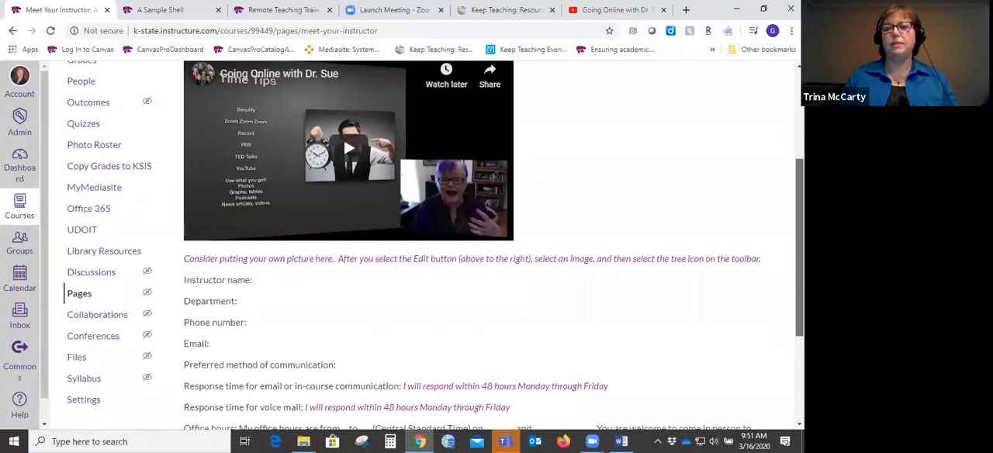
pyautogui.scroll(2, 431, 246)
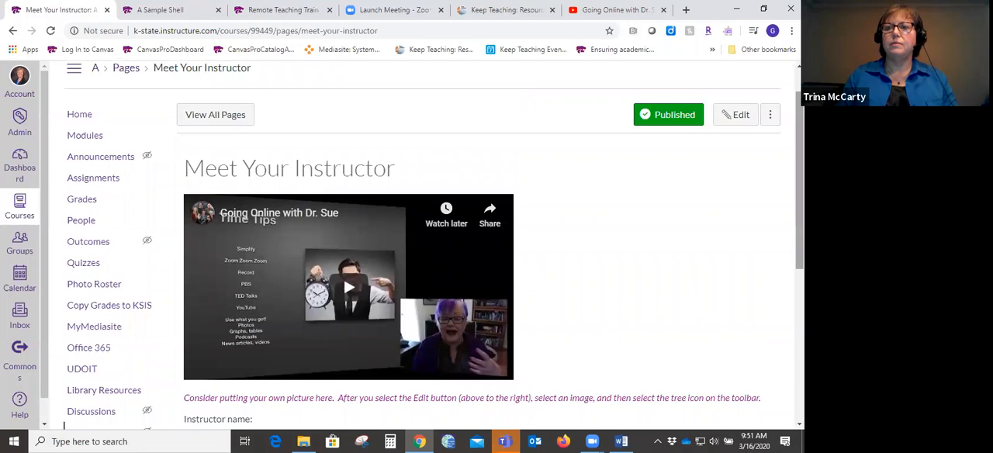
# - Reopen the Meet Your Instructor page for editing and add a blank line after the A Little About Me paragraph
pyautogui.click(731, 118)
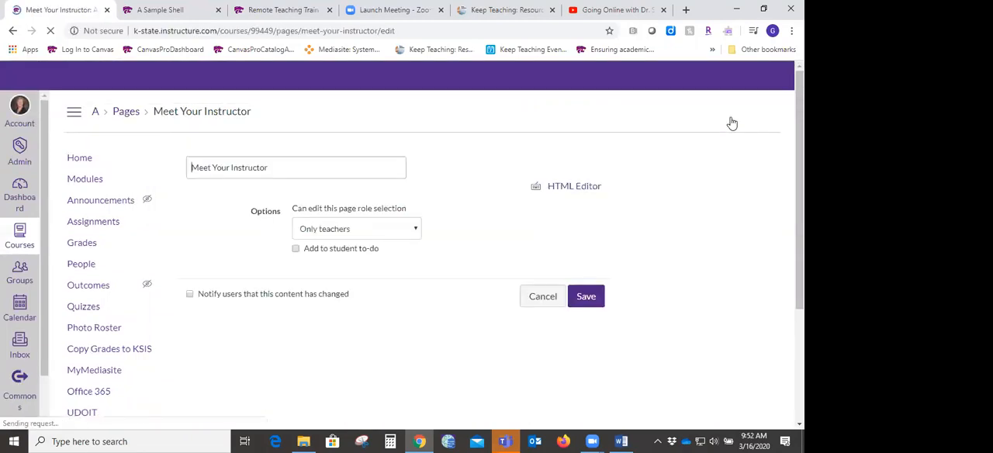
pyautogui.moveTo(799, 190); pyautogui.dragTo(799, 288)
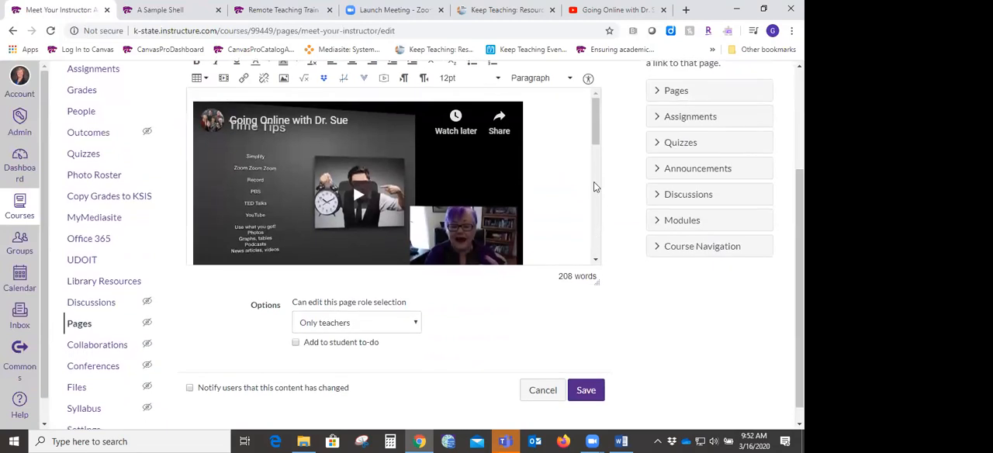
pyautogui.moveTo(595, 147); pyautogui.dragTo(602, 256)
pyautogui.click(492, 257)
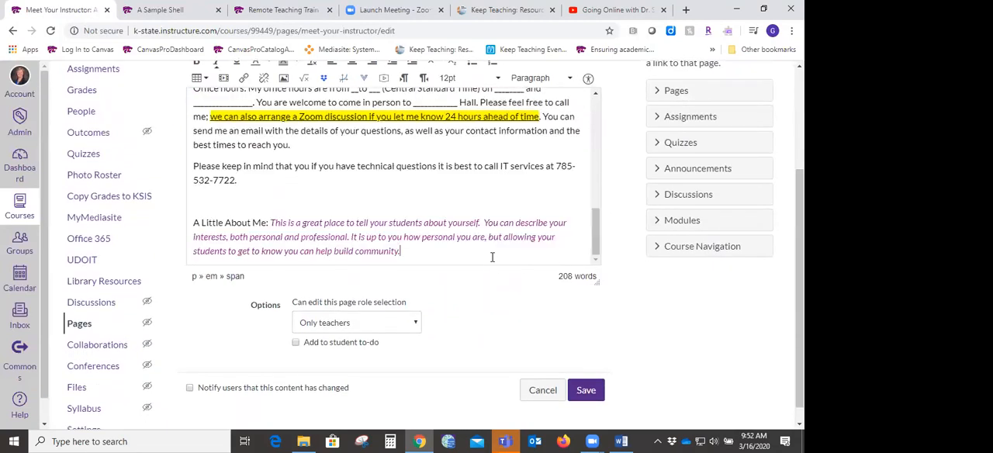
pyautogui.press('Return')
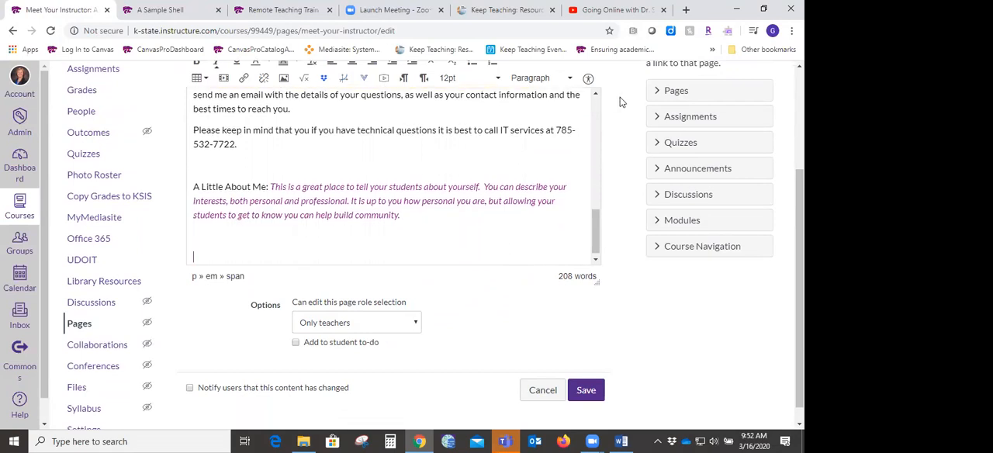
# - Switch to YouTube, close the embed code window, and copy the Going Online video's share link
pyautogui.click(610, 10)
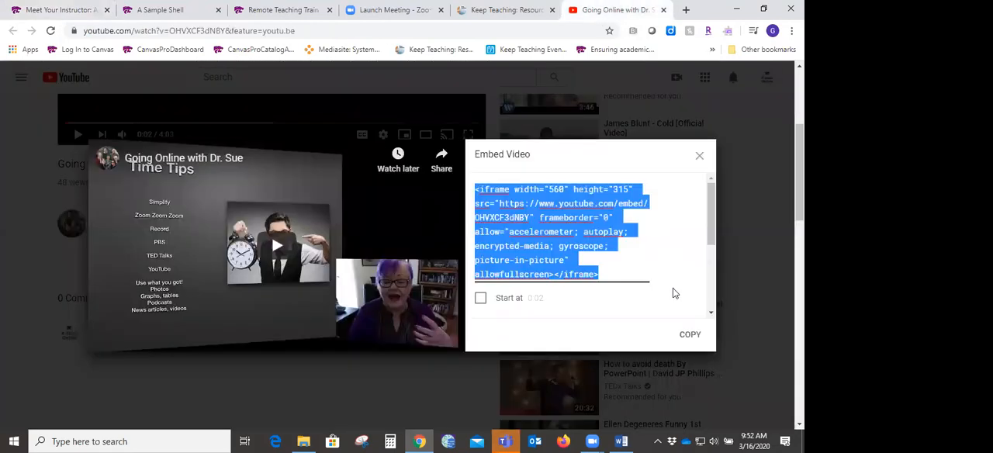
pyautogui.click(699, 159)
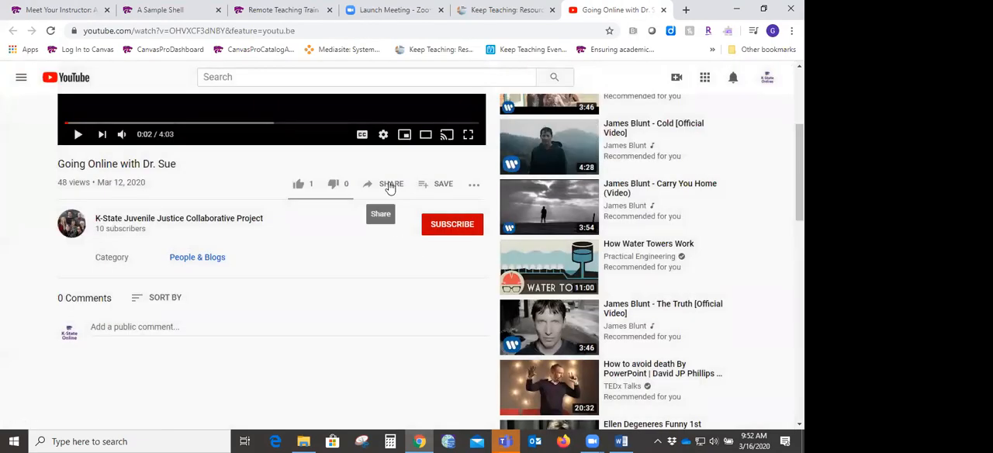
pyautogui.click(390, 186)
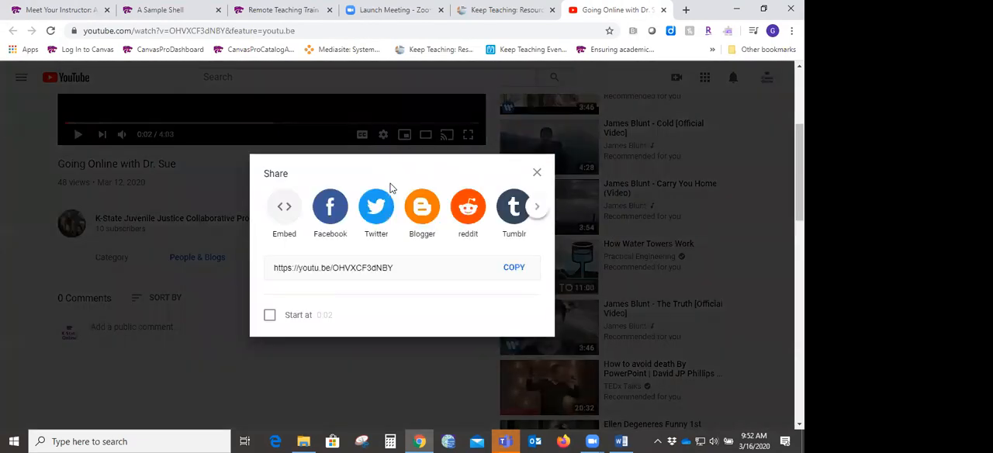
pyautogui.click(515, 268)
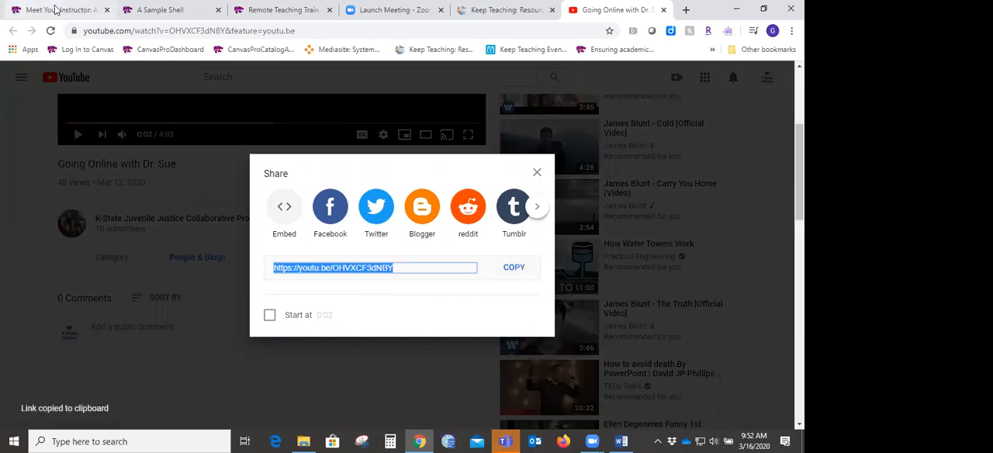
pyautogui.click(56, 9)
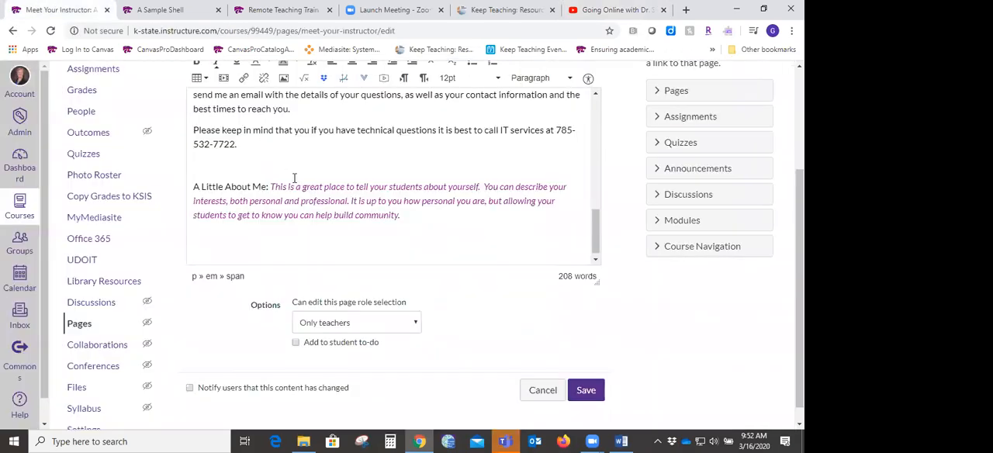
pyautogui.hotkey('ctrl', 'v')
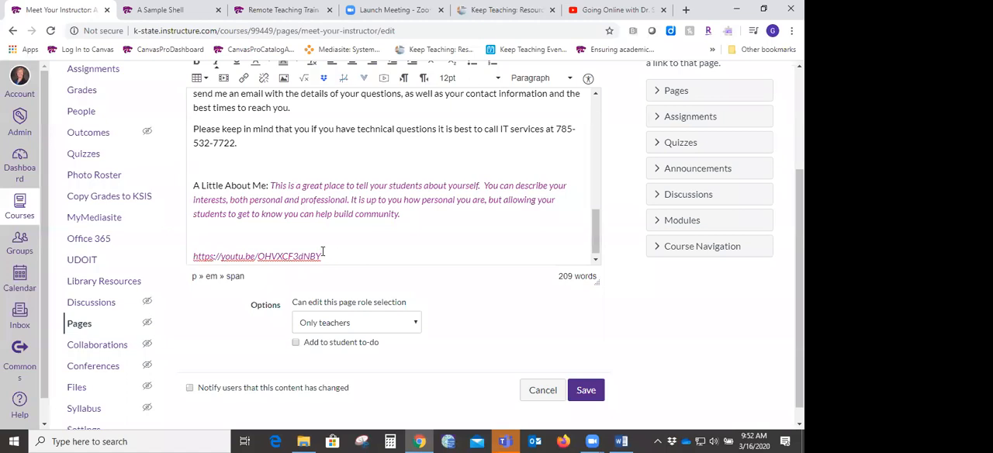
pyautogui.moveTo(315, 256); pyautogui.dragTo(195, 250)
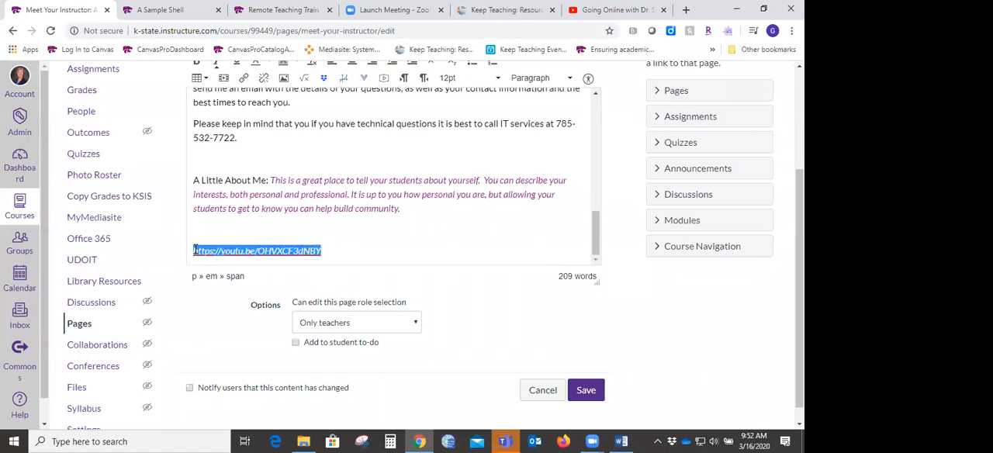
pyautogui.click(242, 76)
pyautogui.hotkey('ctrl', 'v')
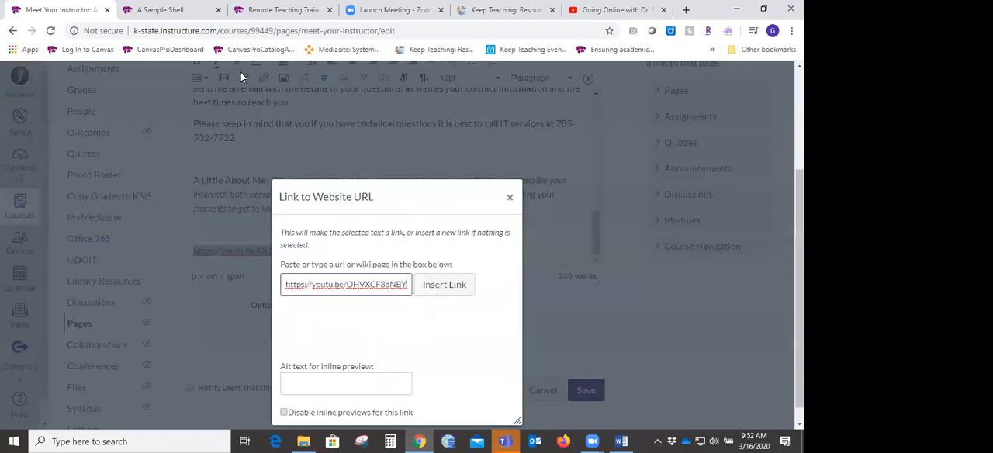
pyautogui.click(443, 285)
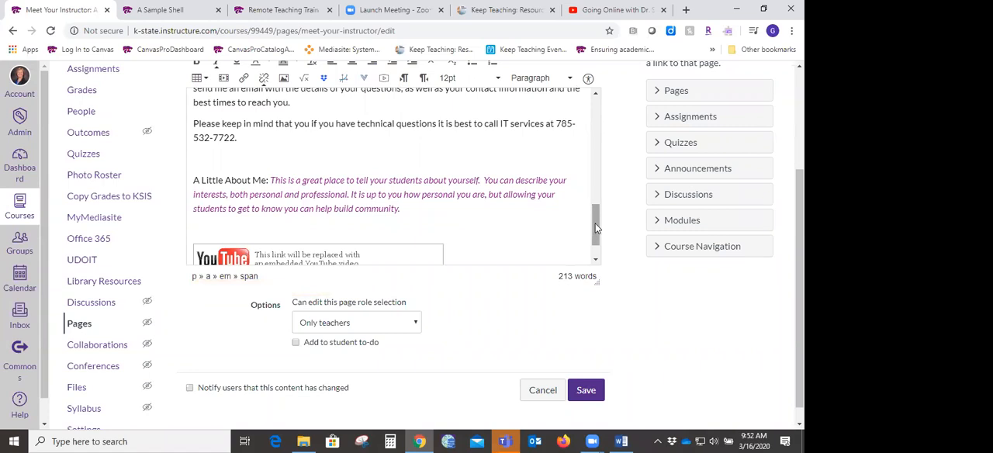
# - Save the page, expand the linked video's inline preview below A Little About Me, and return to the start of the page
pyautogui.scroll(-2, 597, 232)
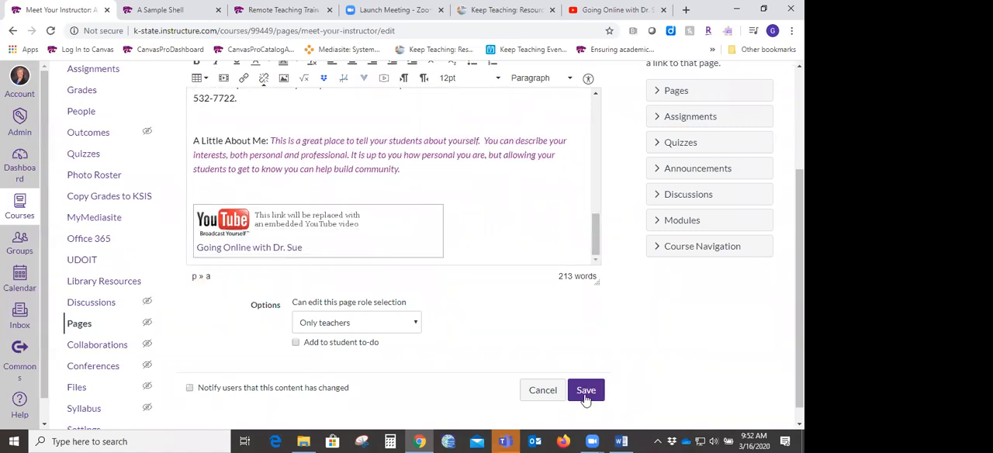
pyautogui.click(585, 391)
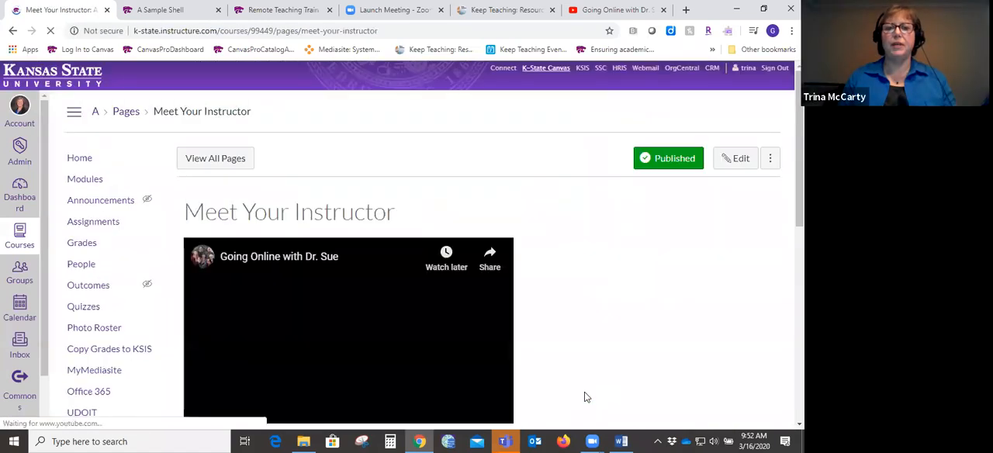
pyautogui.scroll(-5, 481, 248)
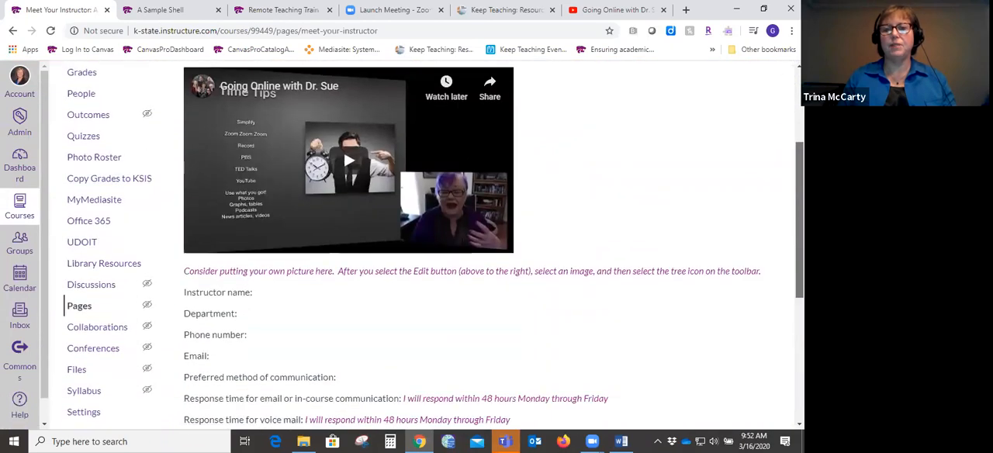
pyautogui.scroll(-1, 481, 248)
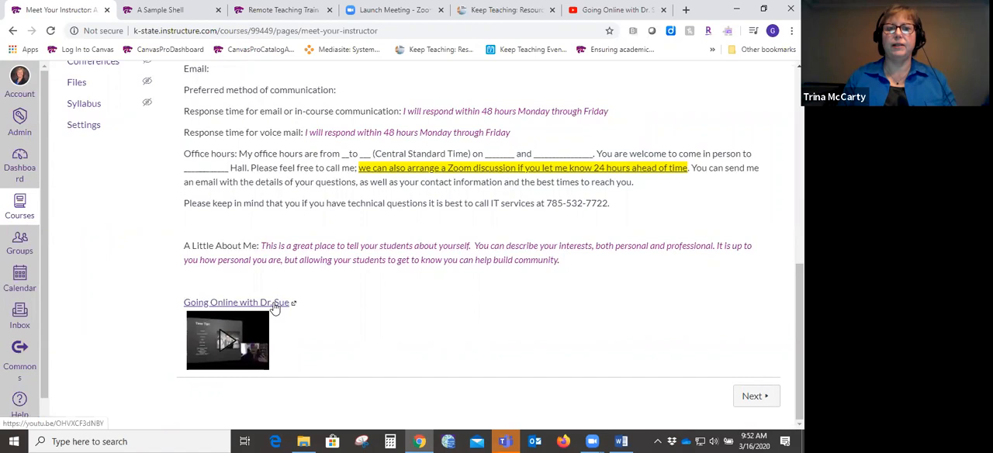
pyautogui.click(227, 342)
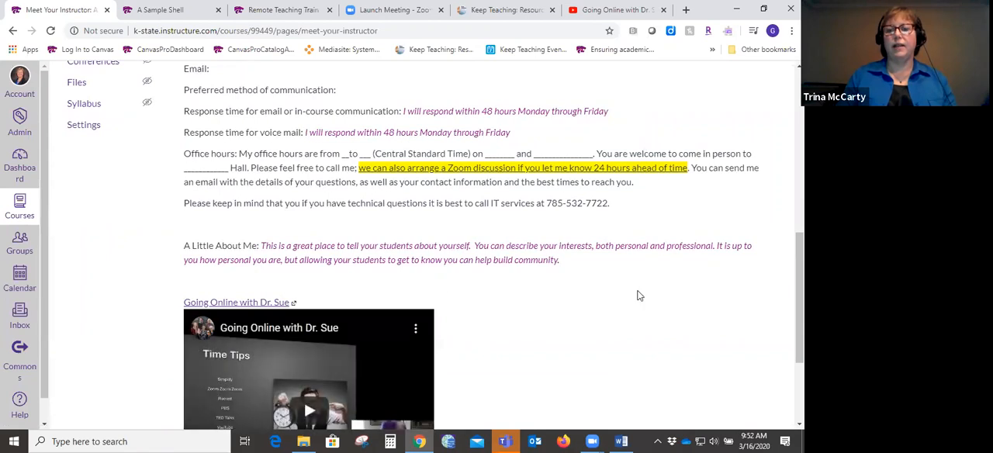
pyautogui.scroll(-3, 435, 246)
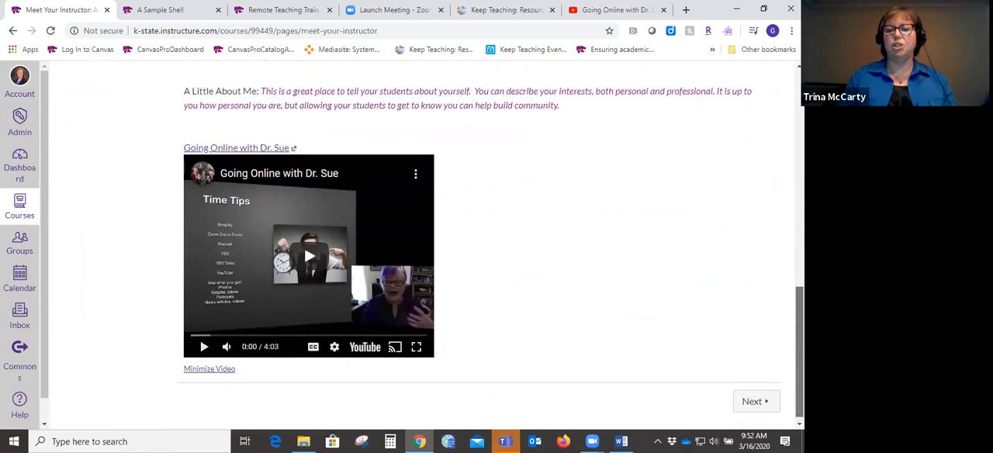
pyautogui.moveTo(799, 345); pyautogui.dragTo(799, 134)
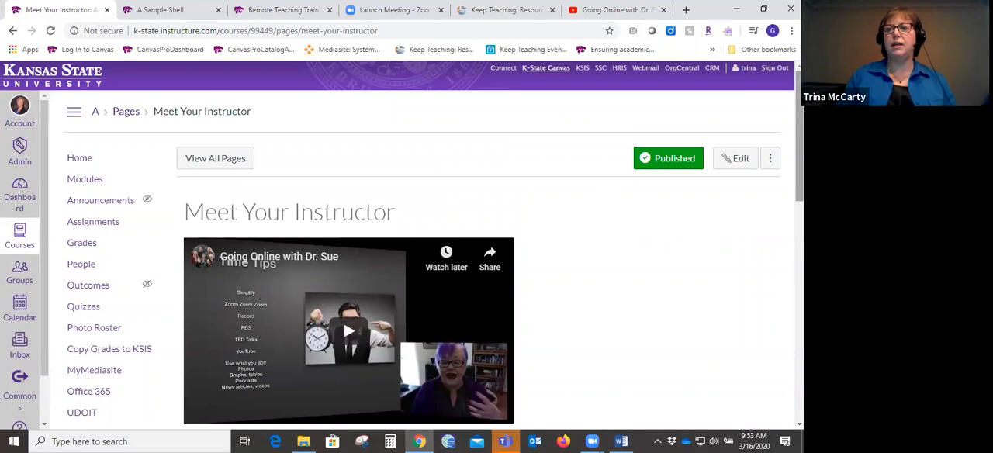